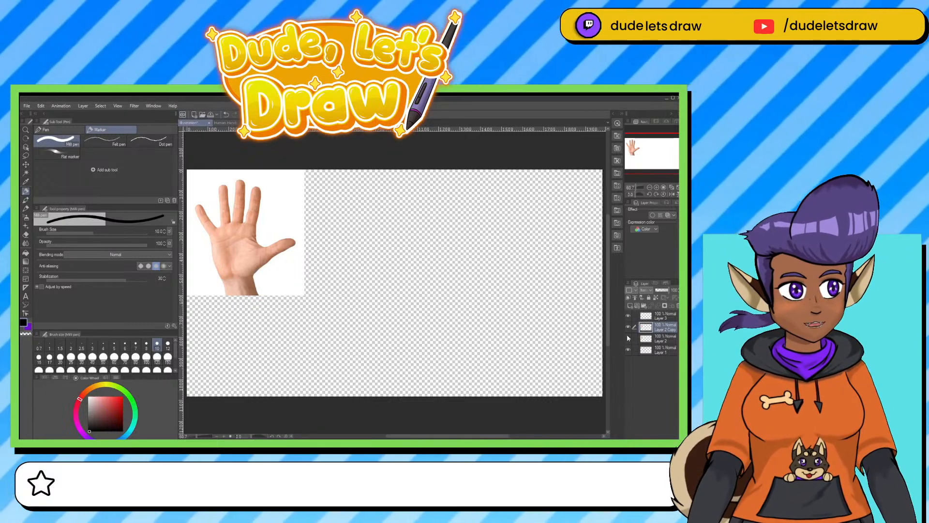
# Scale the hand photo up proportionally to the full canvas height and lower its layer opacity to 54%.
pyautogui.hotkey('ctrl', 't')
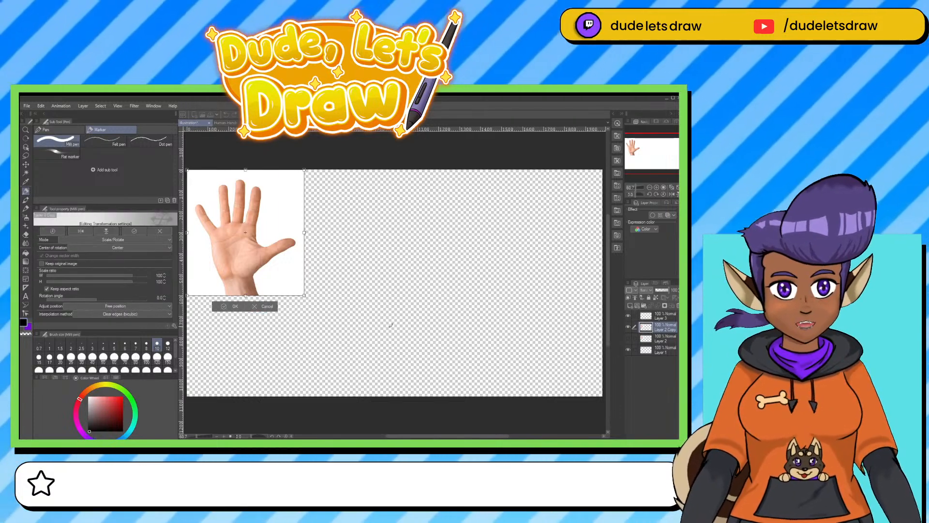
pyautogui.moveTo(305, 296); pyautogui.dragTo(421, 397)
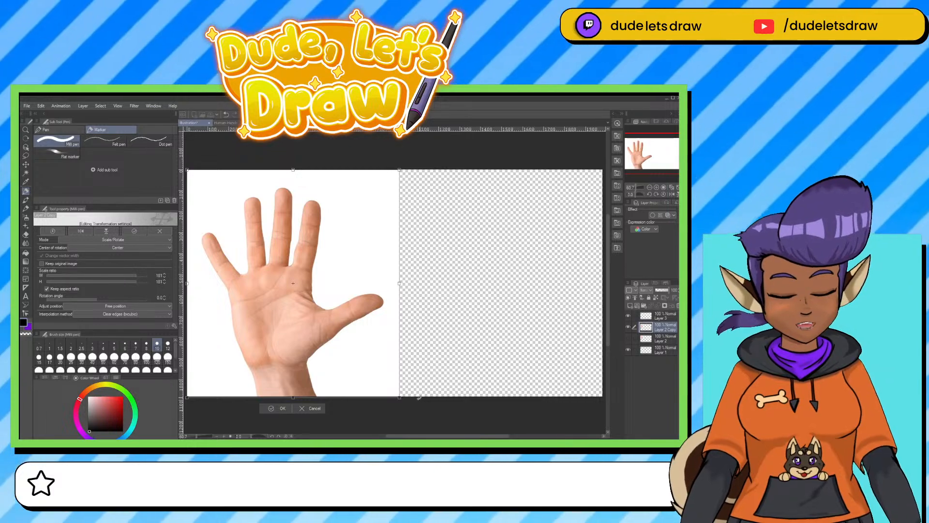
pyautogui.press('Return')
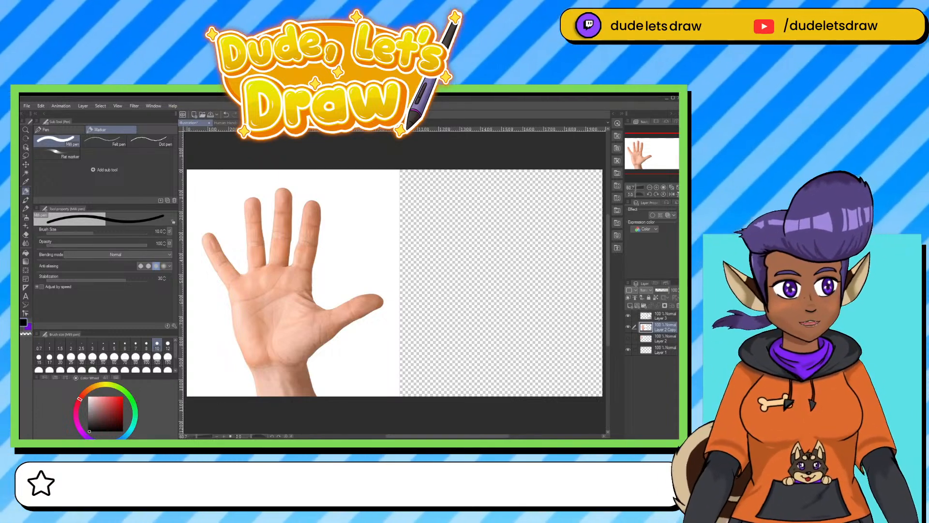
pyautogui.moveTo(667, 292); pyautogui.dragTo(665, 293)
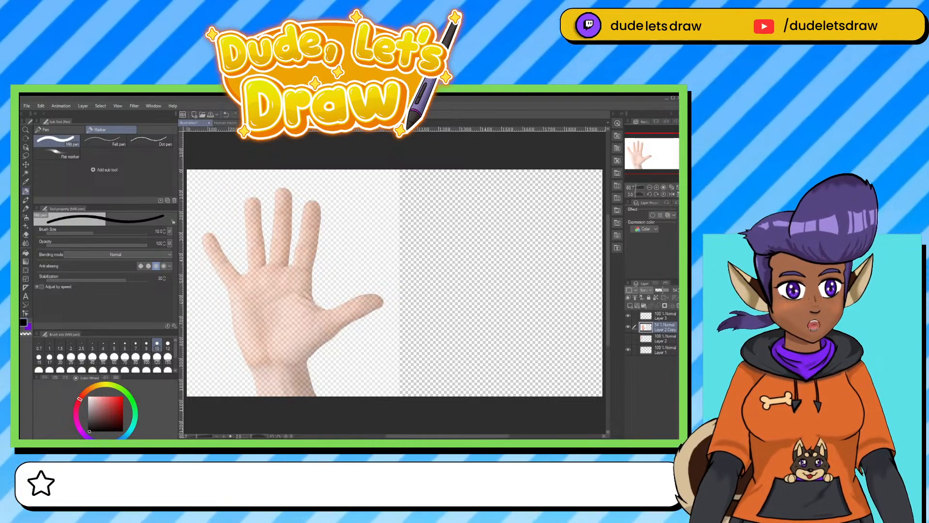
# Fill the bottom layer, Layer 1, with a medium gray as the canvas background.
pyautogui.click(657, 347)
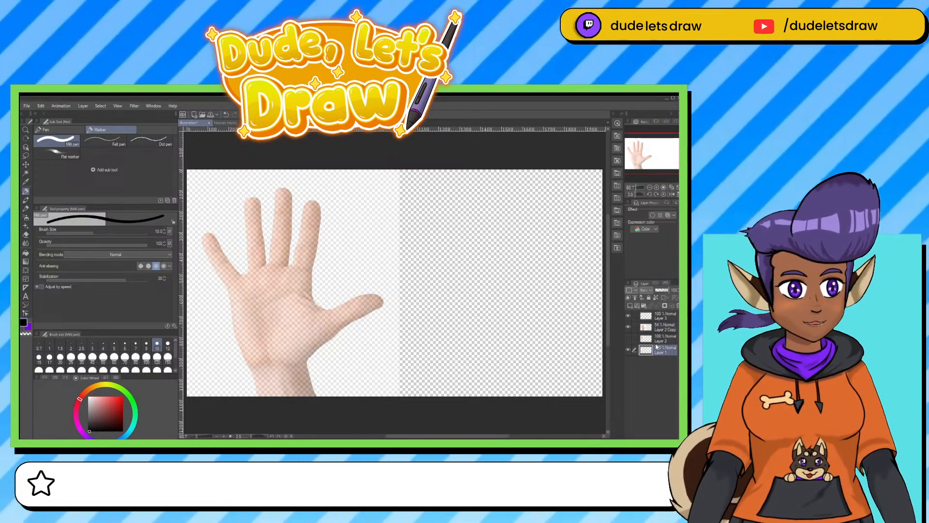
pyautogui.press('x')
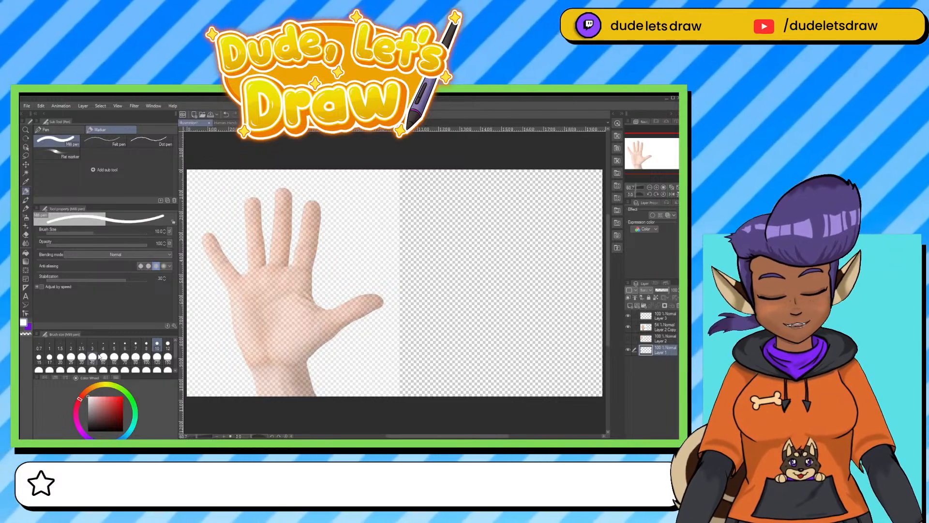
pyautogui.hotkey('alt', 'BackSpace')
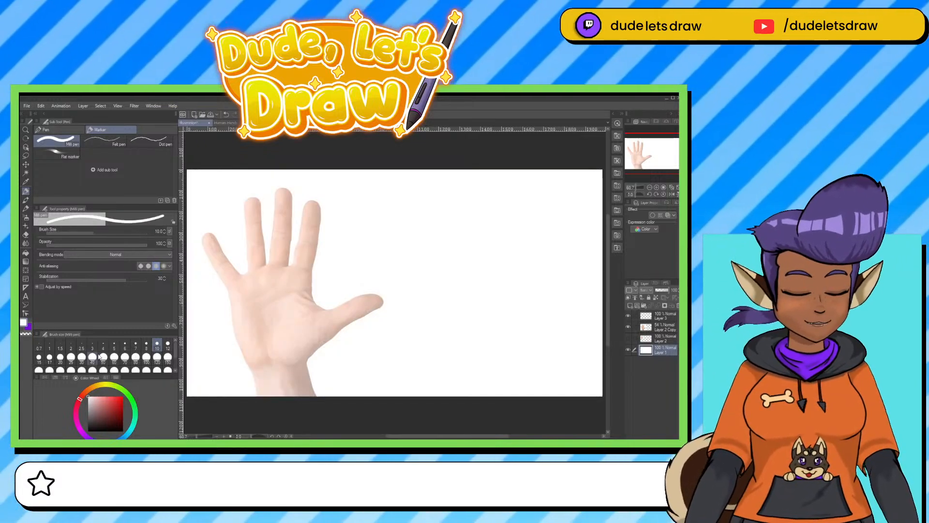
pyautogui.click(87, 411)
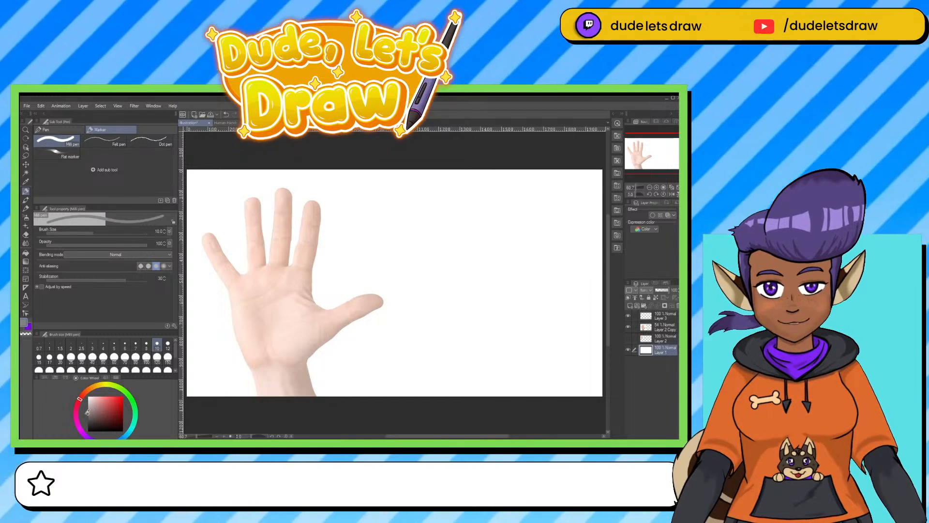
pyautogui.hotkey('alt', 'BackSpace')
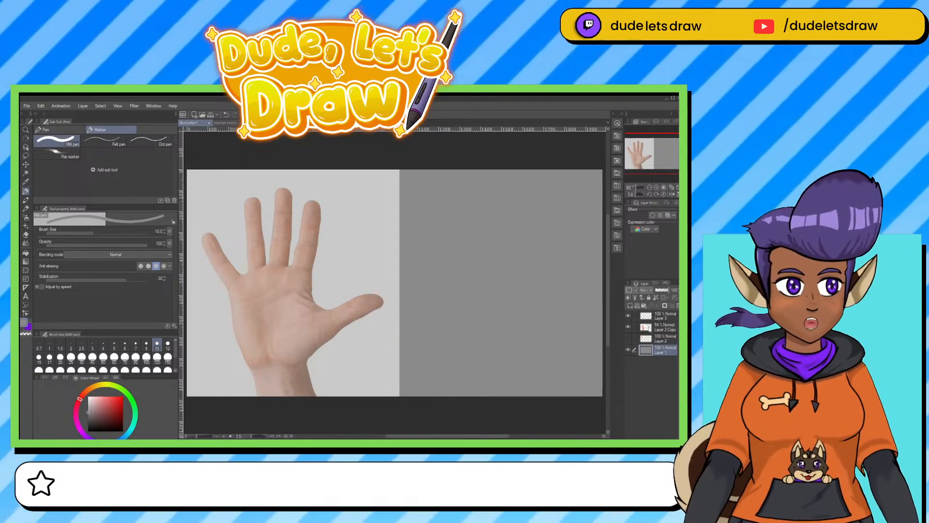
# Make Layer 3 the drawing layer with bright red as the pen color, and narrow the tool palettes to widen the canvas area.
pyautogui.click(659, 316)
pyautogui.click(122, 397)
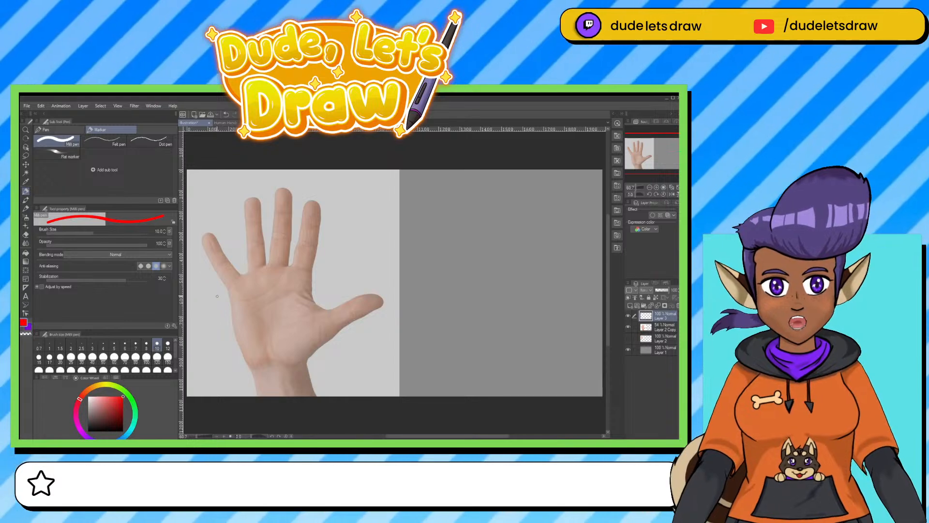
pyautogui.scroll(2, 230, 293)
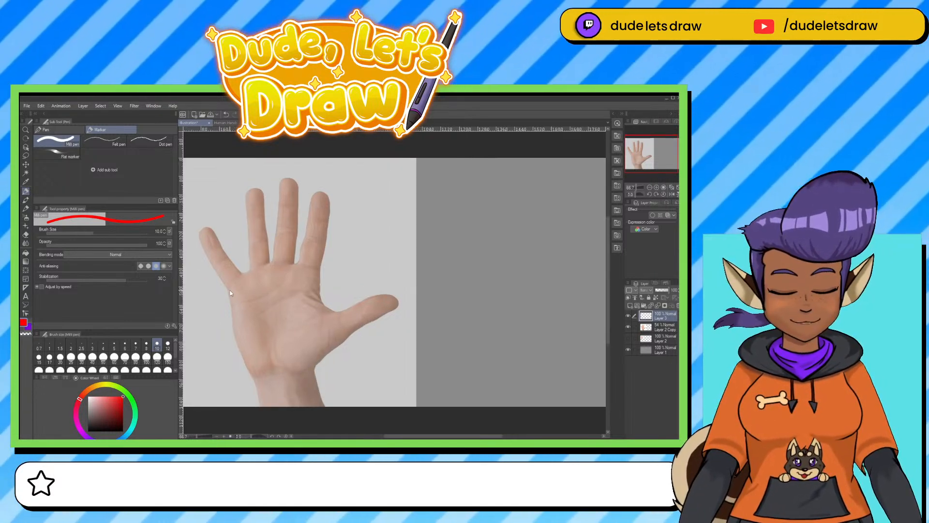
pyautogui.moveTo(432, 353); pyautogui.dragTo(455, 340)
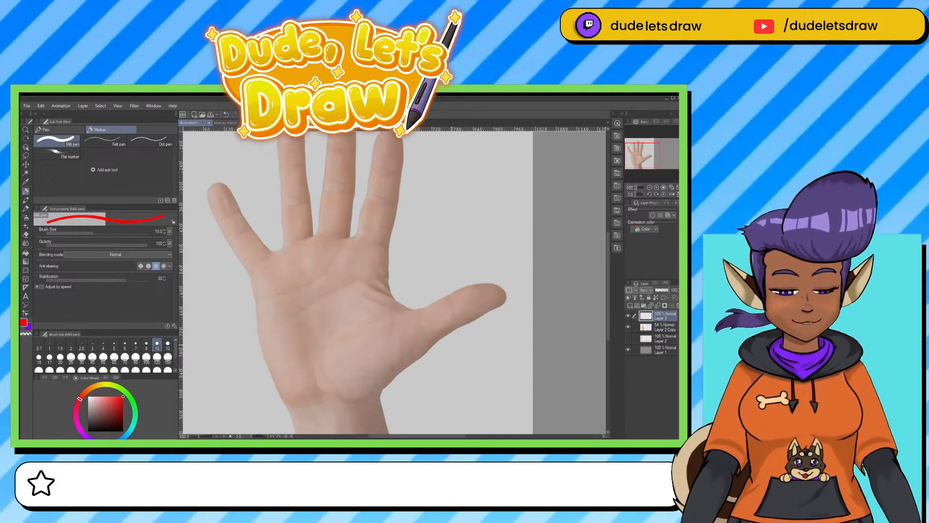
pyautogui.scroll(-2, 451, 345)
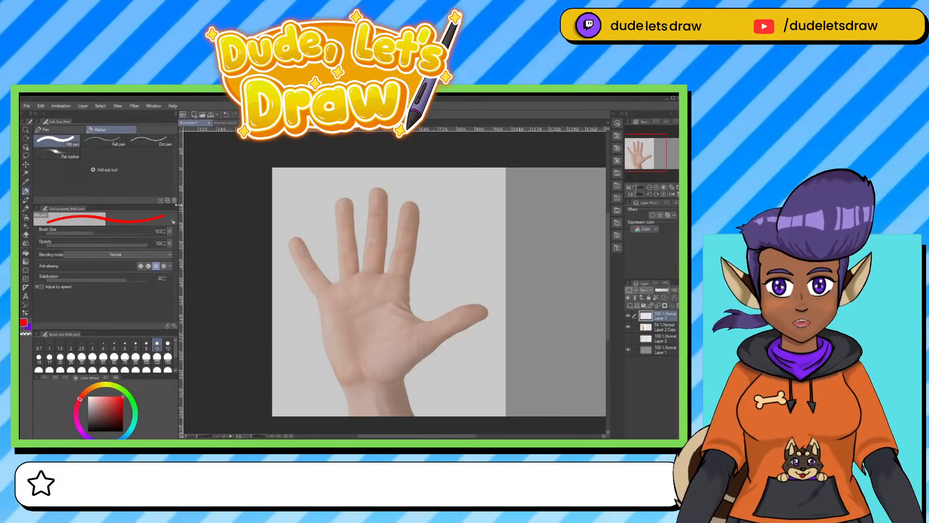
pyautogui.moveTo(178, 209); pyautogui.dragTo(140, 208)
pyautogui.scroll(2, 381, 294)
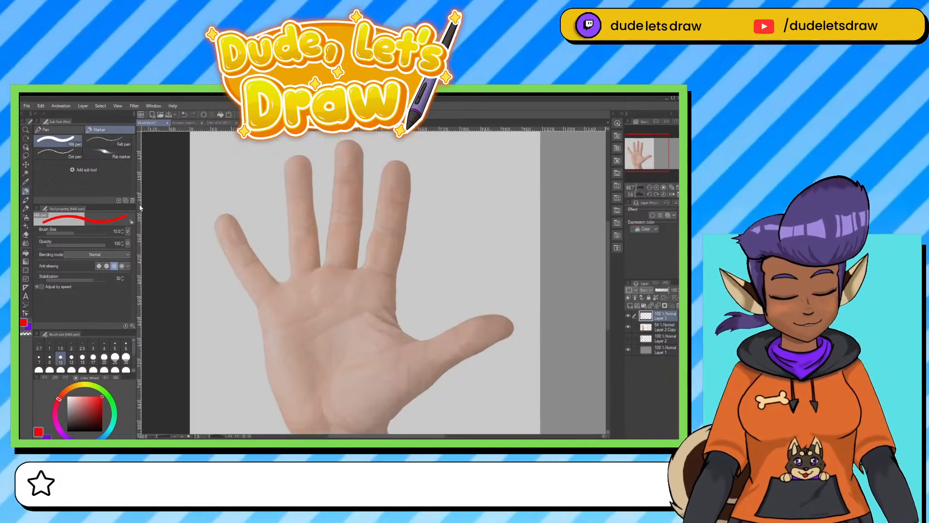
pyautogui.moveTo(429, 344)
pyautogui.mouseDown()
pyautogui.moveTo(401, 319)
pyautogui.moveTo(406, 294)
pyautogui.mouseUp()
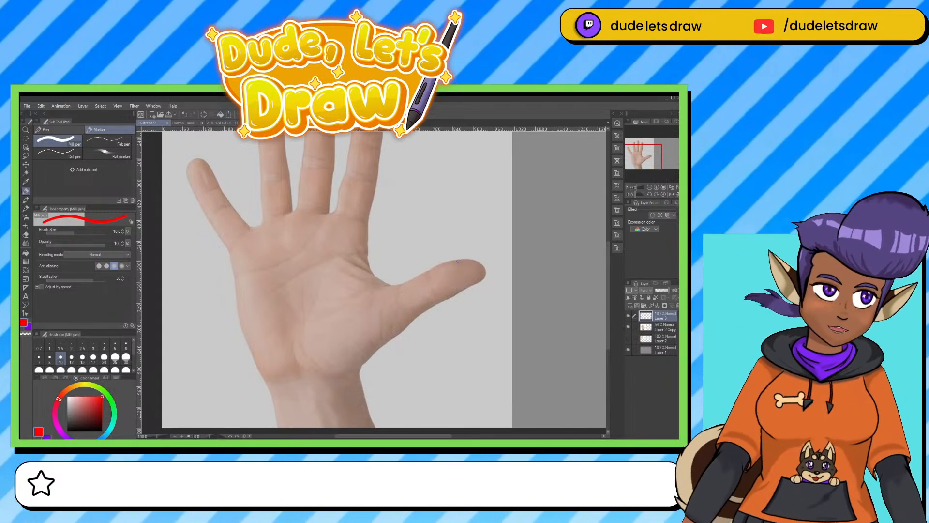
pyautogui.scroll(-1, 463, 264)
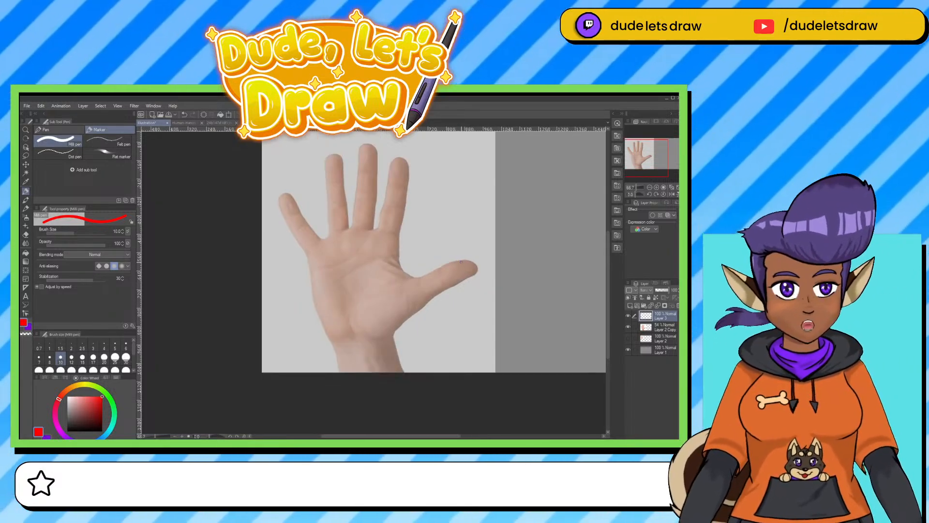
pyautogui.scroll(-1, 436, 285)
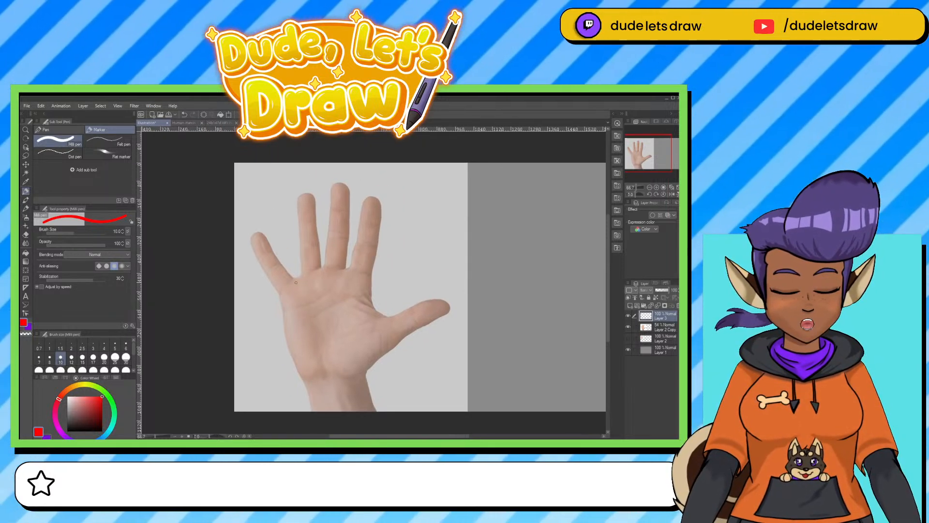
pyautogui.moveTo(281, 289); pyautogui.dragTo(369, 279)
pyautogui.hotkey('ctrl', 'z')
pyautogui.hotkey('ctrl', 'z')
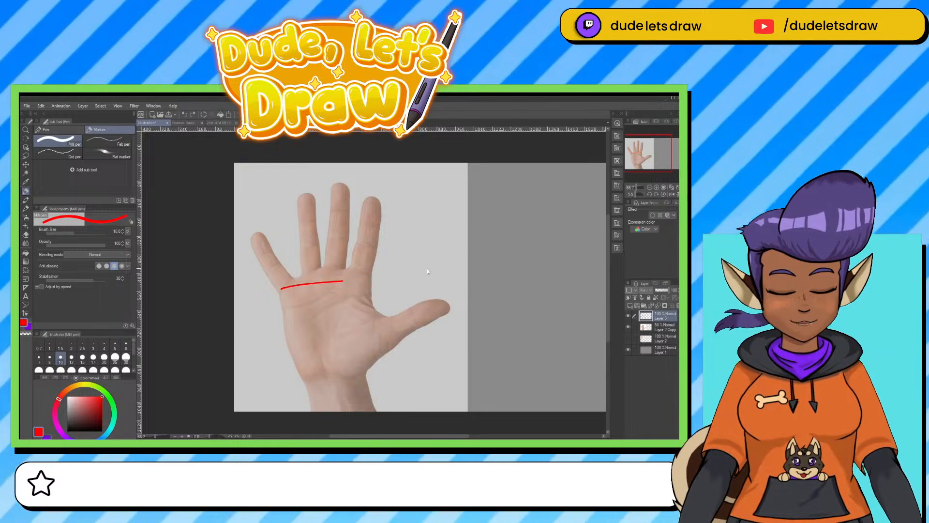
# Reduce the pen size to 6 and outline the palm on the hand photo as a four-sided block.
pyautogui.press('[')
pyautogui.press('[')
pyautogui.press('[')
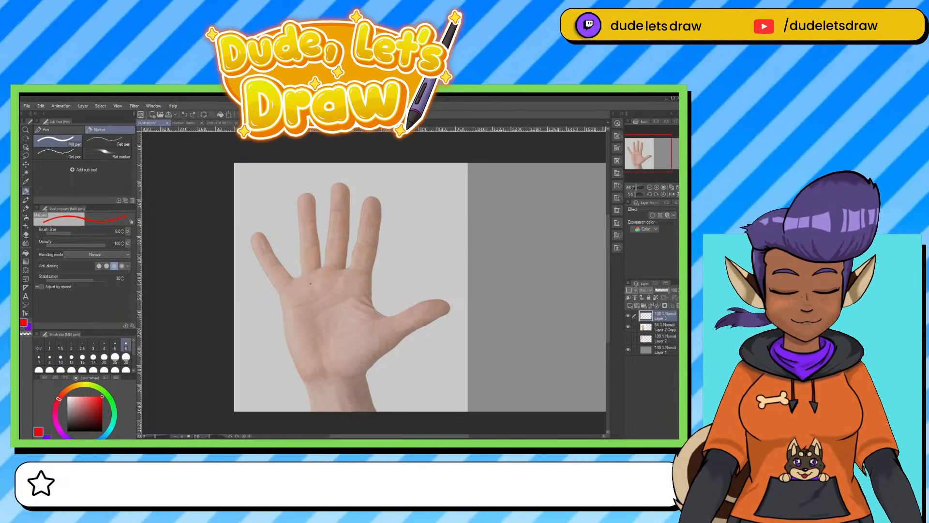
pyautogui.press('[')
pyautogui.press(']')
pyautogui.moveTo(288, 288); pyautogui.dragTo(361, 278)
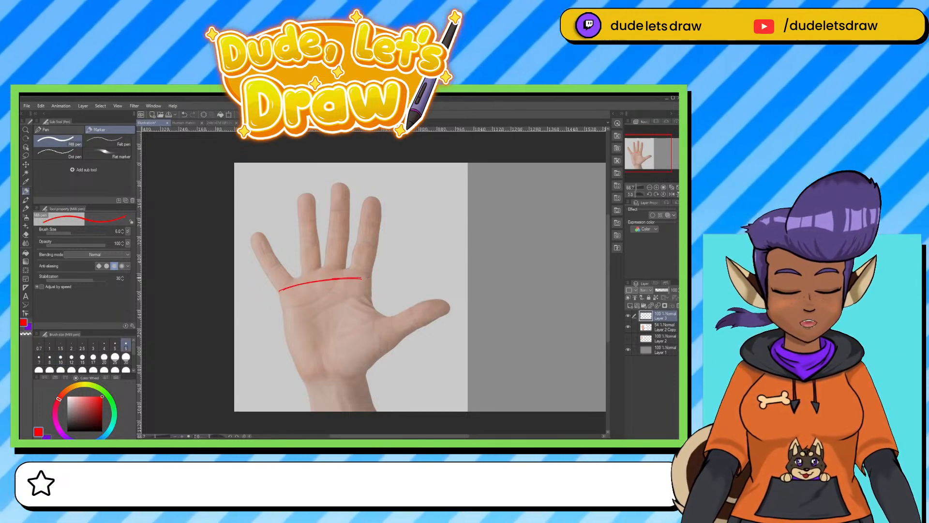
pyautogui.moveTo(280, 291)
pyautogui.mouseDown()
pyautogui.moveTo(294, 366)
pyautogui.moveTo(358, 370)
pyautogui.moveTo(332, 371)
pyautogui.mouseUp()
pyautogui.moveTo(370, 277); pyautogui.dragTo(370, 366)
pyautogui.moveTo(370, 279); pyautogui.dragTo(367, 353)
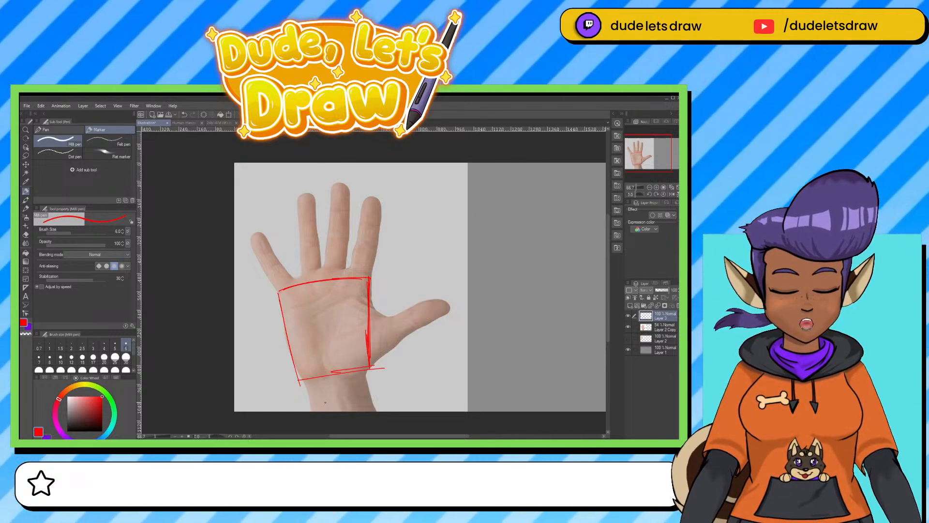
# Draw a curved base beneath the palm block and trace both sides of the wrist.
pyautogui.moveTo(304, 382)
pyautogui.mouseDown()
pyautogui.moveTo(344, 390)
pyautogui.moveTo(366, 374)
pyautogui.mouseUp()
pyautogui.moveTo(307, 380); pyautogui.dragTo(334, 390)
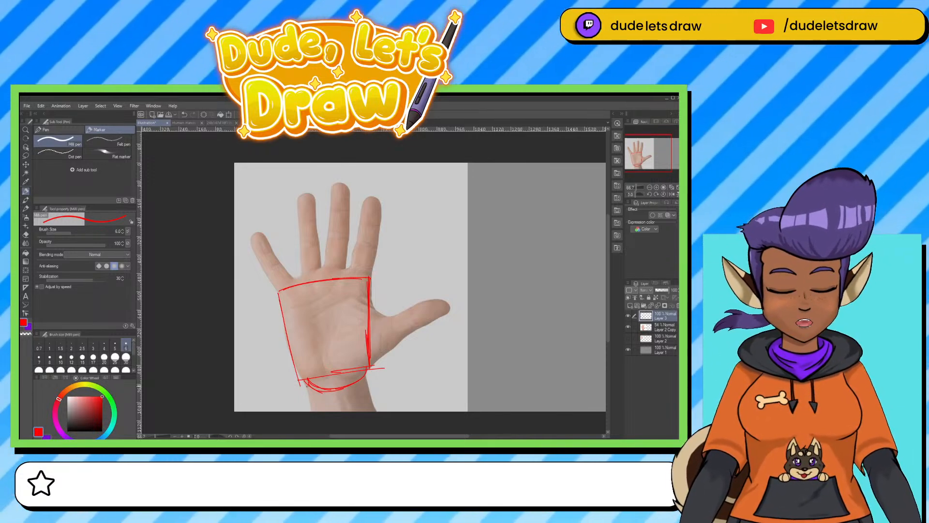
pyautogui.moveTo(305, 381); pyautogui.dragTo(317, 422)
pyautogui.moveTo(366, 377); pyautogui.dragTo(374, 411)
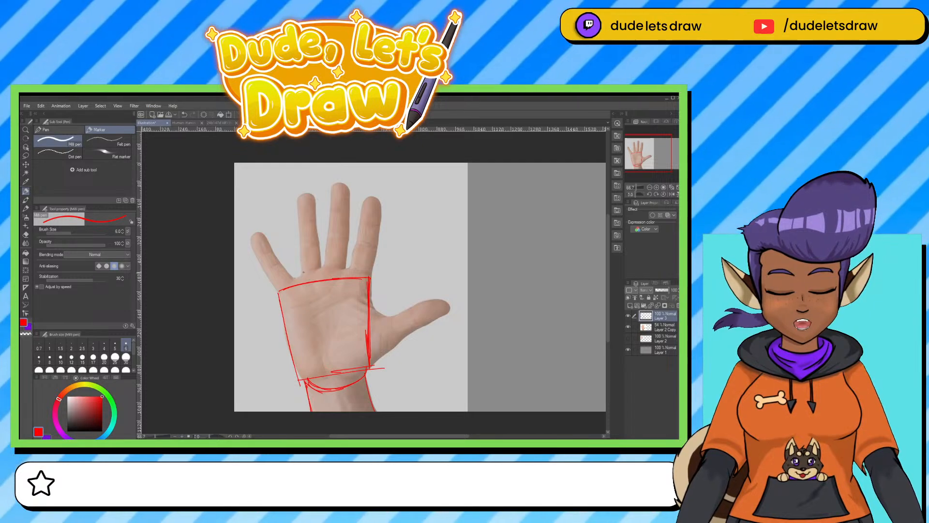
# Mark the finger positions with short ticks above the palm block, and remove them with the eraser at size 20.
pyautogui.moveTo(311, 266); pyautogui.dragTo(288, 287)
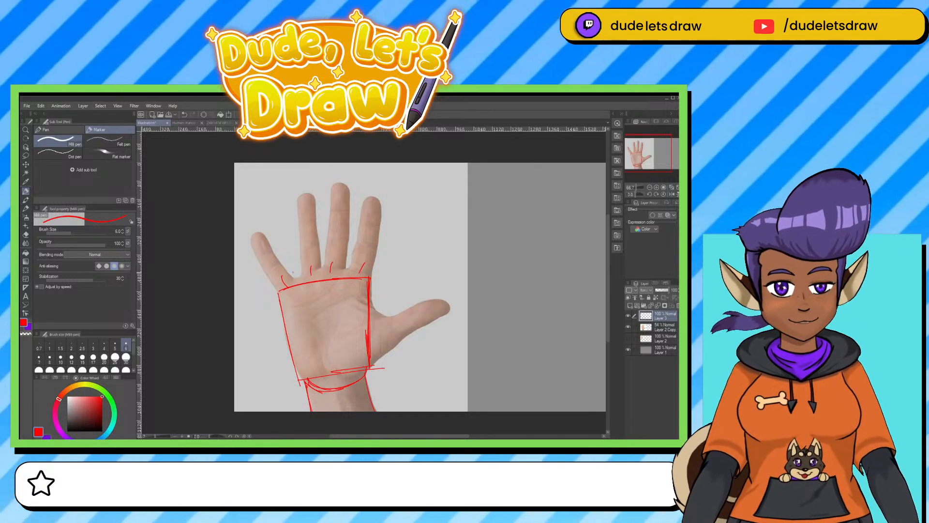
pyautogui.press('e')
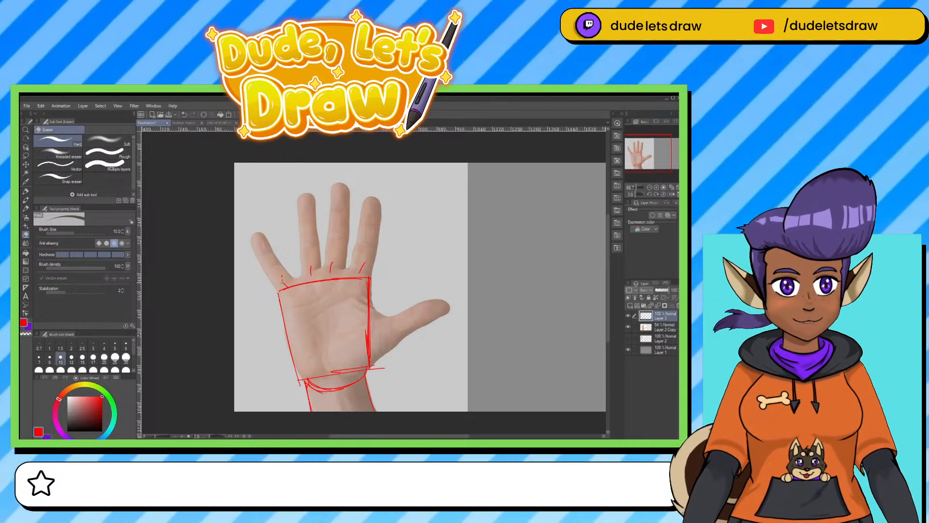
pyautogui.press(']')
pyautogui.press(']')
pyautogui.press(']')
pyautogui.press(']')
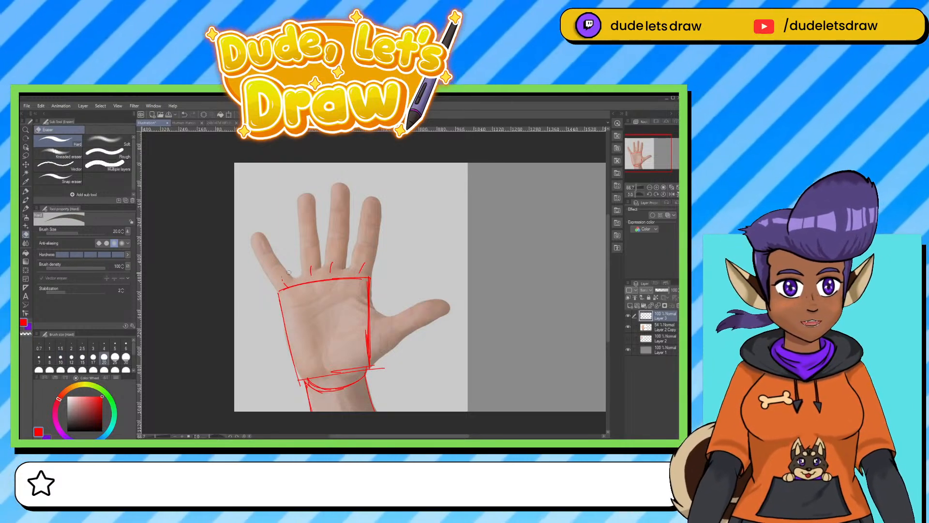
pyautogui.moveTo(288, 277)
pyautogui.mouseDown()
pyautogui.moveTo(342, 266)
pyautogui.moveTo(330, 263)
pyautogui.moveTo(360, 272)
pyautogui.mouseUp()
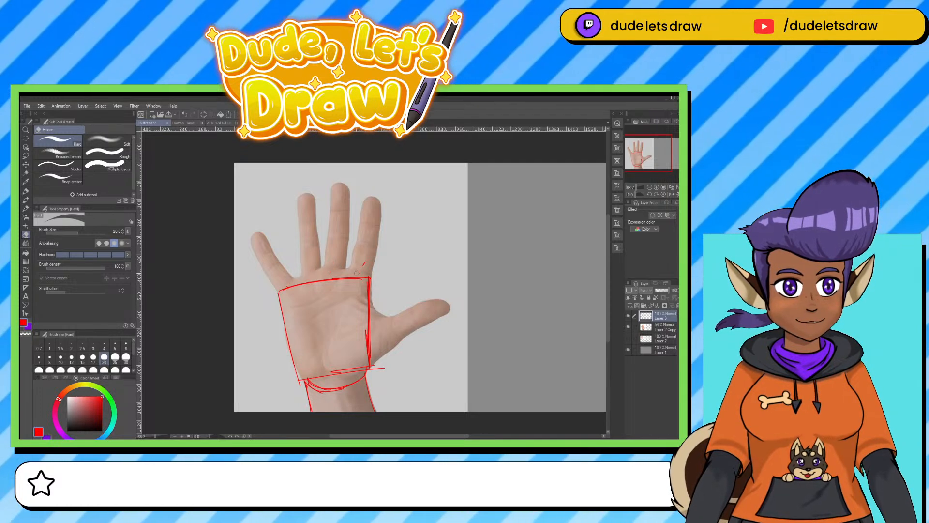
# Draw an arc with the red pen over the palm block's upper edge, following the bases of the fingers.
pyautogui.click(25, 190)
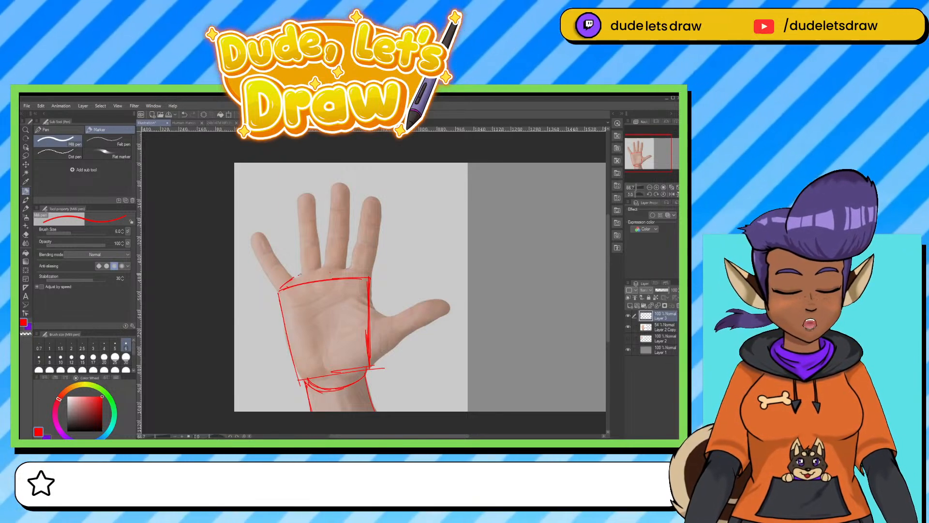
pyautogui.moveTo(298, 276); pyautogui.dragTo(361, 271)
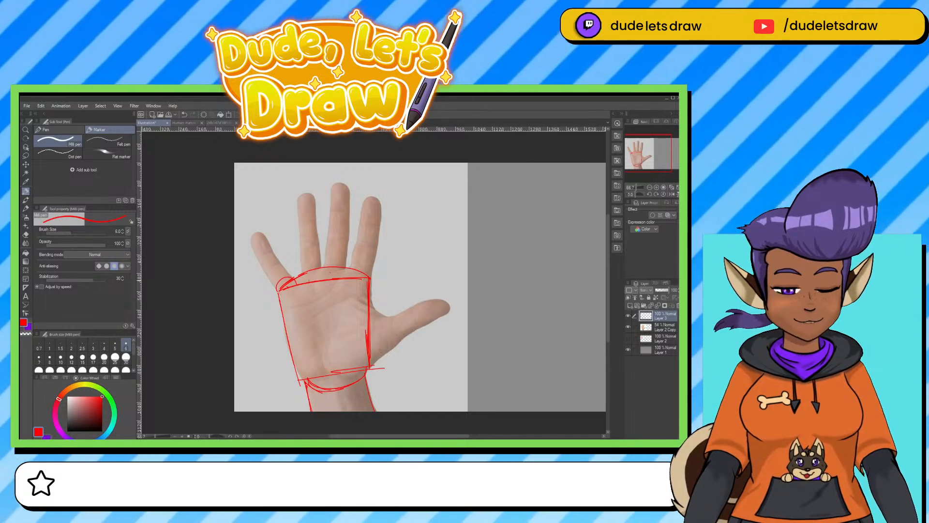
# Try marking the bases of the four fingers with circles along the arc, and undo them.
pyautogui.moveTo(277, 291)
pyautogui.mouseDown()
pyautogui.moveTo(313, 266)
pyautogui.moveTo(364, 264)
pyautogui.mouseUp()
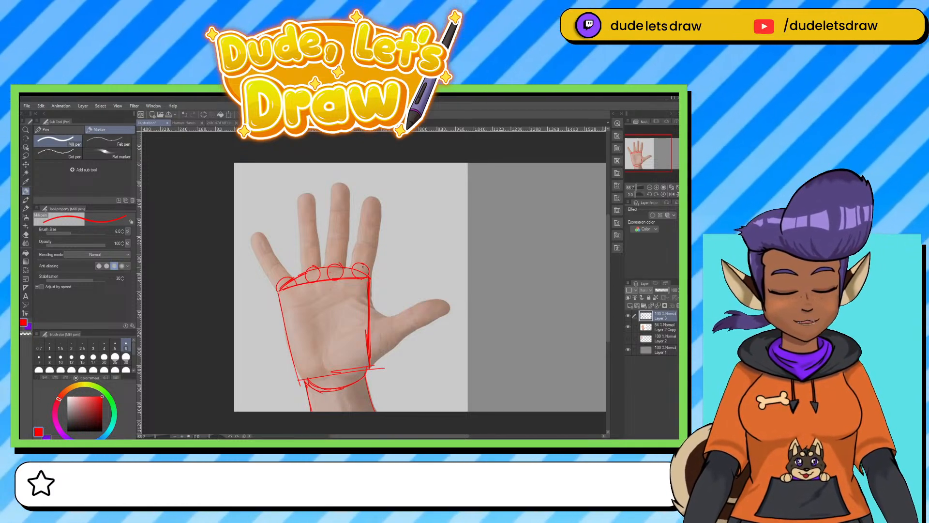
pyautogui.hotkey('ctrl', 'z')
pyautogui.hotkey('ctrl', 'z')
pyautogui.hotkey('ctrl', 'z')
pyautogui.hotkey('ctrl', 'z')
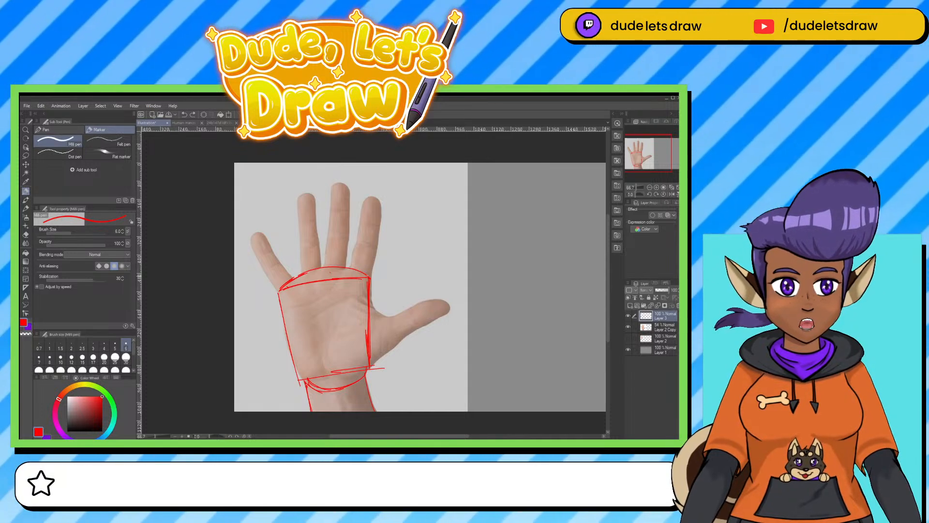
# Check the palm sketch with the photo layer hidden, and outline the lowest segment of each of the four fingers over the photo.
pyautogui.click(628, 327)
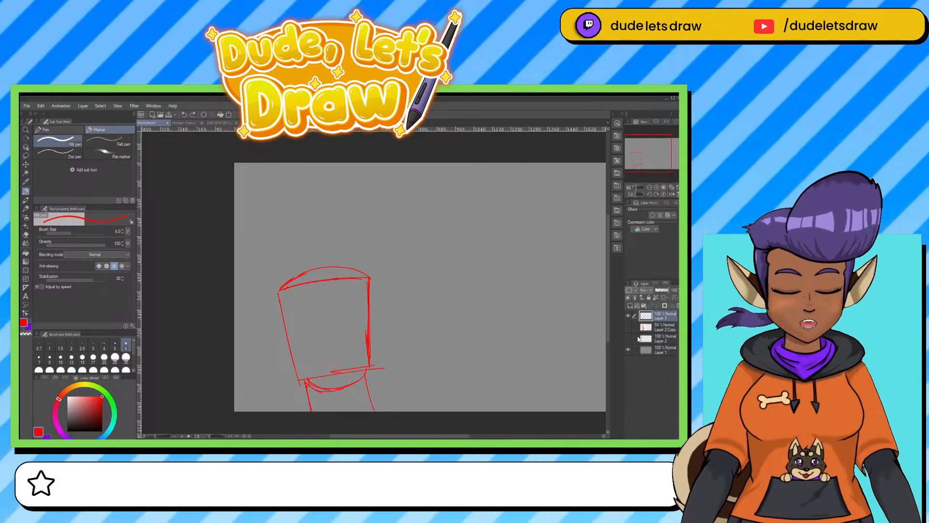
pyautogui.click(628, 327)
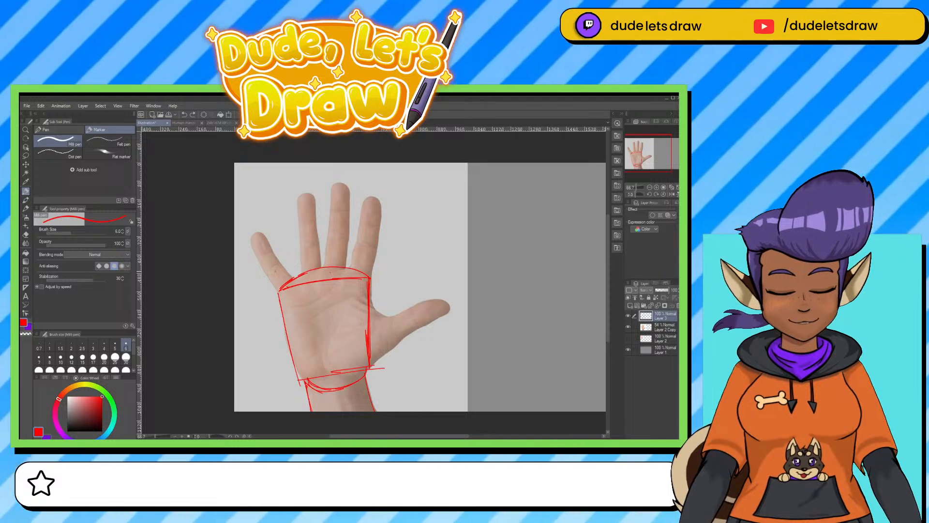
pyautogui.moveTo(269, 274)
pyautogui.mouseDown()
pyautogui.moveTo(278, 290)
pyautogui.moveTo(281, 264)
pyautogui.moveTo(293, 278)
pyautogui.moveTo(301, 249)
pyautogui.moveTo(319, 243)
pyautogui.moveTo(321, 266)
pyautogui.moveTo(347, 238)
pyautogui.moveTo(345, 266)
pyautogui.moveTo(376, 250)
pyautogui.moveTo(371, 272)
pyautogui.mouseUp()
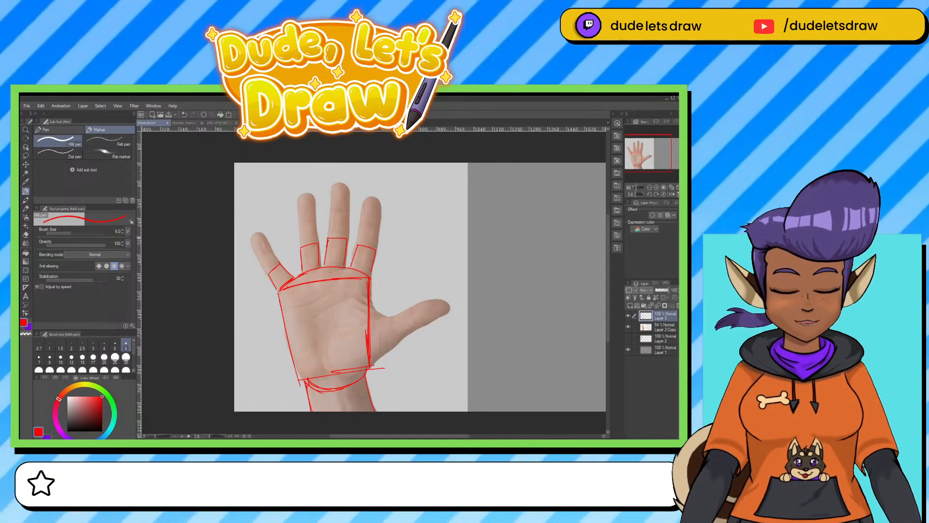
# Annotate the middle finger with an arrow and the handwritten label "tall".
pyautogui.moveTo(356, 192)
pyautogui.mouseDown()
pyautogui.moveTo(372, 178)
pyautogui.moveTo(378, 184)
pyautogui.mouseUp()
pyautogui.moveTo(374, 181); pyautogui.dragTo(395, 186)
pyautogui.moveTo(402, 171); pyautogui.dragTo(398, 188)
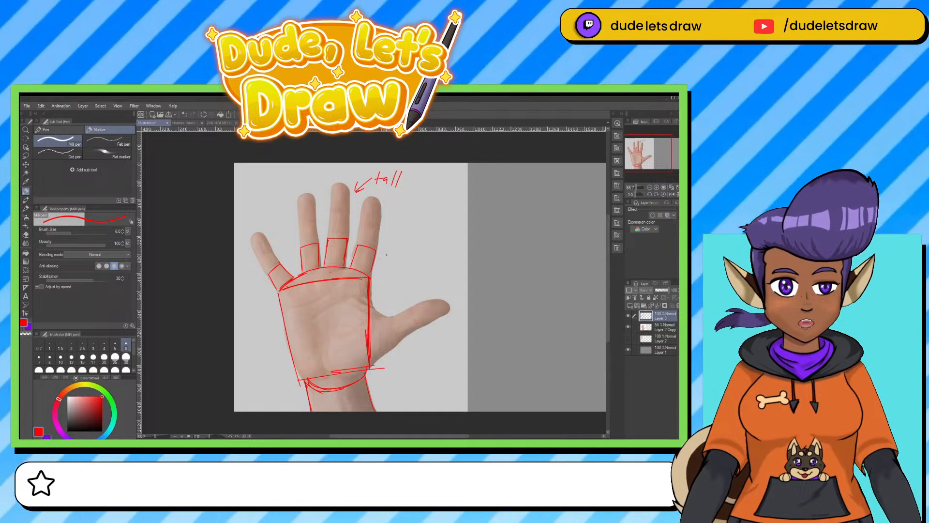
# Mark the ring and index fingers with arrows and the handwritten note "same size", and label the little finger "pinky" with an arrow.
pyautogui.moveTo(384, 253)
pyautogui.mouseDown()
pyautogui.moveTo(398, 252)
pyautogui.moveTo(384, 251)
pyautogui.mouseUp()
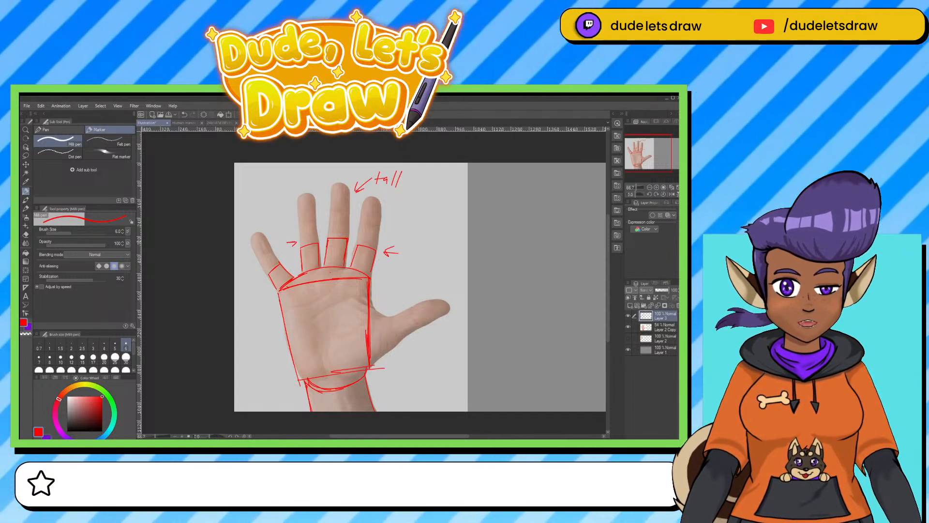
pyautogui.moveTo(292, 238); pyautogui.dragTo(293, 246)
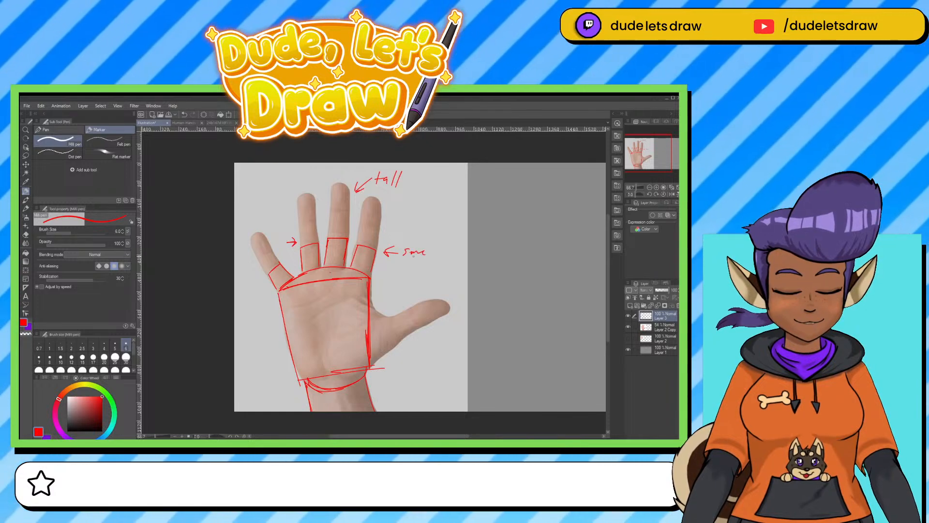
pyautogui.moveTo(419, 258); pyautogui.dragTo(429, 263)
pyautogui.moveTo(424, 261); pyautogui.dragTo(440, 260)
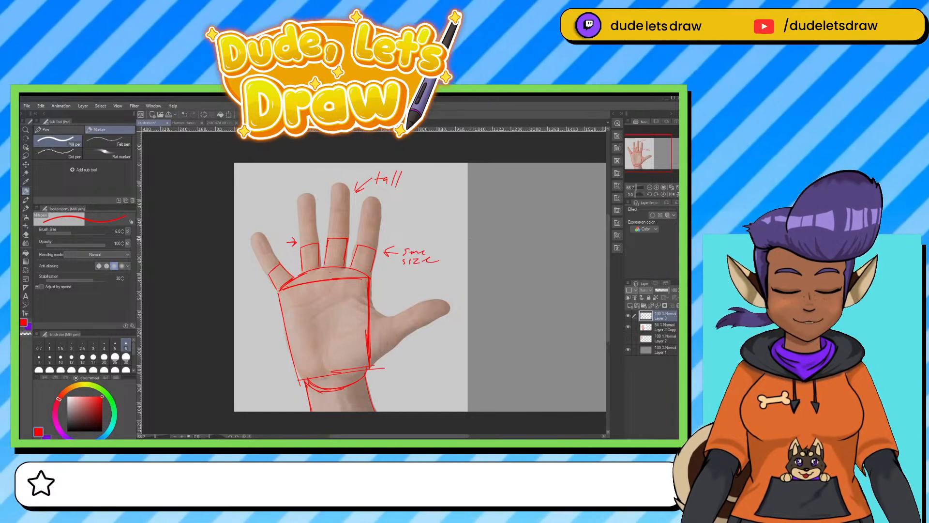
pyautogui.moveTo(261, 277); pyautogui.dragTo(248, 295)
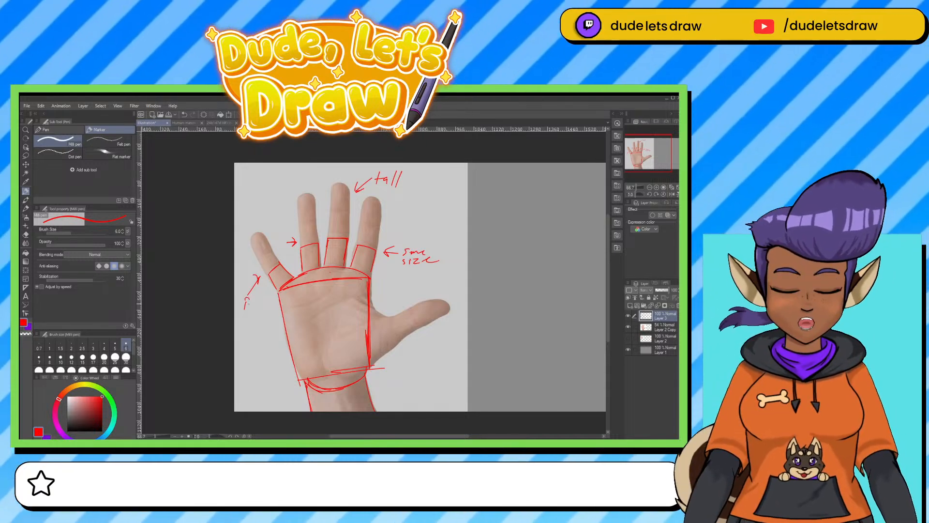
pyautogui.moveTo(259, 303); pyautogui.dragTo(262, 312)
# Try annotating the thumb with an arrow and a handwritten label, and erase the annotation.
pyautogui.moveTo(424, 353)
pyautogui.mouseDown()
pyautogui.moveTo(423, 340)
pyautogui.moveTo(434, 347)
pyautogui.moveTo(416, 371)
pyautogui.mouseUp()
pyautogui.moveTo(414, 364); pyautogui.dragTo(428, 367)
pyautogui.moveTo(432, 359)
pyautogui.mouseDown()
pyautogui.moveTo(431, 368)
pyautogui.moveTo(468, 362)
pyautogui.mouseUp()
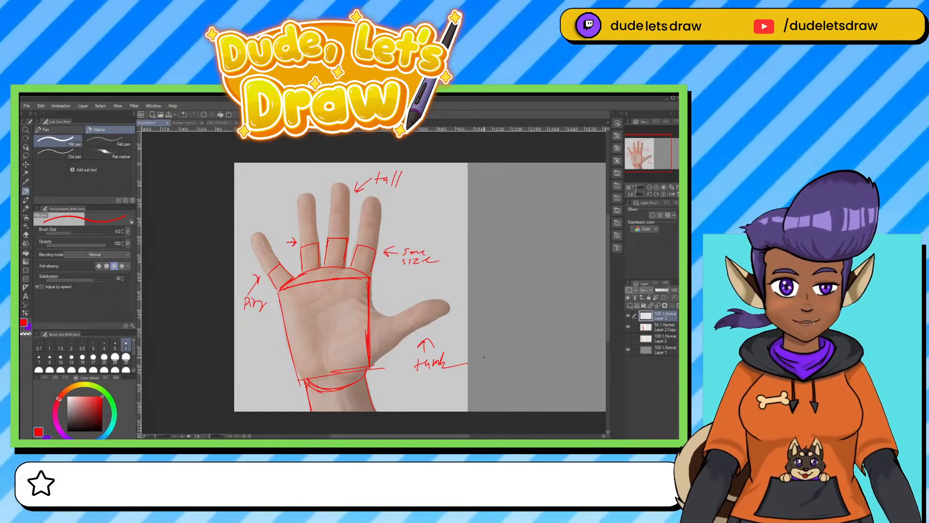
pyautogui.press('e')
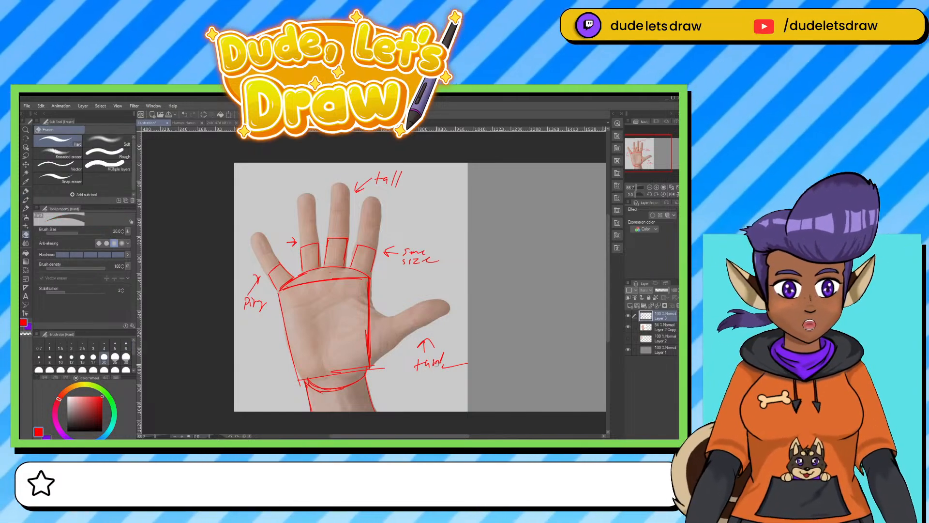
pyautogui.moveTo(435, 364)
pyautogui.mouseDown()
pyautogui.moveTo(416, 346)
pyautogui.moveTo(446, 351)
pyautogui.moveTo(425, 365)
pyautogui.moveTo(469, 362)
pyautogui.mouseUp()
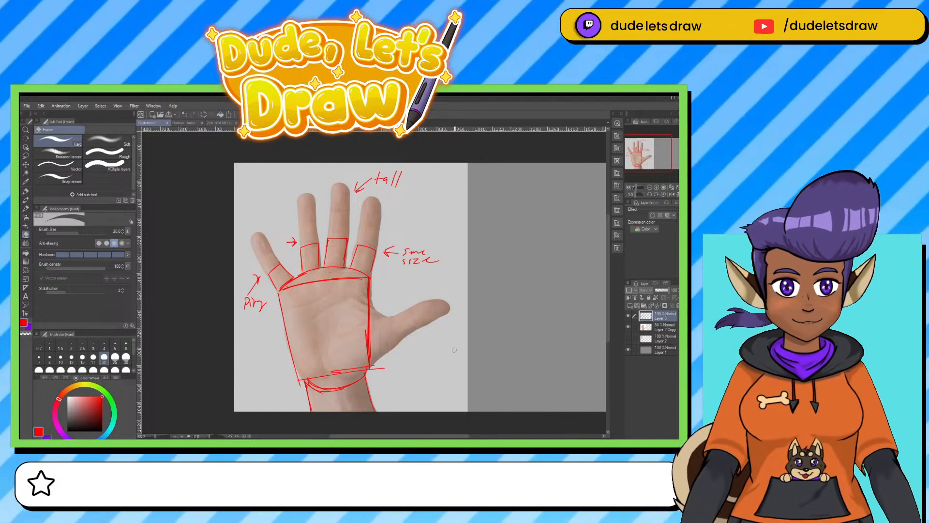
# Outline the middle and tip segments of the four fingers with the red pen, marking the middle segments S, X, L and X.
pyautogui.click(26, 192)
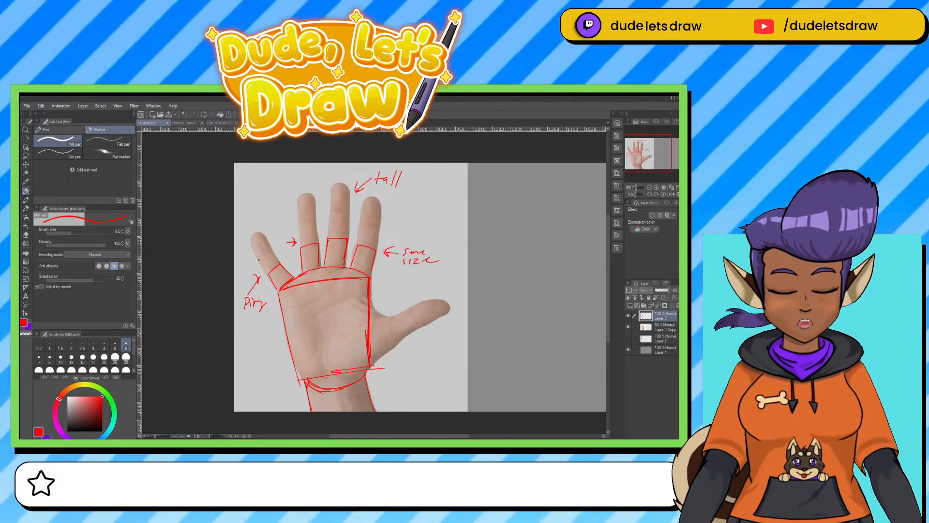
pyautogui.moveTo(259, 259); pyautogui.dragTo(264, 269)
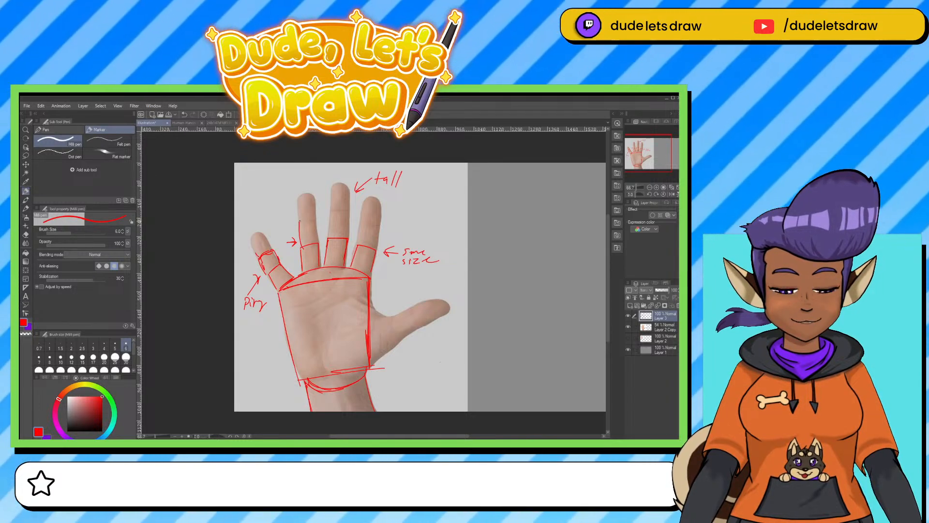
pyautogui.moveTo(317, 221); pyautogui.dragTo(319, 242)
pyautogui.moveTo(332, 211)
pyautogui.mouseDown()
pyautogui.moveTo(329, 238)
pyautogui.moveTo(358, 246)
pyautogui.mouseUp()
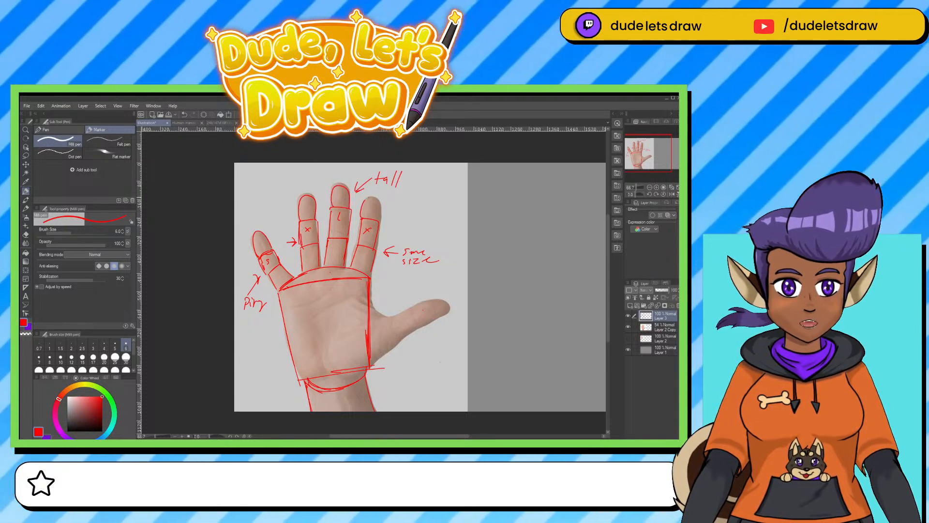
# Outline the thumb's rounded base and its two segments over the photo, and check the sketch with the photo layer hidden.
pyautogui.moveTo(475, 325); pyautogui.dragTo(469, 280)
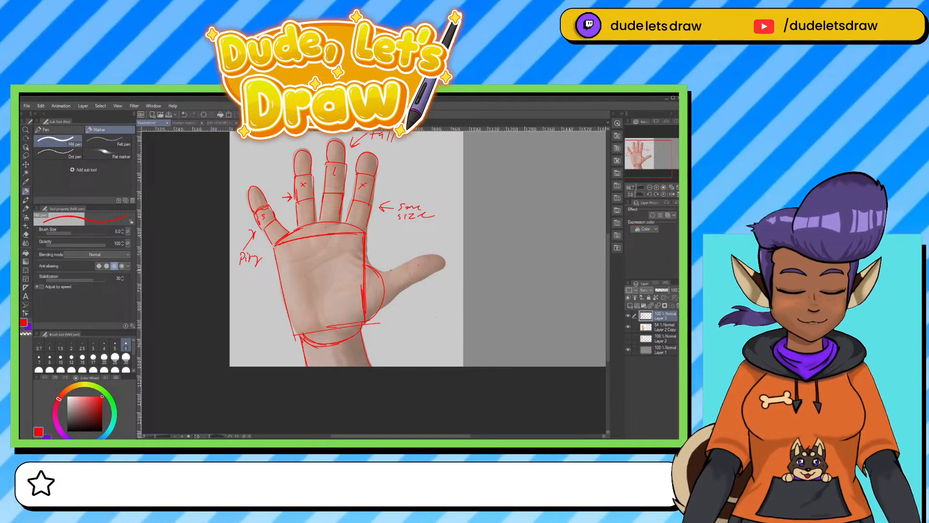
pyautogui.moveTo(381, 272)
pyautogui.mouseDown()
pyautogui.moveTo(406, 264)
pyautogui.moveTo(417, 281)
pyautogui.moveTo(385, 302)
pyautogui.moveTo(418, 281)
pyautogui.mouseUp()
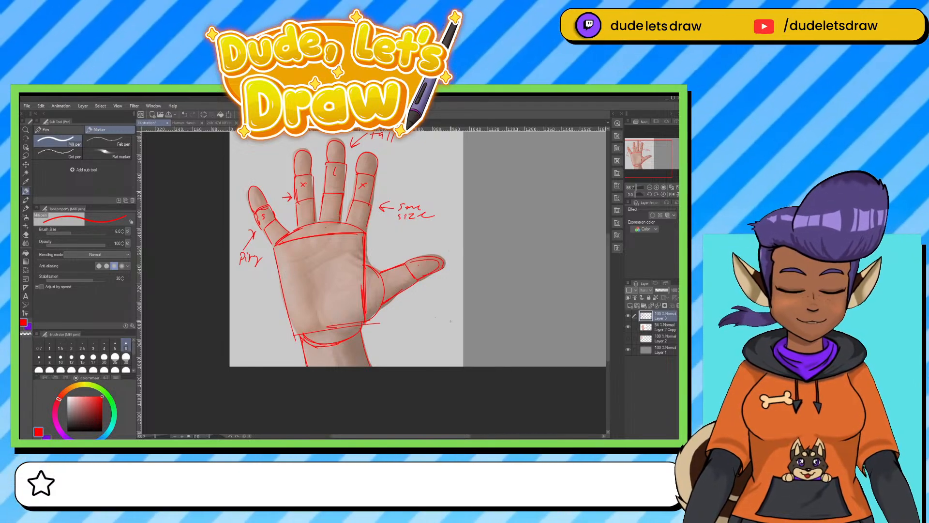
pyautogui.moveTo(411, 315); pyautogui.dragTo(407, 337)
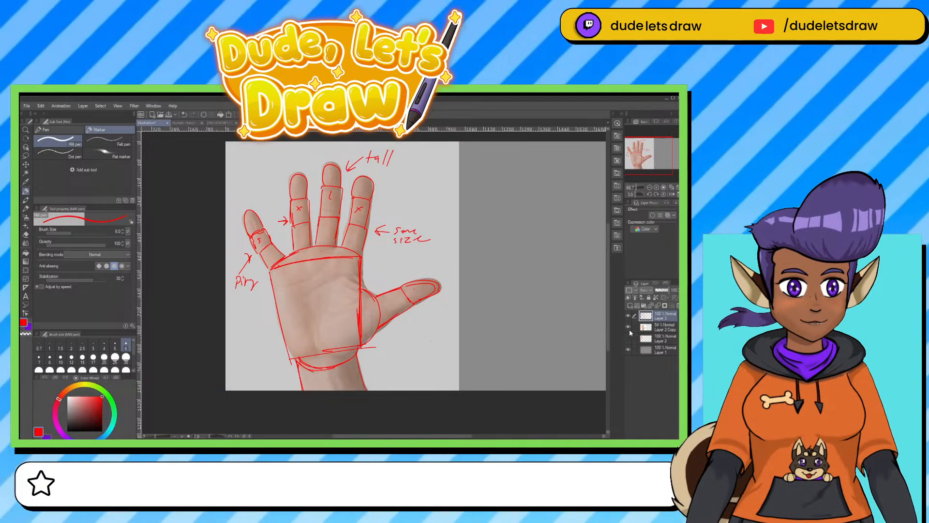
pyautogui.click(629, 328)
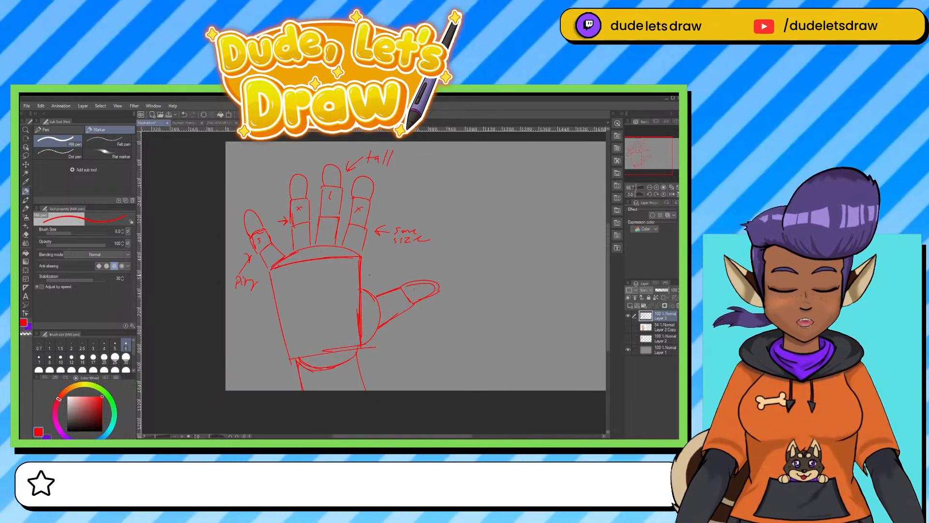
pyautogui.click(629, 327)
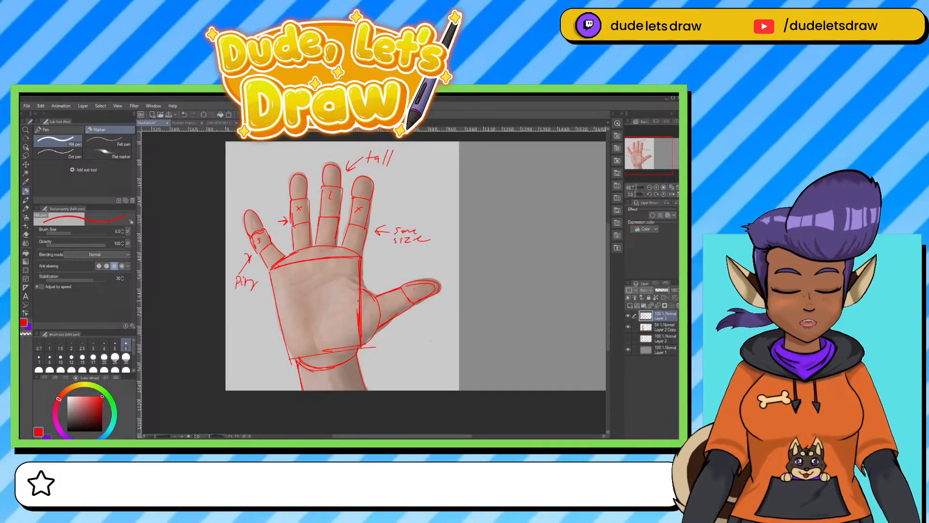
# Draw the main palm creases over the photo, including the curved line around the thumb's base.
pyautogui.moveTo(282, 286); pyautogui.dragTo(326, 265)
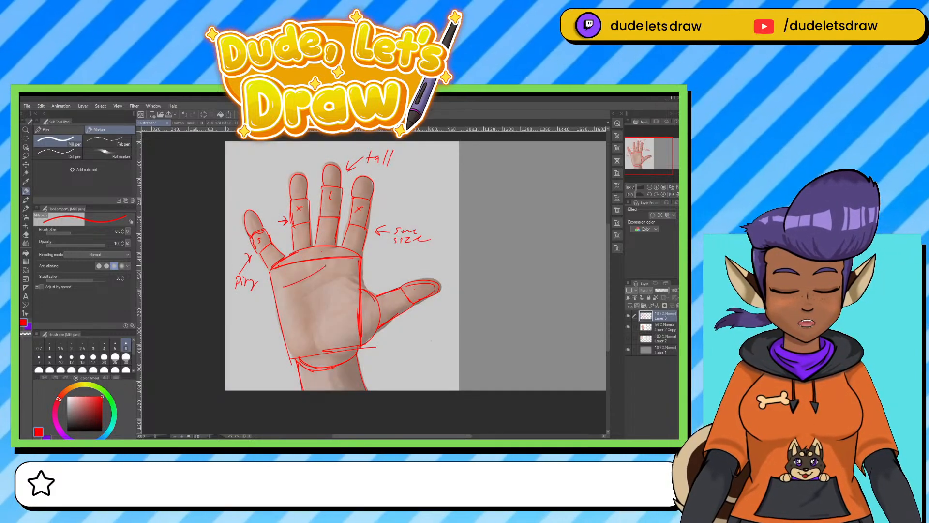
pyautogui.moveTo(304, 299)
pyautogui.mouseDown()
pyautogui.moveTo(295, 308)
pyautogui.moveTo(344, 279)
pyautogui.mouseUp()
pyautogui.moveTo(320, 330); pyautogui.dragTo(355, 292)
# Try erasing the palm block's side line across the thumb base with the photo hidden, and undo the erasure.
pyautogui.click(629, 328)
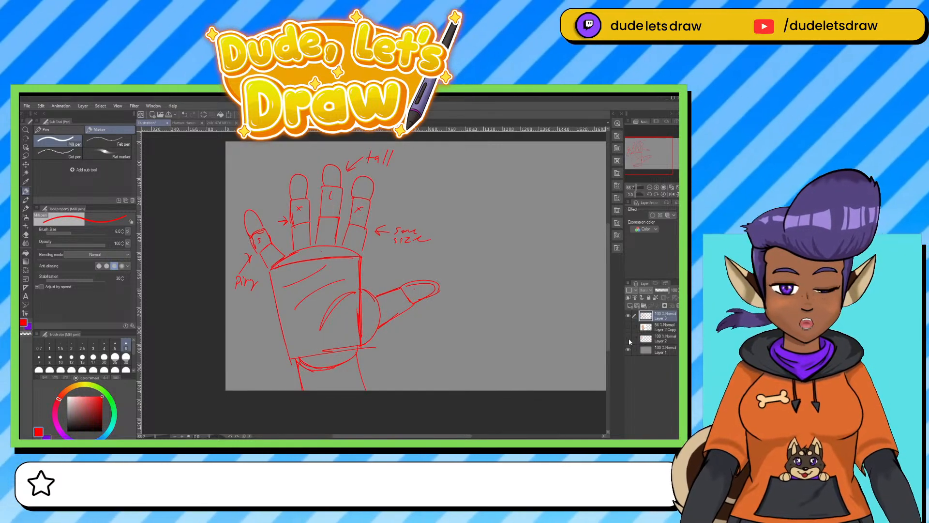
pyautogui.press('e')
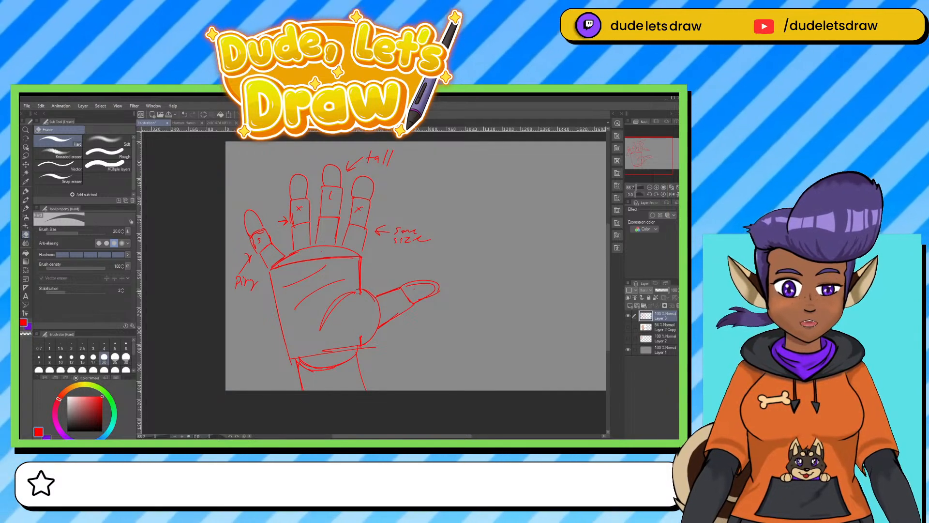
pyautogui.hotkey('ctrl', 'z')
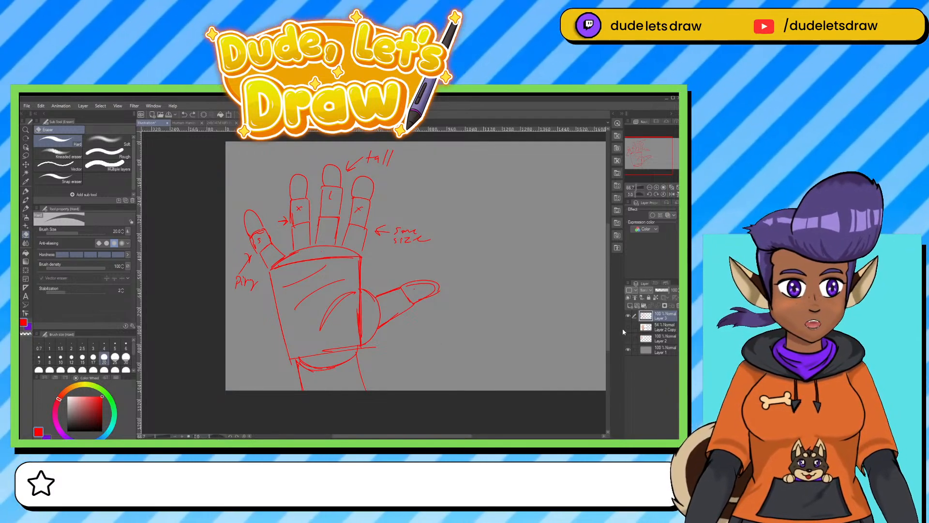
pyautogui.click(628, 327)
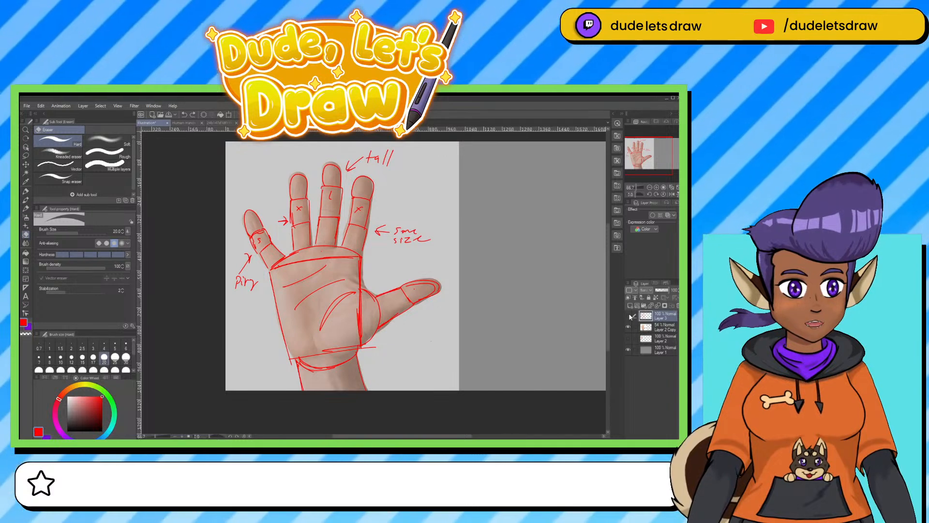
# Hide the traced sketch and the enlarged photo layer, and show the small hand photo instead.
pyautogui.click(629, 316)
pyautogui.click(627, 327)
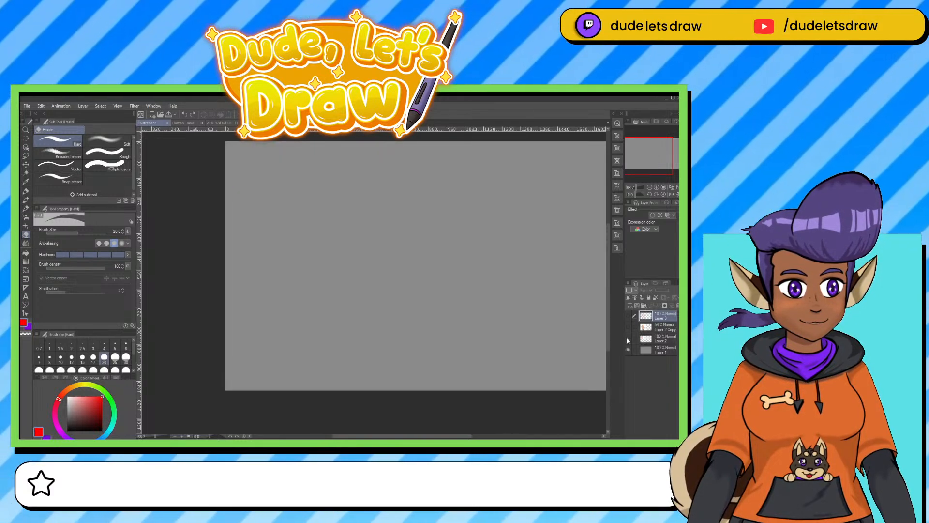
pyautogui.click(628, 338)
pyautogui.moveTo(507, 307); pyautogui.dragTo(445, 320)
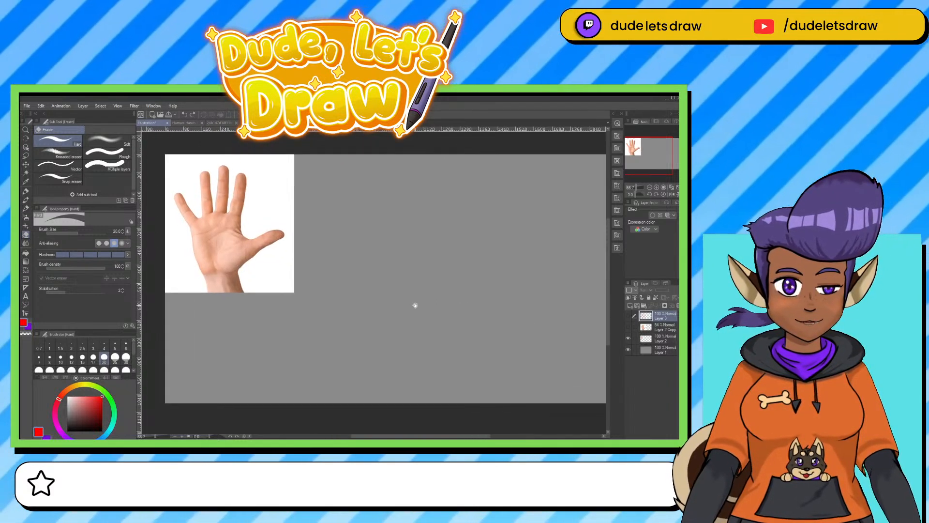
# On a new layer, draw a square red palm block beside the photo with an arc over its upper edge.
pyautogui.click(26, 191)
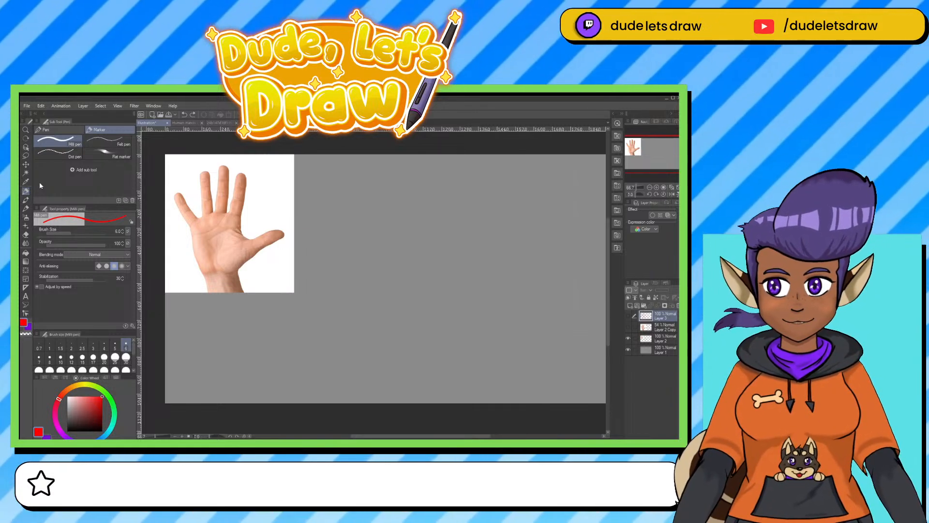
pyautogui.click(637, 306)
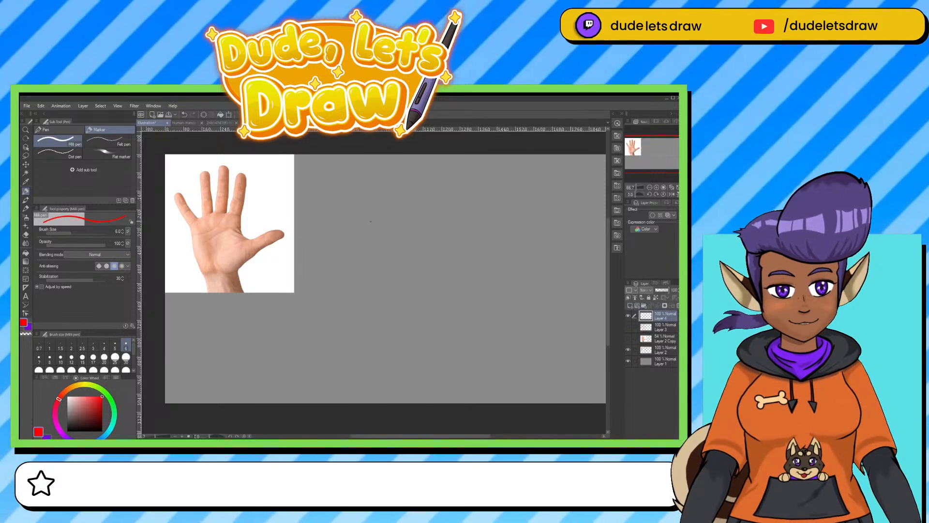
pyautogui.moveTo(363, 222)
pyautogui.mouseDown()
pyautogui.moveTo(396, 220)
pyautogui.moveTo(353, 265)
pyautogui.moveTo(352, 288)
pyautogui.mouseUp()
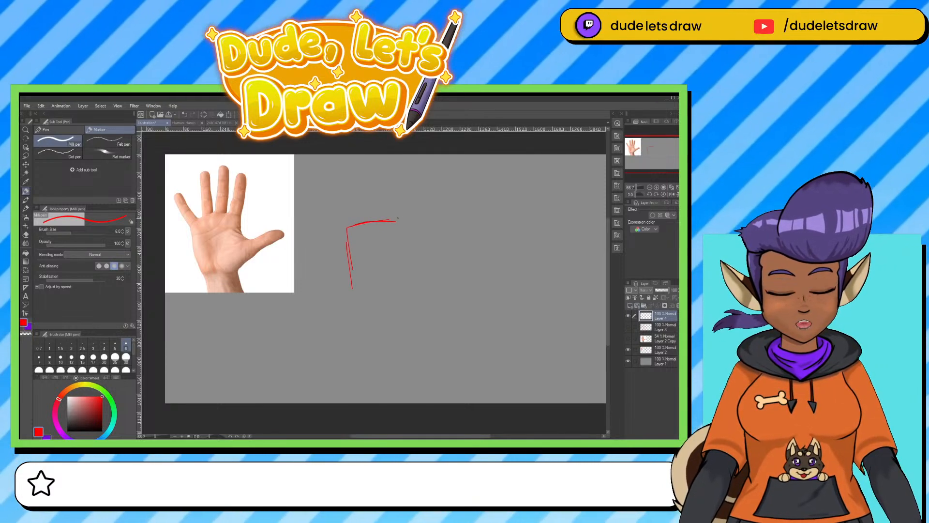
pyautogui.moveTo(401, 219); pyautogui.dragTo(398, 280)
pyautogui.moveTo(347, 277)
pyautogui.mouseDown()
pyautogui.moveTo(400, 271)
pyautogui.moveTo(393, 276)
pyautogui.mouseUp()
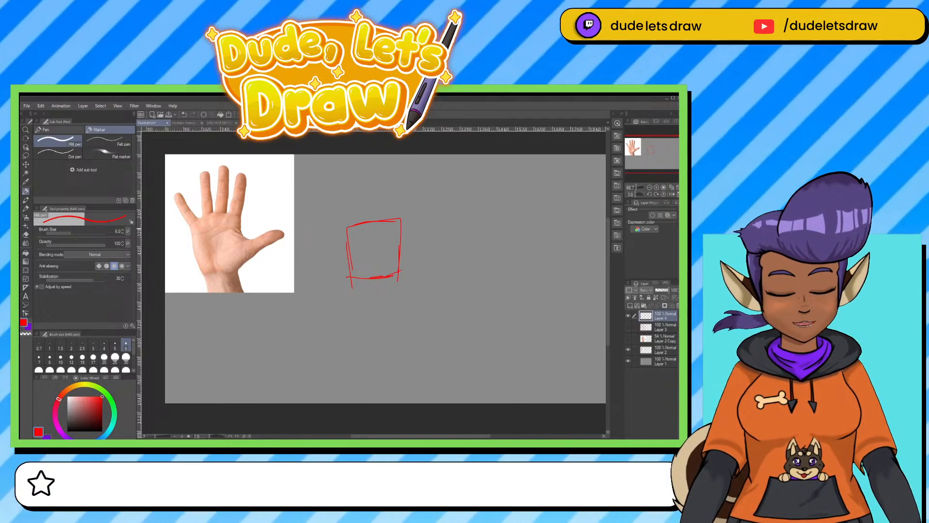
pyautogui.moveTo(347, 226); pyautogui.dragTo(400, 219)
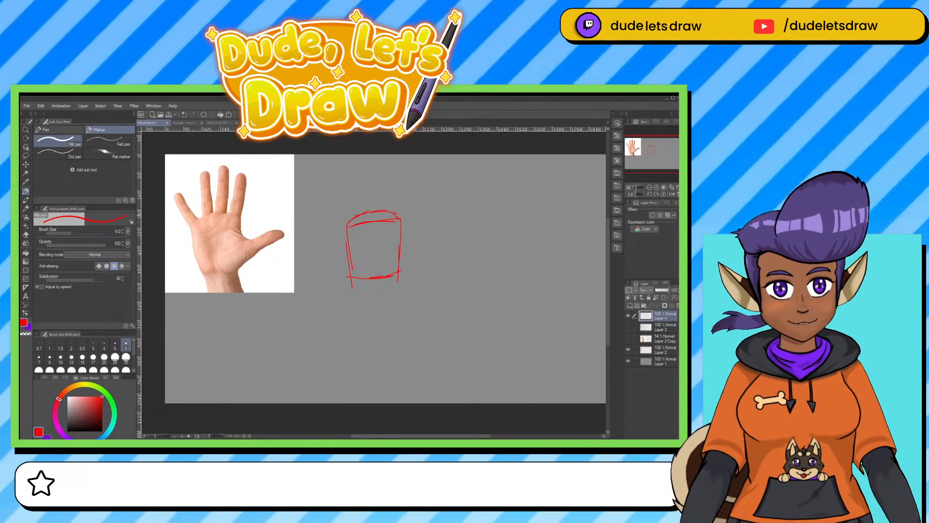
# Draw four knuckle circles along the arc and add the lowest segment of each finger above them.
pyautogui.moveTo(348, 225); pyautogui.dragTo(358, 223)
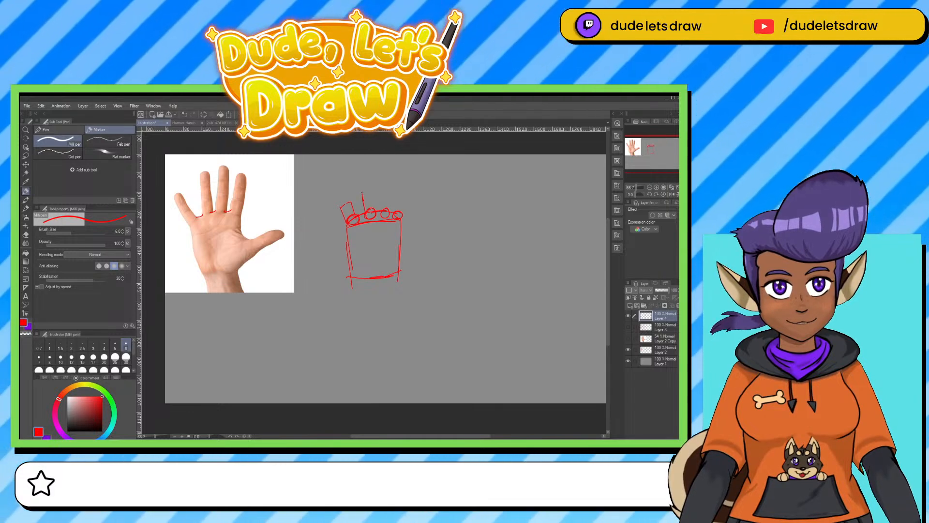
pyautogui.moveTo(363, 193)
pyautogui.mouseDown()
pyautogui.moveTo(372, 192)
pyautogui.moveTo(374, 209)
pyautogui.moveTo(407, 197)
pyautogui.moveTo(401, 212)
pyautogui.moveTo(380, 189)
pyautogui.moveTo(391, 187)
pyautogui.moveTo(389, 210)
pyautogui.mouseUp()
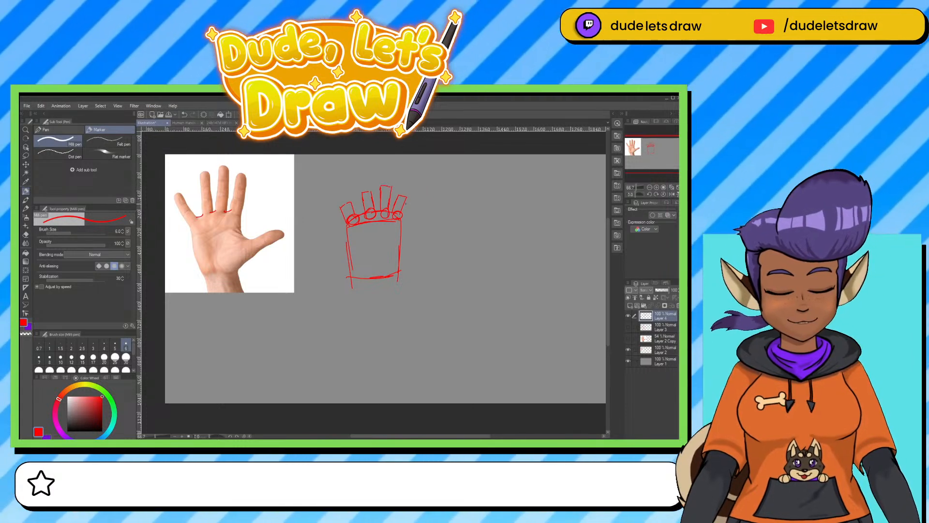
# Move the palm sketch slightly down the canvas and erase the stray red marks lying over the photo.
pyautogui.hotkey('ctrl', 't')
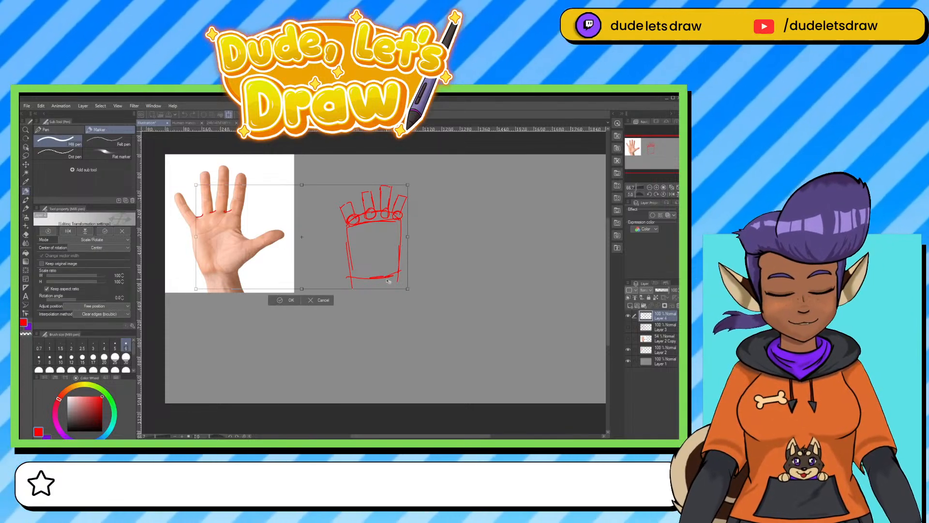
pyautogui.moveTo(375, 219); pyautogui.dragTo(376, 242)
pyautogui.press('Return')
pyautogui.press('e')
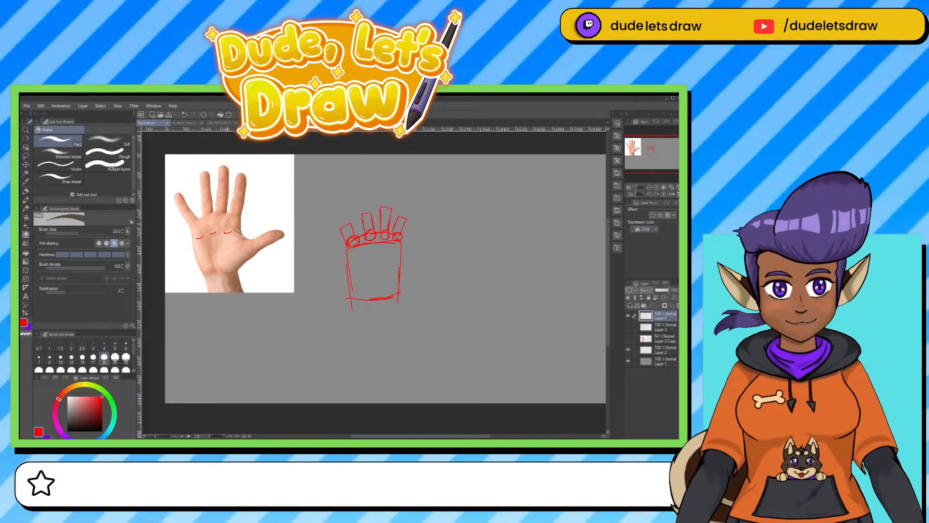
pyautogui.moveTo(230, 232); pyautogui.dragTo(197, 238)
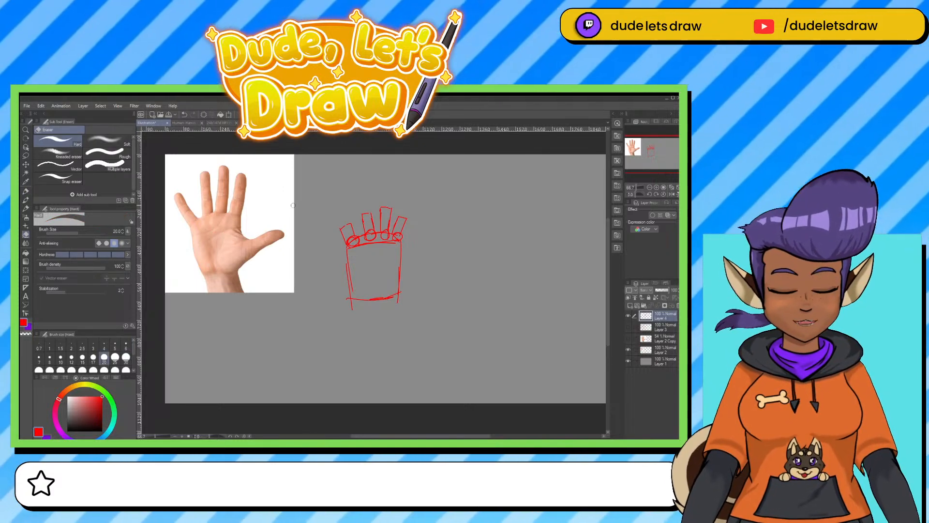
# Add the middle and tip segments to the four fingers, and draw the segmented thumb from a circle on the palm's side.
pyautogui.press('p')
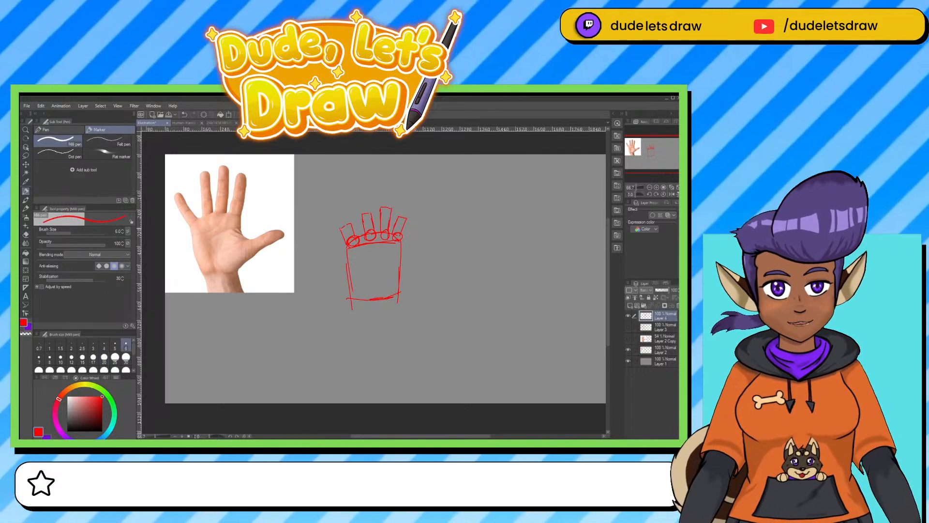
pyautogui.moveTo(342, 230)
pyautogui.mouseDown()
pyautogui.moveTo(335, 213)
pyautogui.moveTo(344, 208)
pyautogui.moveTo(350, 224)
pyautogui.moveTo(367, 201)
pyautogui.moveTo(358, 197)
pyautogui.moveTo(369, 196)
pyautogui.moveTo(370, 213)
pyautogui.moveTo(382, 191)
pyautogui.moveTo(392, 191)
pyautogui.moveTo(391, 207)
pyautogui.moveTo(411, 199)
pyautogui.moveTo(406, 218)
pyautogui.mouseUp()
pyautogui.moveTo(335, 210)
pyautogui.mouseDown()
pyautogui.moveTo(333, 197)
pyautogui.moveTo(345, 209)
pyautogui.moveTo(366, 188)
pyautogui.moveTo(368, 196)
pyautogui.mouseUp()
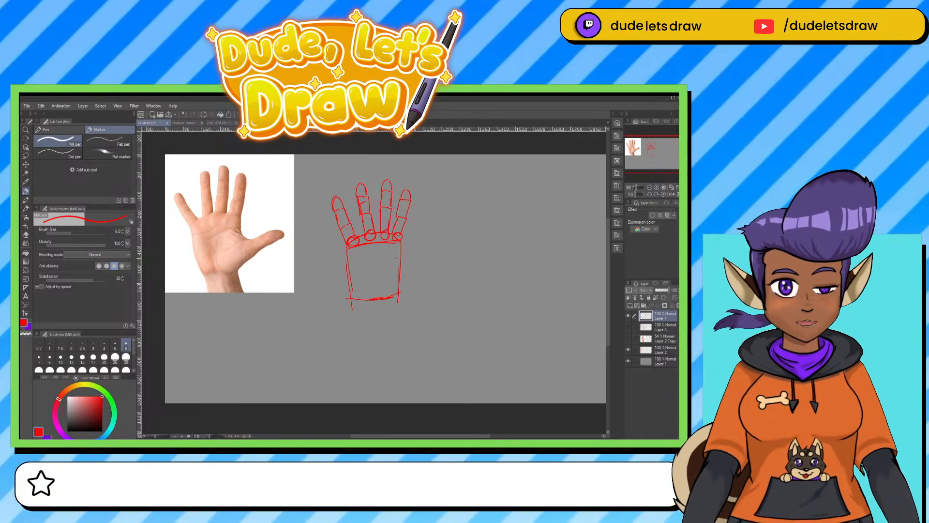
pyautogui.moveTo(397, 258)
pyautogui.mouseDown()
pyautogui.moveTo(382, 276)
pyautogui.moveTo(413, 270)
pyautogui.moveTo(385, 266)
pyautogui.moveTo(416, 265)
pyautogui.moveTo(420, 254)
pyautogui.moveTo(417, 273)
pyautogui.mouseUp()
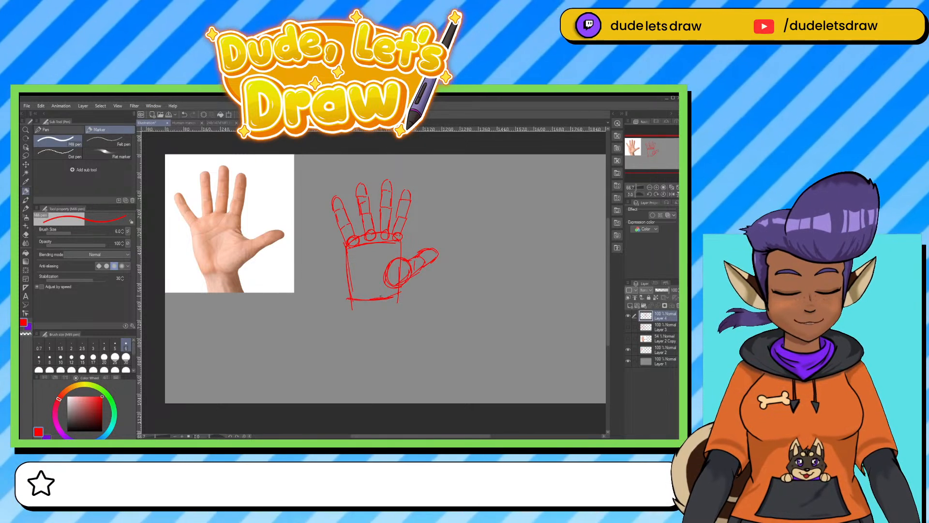
# Draw the wrist curve and a forearm block in red below the palm of the hand sketch.
pyautogui.moveTo(353, 302); pyautogui.dragTo(394, 303)
pyautogui.moveTo(395, 296)
pyautogui.mouseDown()
pyautogui.moveTo(371, 314)
pyautogui.moveTo(355, 300)
pyautogui.moveTo(361, 324)
pyautogui.moveTo(388, 314)
pyautogui.mouseUp()
pyautogui.moveTo(390, 306); pyautogui.dragTo(396, 356)
pyautogui.moveTo(354, 311)
pyautogui.mouseDown()
pyautogui.moveTo(349, 364)
pyautogui.moveTo(393, 348)
pyautogui.moveTo(394, 335)
pyautogui.mouseUp()
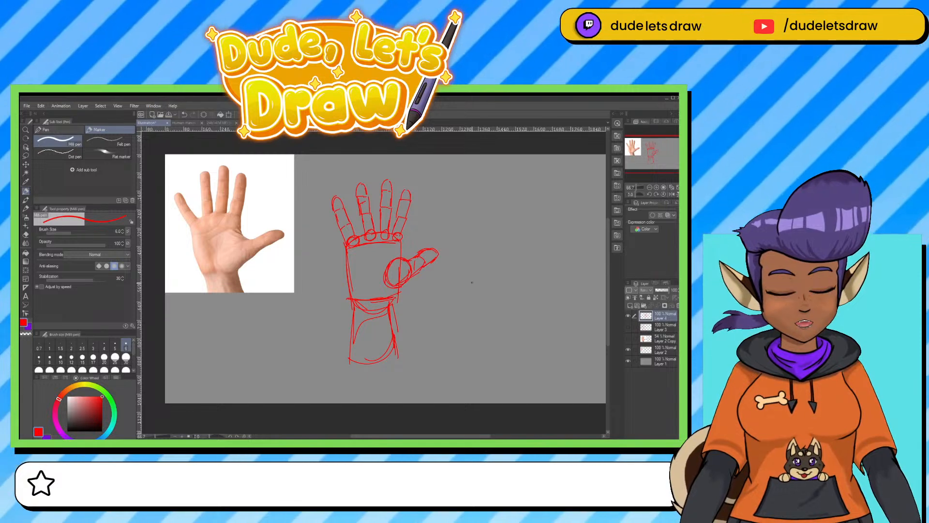
# Add a new layer, fade the red sketch on Layer 4 to 18% opacity, and ready the new layer for black linework.
pyautogui.click(630, 305)
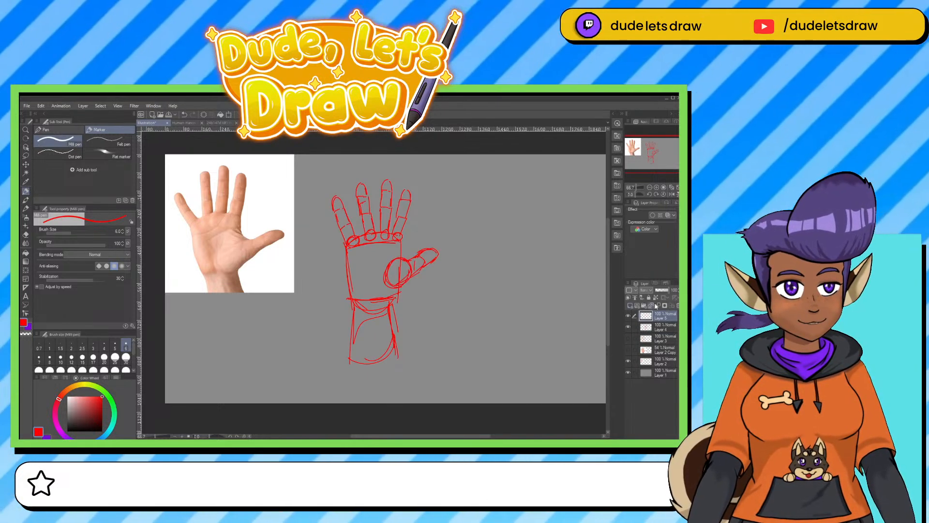
pyautogui.click(662, 291)
pyautogui.moveTo(662, 291); pyautogui.dragTo(674, 292)
pyautogui.click(628, 327)
pyautogui.click(628, 327)
pyautogui.click(649, 328)
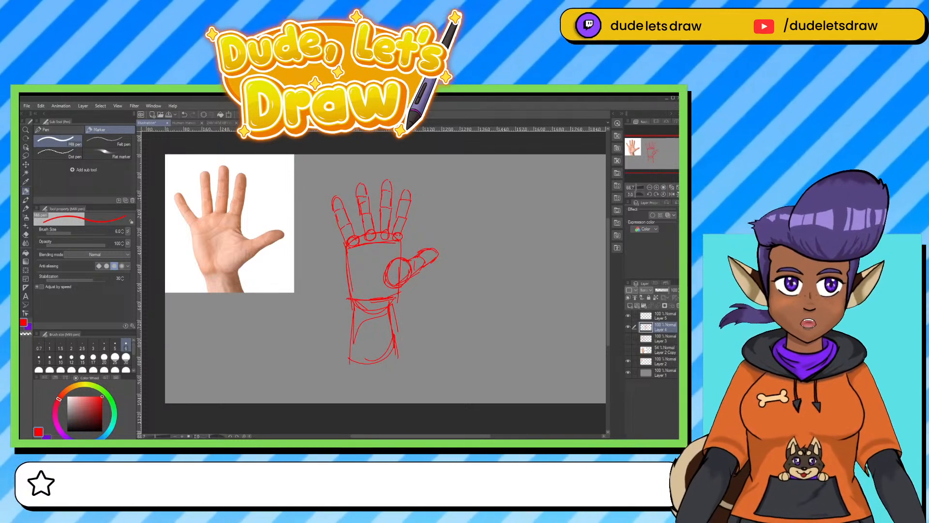
pyautogui.moveTo(673, 291); pyautogui.dragTo(659, 292)
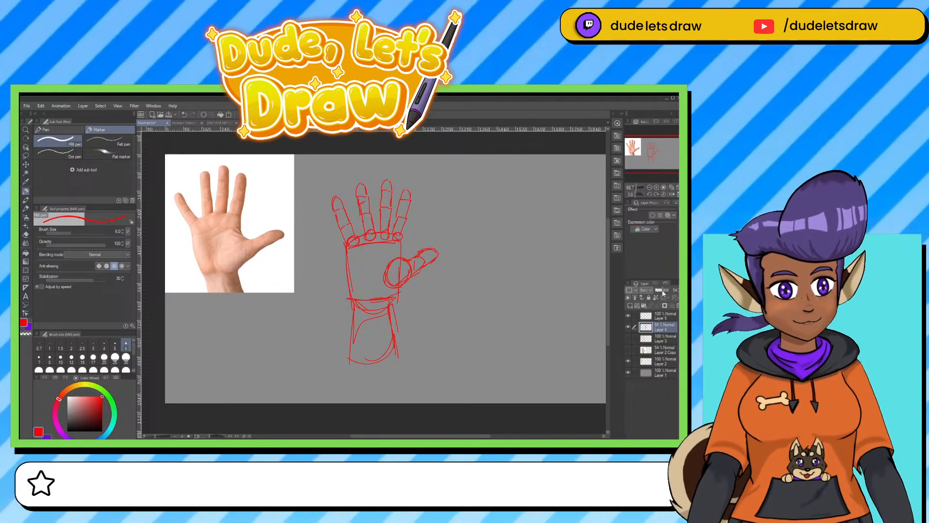
pyautogui.click(66, 431)
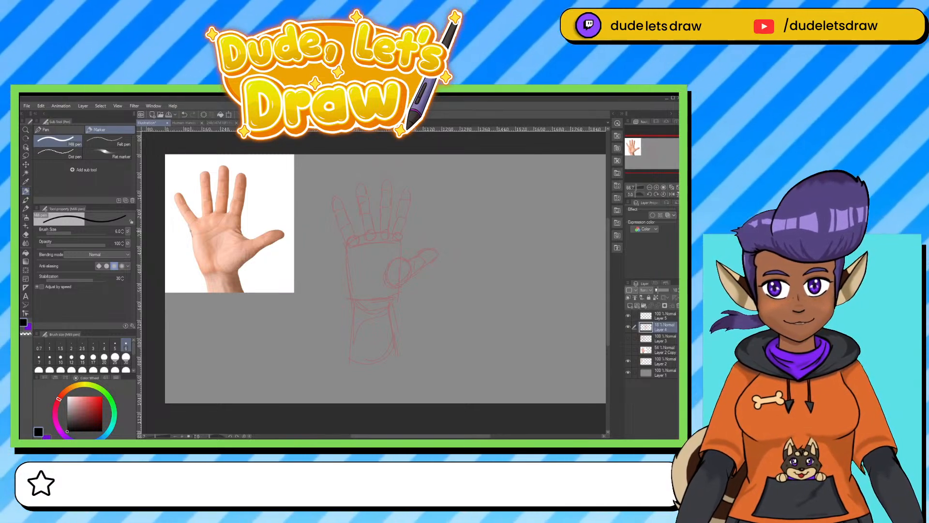
pyautogui.click(646, 315)
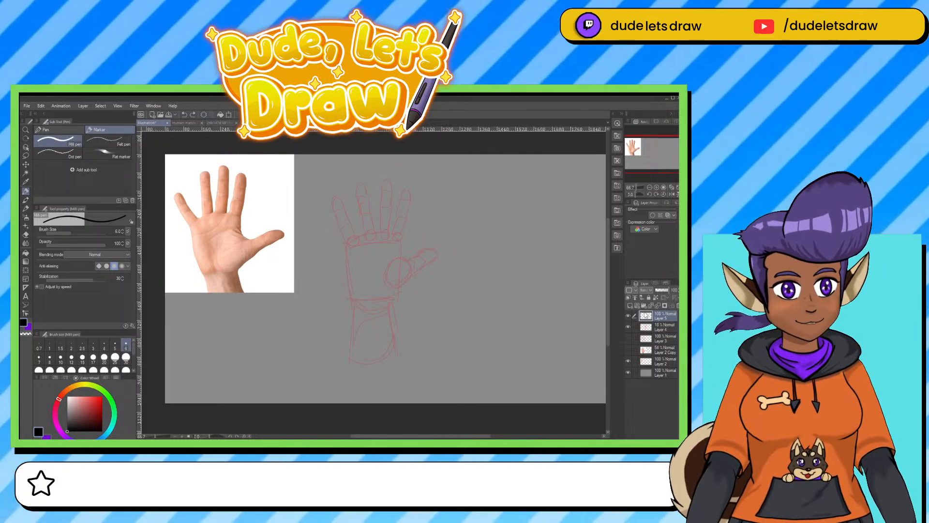
pyautogui.moveTo(188, 225); pyautogui.dragTo(211, 275)
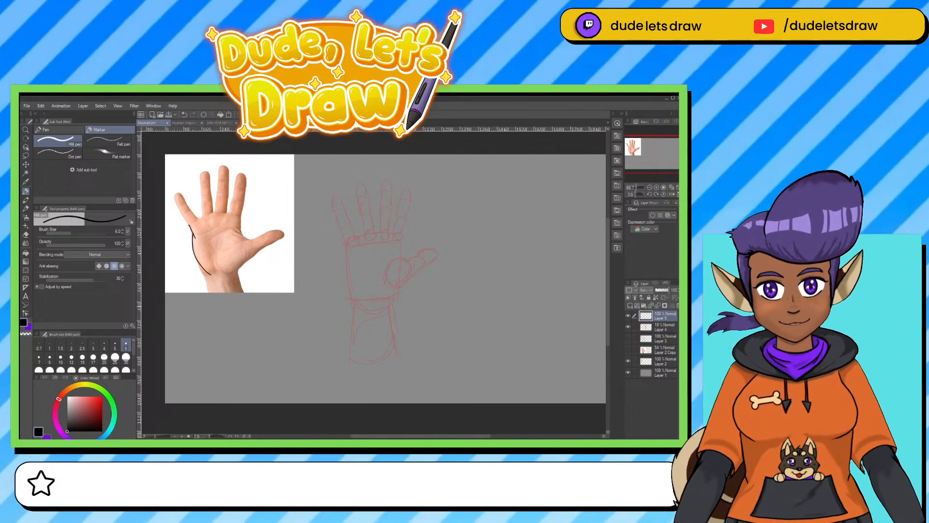
pyautogui.hotkey('ctrl', 'z')
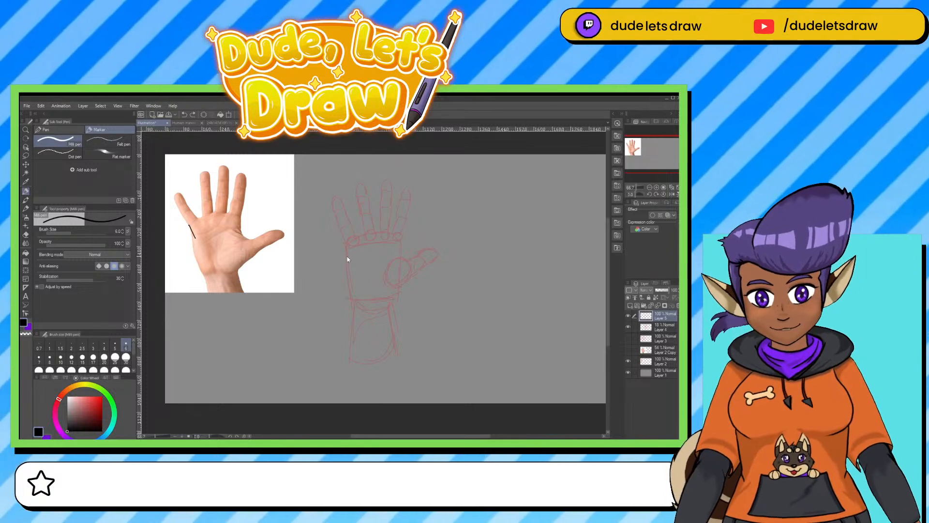
pyautogui.hotkey('ctrl', 'z')
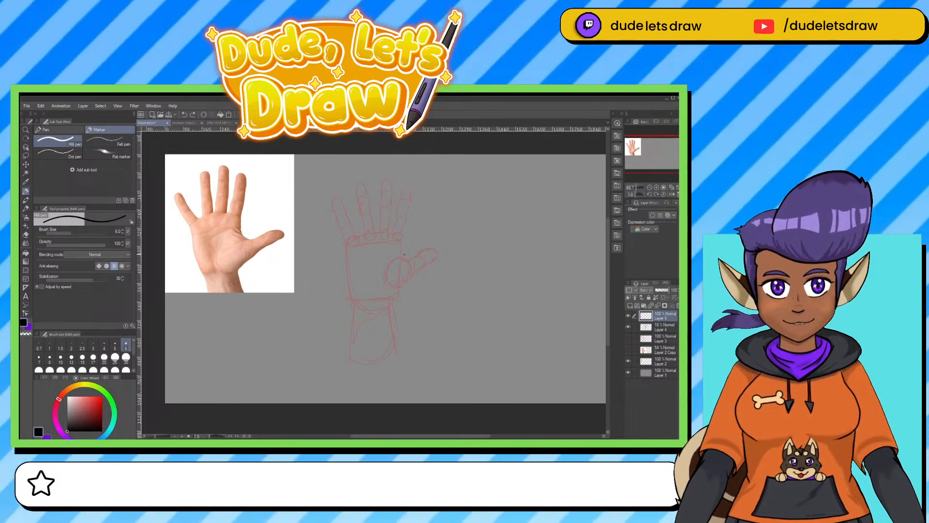
# Outline the palm and thumb in black over the faded red sketch.
pyautogui.moveTo(345, 247); pyautogui.dragTo(345, 288)
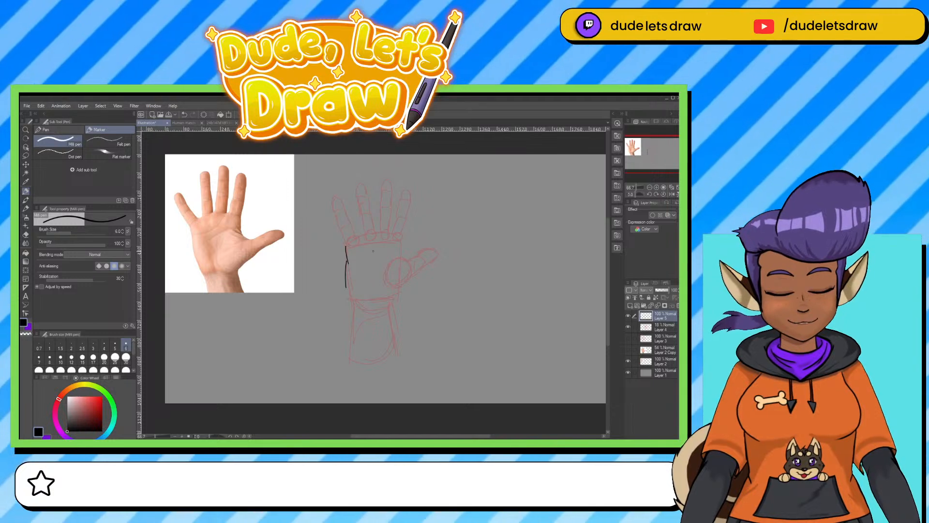
pyautogui.hotkey('ctrl', 'z')
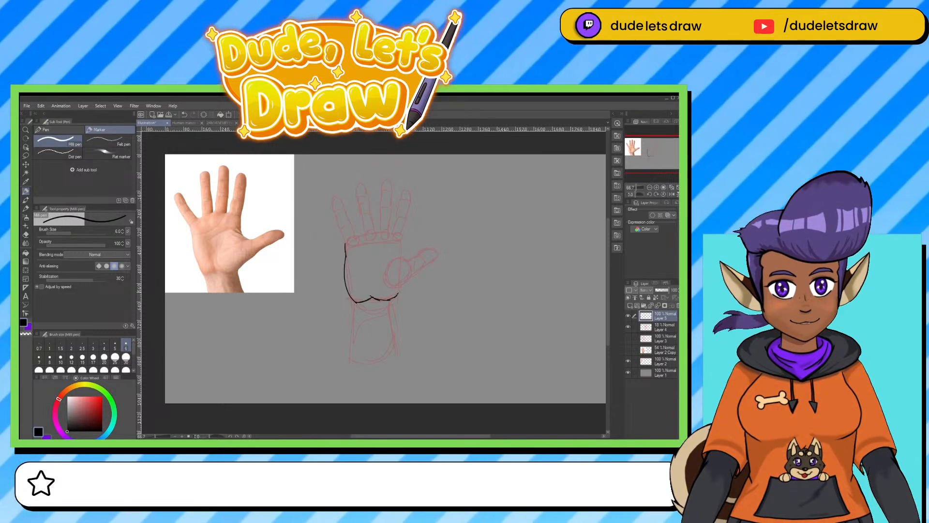
pyautogui.moveTo(401, 289); pyautogui.dragTo(410, 282)
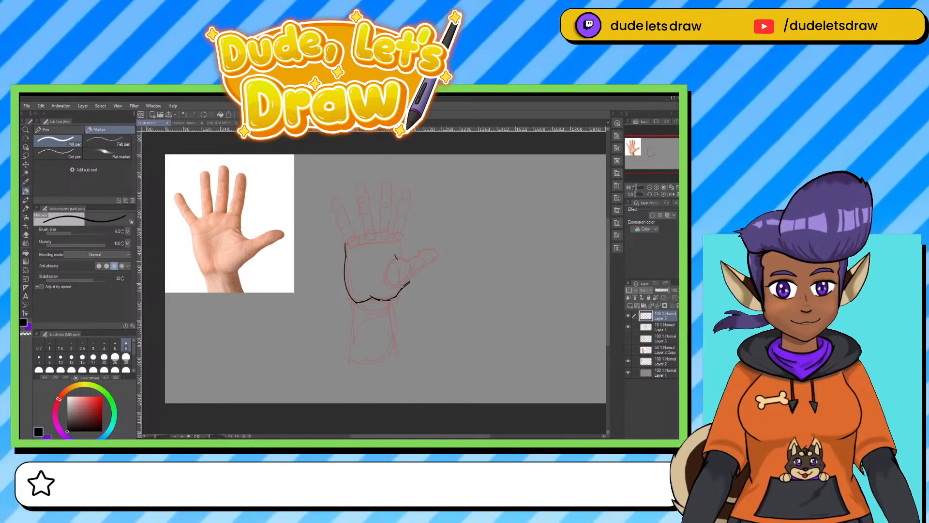
pyautogui.moveTo(404, 261)
pyautogui.mouseDown()
pyautogui.moveTo(438, 254)
pyautogui.moveTo(411, 279)
pyautogui.mouseUp()
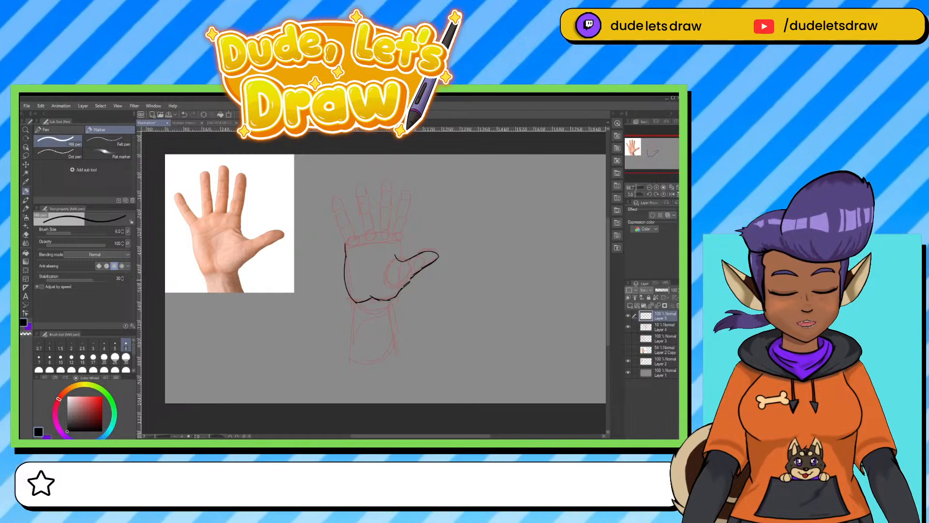
pyautogui.moveTo(400, 241); pyautogui.dragTo(401, 257)
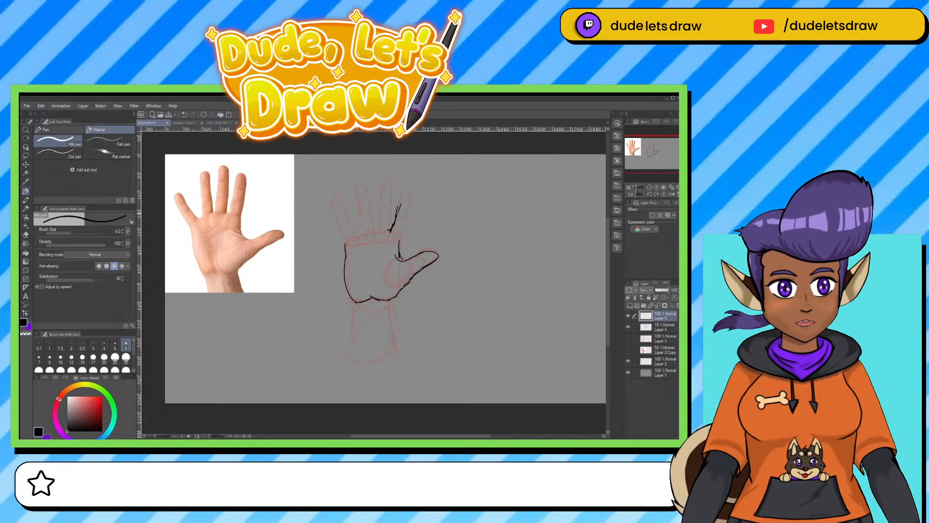
# Outline the four fingers in black over the faded sketch and add the crease lines across the palm.
pyautogui.moveTo(404, 193); pyautogui.dragTo(400, 242)
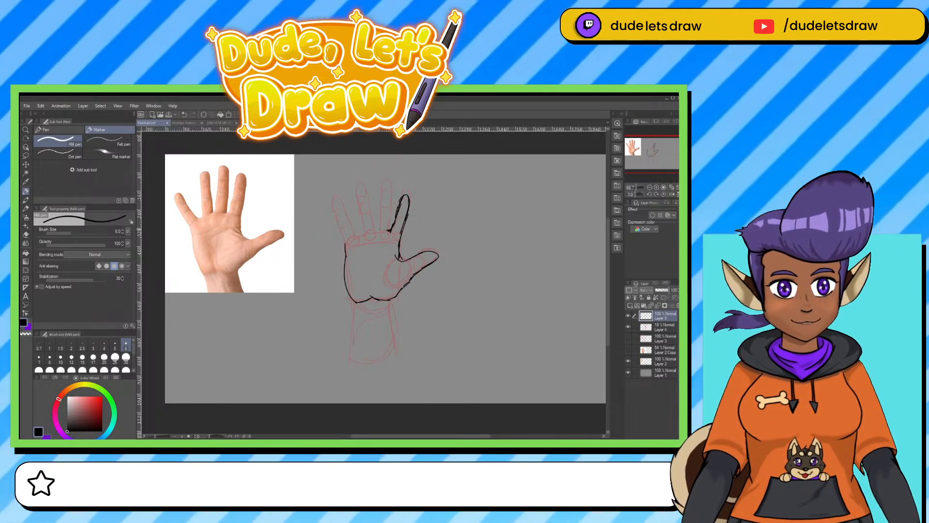
pyautogui.moveTo(379, 231)
pyautogui.mouseDown()
pyautogui.moveTo(386, 177)
pyautogui.moveTo(389, 195)
pyautogui.moveTo(361, 217)
pyautogui.moveTo(366, 191)
pyautogui.mouseUp()
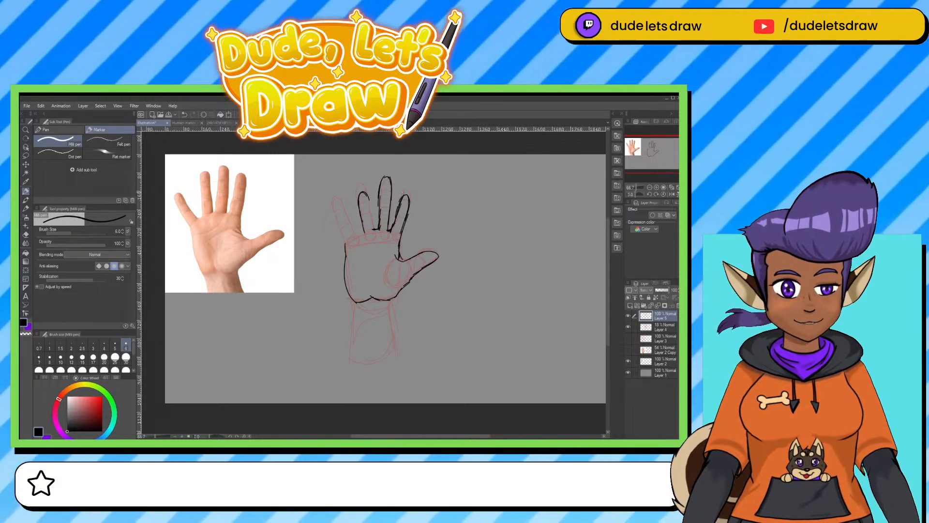
pyautogui.moveTo(368, 197); pyautogui.dragTo(375, 226)
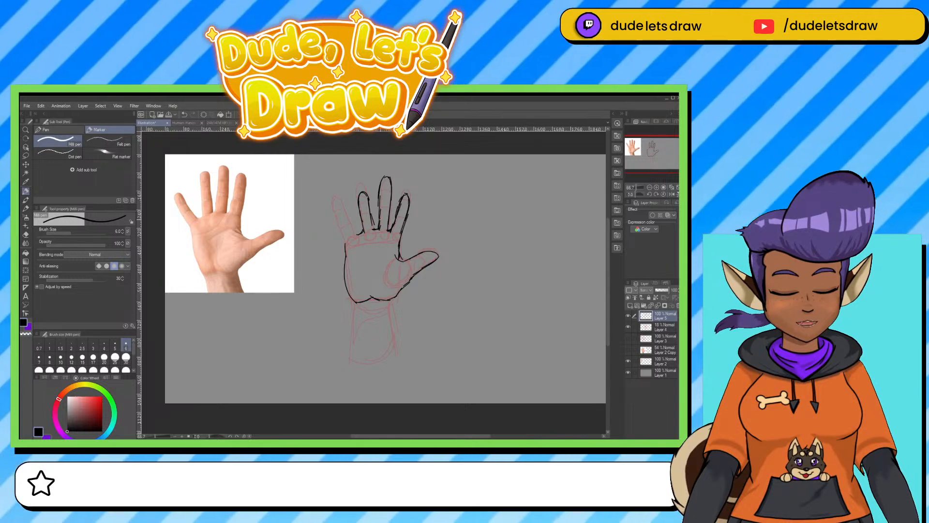
pyautogui.moveTo(346, 209)
pyautogui.mouseDown()
pyautogui.moveTo(347, 242)
pyautogui.moveTo(385, 239)
pyautogui.moveTo(365, 275)
pyautogui.mouseUp()
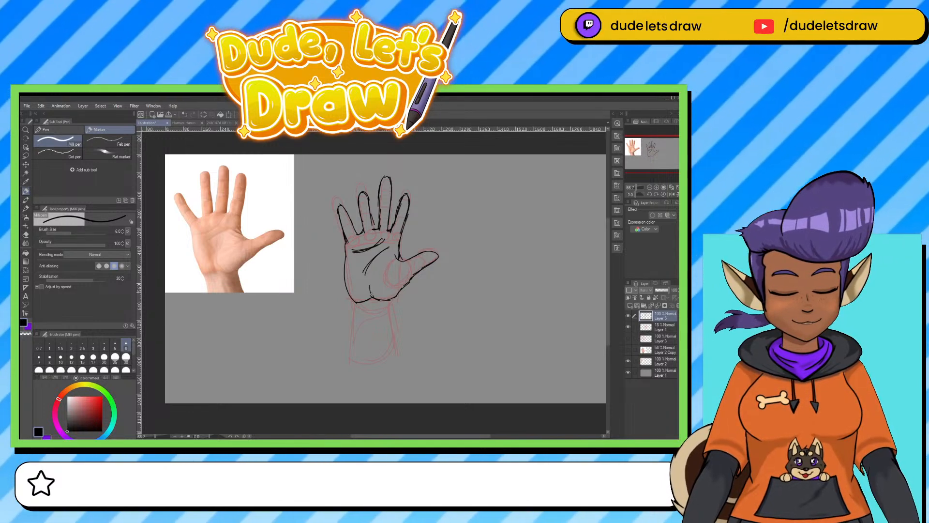
# Draw both sides of the forearm in black below the palm and close off its lower end.
pyautogui.moveTo(377, 274); pyautogui.dragTo(352, 357)
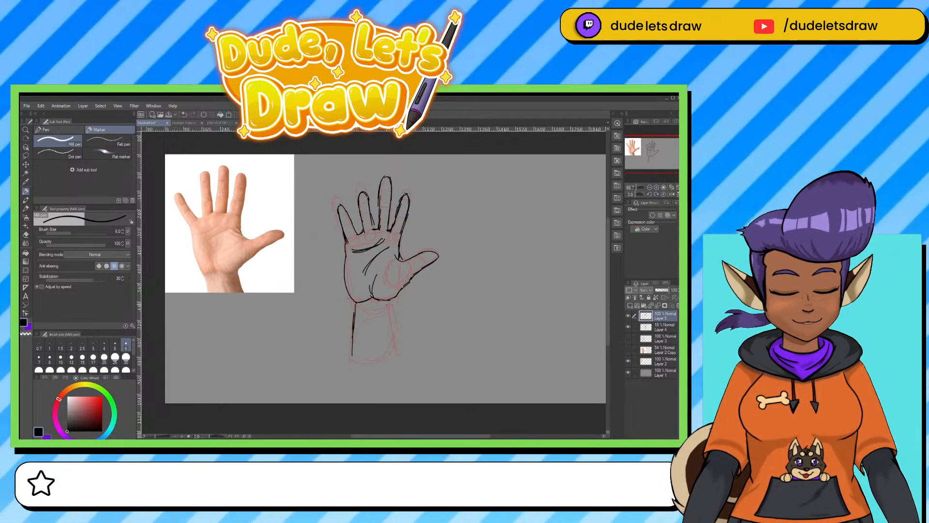
pyautogui.moveTo(389, 309); pyautogui.dragTo(393, 346)
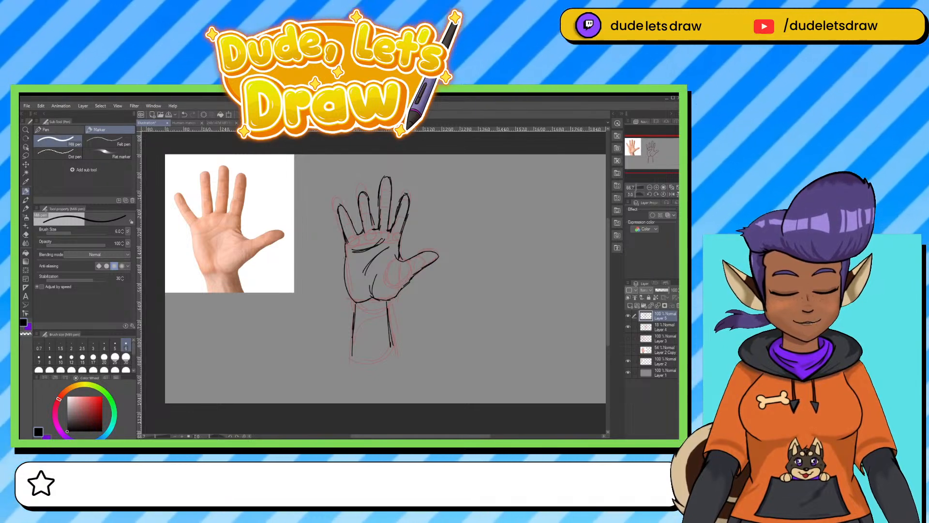
pyautogui.moveTo(345, 259)
pyautogui.mouseDown()
pyautogui.moveTo(360, 301)
pyautogui.moveTo(396, 297)
pyautogui.moveTo(385, 379)
pyautogui.moveTo(394, 377)
pyautogui.moveTo(362, 381)
pyautogui.mouseUp()
# Hide the red sketch on Layer 4 and add short crease and tendon lines to the inner wrist of the black drawing.
pyautogui.click(629, 327)
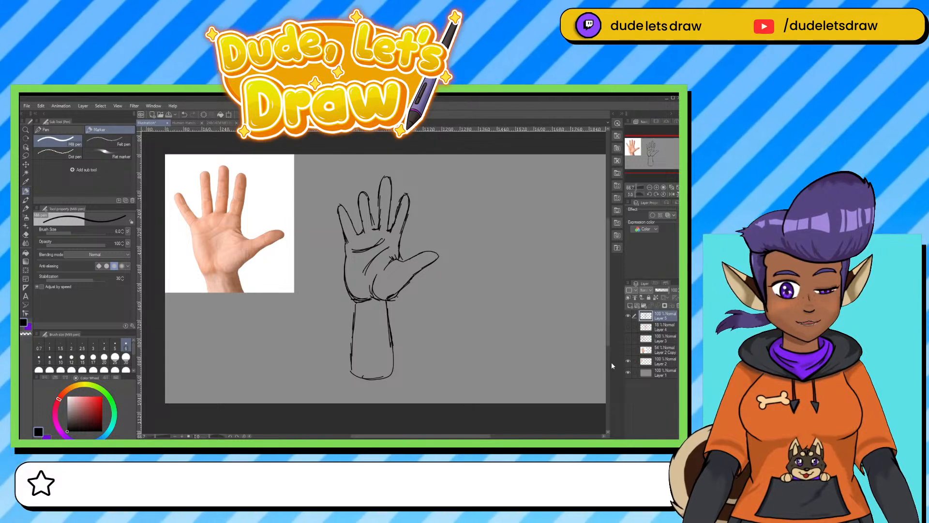
pyautogui.moveTo(354, 304)
pyautogui.mouseDown()
pyautogui.moveTo(385, 304)
pyautogui.moveTo(368, 348)
pyautogui.mouseUp()
pyautogui.moveTo(372, 305); pyautogui.dragTo(371, 349)
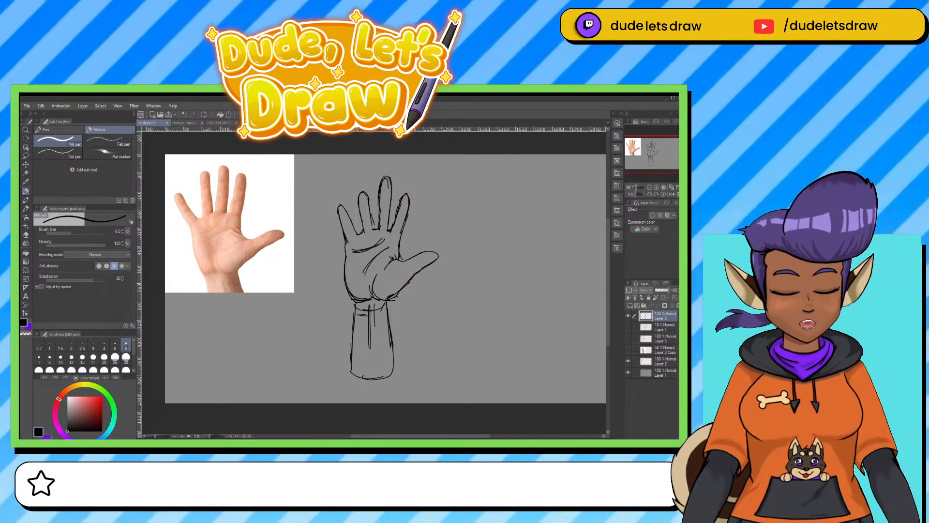
pyautogui.press('e')
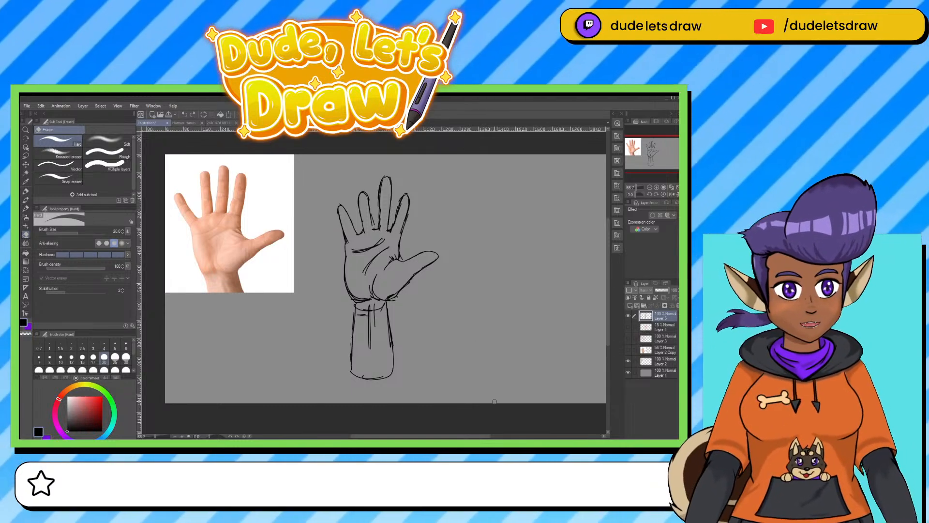
# Hide the black hand drawing and the small photo, leaving the enlarged faded photo with its annotated red tracing shown.
pyautogui.click(628, 316)
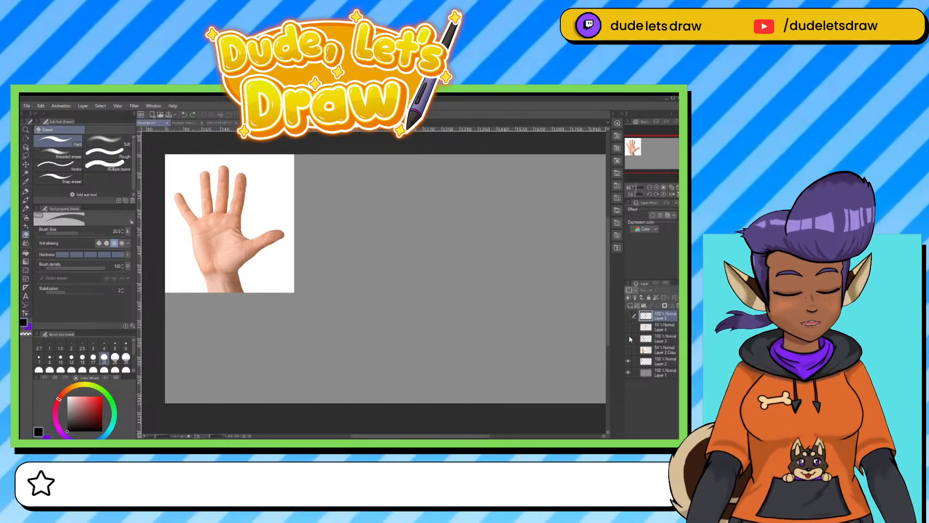
pyautogui.click(628, 349)
pyautogui.click(628, 339)
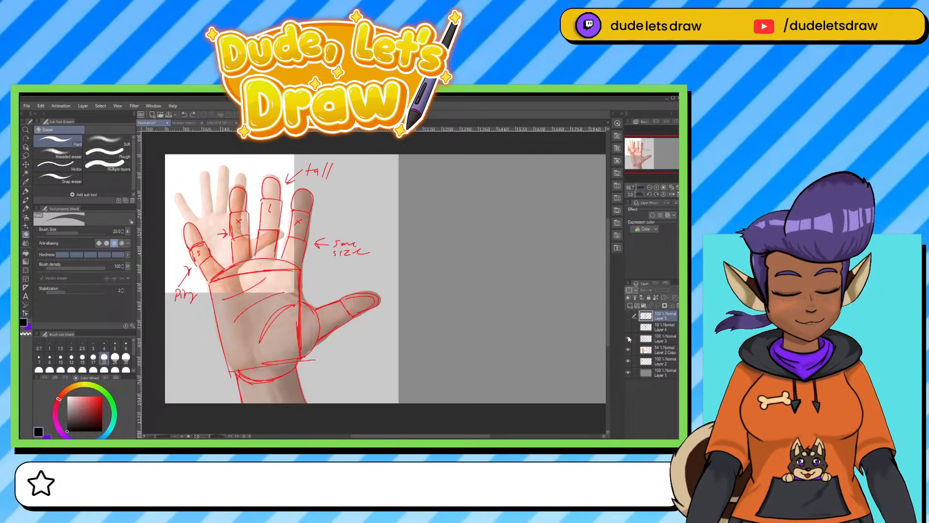
pyautogui.click(629, 316)
pyautogui.click(629, 338)
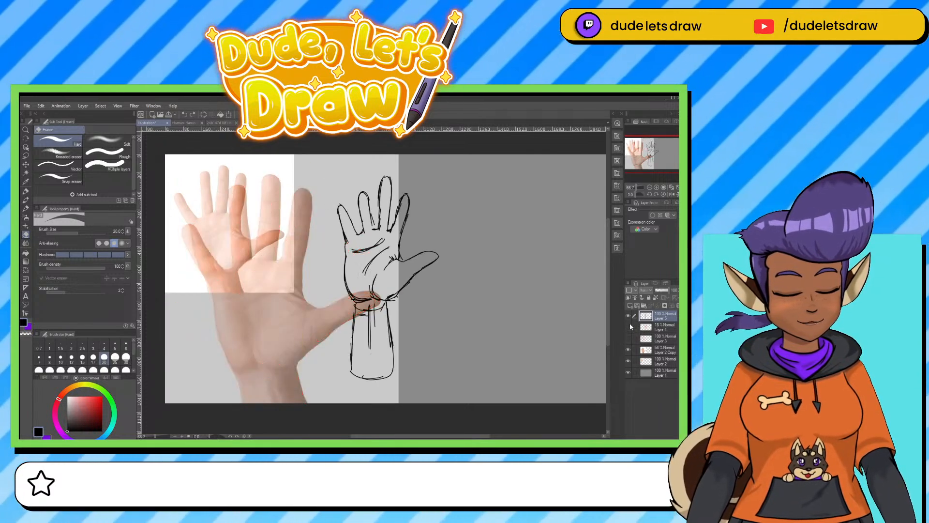
pyautogui.click(628, 315)
pyautogui.click(628, 349)
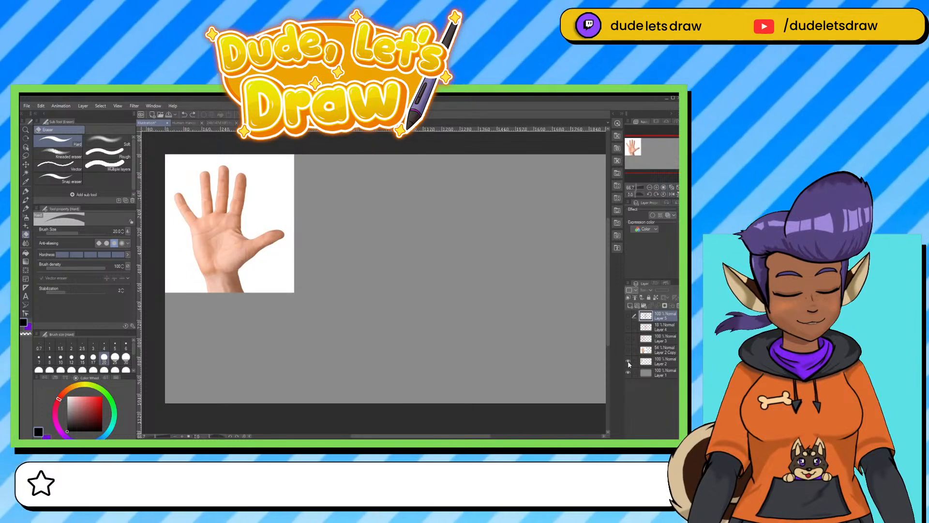
pyautogui.click(628, 361)
pyautogui.click(628, 349)
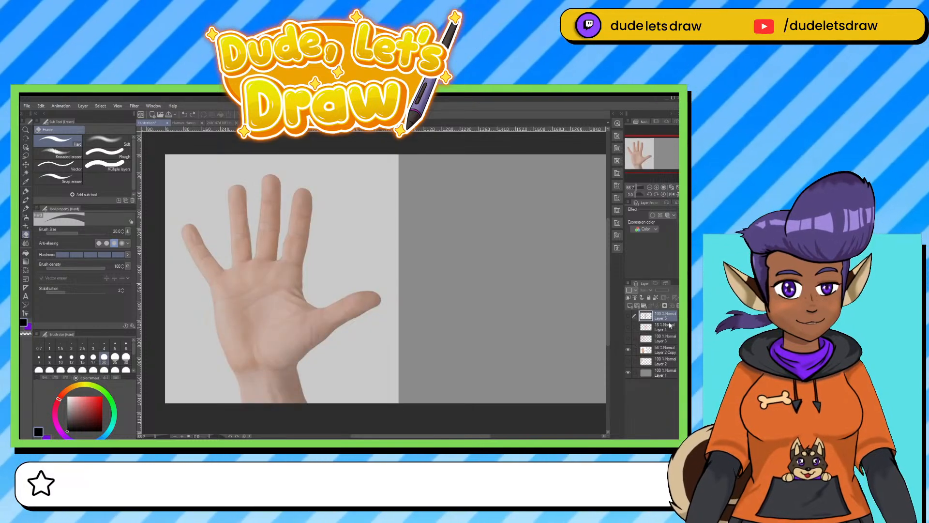
pyautogui.click(629, 339)
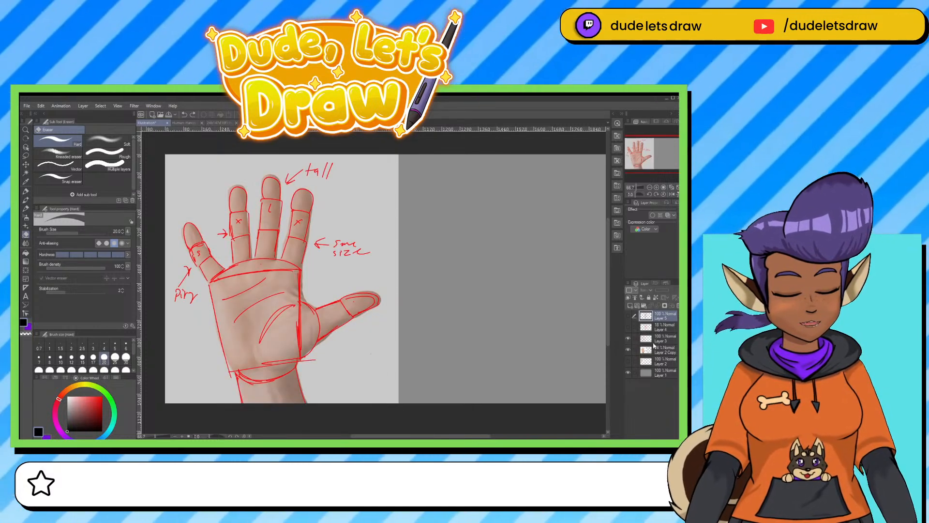
# Draw a red knuckle circle at the base of each of the four fingers on the Layer 3 tracing, and hide that layer.
pyautogui.click(655, 342)
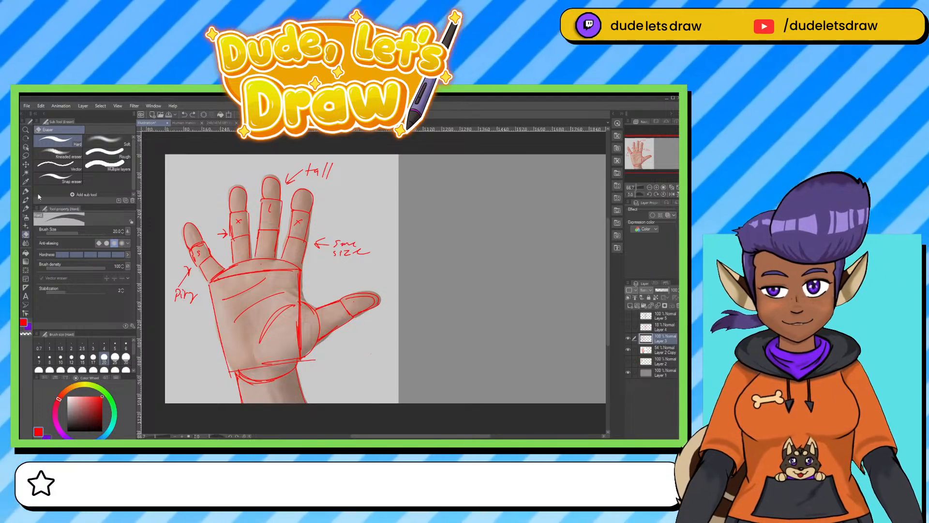
pyautogui.press('p')
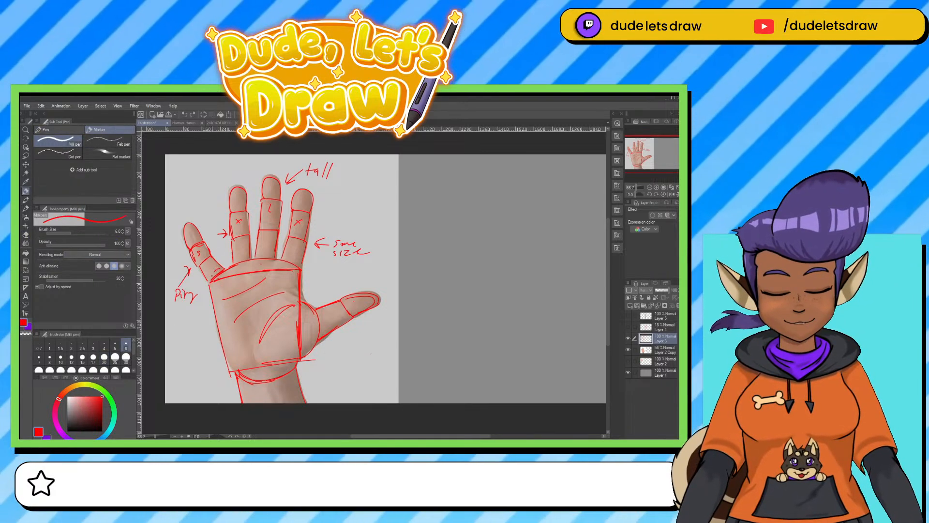
pyautogui.moveTo(214, 274); pyautogui.dragTo(282, 266)
pyautogui.moveTo(221, 263); pyautogui.dragTo(233, 263)
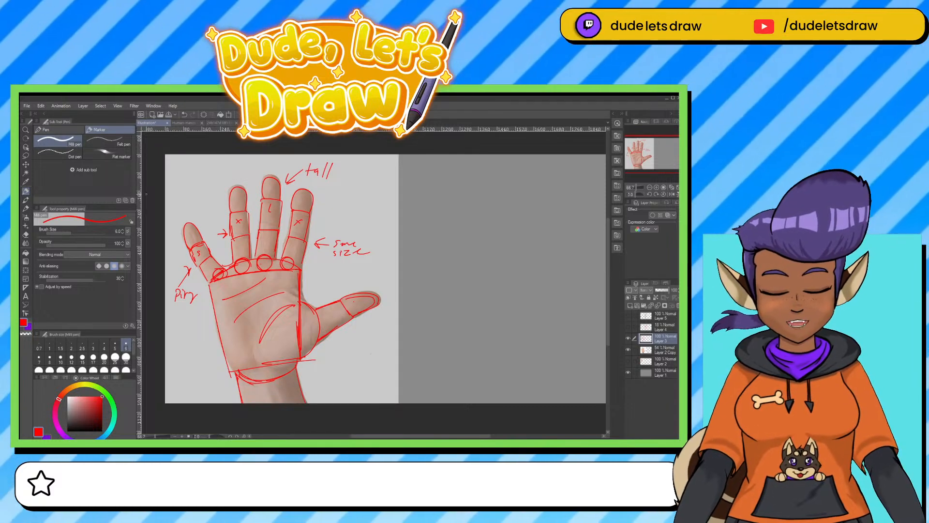
pyautogui.press('alt')
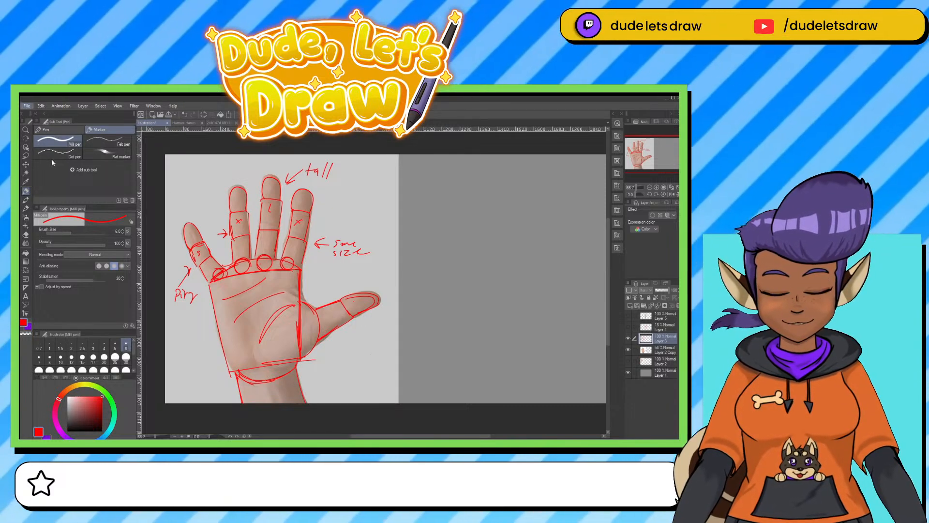
pyautogui.press('alt')
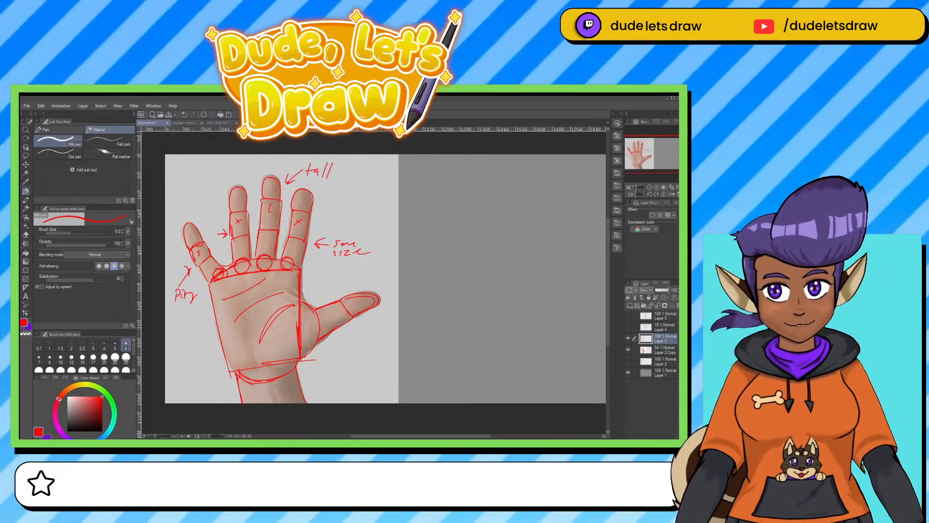
pyautogui.click(628, 338)
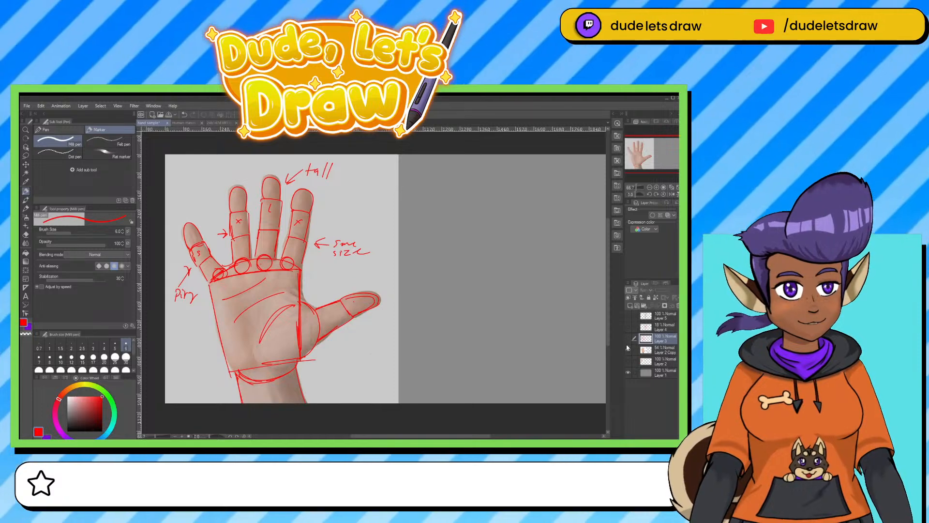
# Hide the faded hand photo and switch to the reference sheet of eight hand poses marked with black construction lines.
pyautogui.click(628, 349)
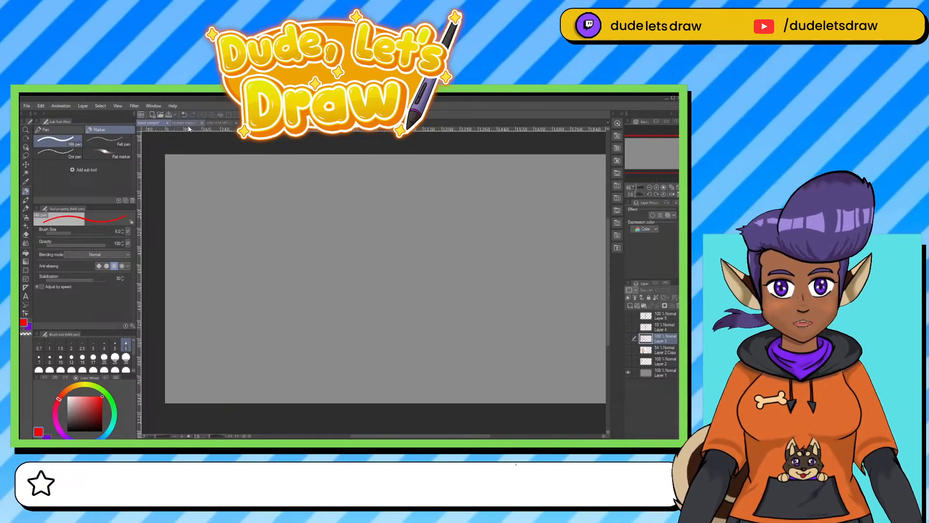
pyautogui.click(187, 123)
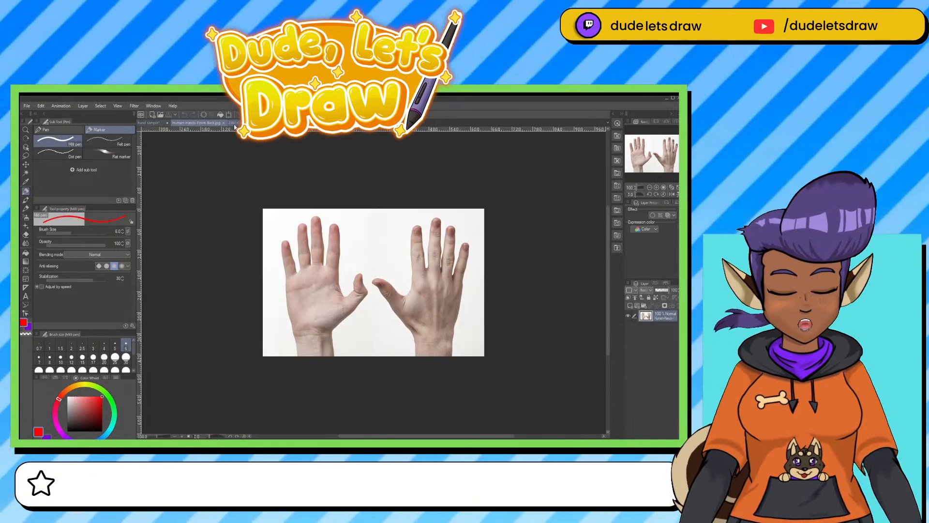
pyautogui.click(234, 125)
pyautogui.click(296, 124)
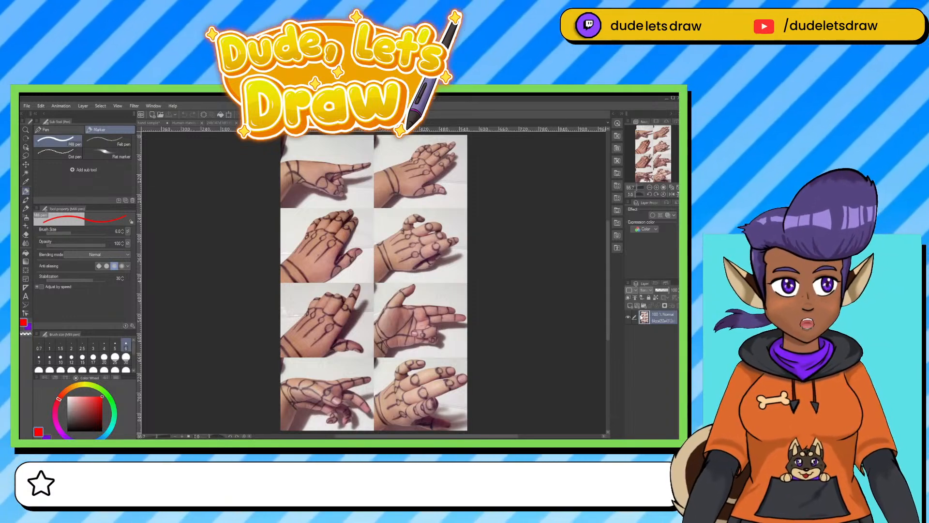
# Add a new empty layer above the hand-pose photo sheet for tracing.
pyautogui.click(644, 297)
pyautogui.hotkey('ctrl', '+')
pyautogui.hotkey('ctrl', '+')
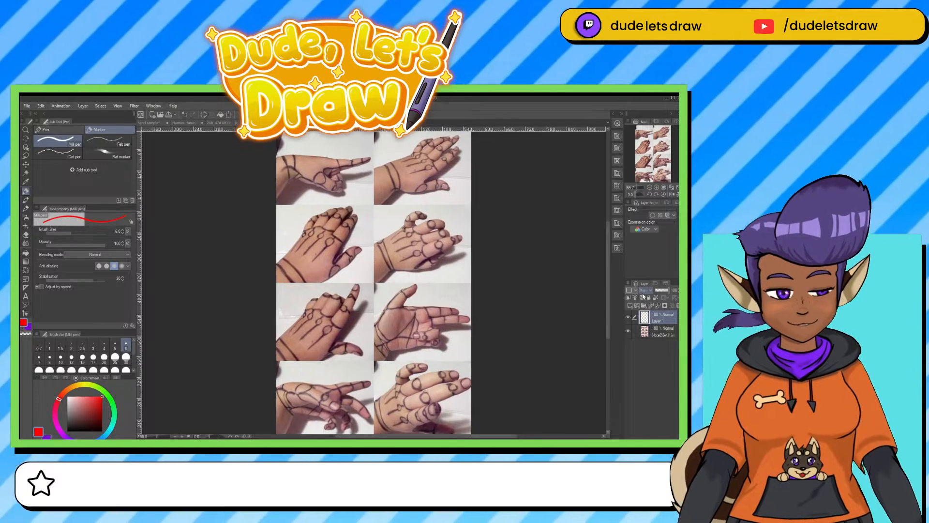
pyautogui.moveTo(409, 269); pyautogui.dragTo(419, 196)
pyautogui.hotkey('ctrl', '+')
pyautogui.moveTo(432, 244); pyautogui.dragTo(465, 204)
pyautogui.moveTo(405, 359); pyautogui.dragTo(414, 341)
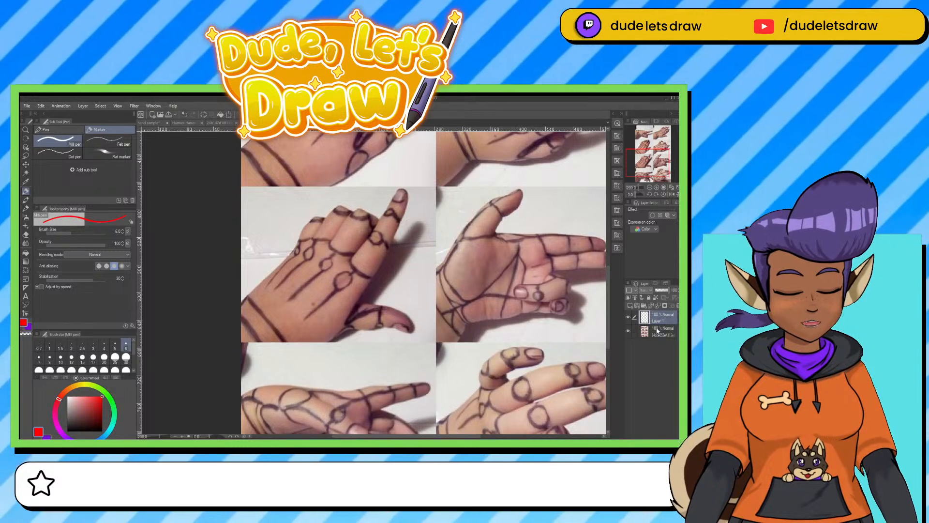
# Place a new near-white filled layer below the pose photos and lower the photo layer's opacity to 41%.
pyautogui.click(635, 332)
pyautogui.click(628, 297)
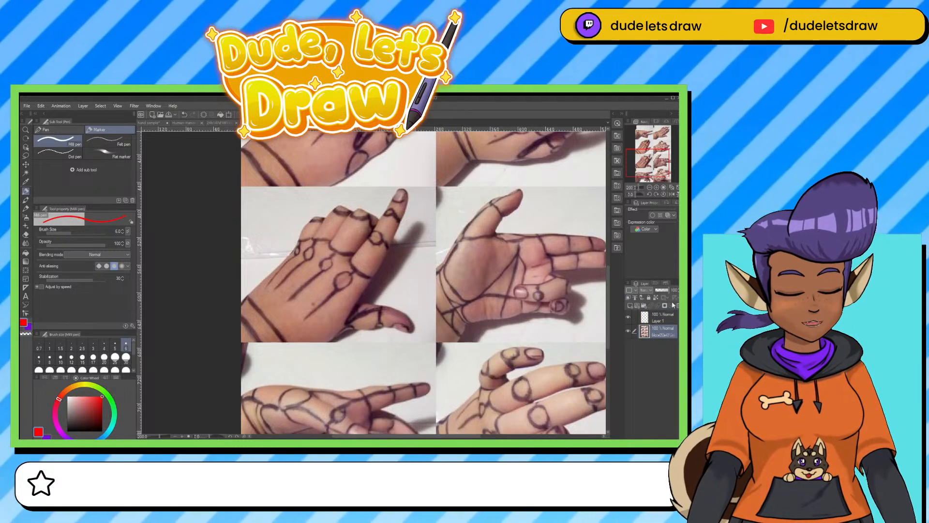
pyautogui.moveTo(656, 334); pyautogui.dragTo(654, 349)
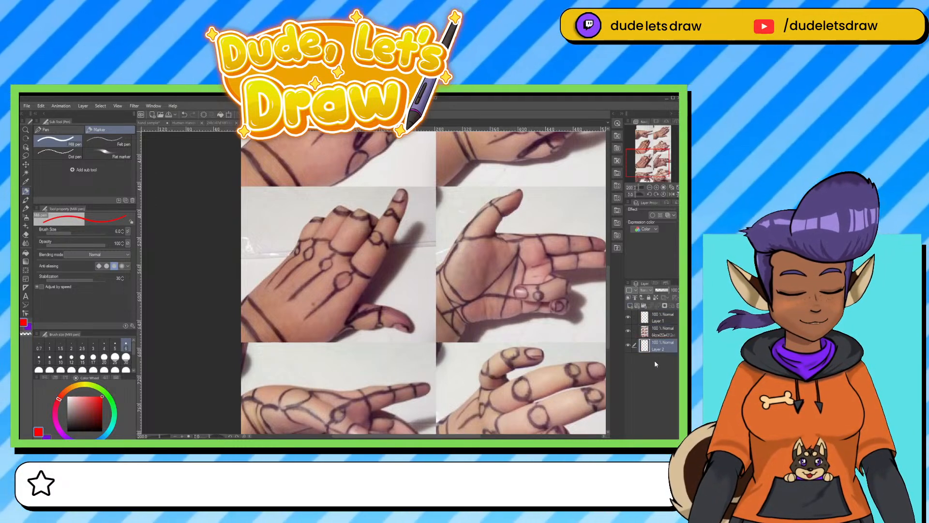
pyautogui.press('c')
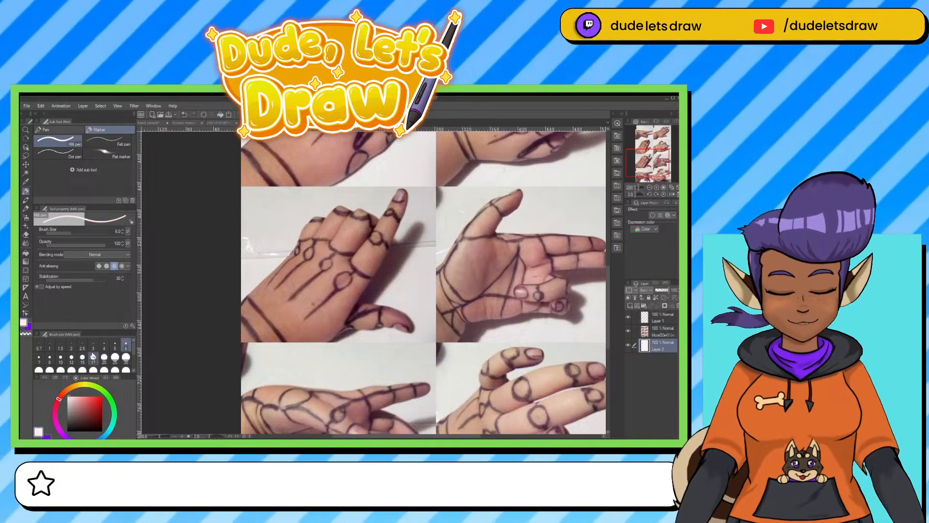
pyautogui.click(661, 331)
pyautogui.moveTo(665, 293); pyautogui.dragTo(661, 292)
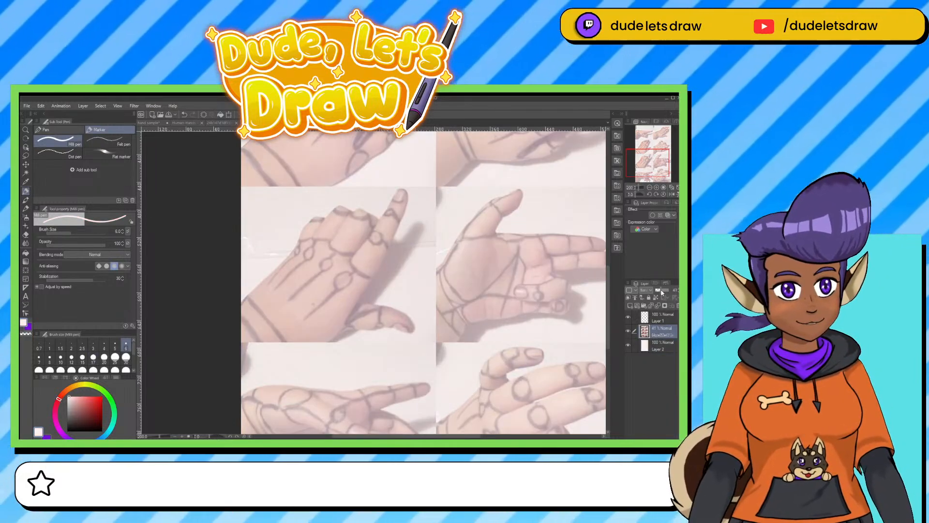
# Make Layer 1 active and set the pen to red with brush size 4, undoing a trial stroke on the index finger.
pyautogui.click(658, 317)
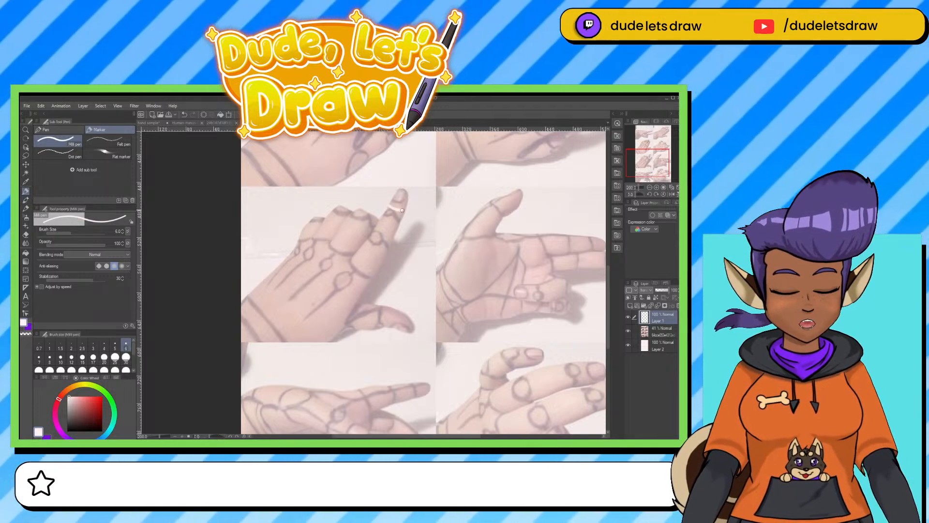
pyautogui.click(96, 408)
pyautogui.click(102, 396)
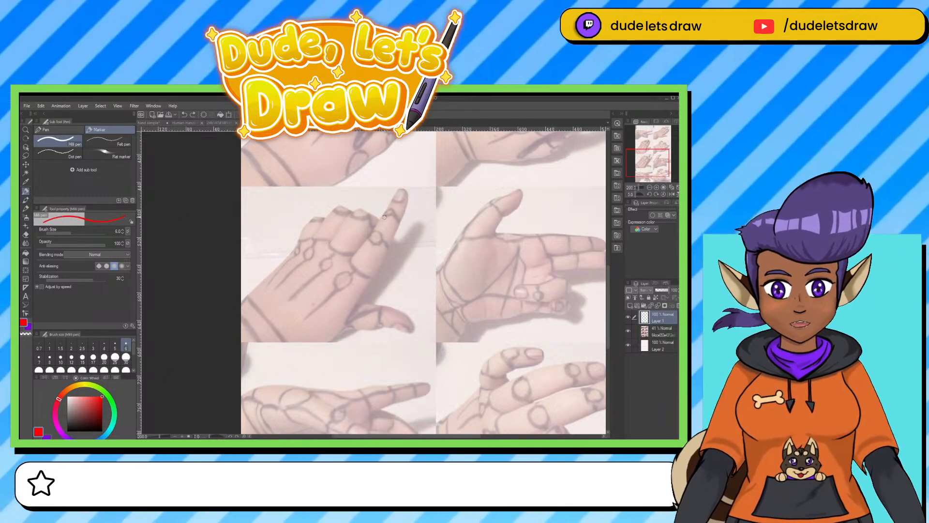
pyautogui.moveTo(393, 203); pyautogui.dragTo(406, 205)
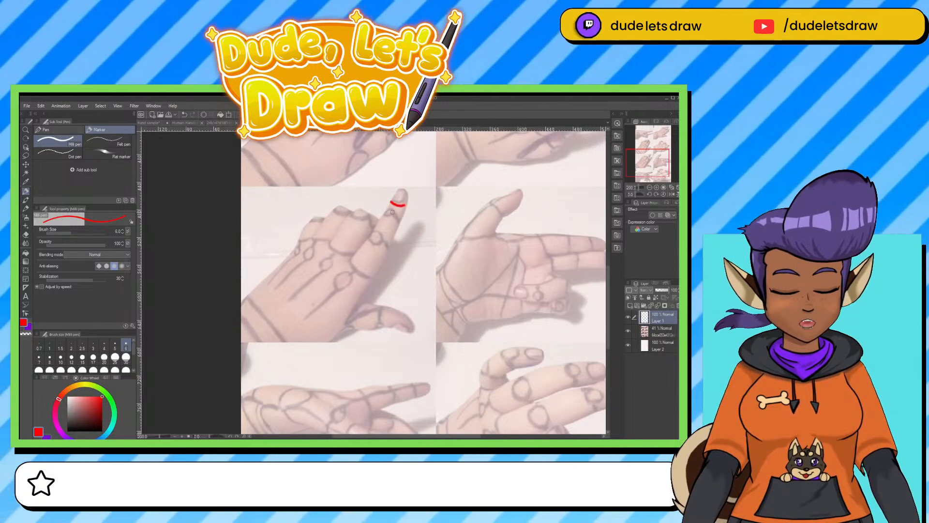
pyautogui.hotkey('ctrl', 'z')
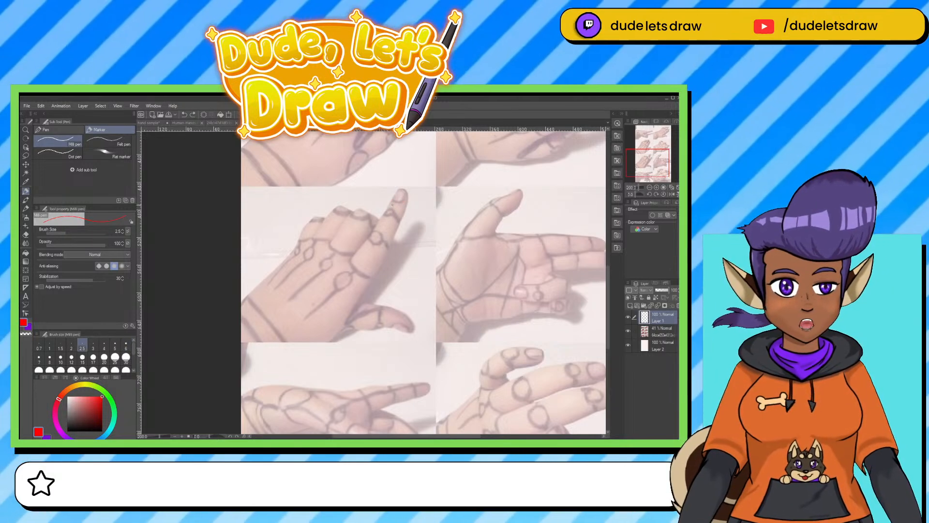
pyautogui.click(105, 344)
# Outline the pointing index finger in red with curved contour bands across its length, and erase that drawing.
pyautogui.moveTo(390, 203)
pyautogui.mouseDown()
pyautogui.moveTo(408, 209)
pyautogui.moveTo(389, 220)
pyautogui.mouseUp()
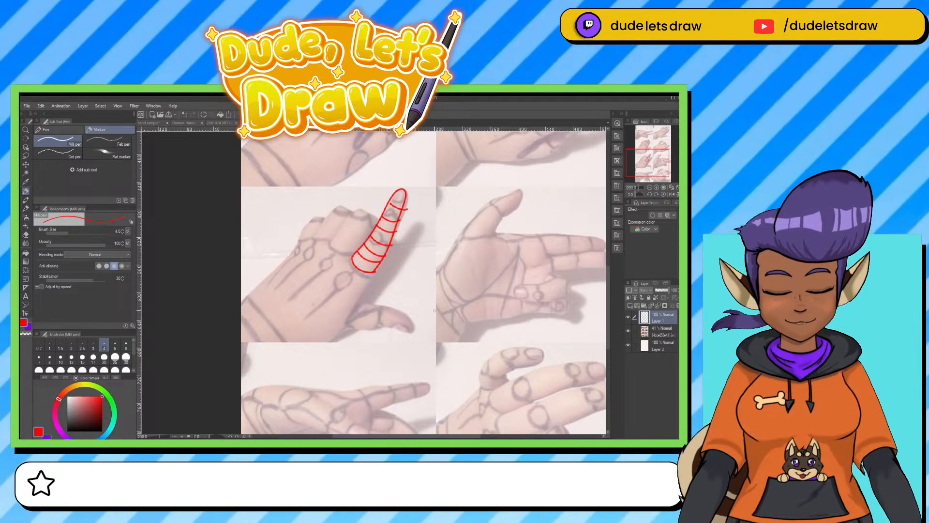
pyautogui.press('e')
pyautogui.moveTo(400, 191)
pyautogui.mouseDown()
pyautogui.moveTo(368, 264)
pyautogui.moveTo(392, 220)
pyautogui.mouseUp()
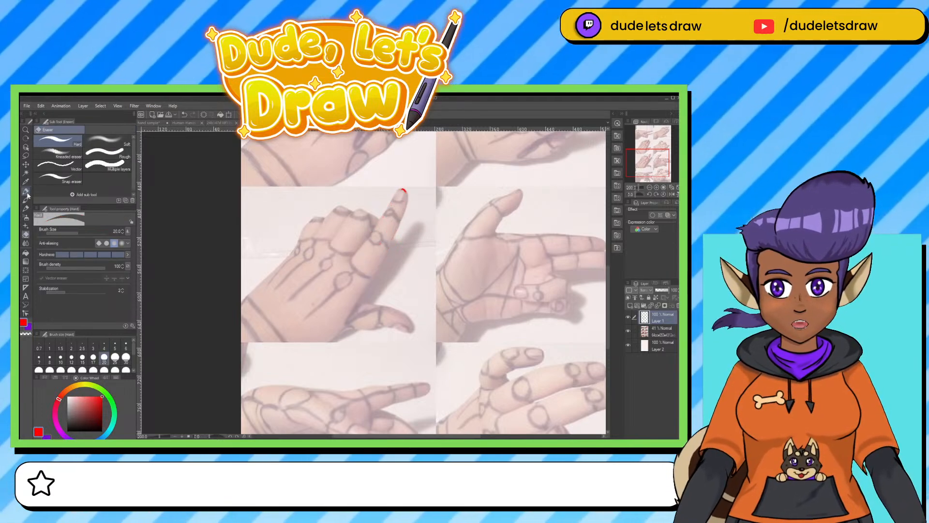
# Trace the pointing hand in red, with finger segments, knuckle circles, tendon lines, the thumb, the hand's edges and wrist bands.
pyautogui.click(27, 192)
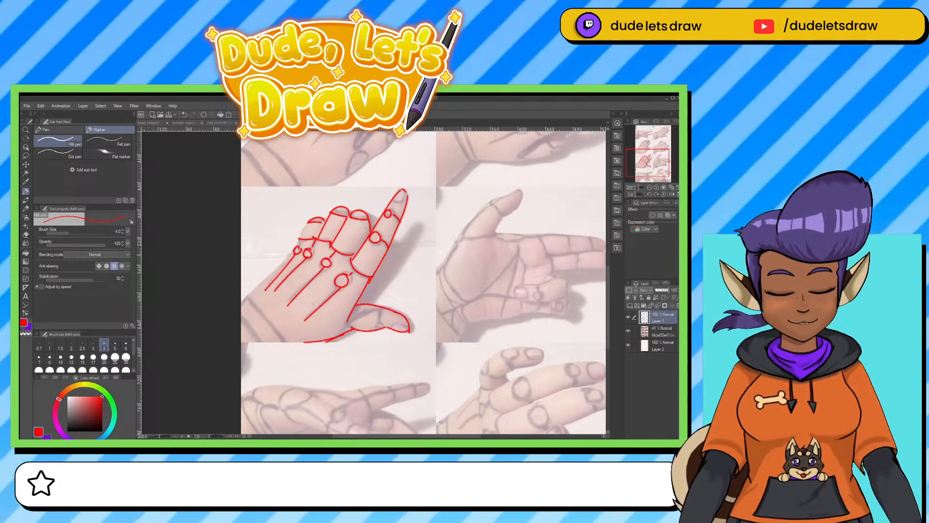
pyautogui.moveTo(295, 249); pyautogui.dragTo(241, 295)
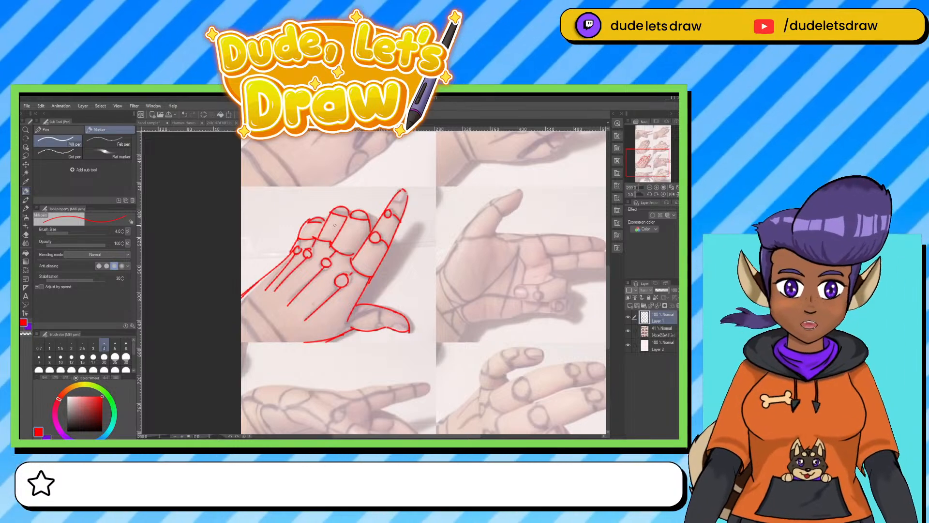
pyautogui.moveTo(244, 296); pyautogui.dragTo(297, 348)
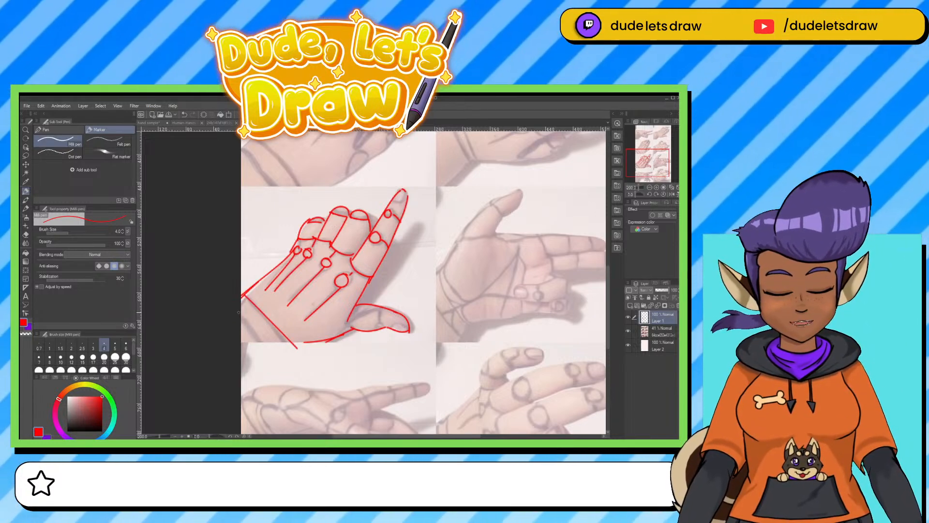
pyautogui.moveTo(238, 355); pyautogui.dragTo(324, 335)
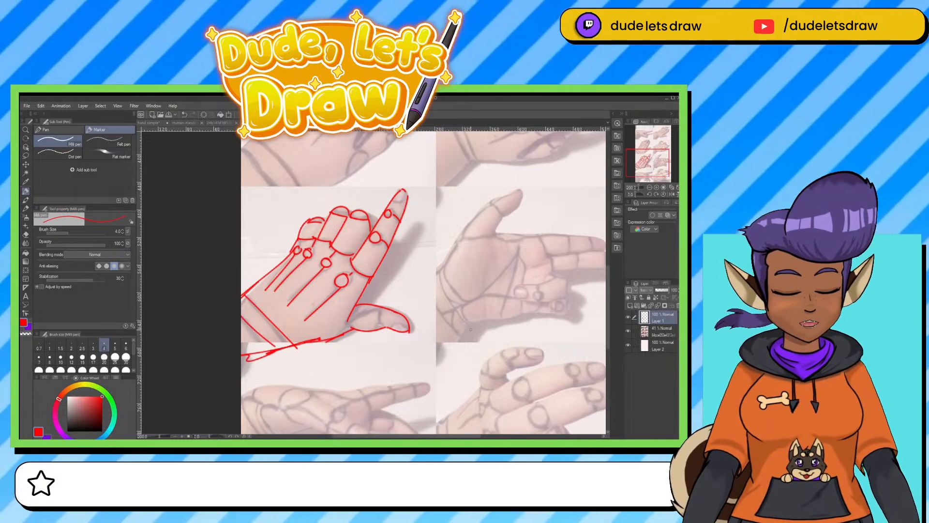
# Check the red tracing alone by temporarily hiding the pose photos, and look over the other poses on the sheet.
pyautogui.click(628, 332)
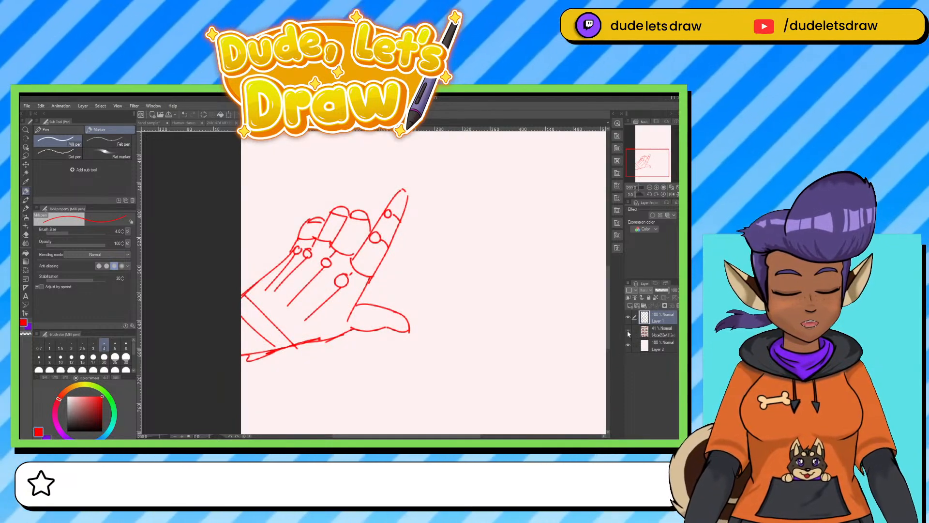
pyautogui.click(629, 332)
pyautogui.moveTo(466, 274); pyautogui.dragTo(406, 339)
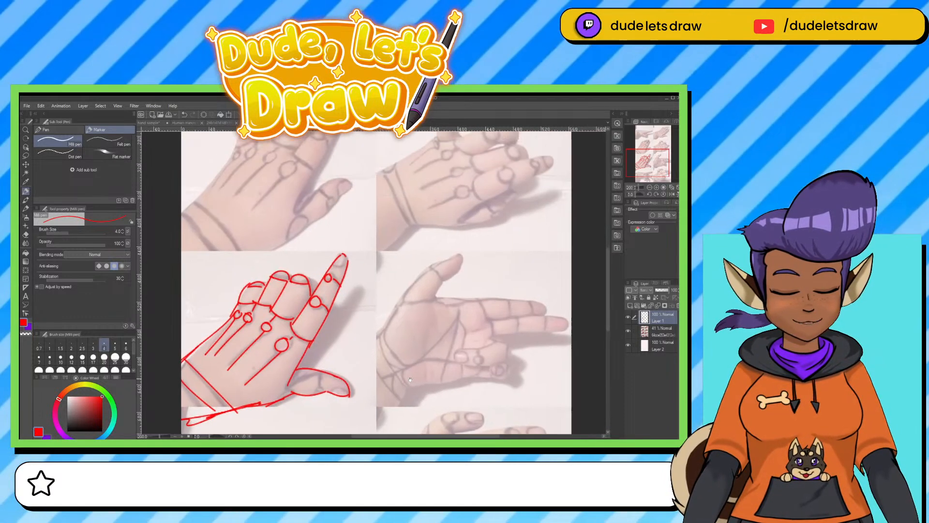
pyautogui.moveTo(416, 265); pyautogui.dragTo(414, 363)
pyautogui.moveTo(370, 218); pyautogui.dragTo(303, 340)
pyautogui.moveTo(376, 297); pyautogui.dragTo(463, 266)
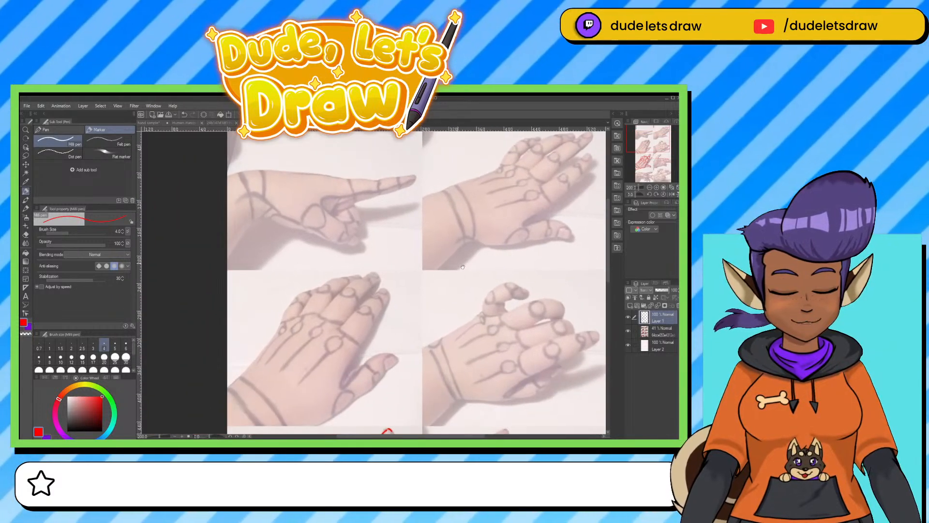
# Restore the pose photo layer to 100% opacity.
pyautogui.click(654, 332)
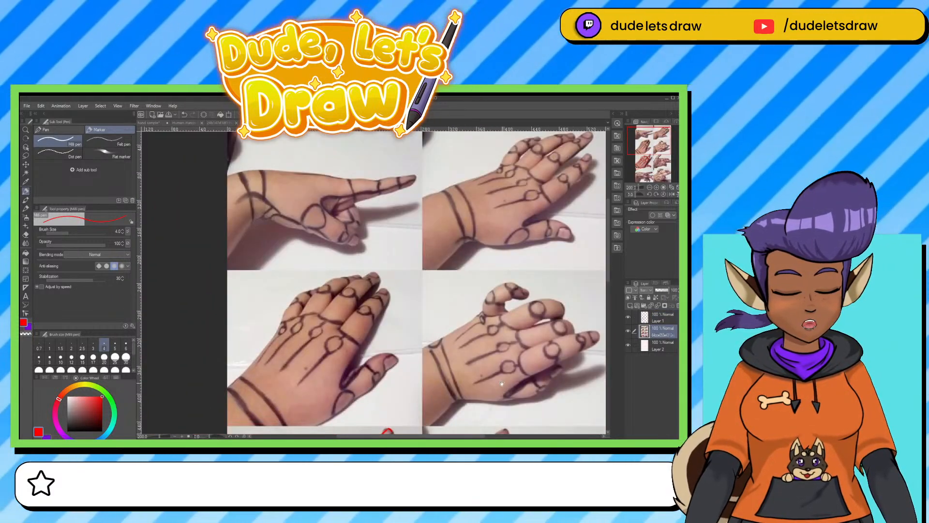
pyautogui.moveTo(502, 383)
pyautogui.mouseDown()
pyautogui.moveTo(449, 292)
pyautogui.moveTo(421, 302)
pyautogui.moveTo(368, 279)
pyautogui.mouseUp()
pyautogui.scroll(-2, 448, 313)
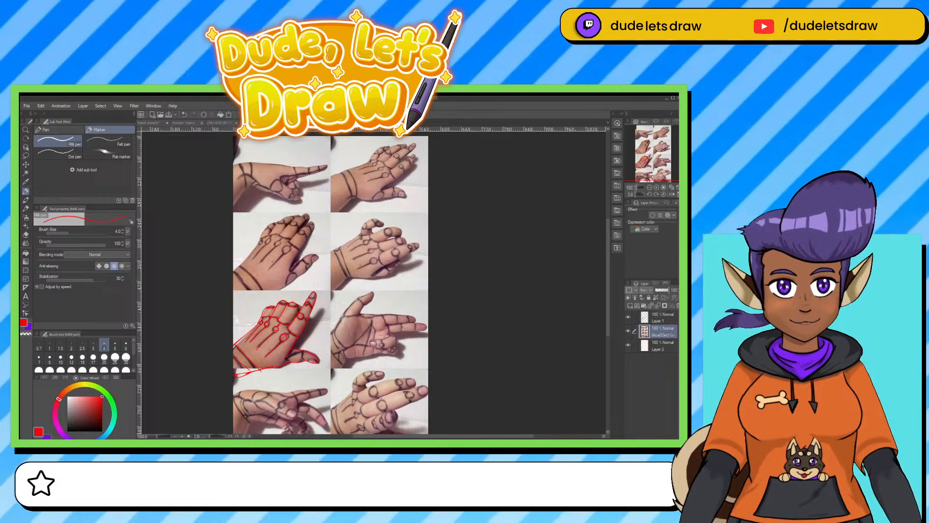
# Switch to the sheet of four hand photos with black construction lines, and open further hand tutorial images.
pyautogui.hotkey('ctrl', 'Tab')
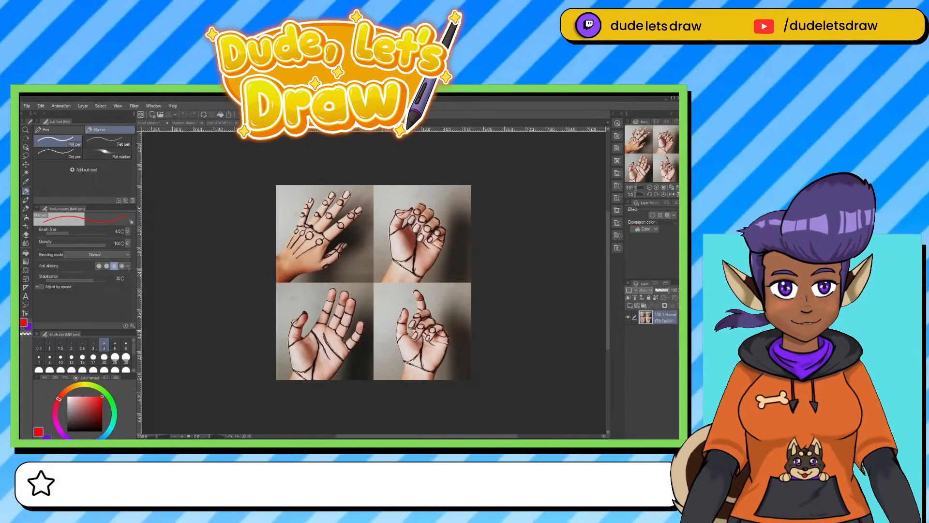
pyautogui.click(27, 106)
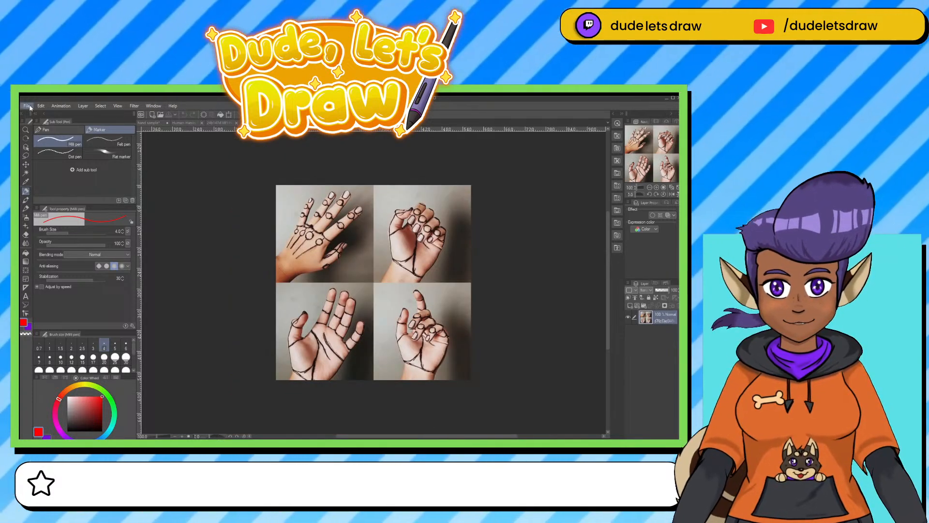
pyautogui.click(40, 131)
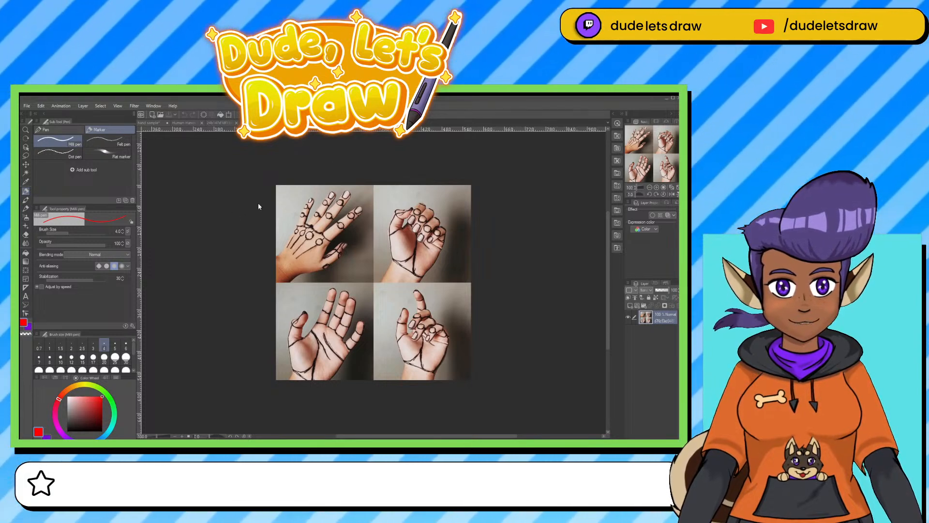
# View the Stranski Girl's Hands tutorials #26 and #25, and examine the Hand Theories sheet up close.
pyautogui.click(407, 123)
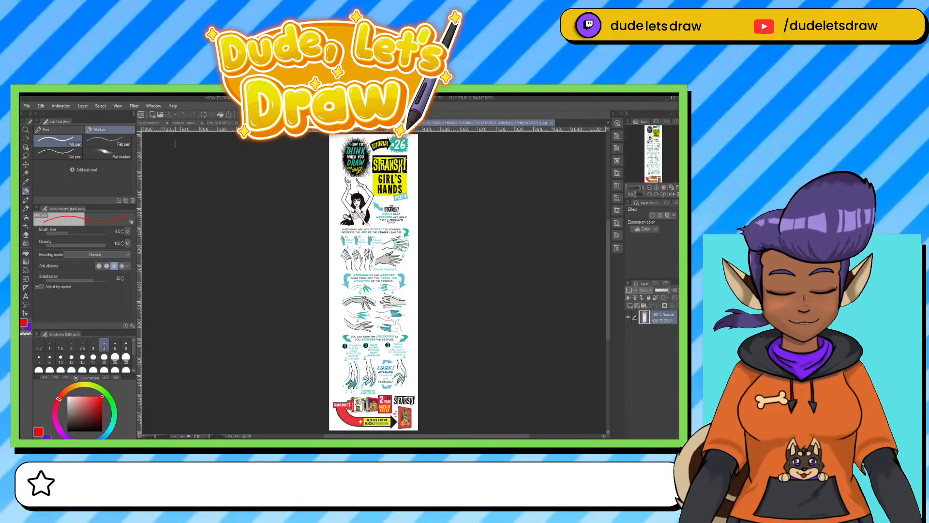
pyautogui.click(361, 123)
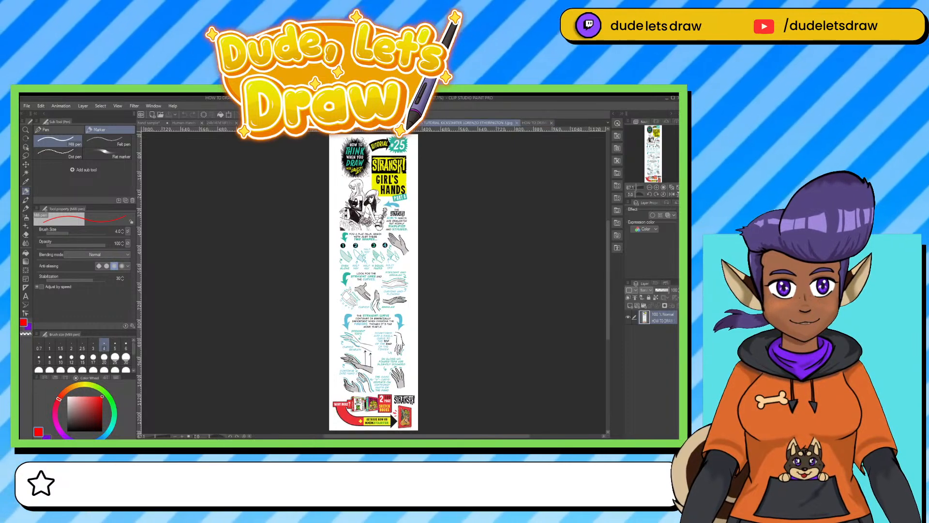
pyautogui.click(327, 122)
pyautogui.scroll(1, 458, 313)
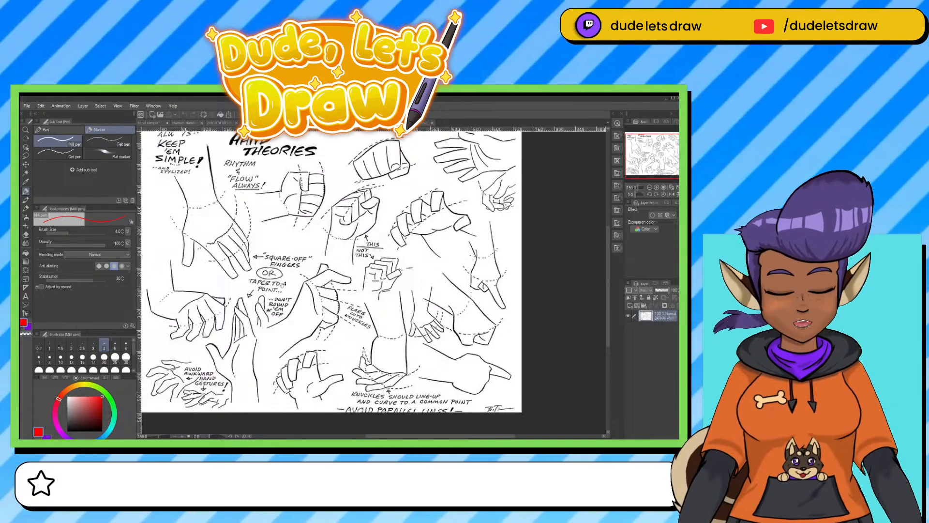
pyautogui.moveTo(278, 284)
pyautogui.mouseDown()
pyautogui.moveTo(340, 320)
pyautogui.moveTo(333, 307)
pyautogui.mouseUp()
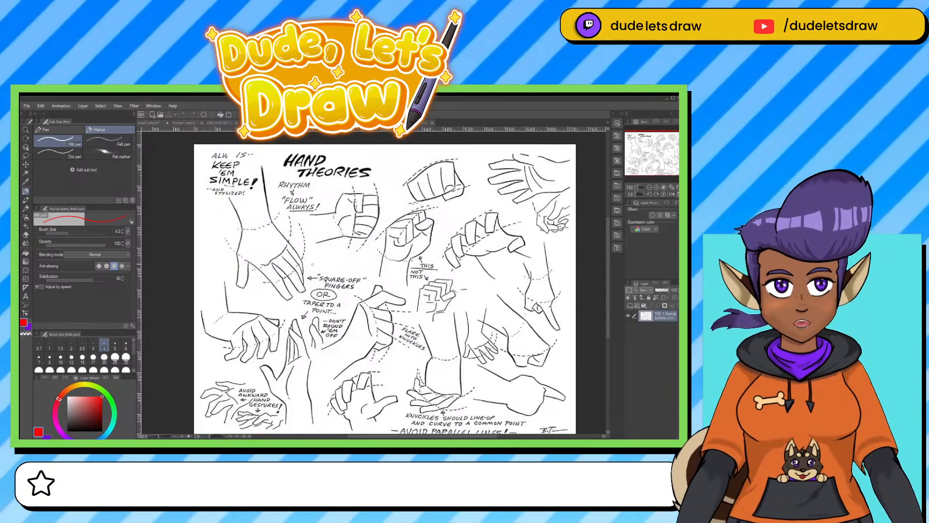
# Draw a red arrow pointing at the large open hand below "Keep 'em simple!", and add three new layers above the Hand Theories sheet.
pyautogui.moveTo(313, 254)
pyautogui.mouseDown()
pyautogui.moveTo(343, 252)
pyautogui.moveTo(329, 260)
pyautogui.mouseUp()
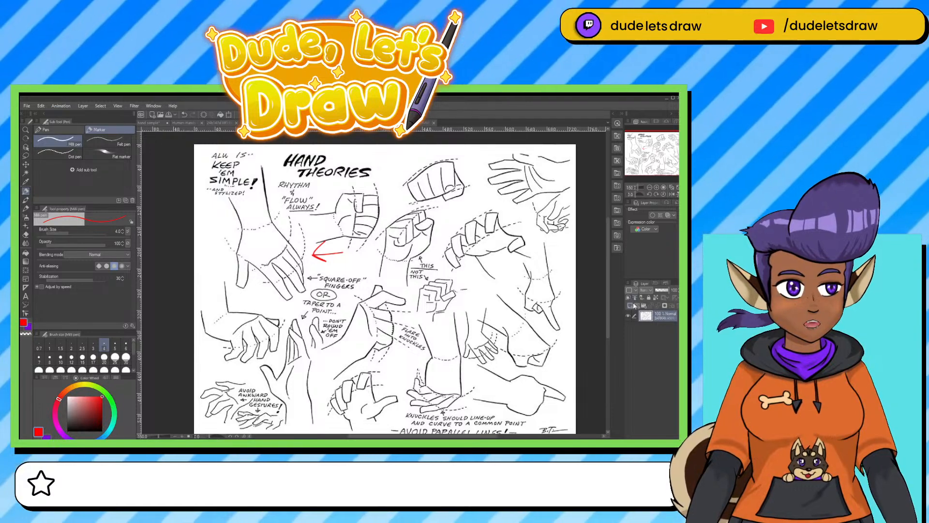
pyautogui.click(630, 307)
pyautogui.click(630, 307)
pyautogui.click(630, 307)
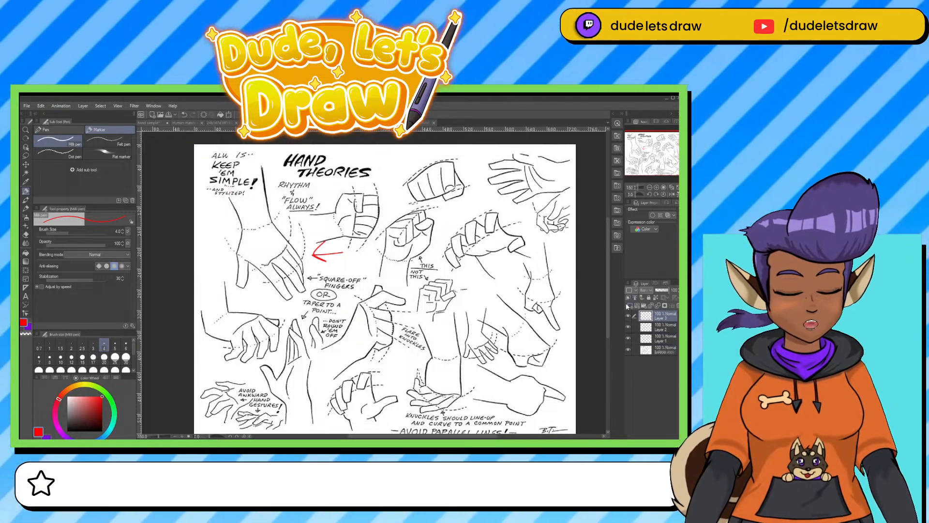
# Lasso the large open hand below "Keep 'em simple!" on the Hand Theories image layer, cut it out, and hide the sheet's layer.
pyautogui.click(628, 349)
pyautogui.click(629, 349)
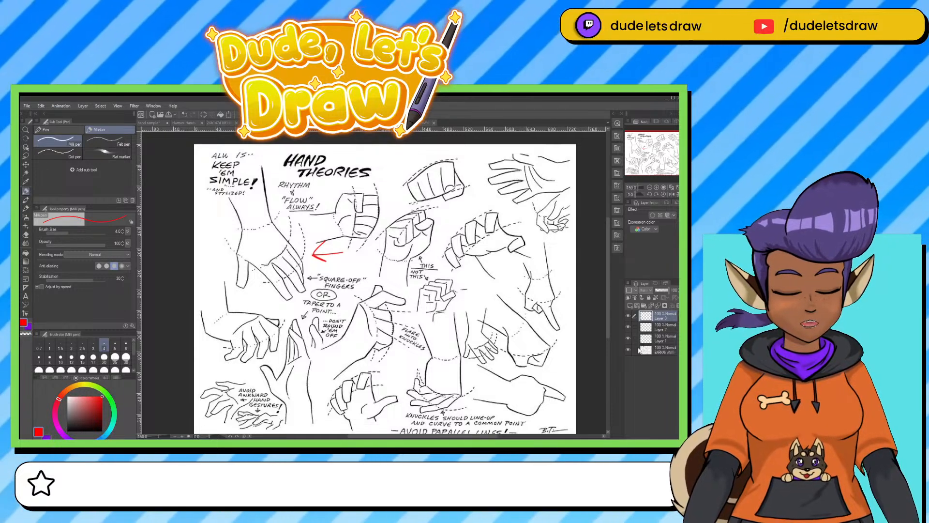
pyautogui.click(654, 348)
pyautogui.press('m')
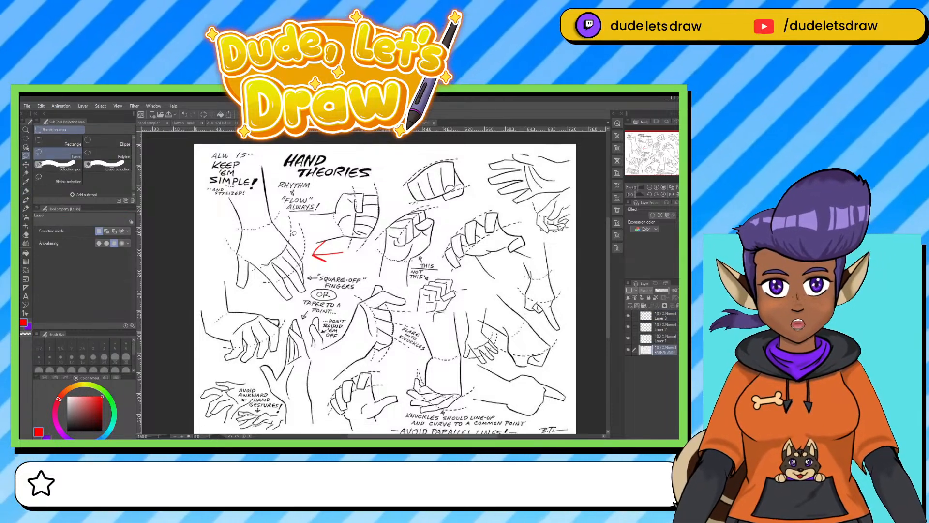
pyautogui.moveTo(279, 207)
pyautogui.mouseDown()
pyautogui.moveTo(264, 159)
pyautogui.moveTo(242, 196)
pyautogui.moveTo(226, 203)
pyautogui.moveTo(227, 255)
pyautogui.moveTo(251, 293)
pyautogui.moveTo(301, 298)
pyautogui.moveTo(310, 270)
pyautogui.moveTo(299, 224)
pyautogui.mouseUp()
pyautogui.press('Delete')
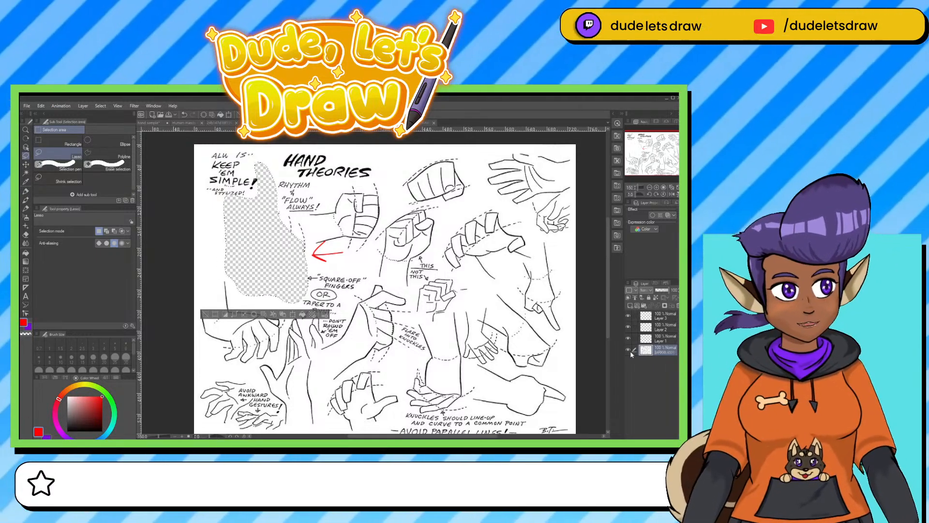
pyautogui.click(628, 350)
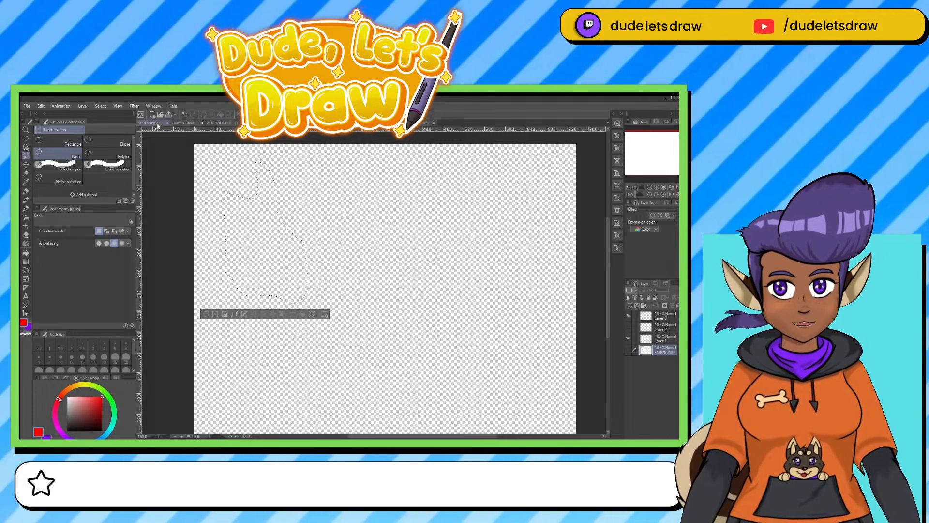
# Paste the cut-out hand into the grey hand sample canvas and scale it up proportionally in the canvas's upper corner.
pyautogui.click(152, 123)
pyautogui.hotkey('ctrl', 'v')
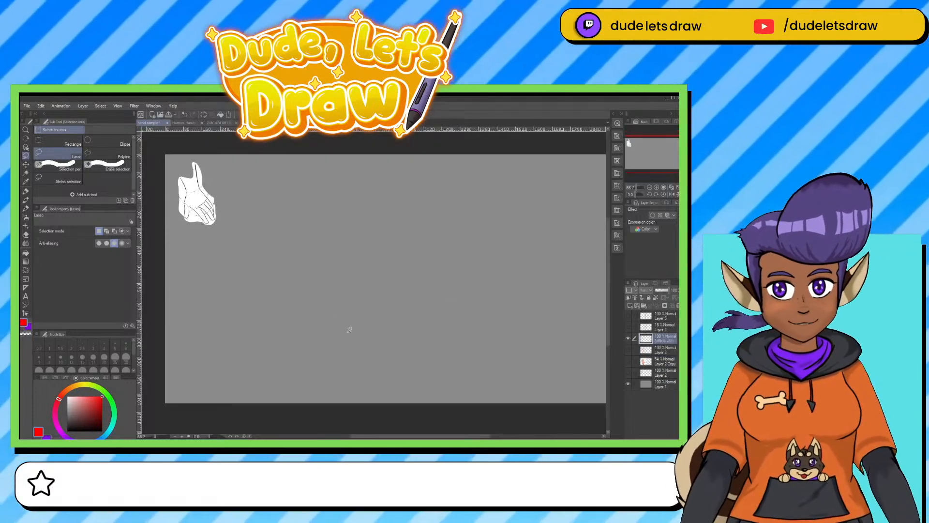
pyautogui.hotkey('ctrl', 't')
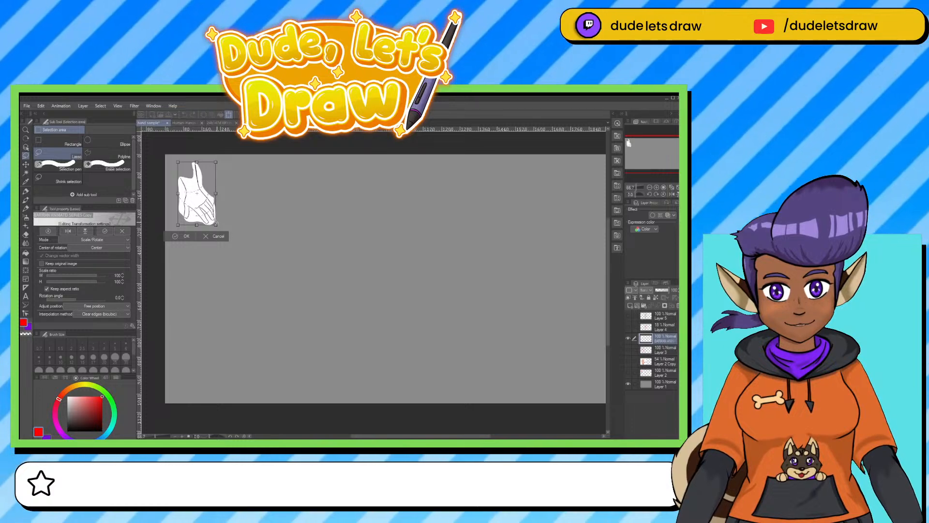
pyautogui.moveTo(216, 226); pyautogui.dragTo(261, 283)
pyautogui.press('Return')
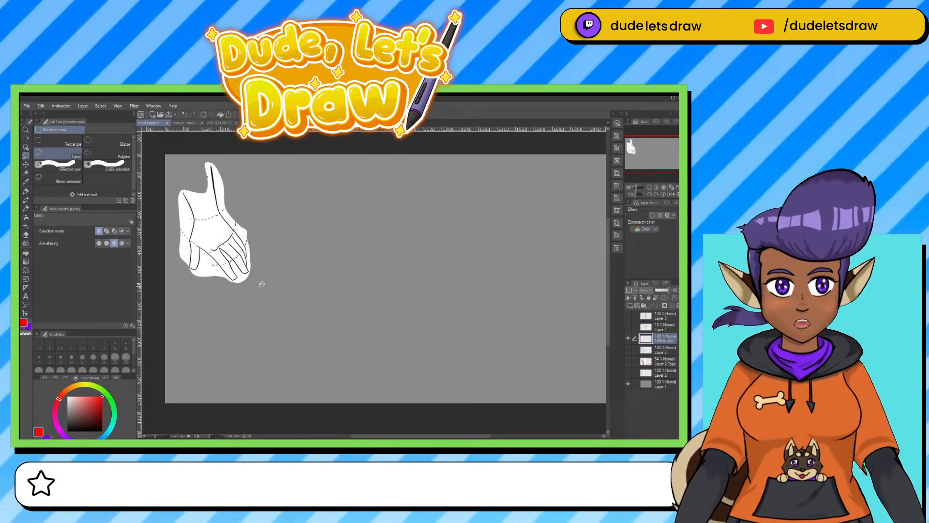
# Add a new layer above the pasted hand and ready the Mechanical pencil in red for marking it up.
pyautogui.click(635, 306)
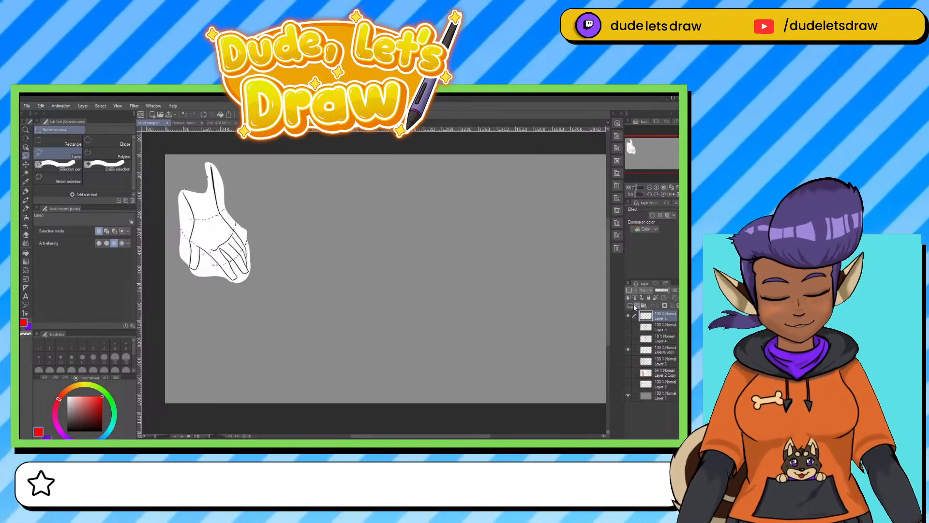
pyautogui.hotkey('ctrl', '+')
pyautogui.moveTo(366, 304)
pyautogui.mouseDown()
pyautogui.moveTo(472, 369)
pyautogui.moveTo(466, 353)
pyautogui.mouseUp()
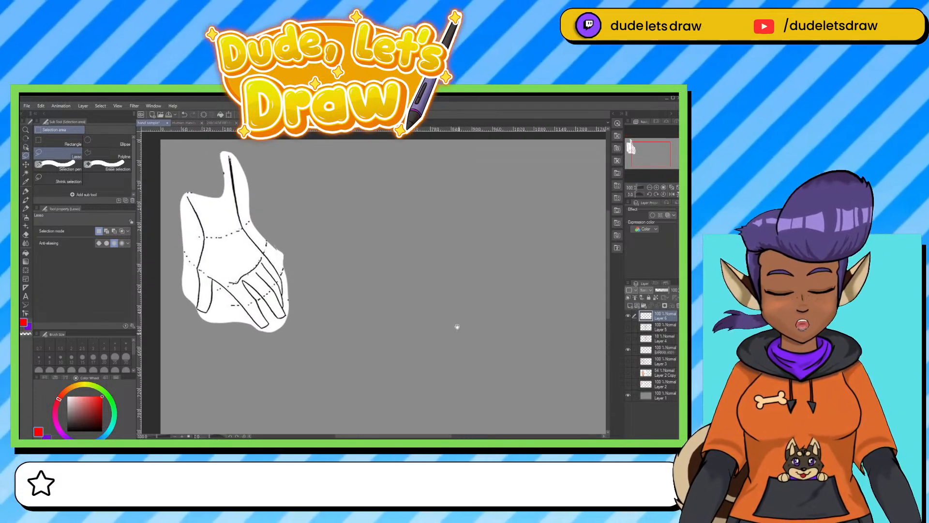
pyautogui.click(26, 200)
pyautogui.click(27, 192)
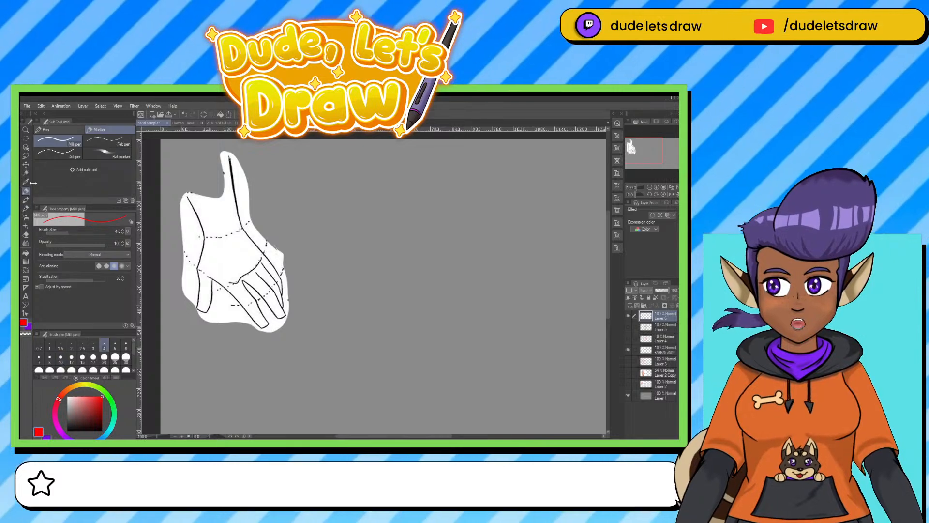
pyautogui.moveTo(341, 181); pyautogui.dragTo(358, 235)
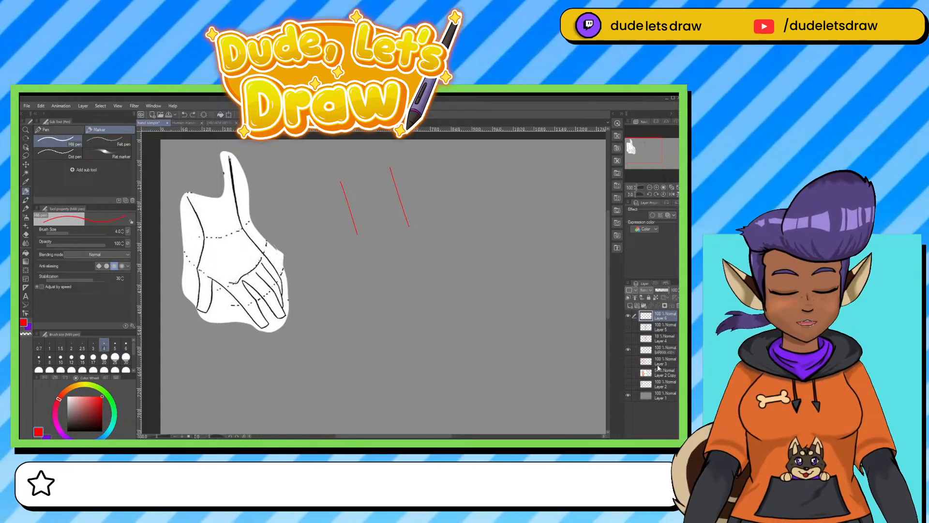
pyautogui.click(27, 210)
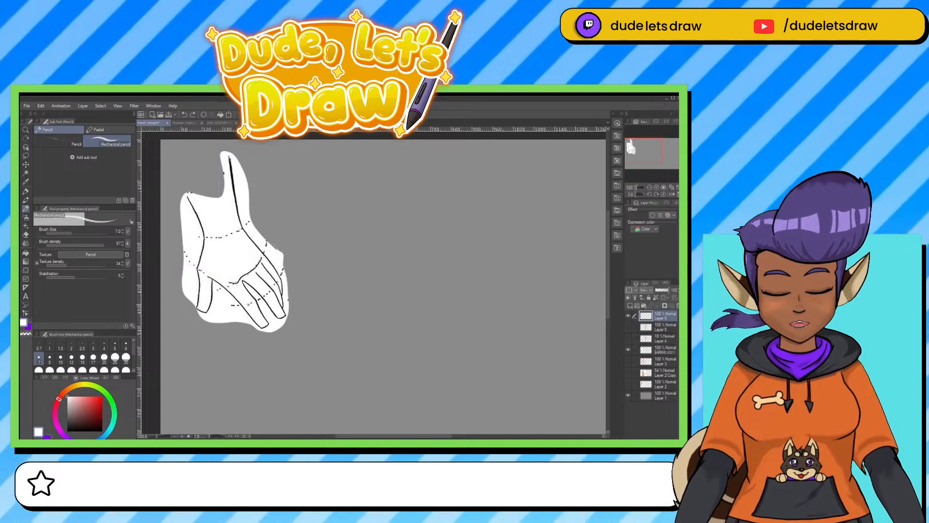
pyautogui.click(102, 396)
# Draw red curved guidelines across the pasted hand's finger joints, thumb, wrist and knuckle line.
pyautogui.moveTo(243, 307); pyautogui.dragTo(274, 290)
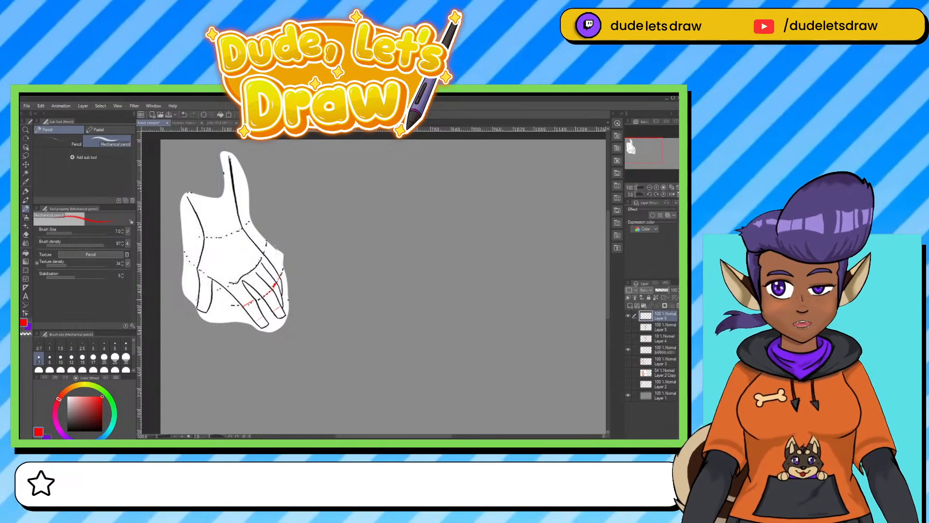
pyautogui.moveTo(197, 298)
pyautogui.mouseDown()
pyautogui.moveTo(209, 301)
pyautogui.moveTo(212, 279)
pyautogui.mouseUp()
pyautogui.moveTo(197, 239); pyautogui.dragTo(247, 223)
pyautogui.moveTo(215, 295); pyautogui.dragTo(271, 236)
pyautogui.moveTo(219, 293); pyautogui.dragTo(267, 227)
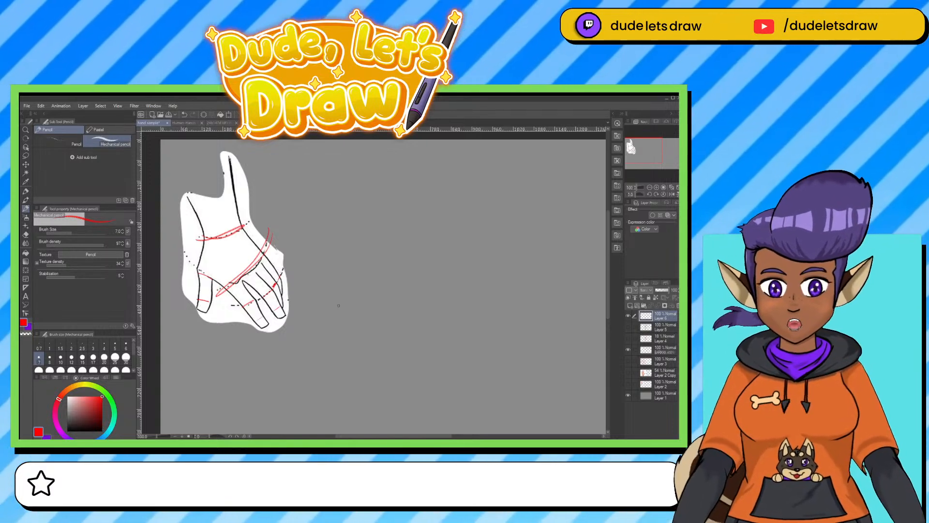
# Hide the red guidelines, and on a new layer sketch the forearm, wrist and blocky palm in red beside the reference hand.
pyautogui.click(629, 298)
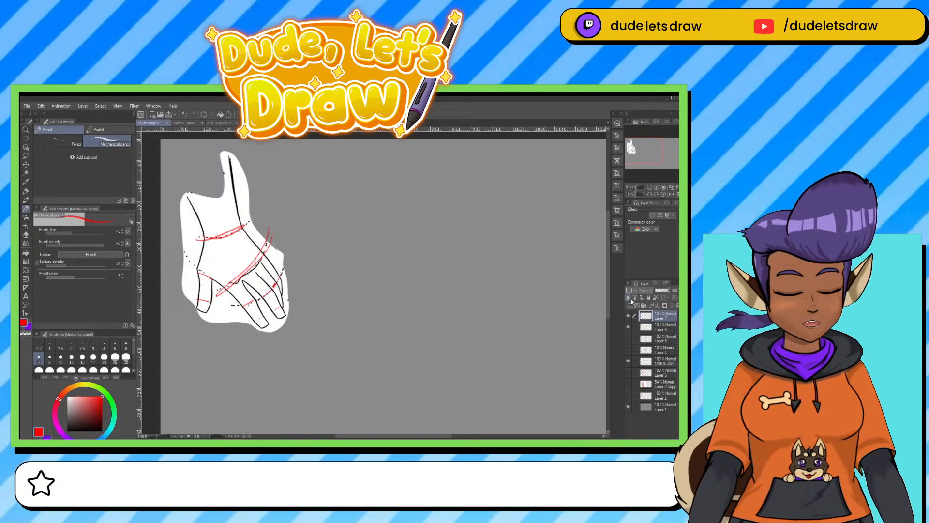
pyautogui.click(629, 328)
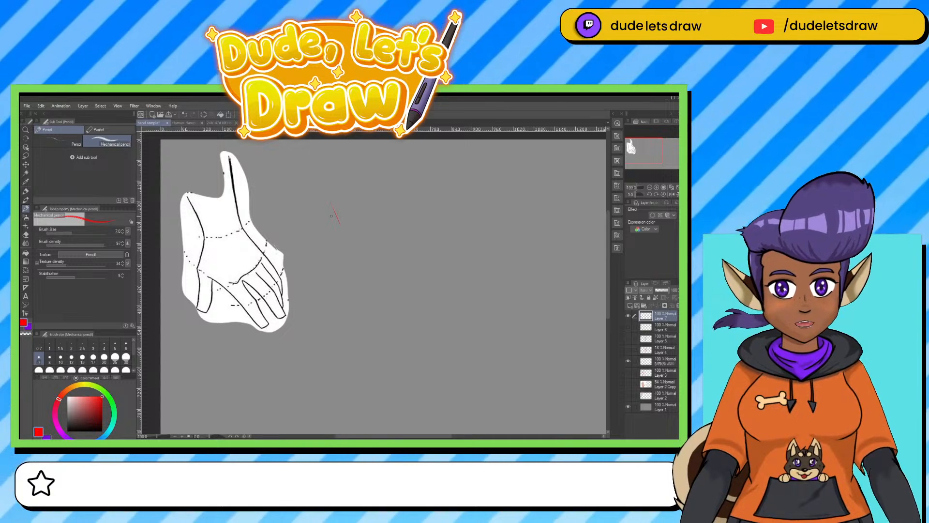
pyautogui.moveTo(329, 195)
pyautogui.mouseDown()
pyautogui.moveTo(346, 237)
pyautogui.moveTo(347, 295)
pyautogui.mouseUp()
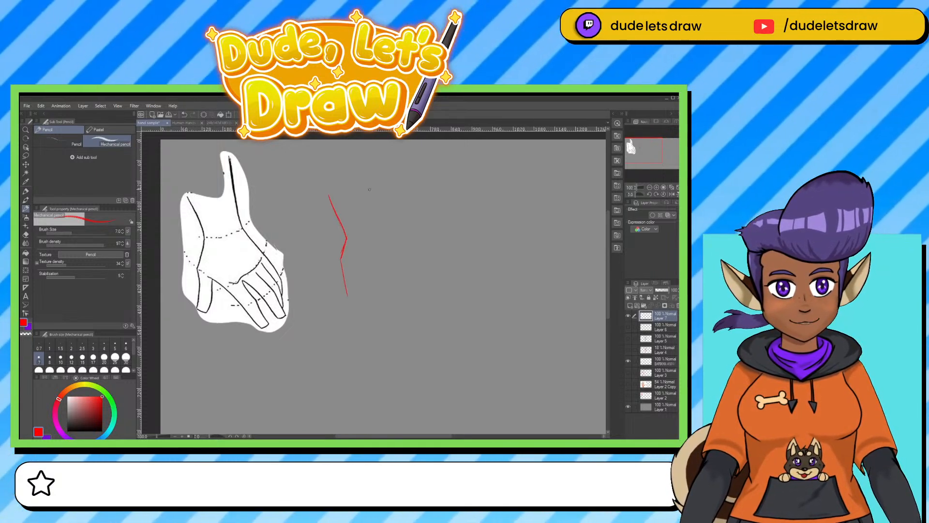
pyautogui.moveTo(360, 171); pyautogui.dragTo(372, 225)
pyautogui.moveTo(337, 254); pyautogui.dragTo(370, 286)
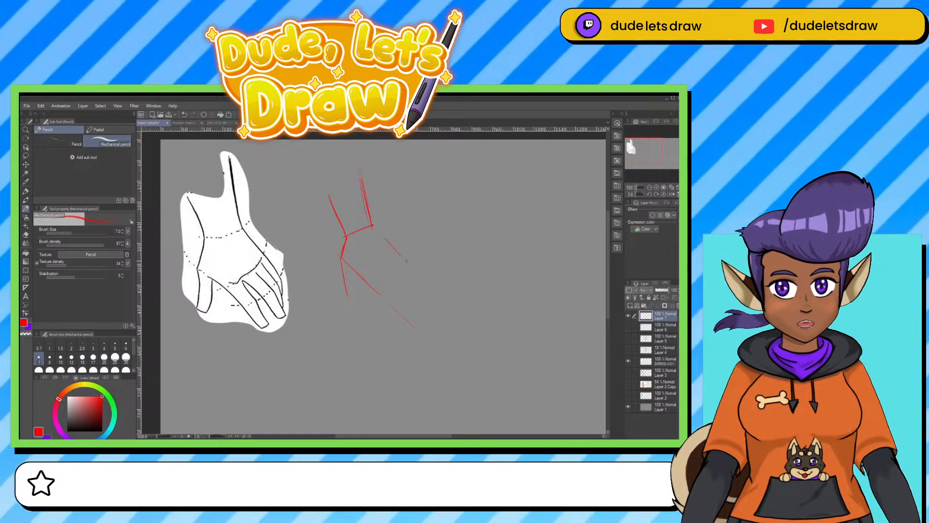
pyautogui.moveTo(411, 265); pyautogui.dragTo(378, 289)
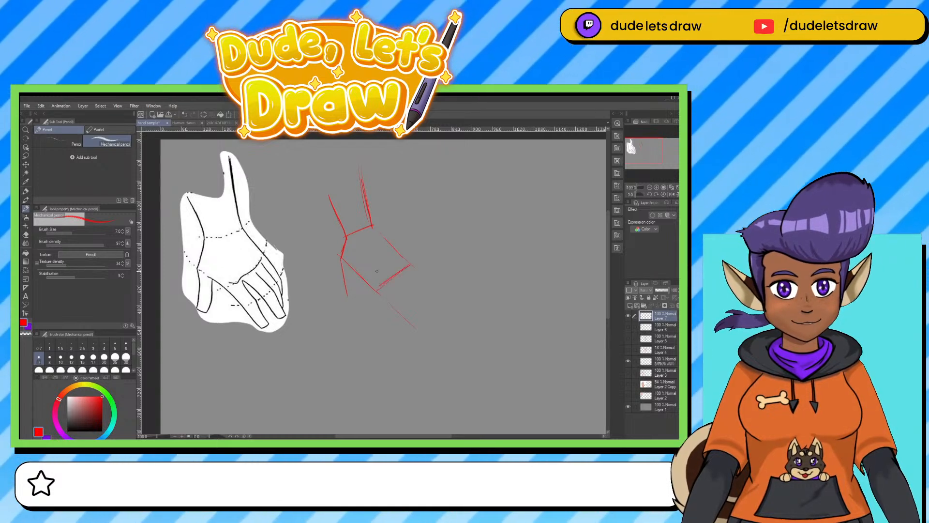
# Sketch the thumb and tapered fingers onto the red palm, and refine its outer edge and knuckle line.
pyautogui.moveTo(341, 251)
pyautogui.mouseDown()
pyautogui.moveTo(343, 285)
pyautogui.moveTo(405, 323)
pyautogui.mouseUp()
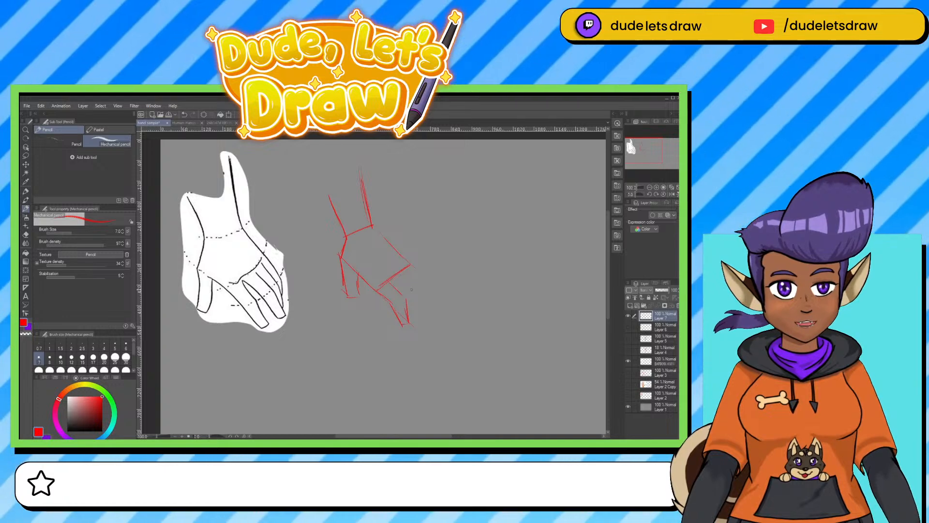
pyautogui.moveTo(390, 283)
pyautogui.mouseDown()
pyautogui.moveTo(402, 276)
pyautogui.moveTo(429, 313)
pyautogui.mouseUp()
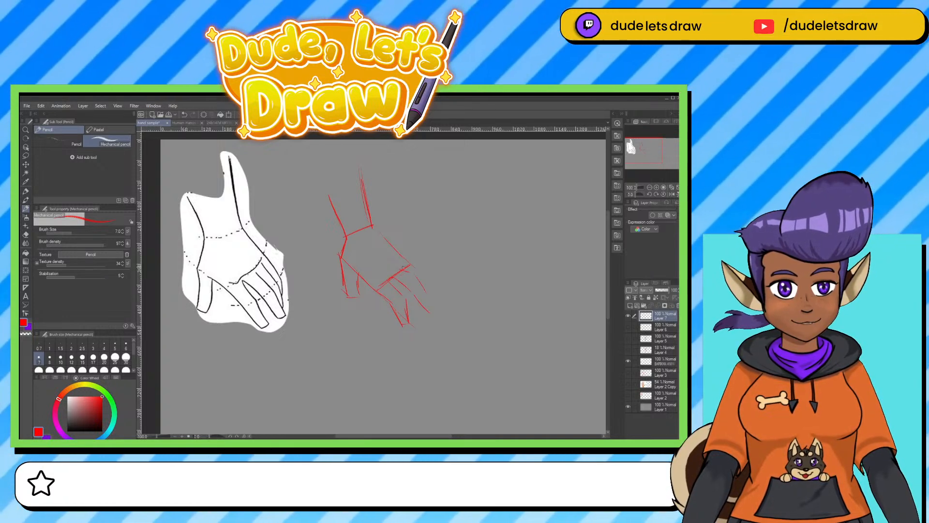
pyautogui.moveTo(404, 266); pyautogui.dragTo(432, 311)
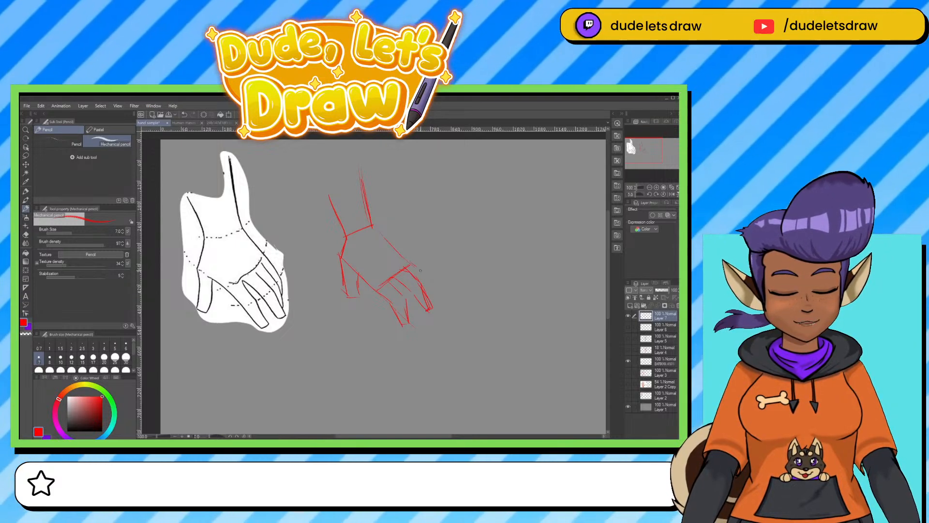
pyautogui.moveTo(411, 263)
pyautogui.mouseDown()
pyautogui.moveTo(430, 295)
pyautogui.moveTo(398, 249)
pyautogui.moveTo(424, 270)
pyautogui.mouseUp()
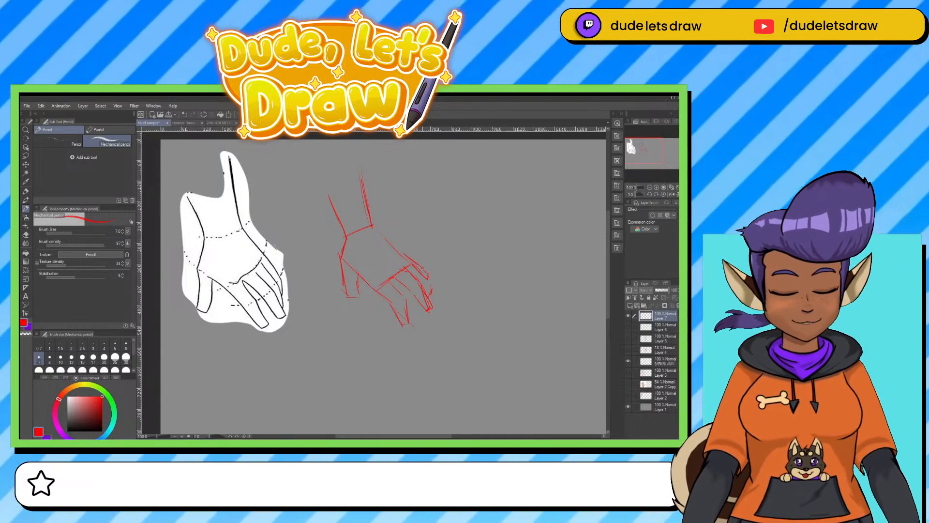
pyautogui.moveTo(380, 228)
pyautogui.mouseDown()
pyautogui.moveTo(411, 257)
pyautogui.moveTo(408, 320)
pyautogui.moveTo(392, 307)
pyautogui.mouseUp()
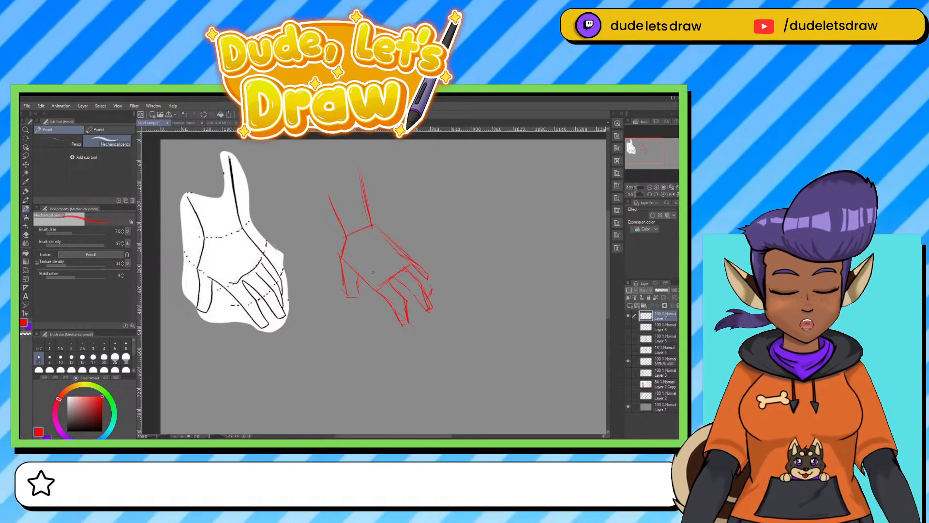
pyautogui.moveTo(375, 275); pyautogui.dragTo(384, 270)
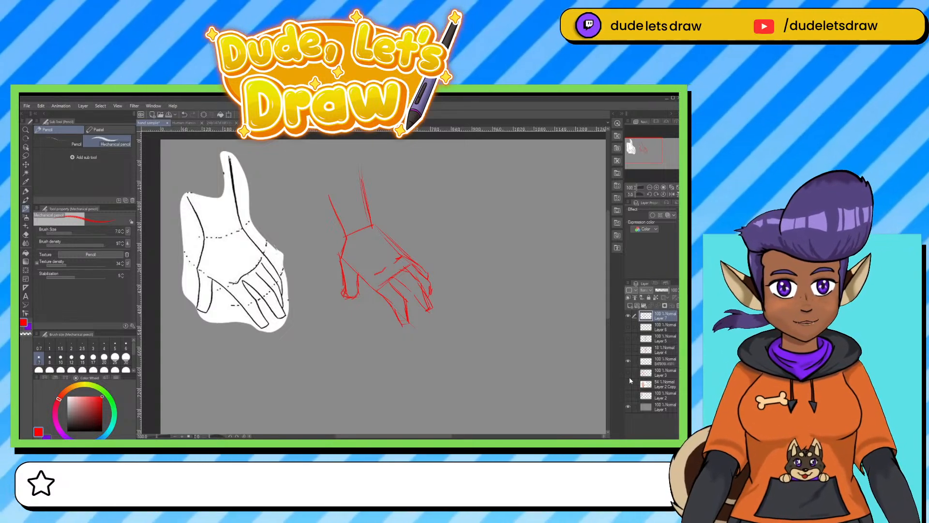
# Compare the sketch with the reference hand hidden and shown, and draw a red arrow pointing up at the sketched fingers.
pyautogui.click(628, 361)
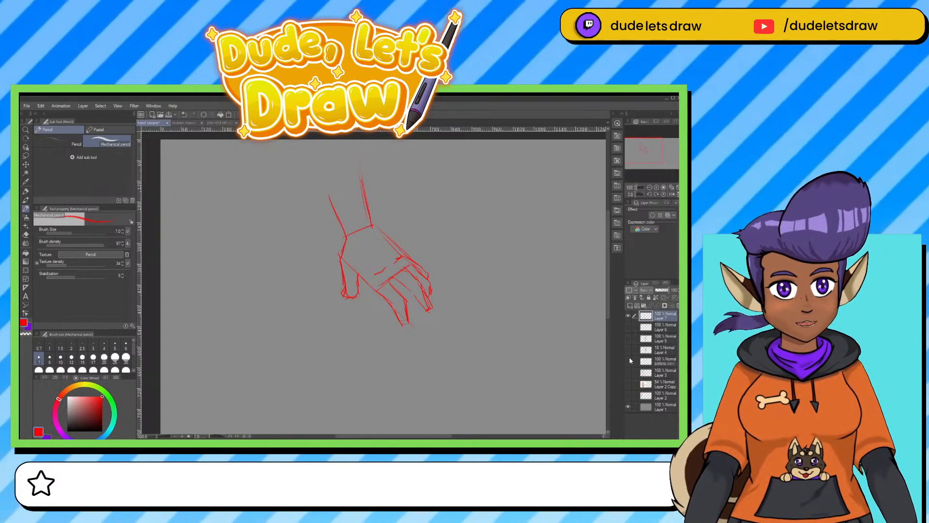
pyautogui.click(629, 360)
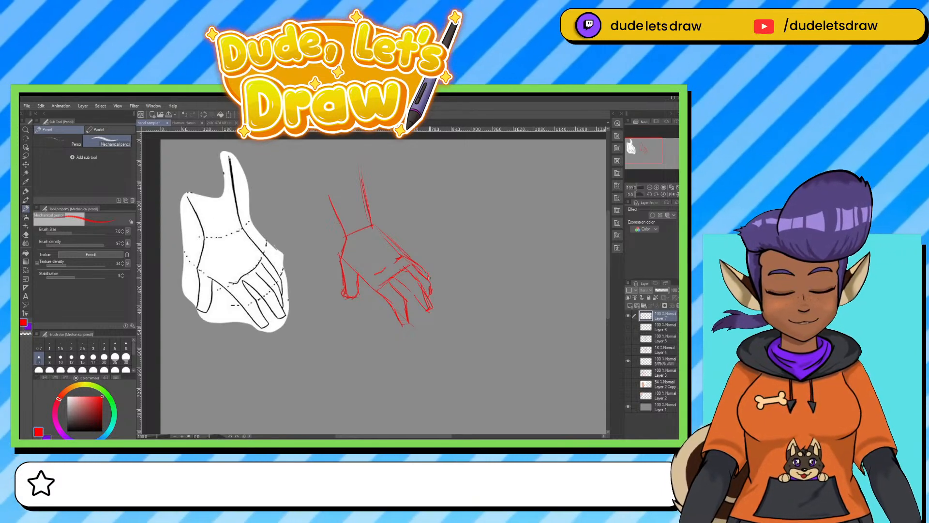
pyautogui.moveTo(351, 354)
pyautogui.mouseDown()
pyautogui.moveTo(366, 327)
pyautogui.moveTo(374, 353)
pyautogui.mouseUp()
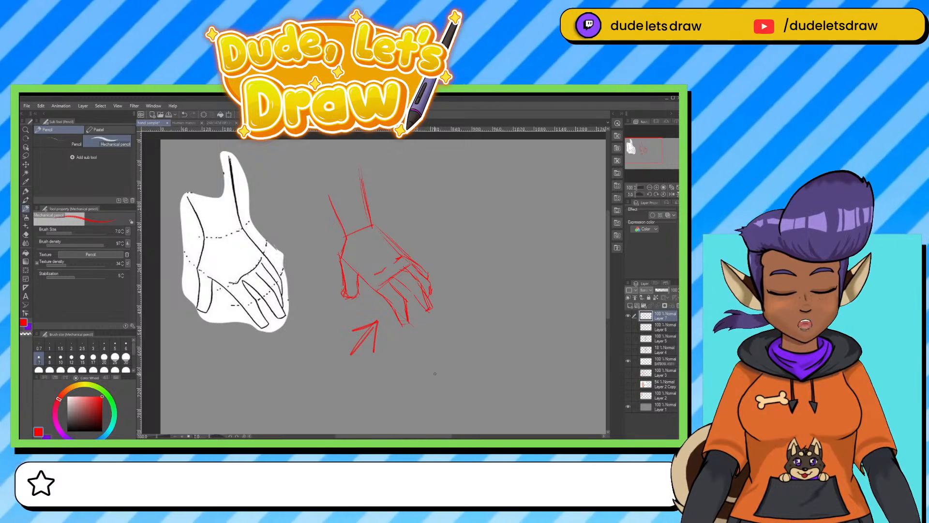
# Start a second, smaller red hand beside the first sketch with its wrist, lower palm edge and first two fingers.
pyautogui.moveTo(433, 226)
pyautogui.mouseDown()
pyautogui.moveTo(455, 251)
pyautogui.moveTo(477, 251)
pyautogui.moveTo(481, 241)
pyautogui.moveTo(494, 262)
pyautogui.mouseUp()
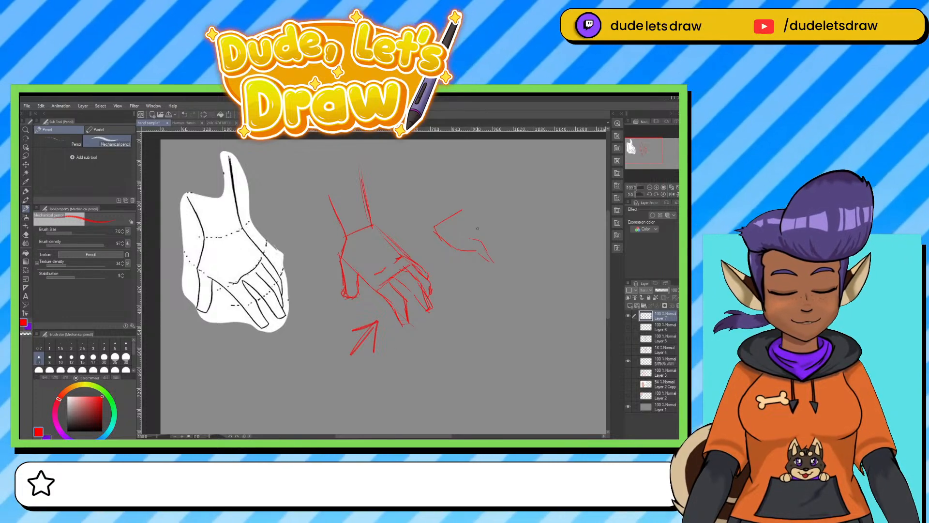
pyautogui.moveTo(478, 229)
pyautogui.mouseDown()
pyautogui.moveTo(499, 236)
pyautogui.moveTo(506, 257)
pyautogui.moveTo(481, 240)
pyautogui.moveTo(506, 260)
pyautogui.mouseUp()
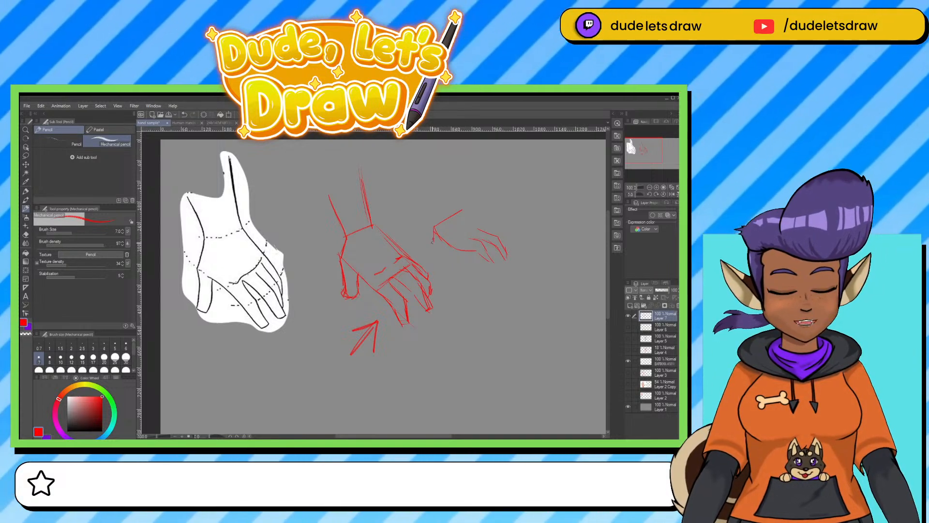
pyautogui.moveTo(432, 241); pyautogui.dragTo(427, 255)
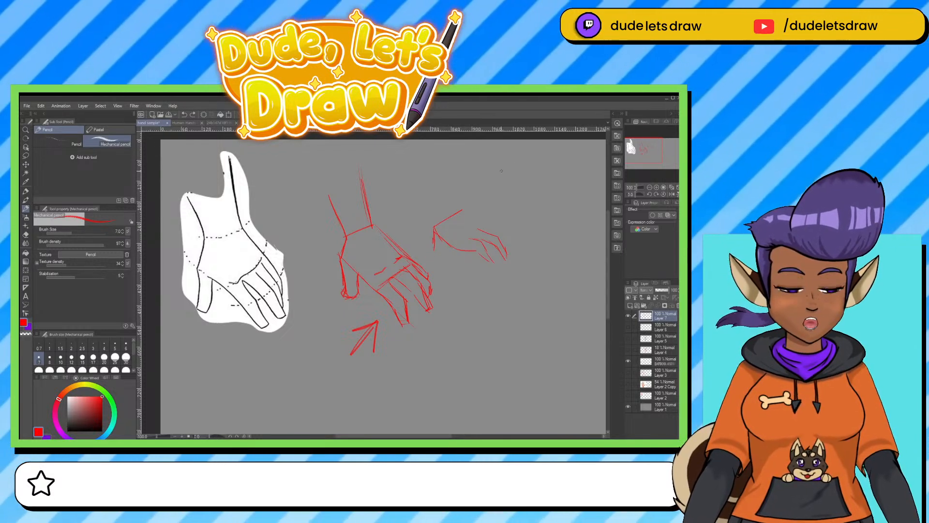
# Add the remaining fingers, the upper edge of the hand and a thumb to the small red hand sketch.
pyautogui.moveTo(502, 170)
pyautogui.mouseDown()
pyautogui.moveTo(525, 161)
pyautogui.moveTo(536, 176)
pyautogui.moveTo(522, 173)
pyautogui.moveTo(534, 196)
pyautogui.moveTo(520, 211)
pyautogui.moveTo(504, 204)
pyautogui.moveTo(534, 184)
pyautogui.moveTo(533, 172)
pyautogui.moveTo(494, 203)
pyautogui.moveTo(531, 199)
pyautogui.moveTo(518, 194)
pyautogui.moveTo(539, 185)
pyautogui.moveTo(545, 163)
pyautogui.moveTo(495, 167)
pyautogui.moveTo(546, 166)
pyautogui.moveTo(542, 176)
pyautogui.moveTo(505, 178)
pyautogui.mouseUp()
pyautogui.press('e')
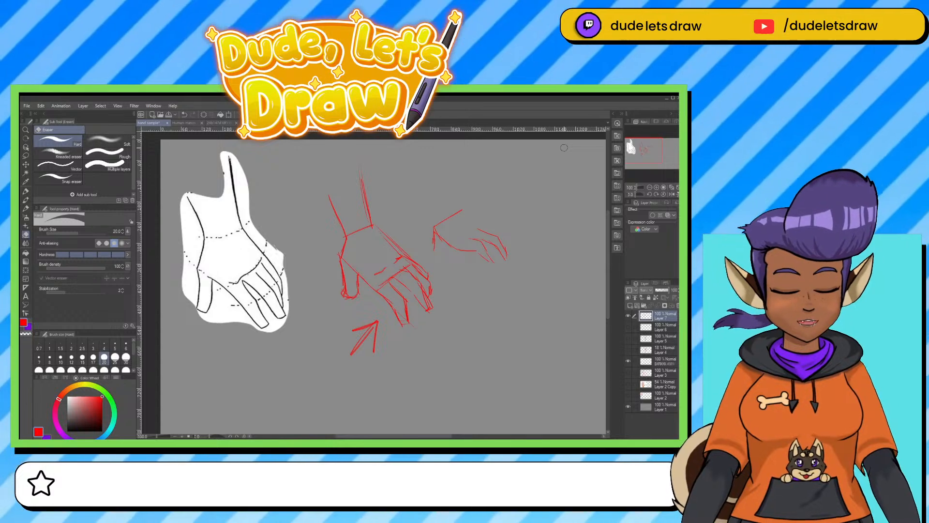
pyautogui.click(26, 192)
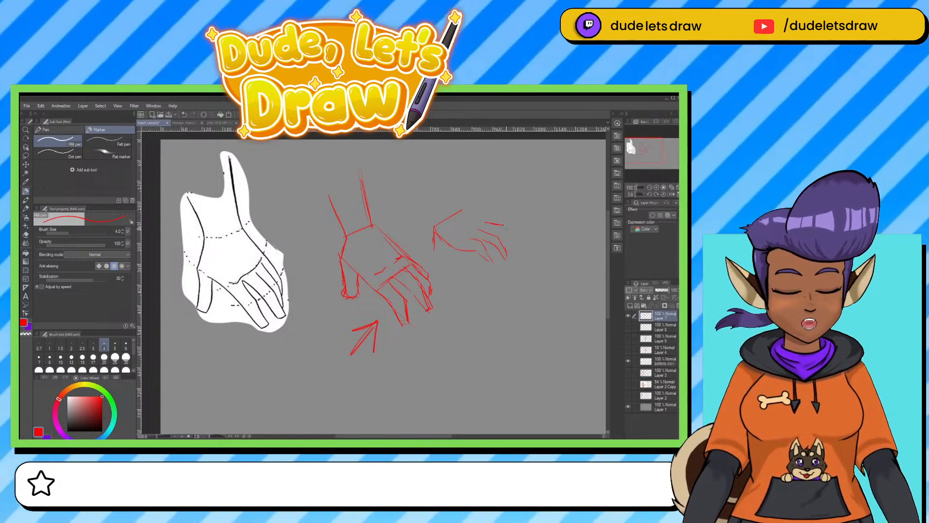
pyautogui.moveTo(504, 226); pyautogui.dragTo(512, 234)
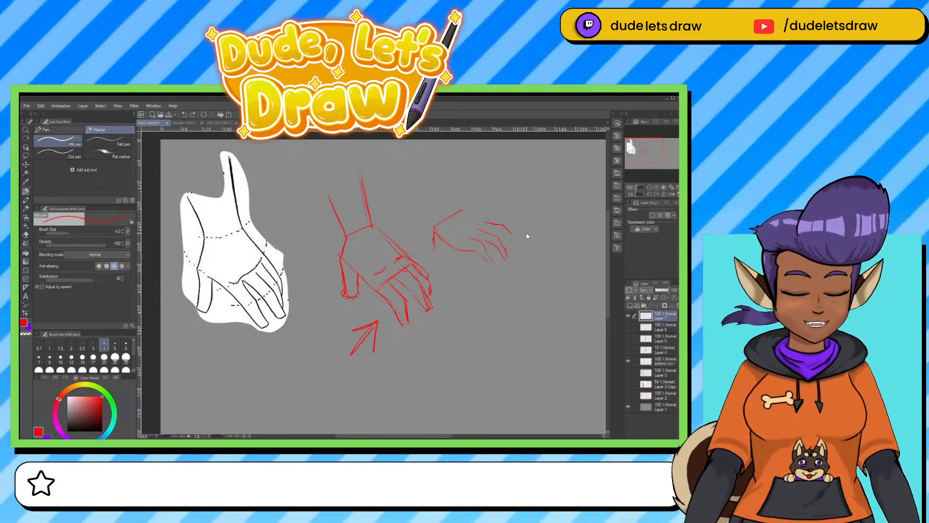
pyautogui.moveTo(485, 223)
pyautogui.mouseDown()
pyautogui.moveTo(504, 228)
pyautogui.moveTo(507, 244)
pyautogui.mouseUp()
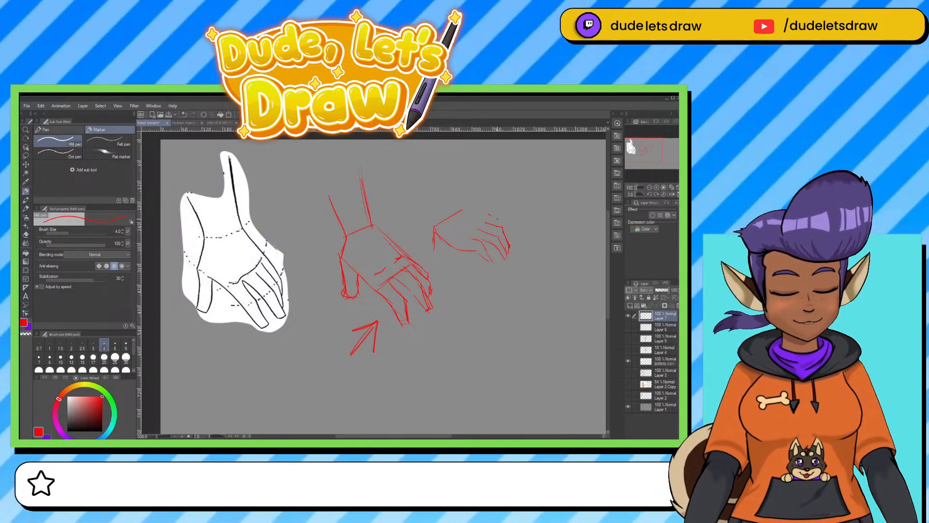
pyautogui.moveTo(465, 203); pyautogui.dragTo(489, 219)
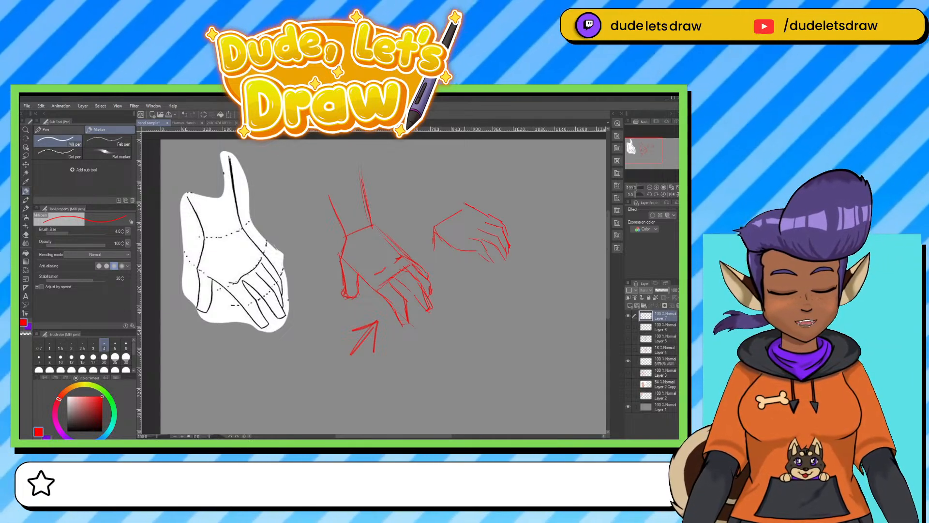
pyautogui.moveTo(428, 216); pyautogui.dragTo(441, 251)
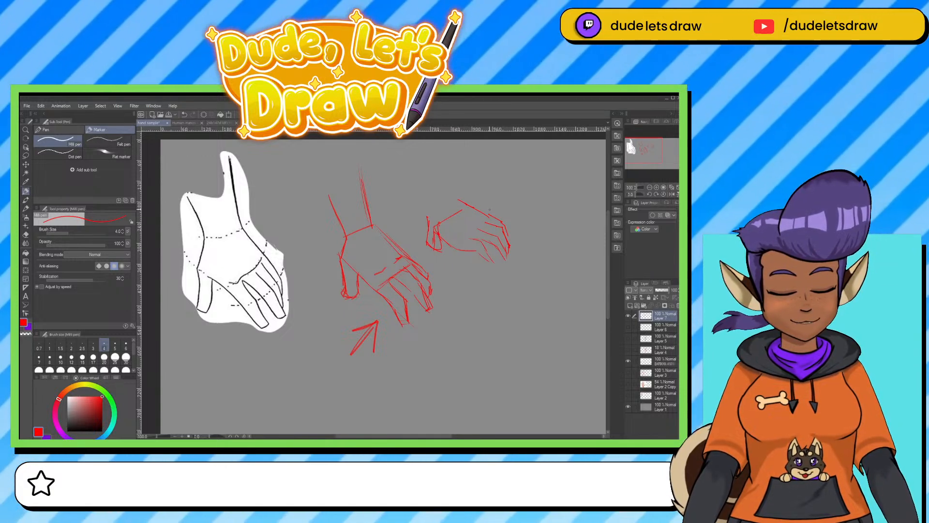
# Erase the small hand's thumb and wrist lines, and redraw its lower palm edge, thumb and wrist in red.
pyautogui.press('e')
pyautogui.moveTo(427, 217)
pyautogui.mouseDown()
pyautogui.moveTo(430, 246)
pyautogui.moveTo(460, 210)
pyautogui.mouseUp()
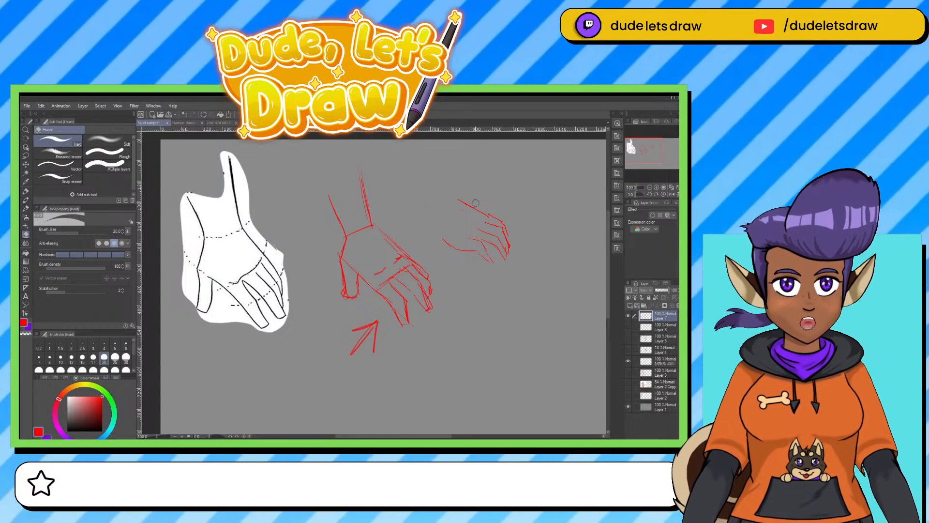
pyautogui.click(25, 191)
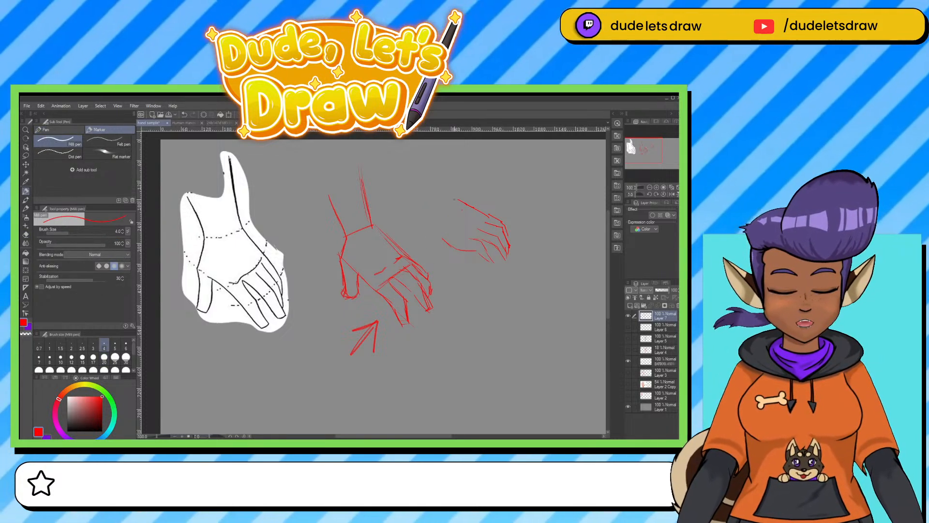
pyautogui.moveTo(436, 228)
pyautogui.mouseDown()
pyautogui.moveTo(460, 250)
pyautogui.moveTo(485, 246)
pyautogui.moveTo(491, 262)
pyautogui.mouseUp()
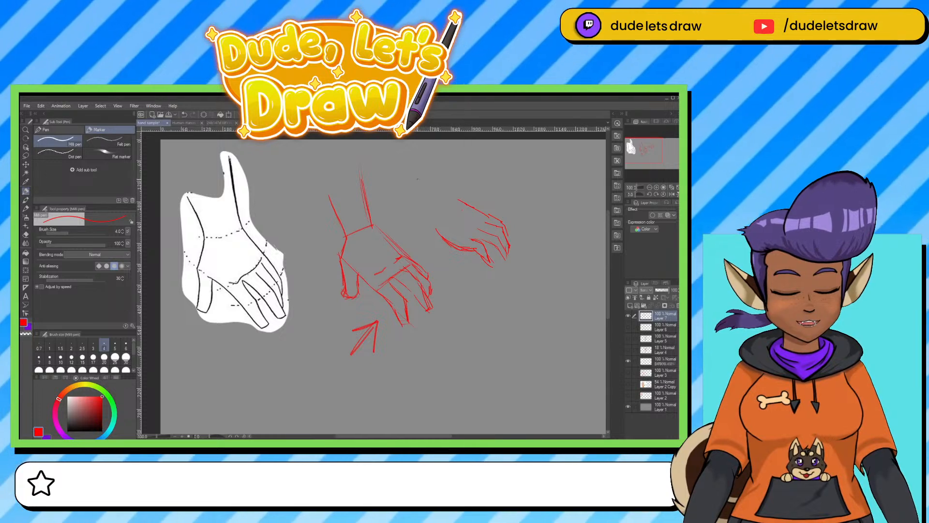
pyautogui.moveTo(418, 181)
pyautogui.mouseDown()
pyautogui.moveTo(419, 231)
pyautogui.moveTo(434, 226)
pyautogui.moveTo(443, 243)
pyautogui.moveTo(445, 252)
pyautogui.mouseUp()
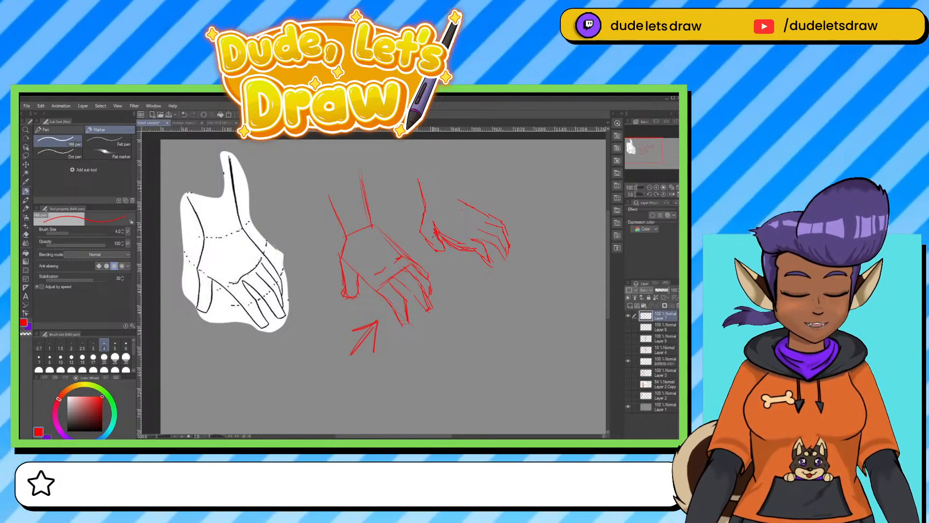
pyautogui.moveTo(436, 228); pyautogui.dragTo(494, 247)
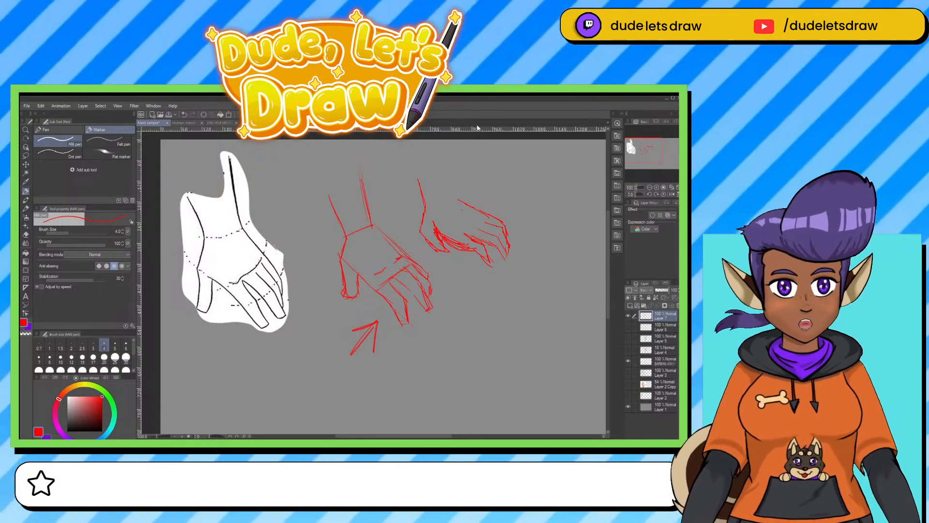
# Examine the Stranski Girl's Hands tutorial #25 sheet from the two-shape palm construction down to the fingertip examples.
pyautogui.click(359, 123)
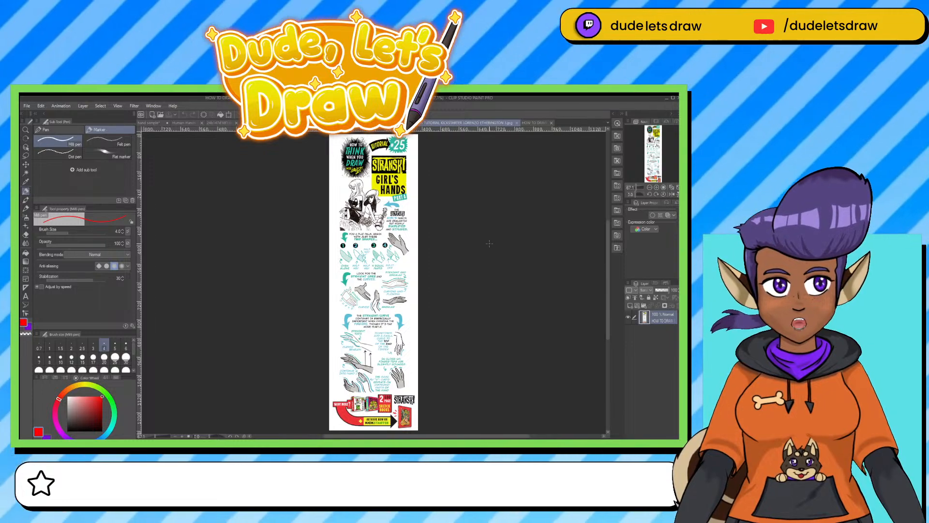
pyautogui.scroll(3, 489, 243)
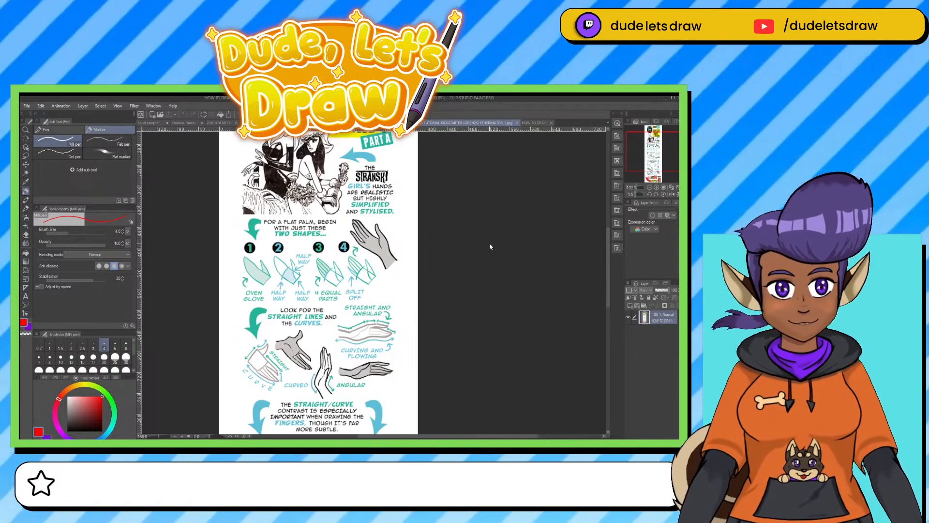
pyautogui.moveTo(404, 227)
pyautogui.mouseDown()
pyautogui.moveTo(433, 313)
pyautogui.moveTo(425, 375)
pyautogui.moveTo(430, 145)
pyautogui.mouseUp()
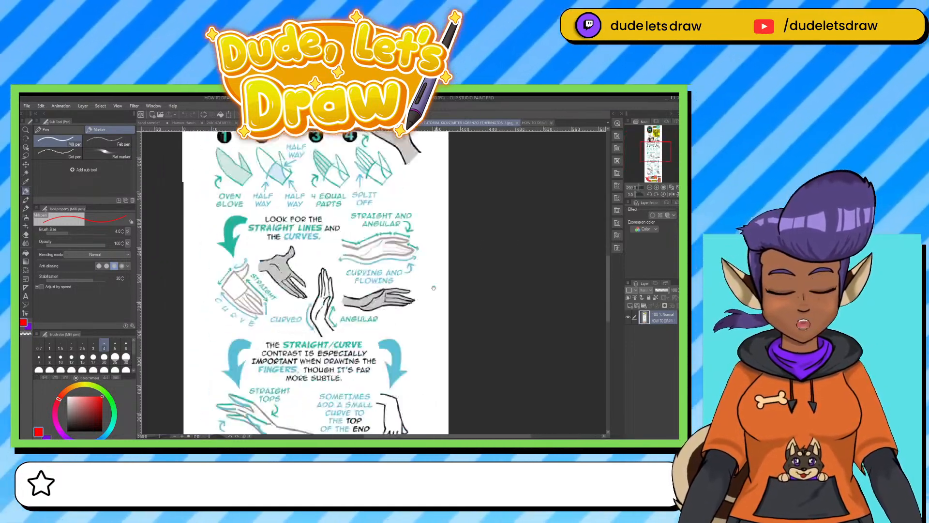
pyautogui.moveTo(428, 407); pyautogui.dragTo(432, 145)
pyautogui.moveTo(431, 387)
pyautogui.mouseDown()
pyautogui.moveTo(424, 333)
pyautogui.moveTo(440, 405)
pyautogui.mouseUp()
pyautogui.moveTo(437, 338); pyautogui.dragTo(436, 400)
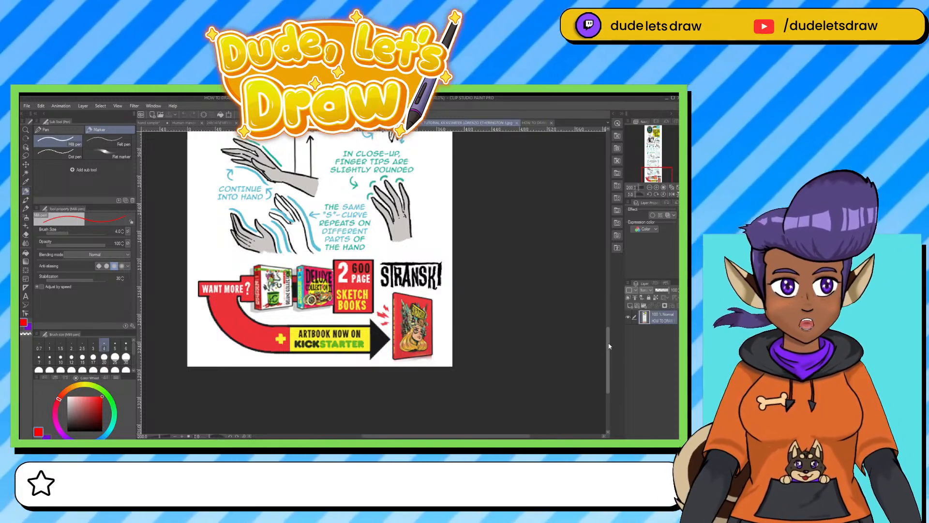
pyautogui.moveTo(608, 341); pyautogui.dragTo(600, 195)
pyautogui.scroll(-2, 600, 195)
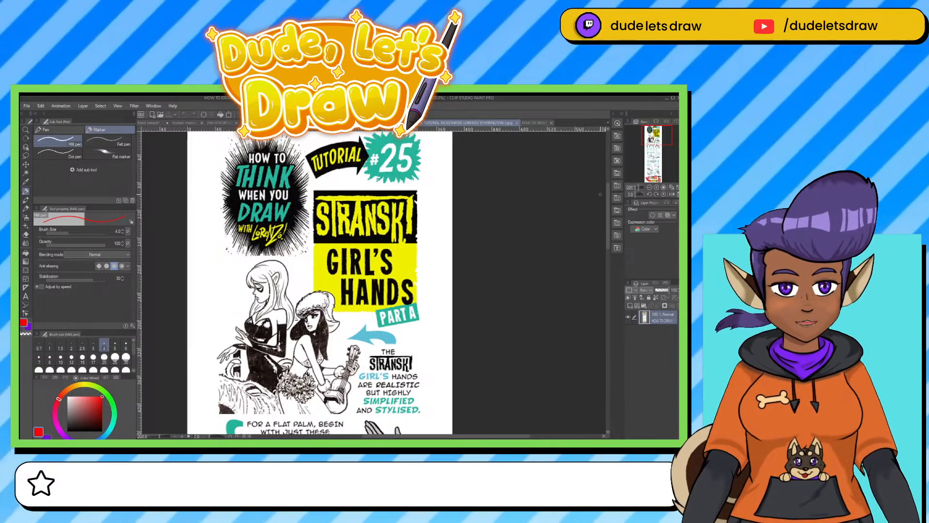
# Mark diagrams 1 and 2 of the flat-palm construction on the tutorial #25 sheet with small red arrowheads.
pyautogui.moveTo(609, 231); pyautogui.dragTo(608, 264)
pyautogui.scroll(-5, 608, 267)
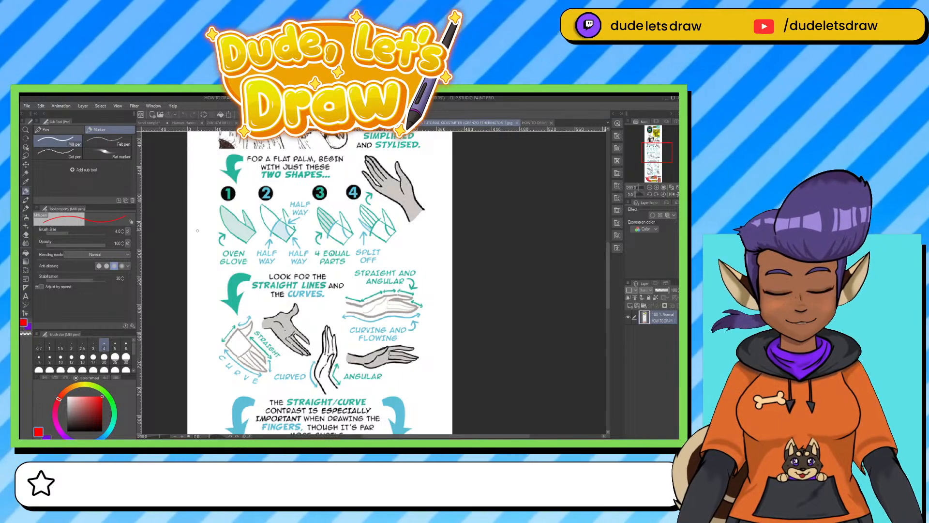
pyautogui.moveTo(201, 231)
pyautogui.mouseDown()
pyautogui.moveTo(214, 224)
pyautogui.moveTo(207, 219)
pyautogui.mouseUp()
pyautogui.moveTo(247, 192)
pyautogui.mouseDown()
pyautogui.moveTo(251, 203)
pyautogui.moveTo(254, 194)
pyautogui.mouseUp()
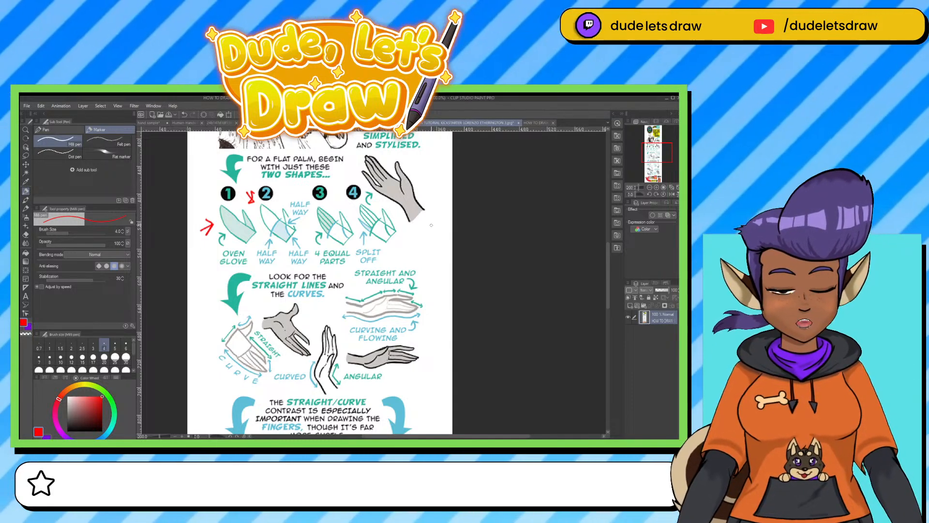
pyautogui.scroll(-5, 609, 268)
pyautogui.scroll(15, 596, 208)
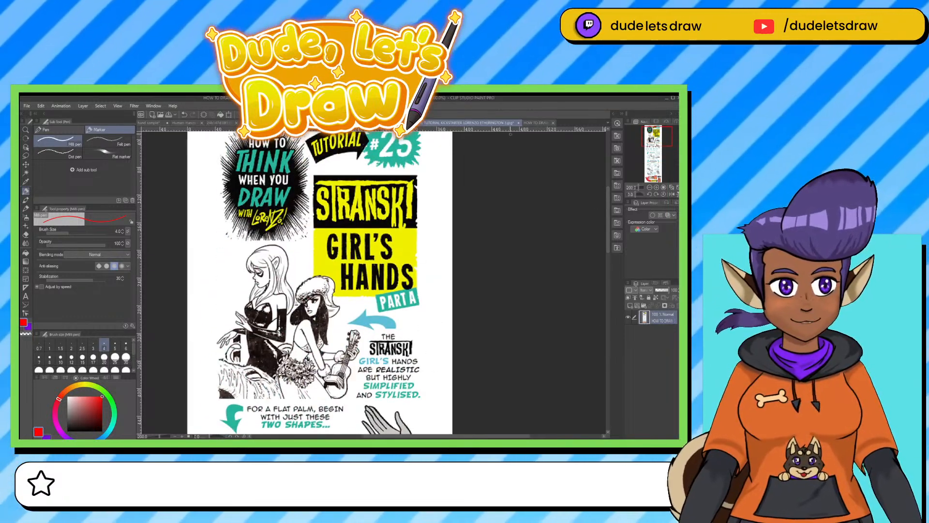
# Look at the tutorial #26 sheet, and create a new blank canvas with two additional layers.
pyautogui.click(537, 123)
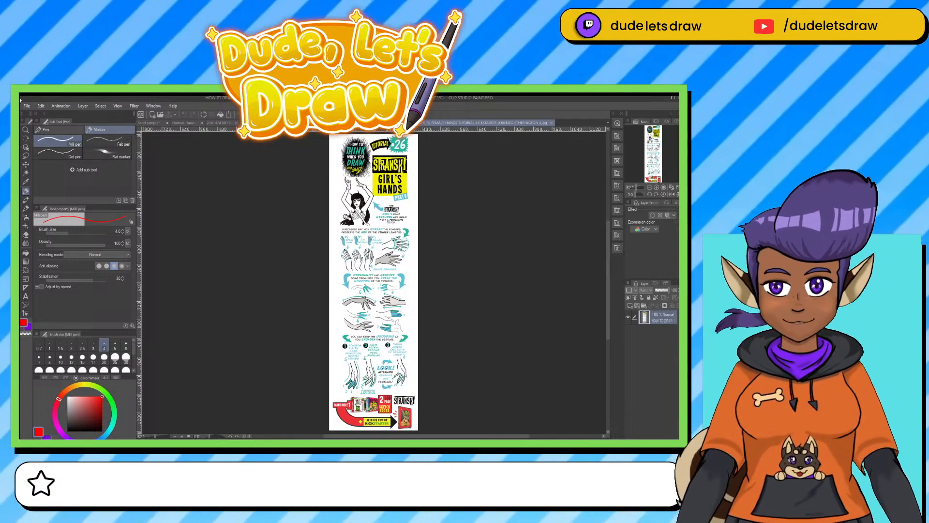
pyautogui.click(35, 125)
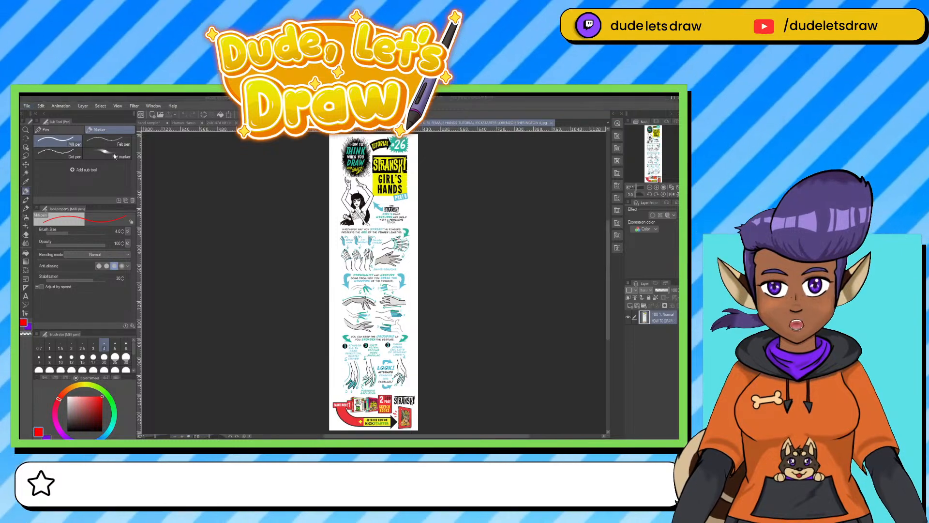
pyautogui.click(404, 195)
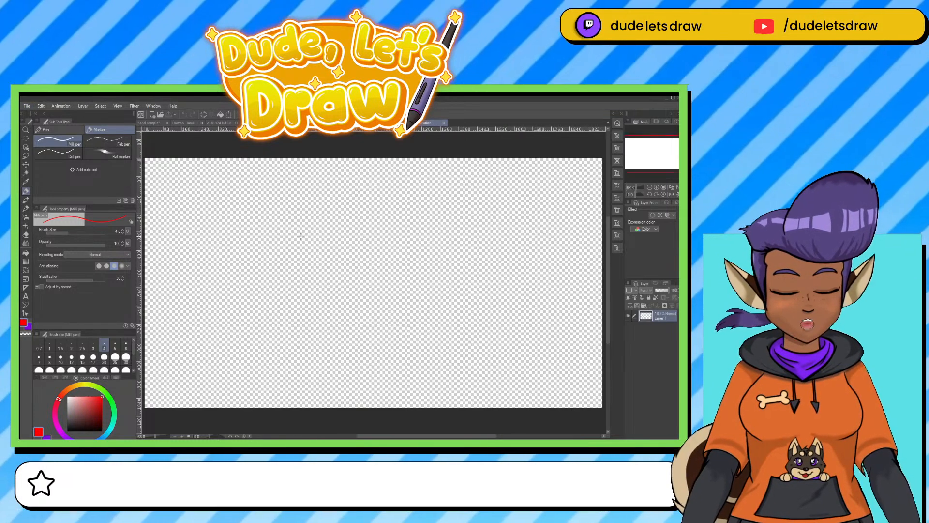
pyautogui.click(630, 306)
pyautogui.click(630, 306)
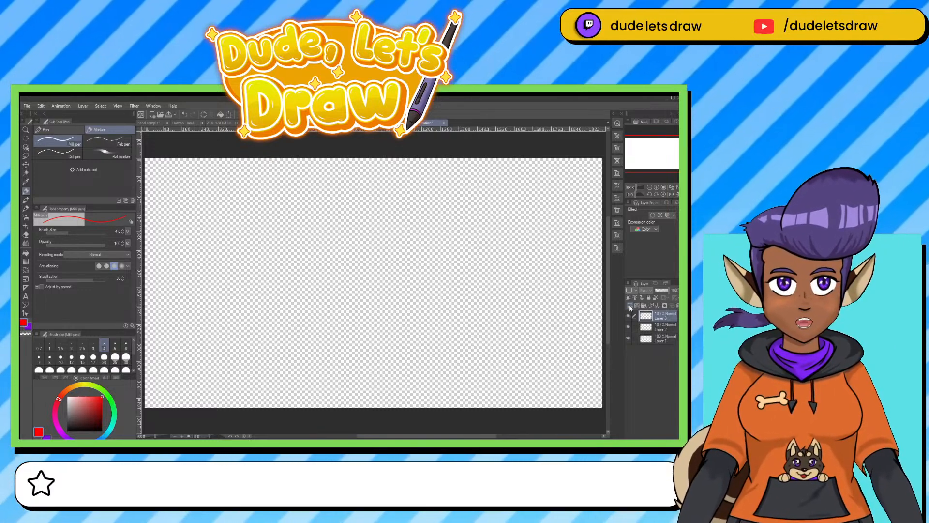
# Fill Layer 1 with mid grey and Layer 2 with white.
pyautogui.click(654, 339)
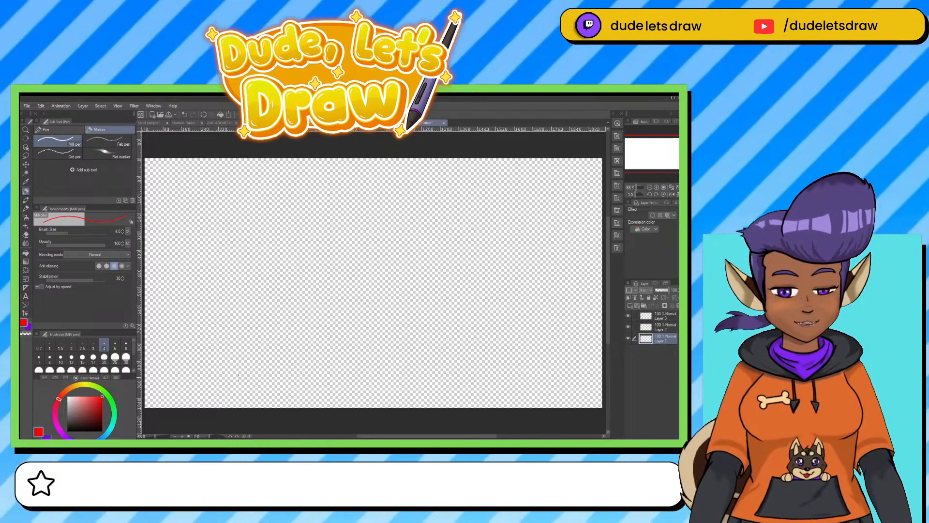
pyautogui.click(64, 409)
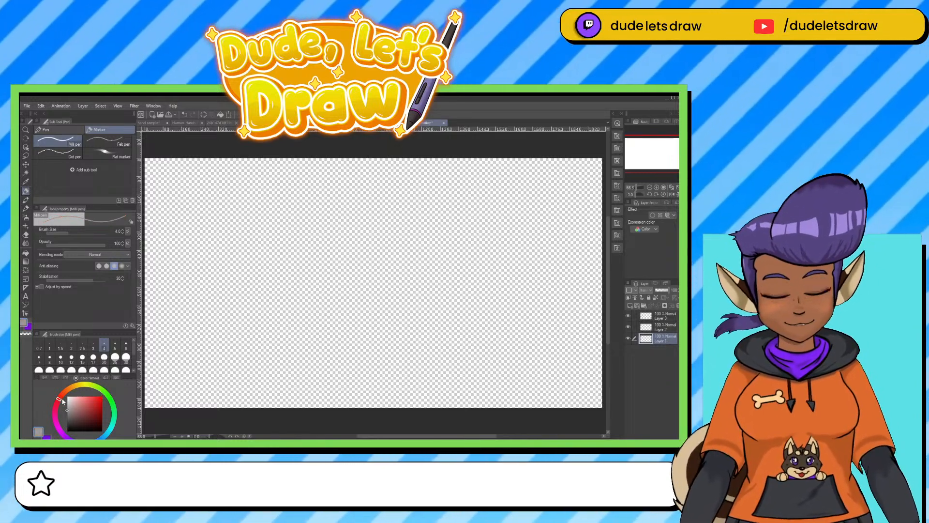
pyautogui.hotkey('alt', 'BackSpace')
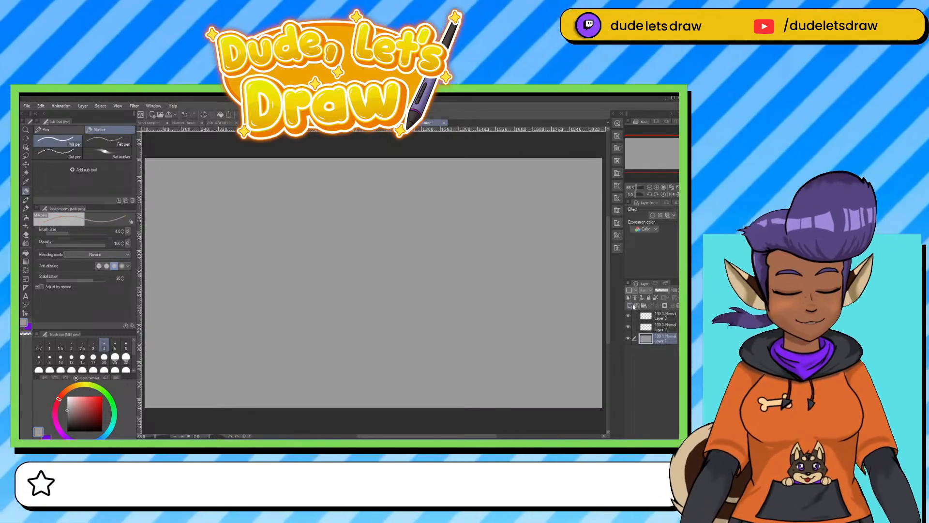
pyautogui.click(661, 329)
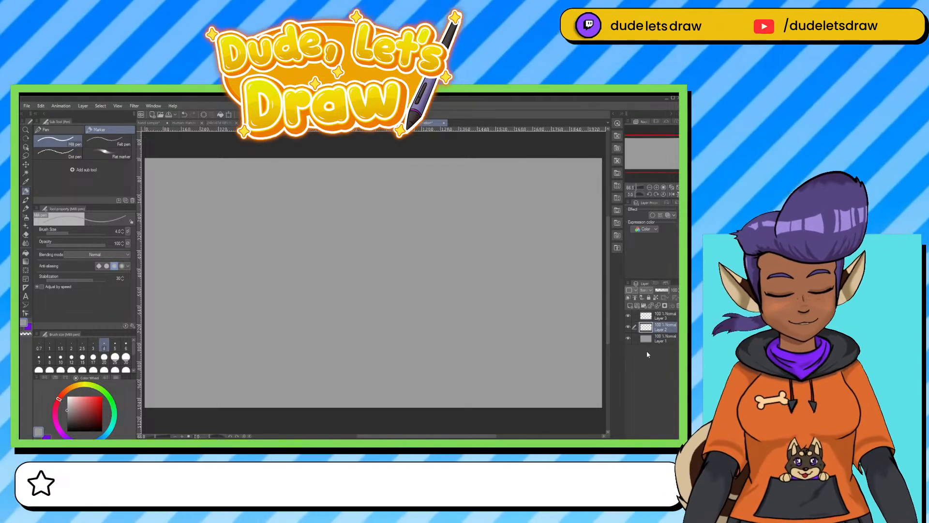
pyautogui.click(67, 397)
pyautogui.hotkey('alt', 'BackSpace')
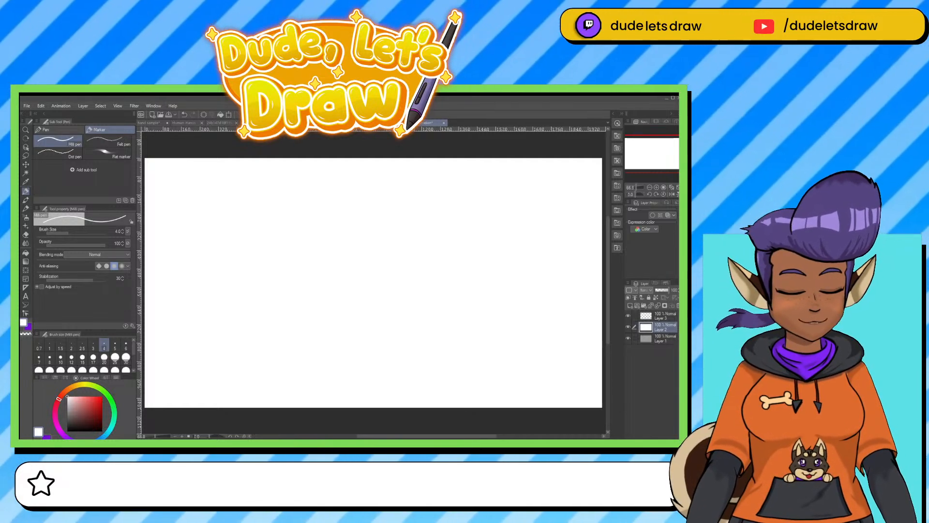
# Sketch a lace-up boot with its lower leg in red on Layer 3, and clear the drawing.
pyautogui.click(102, 397)
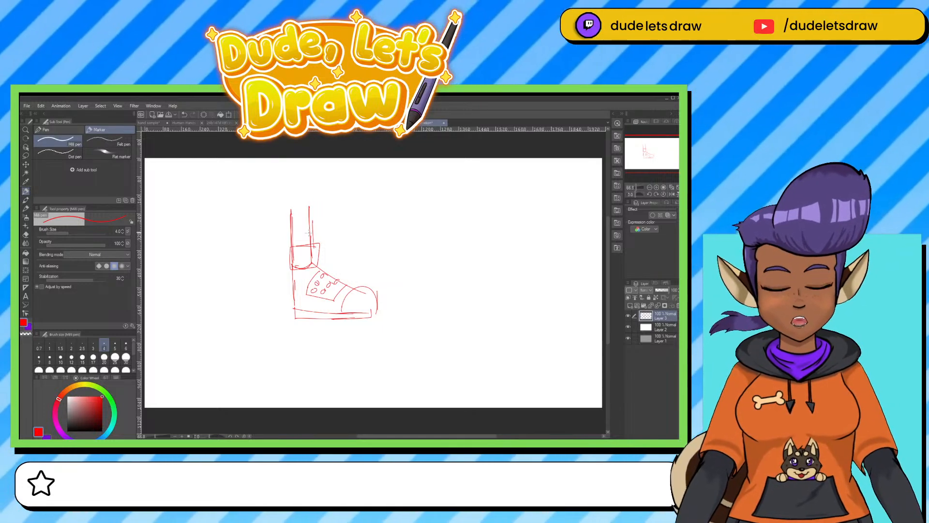
pyautogui.press('Delete')
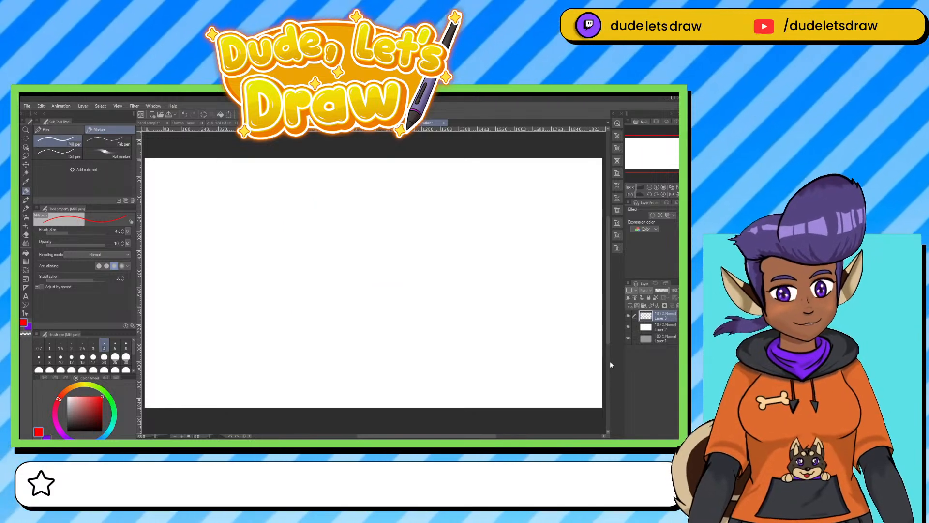
# Sketch a rough circle in black on Layer 3 with the Mechanical pencil, and lower Layer 2's opacity to 54%.
pyautogui.click(67, 431)
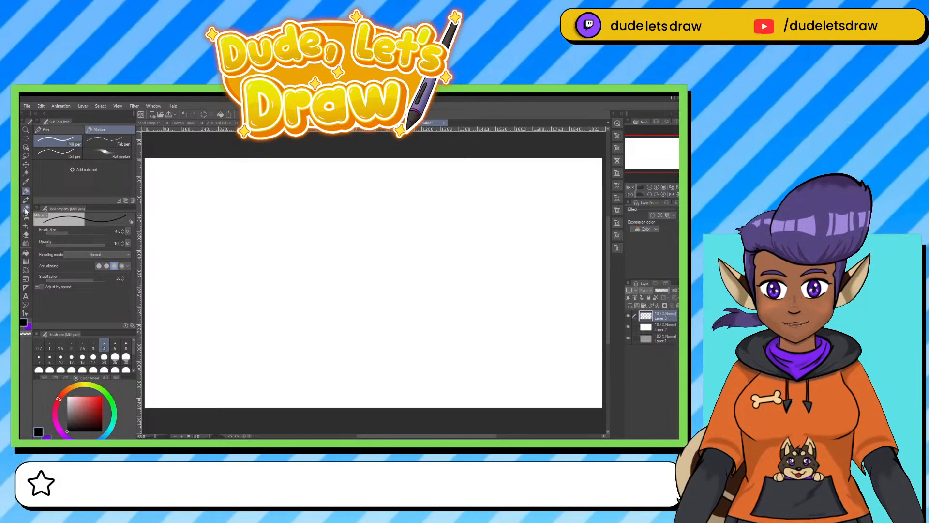
pyautogui.click(26, 209)
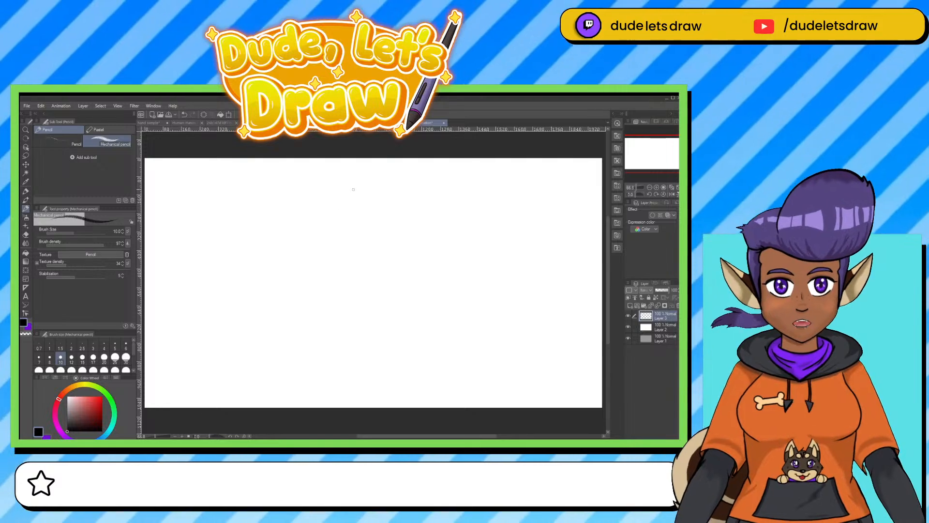
pyautogui.moveTo(376, 222)
pyautogui.mouseDown()
pyautogui.moveTo(327, 203)
pyautogui.moveTo(313, 208)
pyautogui.moveTo(304, 237)
pyautogui.moveTo(392, 213)
pyautogui.moveTo(334, 196)
pyautogui.mouseUp()
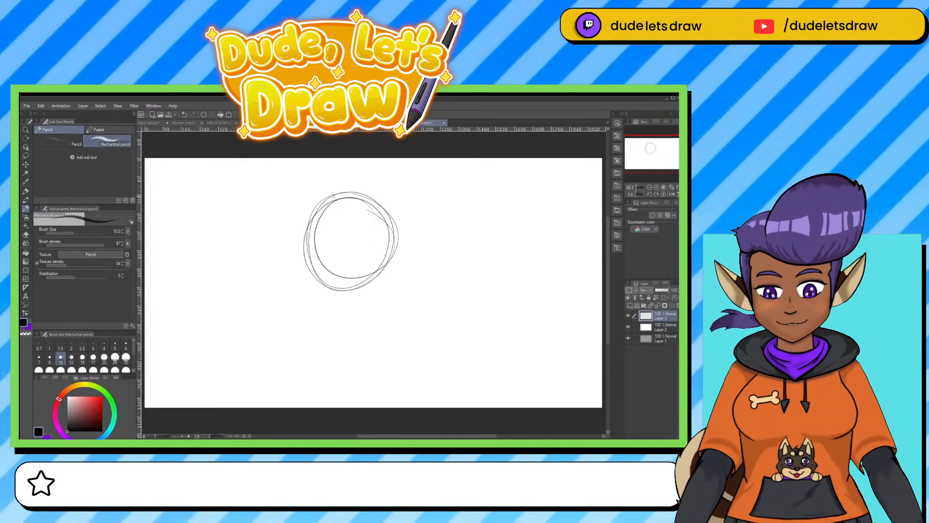
pyautogui.click(661, 331)
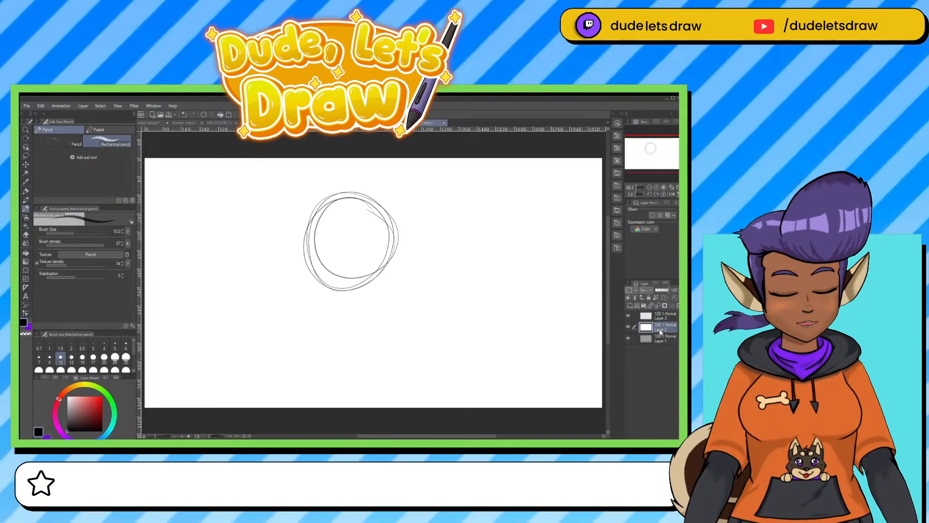
pyautogui.click(664, 290)
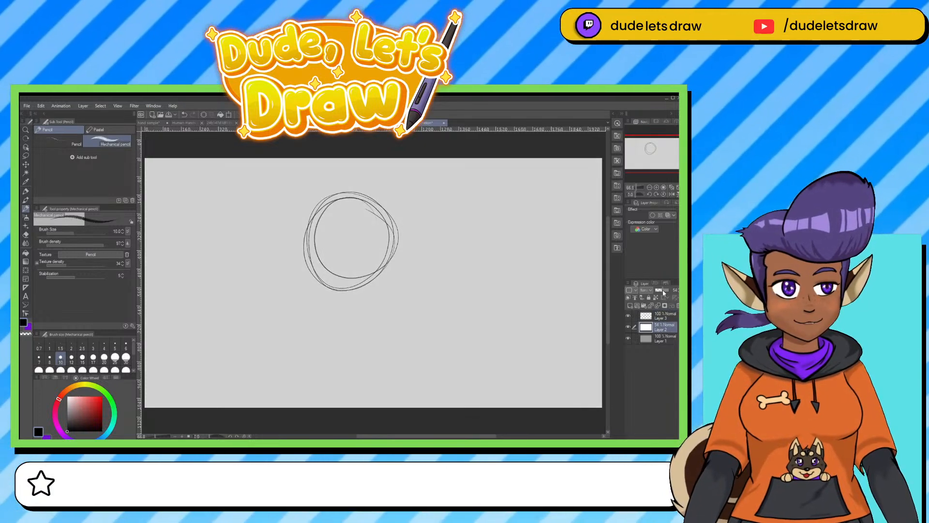
# Make Layer 3 active and sketch wider loops around the circle, with short vertical strokes down both of its sides.
pyautogui.click(659, 313)
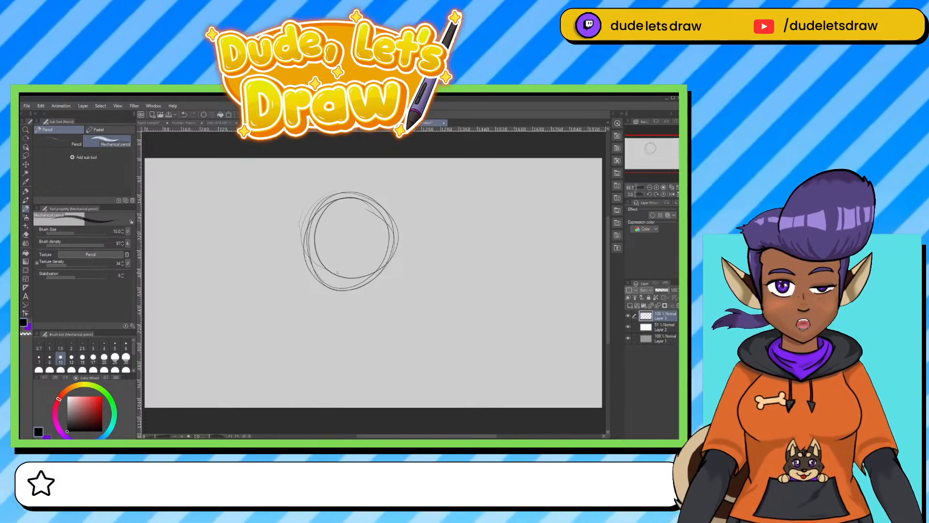
pyautogui.moveTo(337, 273)
pyautogui.mouseDown()
pyautogui.moveTo(359, 278)
pyautogui.moveTo(357, 189)
pyautogui.moveTo(332, 282)
pyautogui.mouseUp()
pyautogui.moveTo(339, 279); pyautogui.dragTo(336, 205)
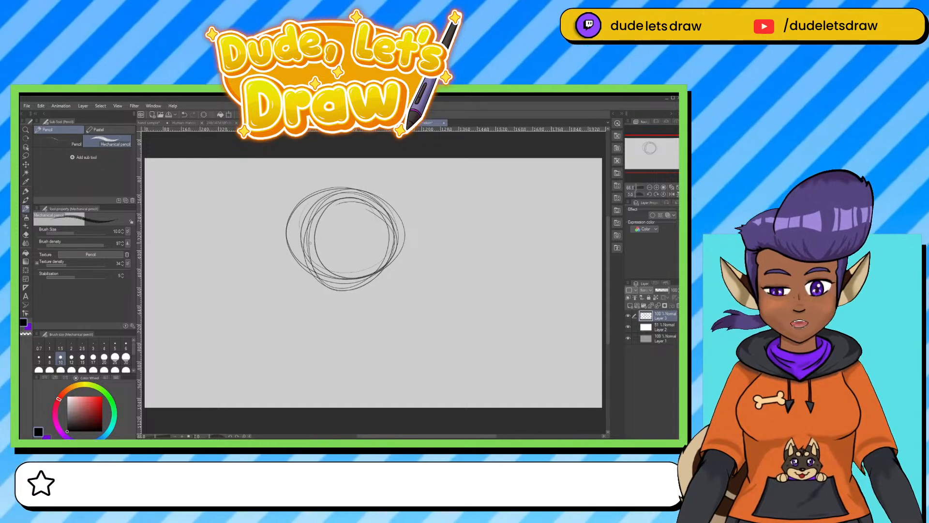
pyautogui.moveTo(301, 238)
pyautogui.mouseDown()
pyautogui.moveTo(303, 263)
pyautogui.moveTo(303, 239)
pyautogui.moveTo(307, 255)
pyautogui.mouseUp()
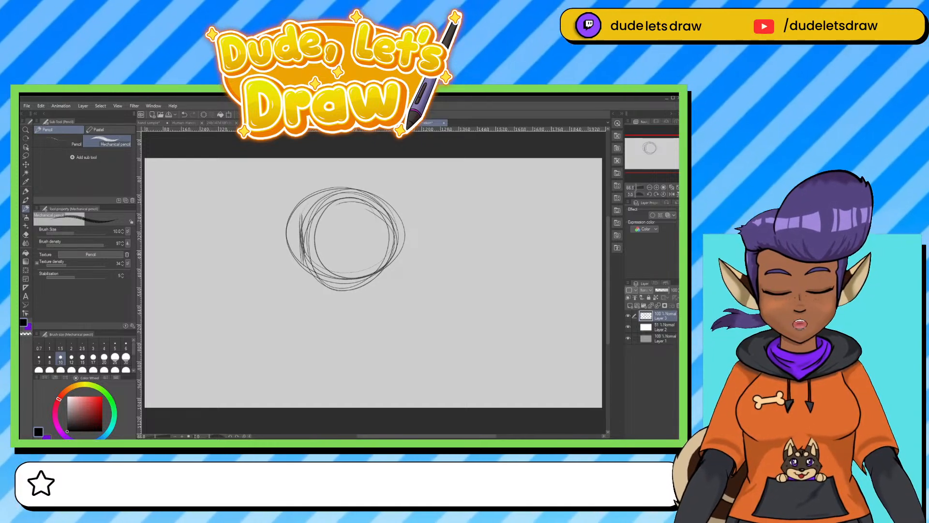
pyautogui.moveTo(298, 215); pyautogui.dragTo(320, 306)
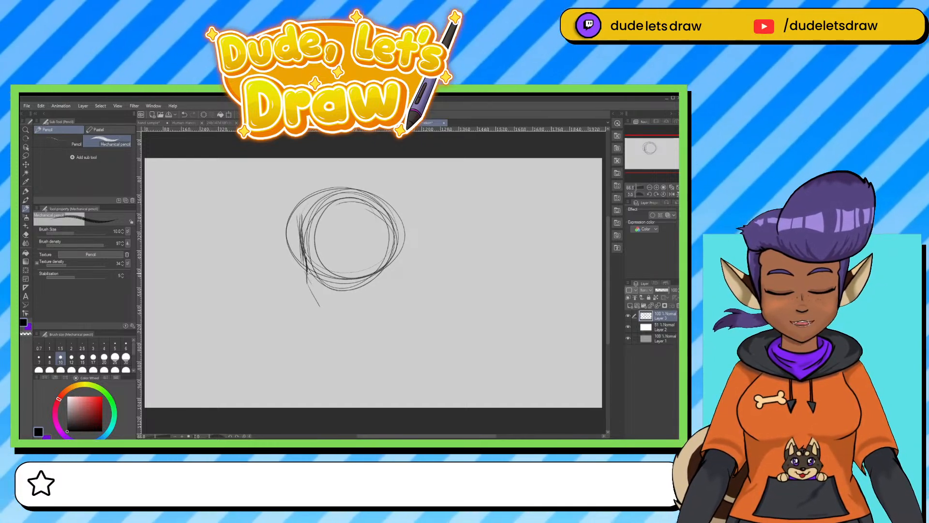
pyautogui.moveTo(307, 272); pyautogui.dragTo(311, 289)
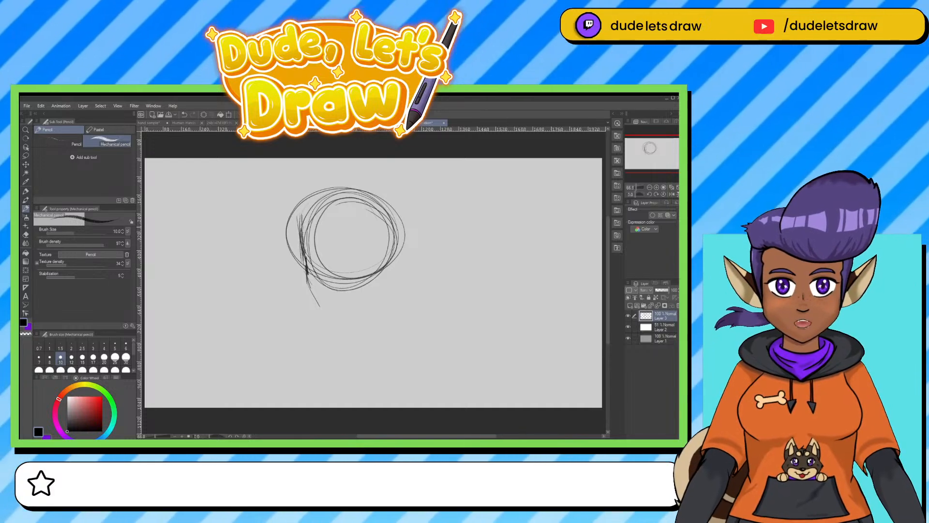
pyautogui.moveTo(301, 221)
pyautogui.mouseDown()
pyautogui.moveTo(340, 186)
pyautogui.moveTo(400, 232)
pyautogui.moveTo(386, 289)
pyautogui.mouseUp()
pyautogui.moveTo(397, 249); pyautogui.dragTo(393, 294)
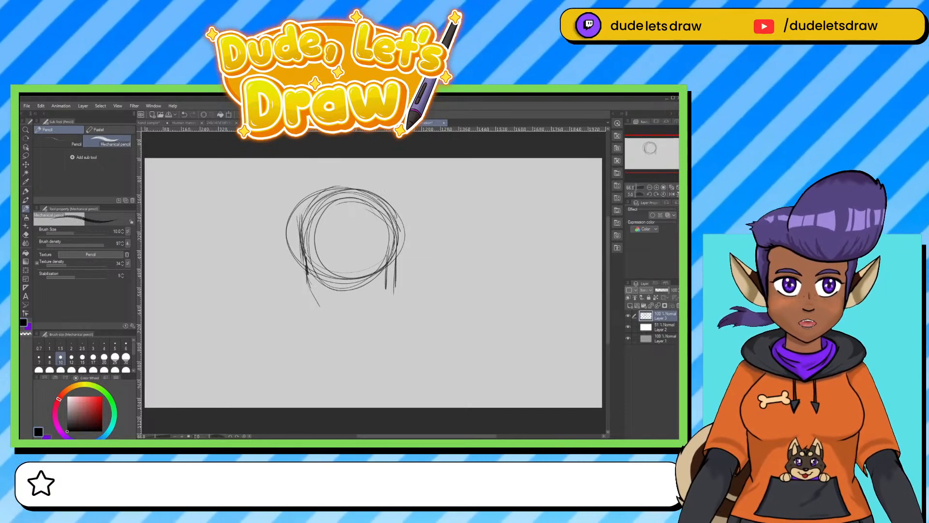
# Erase the circle sketch on Layer 3 with an enlarged Hard eraser.
pyautogui.press('e')
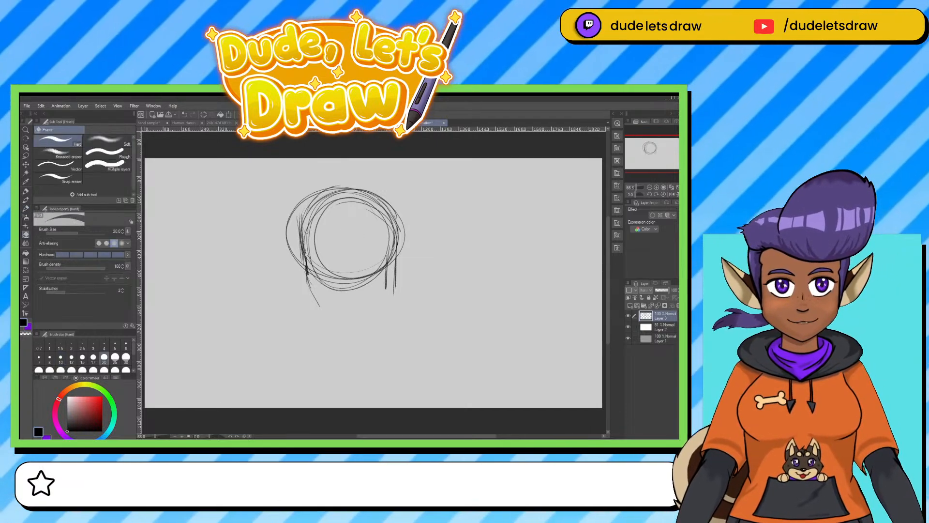
pyautogui.press(']')
pyautogui.press(']')
pyautogui.press(']')
pyautogui.press(']')
pyautogui.press(']')
pyautogui.press(']')
pyautogui.press(']')
pyautogui.moveTo(305, 270)
pyautogui.mouseDown()
pyautogui.moveTo(302, 206)
pyautogui.moveTo(321, 298)
pyautogui.moveTo(300, 285)
pyautogui.mouseUp()
pyautogui.moveTo(376, 300)
pyautogui.mouseDown()
pyautogui.moveTo(409, 243)
pyautogui.moveTo(325, 276)
pyautogui.moveTo(301, 245)
pyautogui.mouseUp()
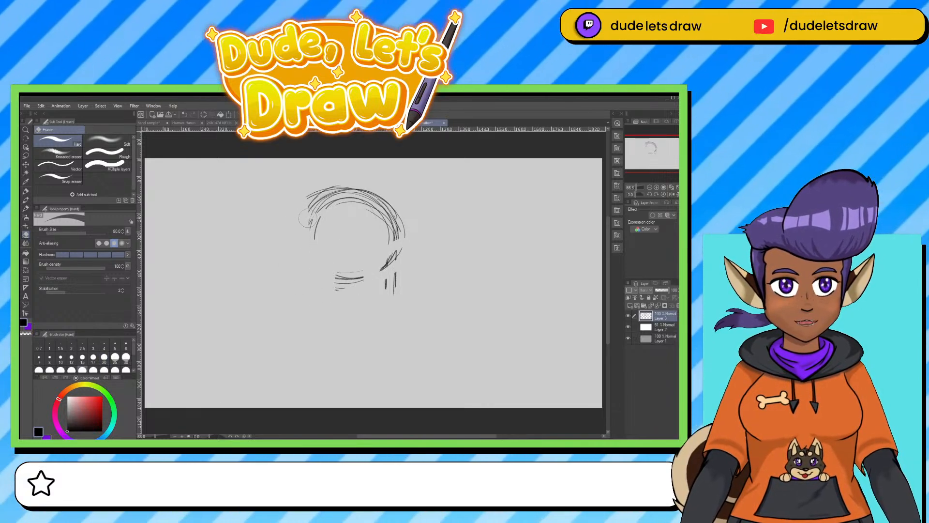
pyautogui.press(']')
pyautogui.press(']')
pyautogui.press(']')
pyautogui.press(']')
pyautogui.press(']')
pyautogui.moveTo(312, 201)
pyautogui.mouseDown()
pyautogui.moveTo(367, 210)
pyautogui.moveTo(298, 247)
pyautogui.moveTo(306, 307)
pyautogui.moveTo(378, 196)
pyautogui.moveTo(363, 246)
pyautogui.moveTo(385, 273)
pyautogui.moveTo(376, 236)
pyautogui.moveTo(296, 237)
pyautogui.mouseUp()
# Sketch a few short loose arcs for a new circle with the size 4 marker pen.
pyautogui.click(25, 192)
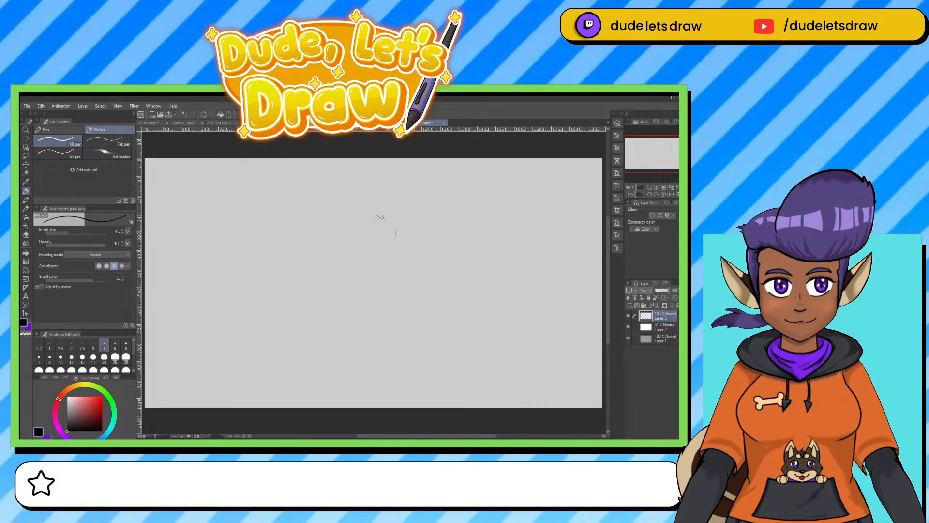
pyautogui.moveTo(312, 205); pyautogui.dragTo(289, 251)
pyautogui.moveTo(366, 234); pyautogui.dragTo(358, 247)
pyautogui.moveTo(278, 220); pyautogui.dragTo(276, 248)
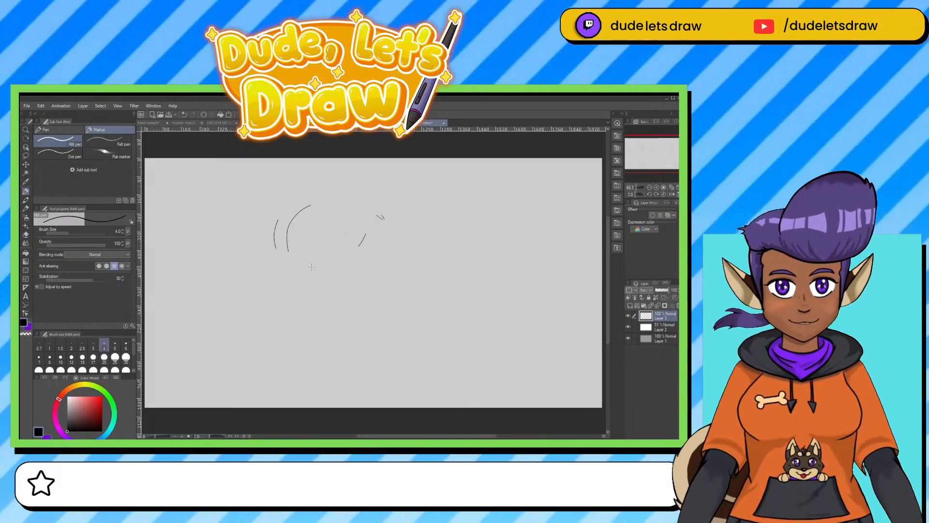
# Sketch a rough head circle with the Mechanical pencil and a vertical face centre line extending well below it.
pyautogui.click(26, 209)
pyautogui.moveTo(291, 201)
pyautogui.mouseDown()
pyautogui.moveTo(347, 288)
pyautogui.moveTo(284, 208)
pyautogui.moveTo(332, 300)
pyautogui.moveTo(318, 197)
pyautogui.moveTo(298, 298)
pyautogui.moveTo(377, 211)
pyautogui.moveTo(285, 269)
pyautogui.moveTo(357, 217)
pyautogui.moveTo(311, 195)
pyautogui.moveTo(308, 240)
pyautogui.mouseUp()
pyautogui.moveTo(309, 179); pyautogui.dragTo(305, 329)
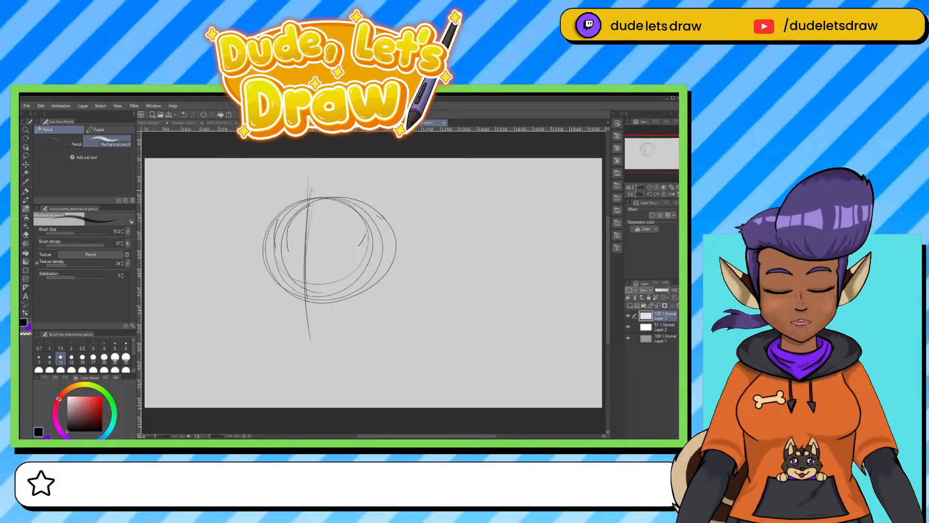
pyautogui.moveTo(307, 218); pyautogui.dragTo(311, 338)
pyautogui.moveTo(307, 301); pyautogui.dragTo(318, 375)
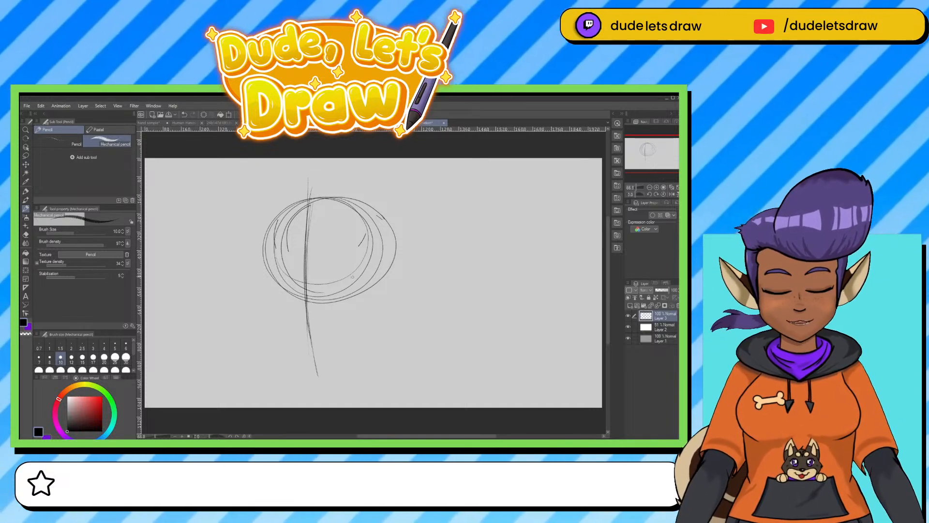
# Sketch both sides of the face down from the circle, joining them in an angular jaw and chin.
pyautogui.scroll(1, 353, 277)
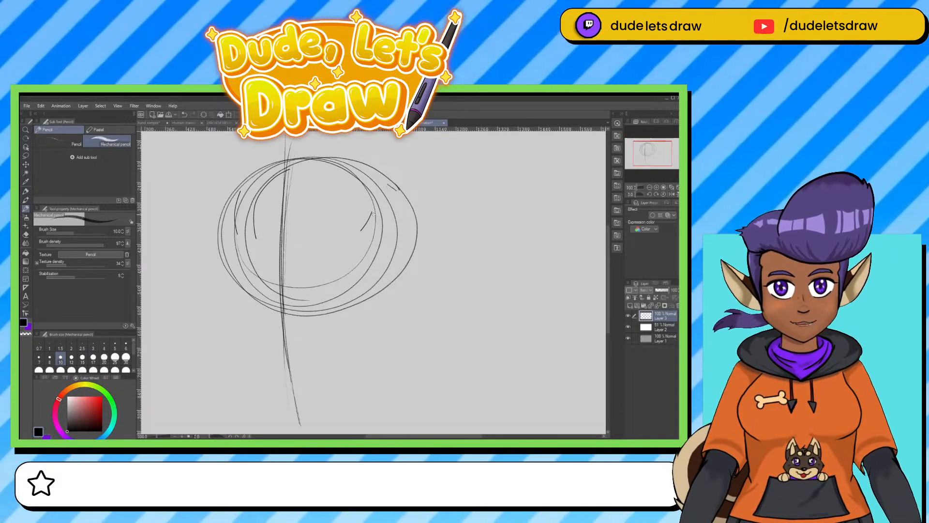
pyautogui.moveTo(374, 213); pyautogui.dragTo(396, 202)
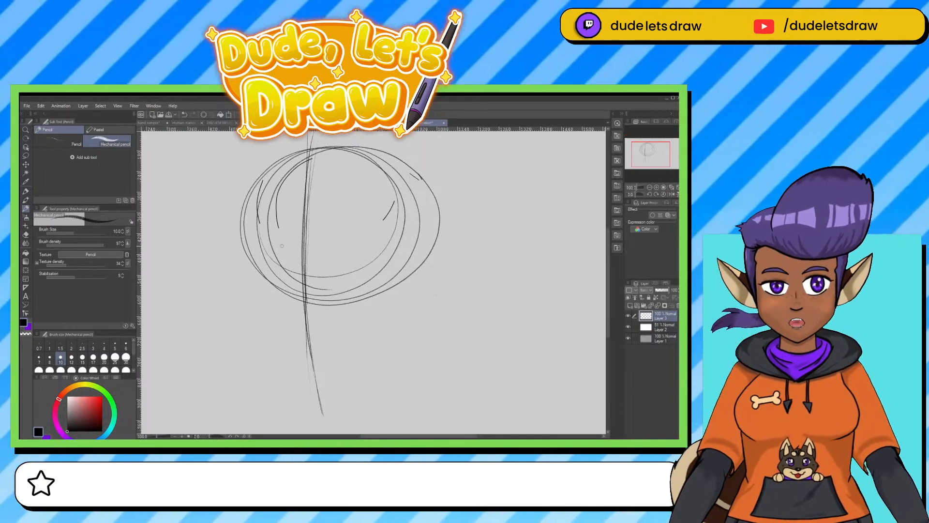
pyautogui.moveTo(251, 237); pyautogui.dragTo(255, 277)
pyautogui.moveTo(251, 211); pyautogui.dragTo(255, 290)
pyautogui.moveTo(252, 243)
pyautogui.mouseDown()
pyautogui.moveTo(269, 332)
pyautogui.moveTo(260, 316)
pyautogui.moveTo(292, 392)
pyautogui.moveTo(299, 384)
pyautogui.moveTo(311, 393)
pyautogui.moveTo(300, 394)
pyautogui.moveTo(331, 395)
pyautogui.moveTo(382, 365)
pyautogui.mouseUp()
pyautogui.moveTo(329, 397)
pyautogui.mouseDown()
pyautogui.moveTo(397, 365)
pyautogui.moveTo(413, 279)
pyautogui.mouseUp()
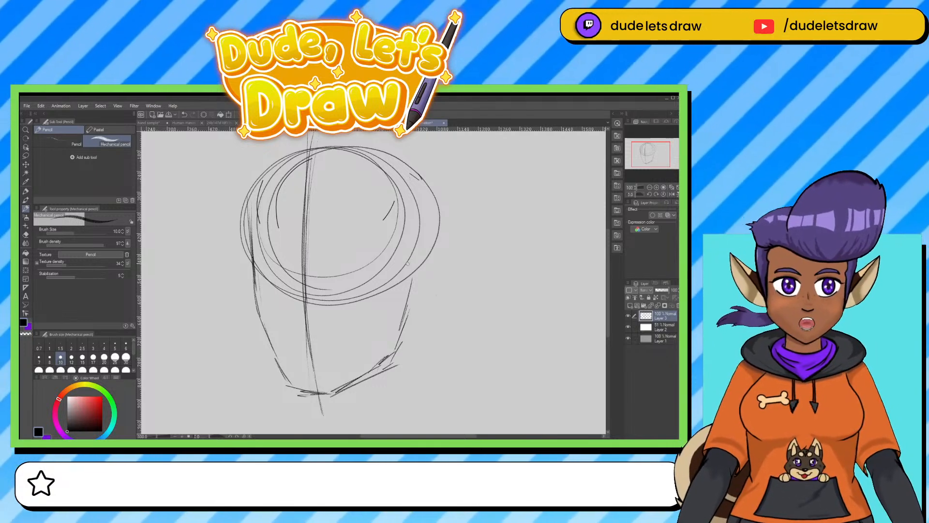
# Rough in the upper curve of the ear where the jaw line meets the right side of the circle.
pyautogui.moveTo(403, 266)
pyautogui.mouseDown()
pyautogui.moveTo(432, 236)
pyautogui.moveTo(434, 268)
pyautogui.moveTo(401, 274)
pyautogui.moveTo(431, 242)
pyautogui.moveTo(439, 291)
pyautogui.moveTo(428, 307)
pyautogui.mouseUp()
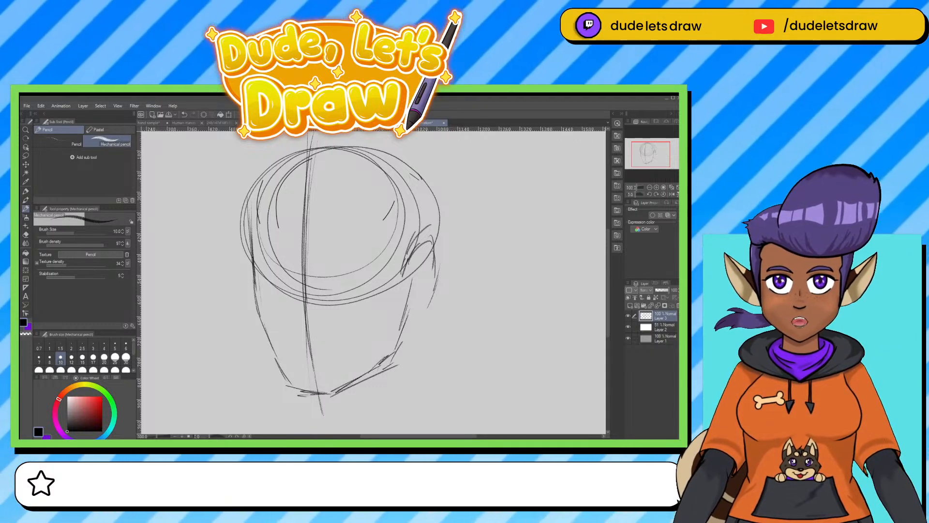
pyautogui.moveTo(404, 277); pyautogui.dragTo(417, 257)
pyautogui.moveTo(409, 265)
pyautogui.mouseDown()
pyautogui.moveTo(428, 263)
pyautogui.moveTo(431, 278)
pyautogui.moveTo(423, 255)
pyautogui.mouseUp()
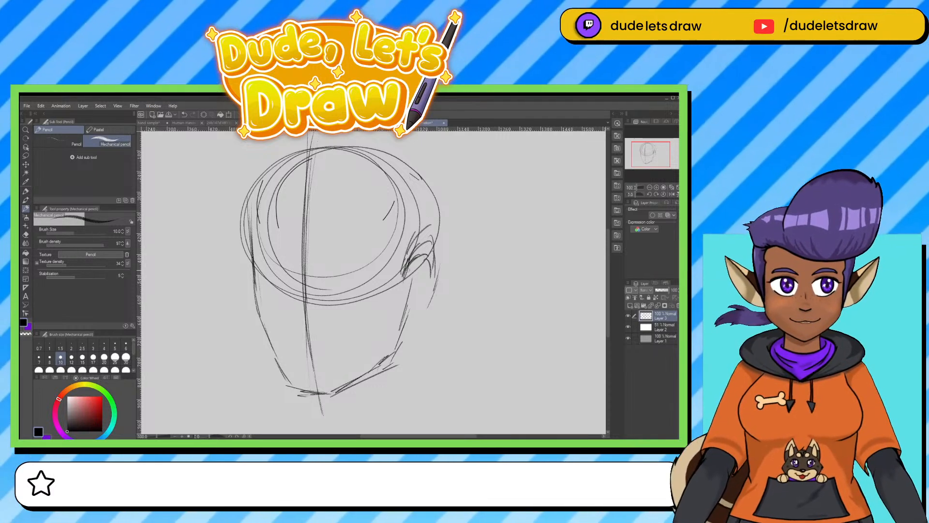
# Darken the left cheek line, and sketch the nose and mouth along the face's centre line.
pyautogui.moveTo(253, 243)
pyautogui.mouseDown()
pyautogui.moveTo(257, 330)
pyautogui.moveTo(283, 371)
pyautogui.mouseUp()
pyautogui.moveTo(296, 247)
pyautogui.mouseDown()
pyautogui.moveTo(288, 313)
pyautogui.moveTo(302, 324)
pyautogui.moveTo(298, 318)
pyautogui.mouseUp()
pyautogui.moveTo(297, 284)
pyautogui.mouseDown()
pyautogui.moveTo(290, 315)
pyautogui.moveTo(303, 326)
pyautogui.moveTo(315, 316)
pyautogui.mouseUp()
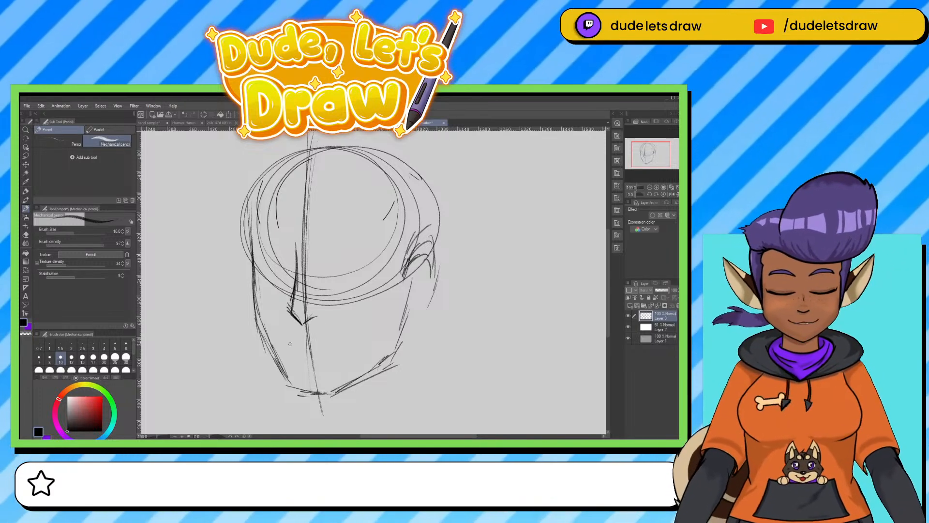
pyautogui.moveTo(289, 346); pyautogui.dragTo(343, 344)
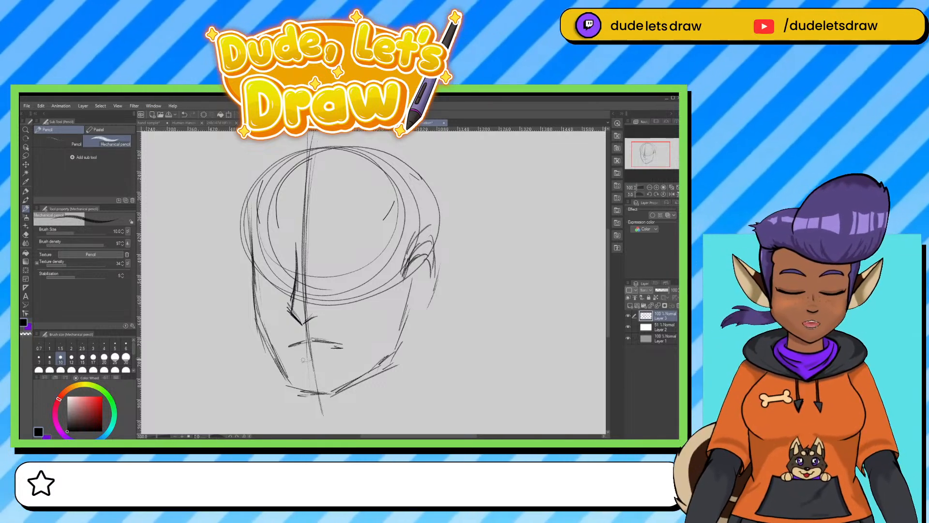
pyautogui.moveTo(300, 361)
pyautogui.mouseDown()
pyautogui.moveTo(329, 358)
pyautogui.moveTo(319, 357)
pyautogui.mouseUp()
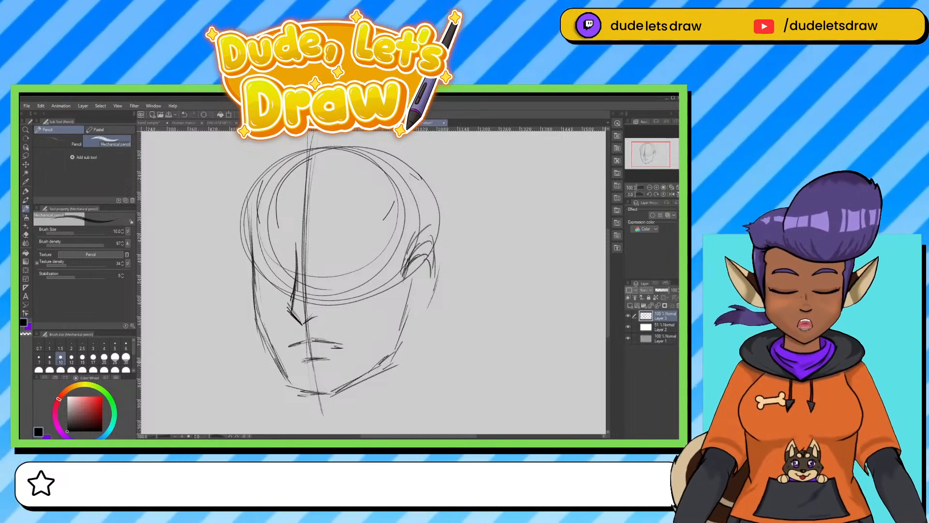
# Darken the right side of the face from the ear down to the jaw and chin.
pyautogui.moveTo(407, 285); pyautogui.dragTo(397, 341)
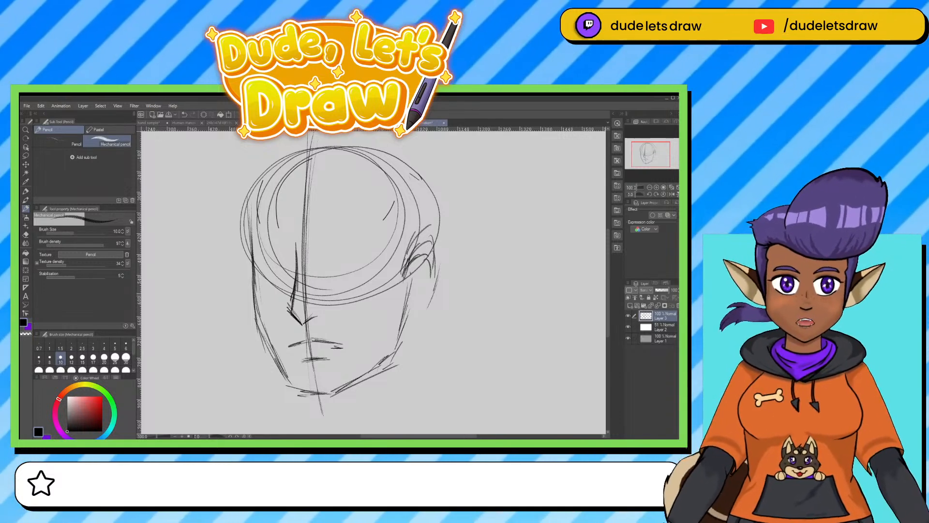
pyautogui.moveTo(407, 302); pyautogui.dragTo(394, 346)
pyautogui.moveTo(405, 279)
pyautogui.mouseDown()
pyautogui.moveTo(386, 347)
pyautogui.moveTo(394, 347)
pyautogui.mouseUp()
pyautogui.moveTo(376, 363); pyautogui.dragTo(344, 387)
# Draw a horizontal eye guideline across the head, extending past both sides of the face.
pyautogui.moveTo(257, 269); pyautogui.dragTo(472, 252)
pyautogui.moveTo(189, 259); pyautogui.dragTo(201, 261)
pyautogui.moveTo(279, 265); pyautogui.dragTo(469, 250)
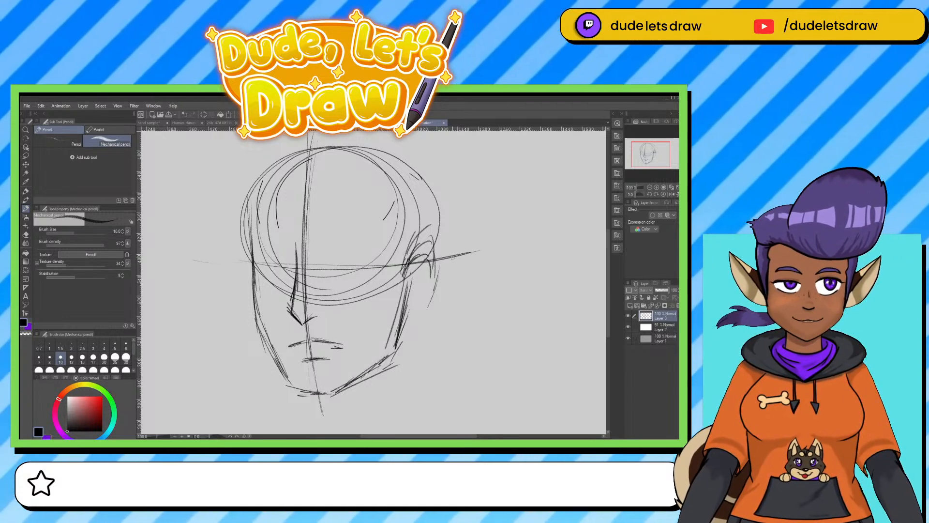
pyautogui.moveTo(252, 270); pyautogui.dragTo(198, 263)
pyautogui.moveTo(219, 265); pyautogui.dragTo(203, 262)
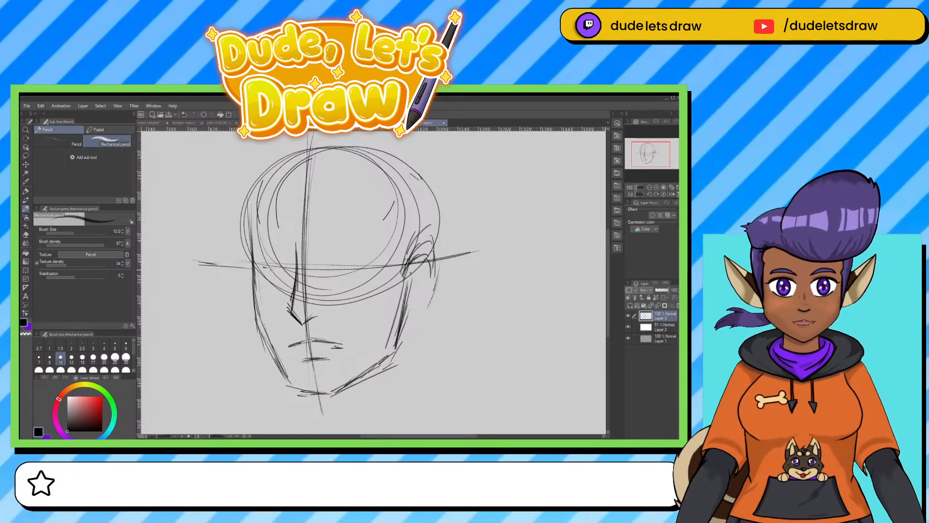
# Draw the left eye's dark lid line and its eyebrow, and add a short stroke across the nose.
pyautogui.moveTo(265, 267); pyautogui.dragTo(286, 270)
pyautogui.moveTo(260, 263); pyautogui.dragTo(287, 271)
pyautogui.moveTo(254, 263)
pyautogui.mouseDown()
pyautogui.moveTo(291, 271)
pyautogui.moveTo(266, 269)
pyautogui.mouseUp()
pyautogui.moveTo(265, 268); pyautogui.dragTo(290, 273)
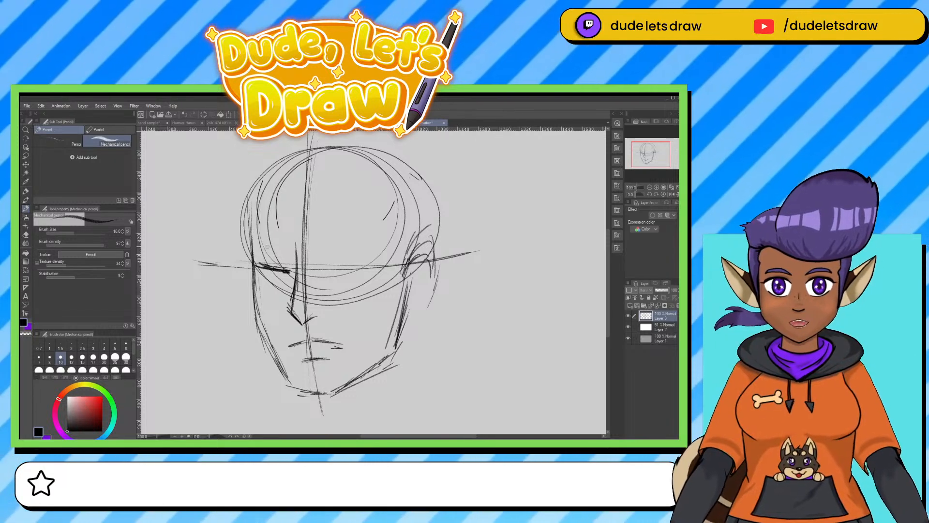
pyautogui.moveTo(259, 247); pyautogui.dragTo(298, 265)
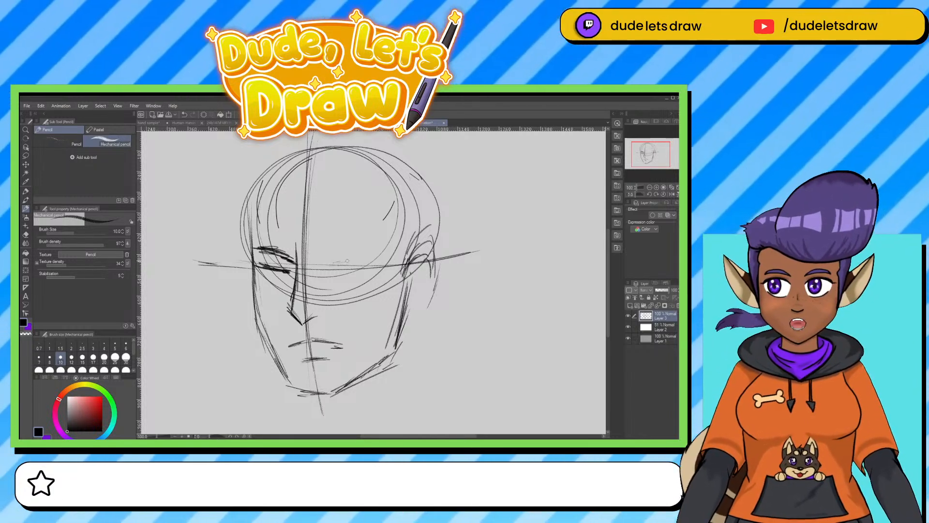
pyautogui.moveTo(280, 286); pyautogui.dragTo(319, 296)
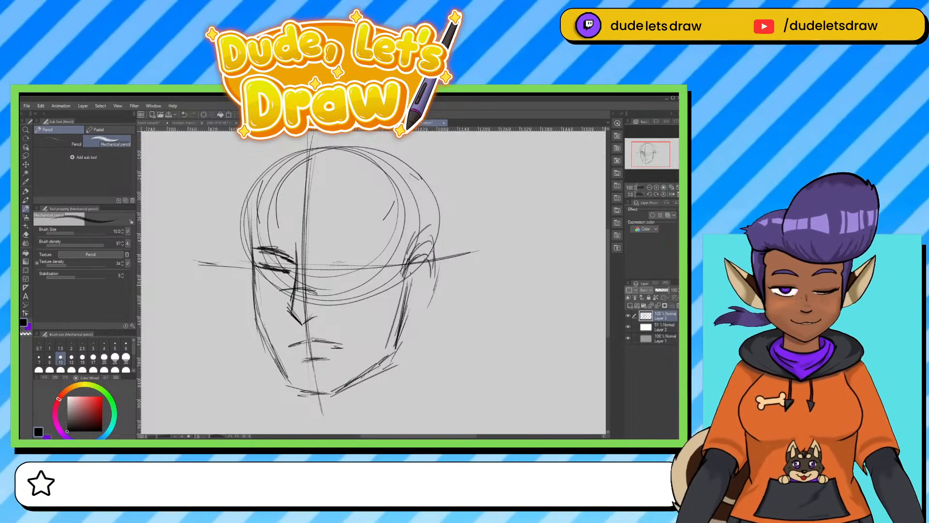
# Outline the ear on the right side of the head down to the jaw and add its inner folds.
pyautogui.moveTo(409, 268)
pyautogui.mouseDown()
pyautogui.moveTo(428, 252)
pyautogui.moveTo(426, 303)
pyautogui.moveTo(399, 324)
pyautogui.mouseUp()
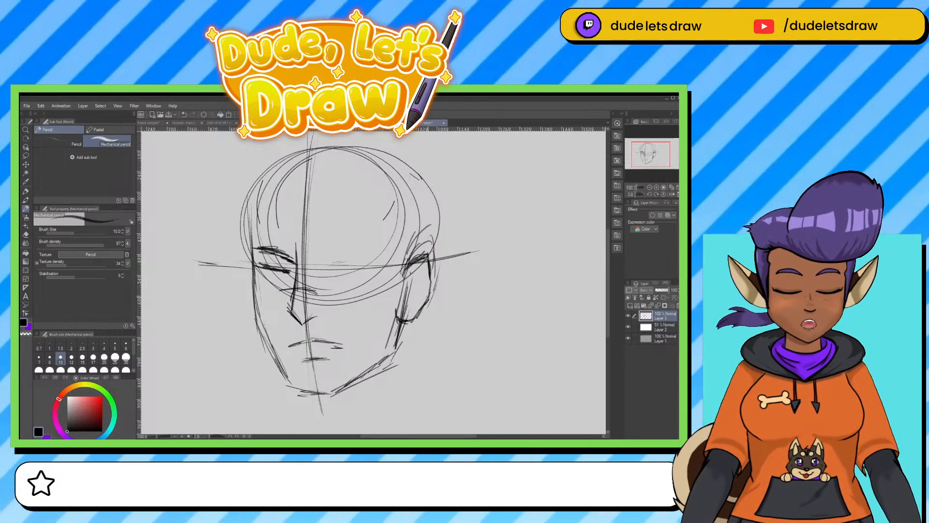
pyautogui.moveTo(428, 296); pyautogui.dragTo(395, 328)
pyautogui.moveTo(411, 277); pyautogui.dragTo(402, 310)
pyautogui.moveTo(413, 270)
pyautogui.mouseDown()
pyautogui.moveTo(405, 305)
pyautogui.moveTo(422, 269)
pyautogui.moveTo(404, 304)
pyautogui.moveTo(418, 294)
pyautogui.moveTo(416, 313)
pyautogui.moveTo(425, 292)
pyautogui.mouseUp()
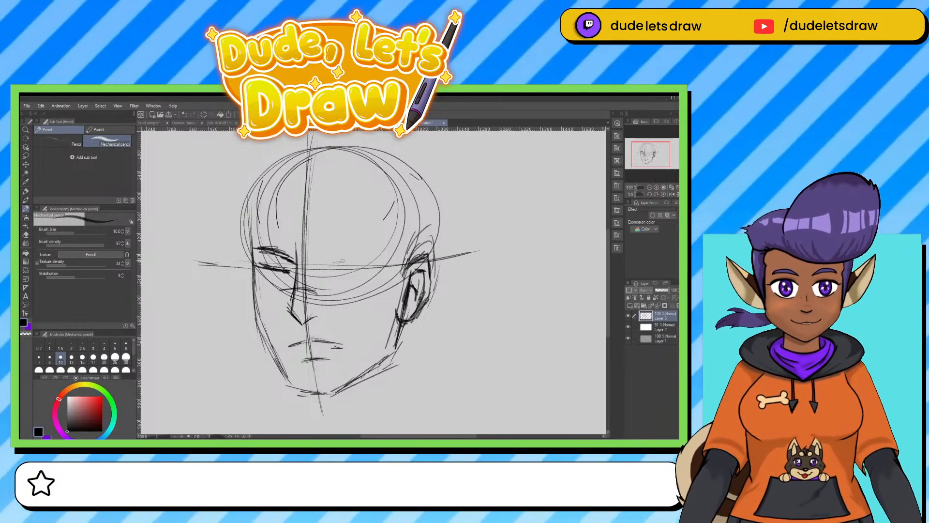
# Draw the right eye with its iris and a dark angled eyebrow, and add a stroke above the left eyebrow.
pyautogui.moveTo(345, 260)
pyautogui.mouseDown()
pyautogui.moveTo(365, 259)
pyautogui.moveTo(342, 277)
pyautogui.moveTo(373, 281)
pyautogui.moveTo(373, 265)
pyautogui.moveTo(349, 277)
pyautogui.moveTo(364, 284)
pyautogui.moveTo(330, 275)
pyautogui.moveTo(360, 284)
pyautogui.moveTo(376, 285)
pyautogui.moveTo(393, 268)
pyautogui.moveTo(323, 267)
pyautogui.moveTo(349, 263)
pyautogui.moveTo(341, 268)
pyautogui.mouseUp()
pyautogui.moveTo(280, 233); pyautogui.dragTo(299, 248)
pyautogui.moveTo(349, 266)
pyautogui.mouseDown()
pyautogui.moveTo(390, 267)
pyautogui.moveTo(335, 274)
pyautogui.moveTo(370, 274)
pyautogui.moveTo(362, 276)
pyautogui.mouseUp()
pyautogui.moveTo(352, 267); pyautogui.dragTo(367, 269)
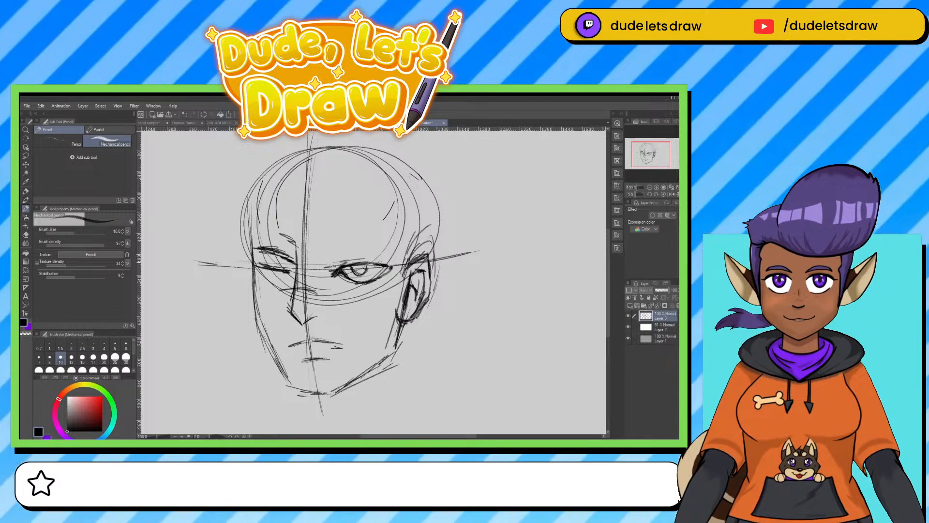
pyautogui.moveTo(356, 267)
pyautogui.mouseDown()
pyautogui.moveTo(368, 266)
pyautogui.moveTo(329, 276)
pyautogui.moveTo(377, 280)
pyautogui.moveTo(389, 268)
pyautogui.mouseUp()
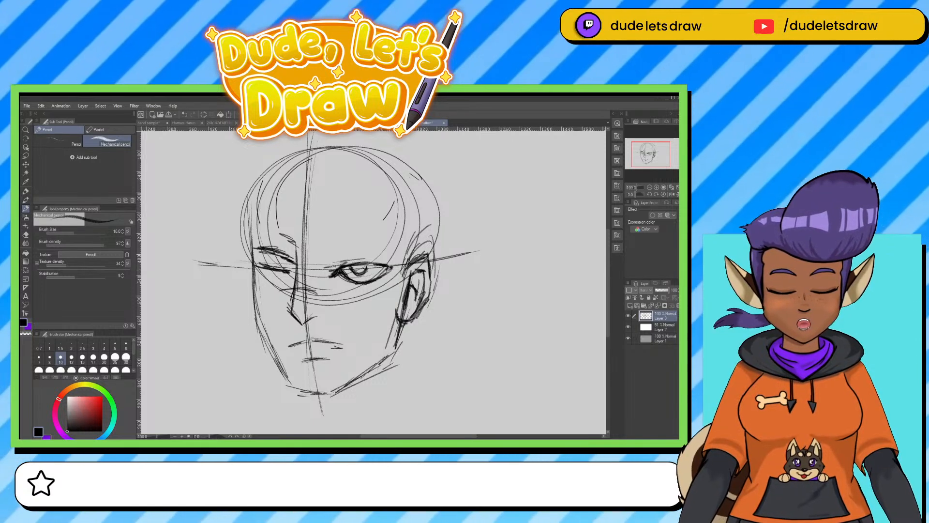
pyautogui.moveTo(326, 266); pyautogui.dragTo(377, 256)
pyautogui.moveTo(324, 266); pyautogui.dragTo(368, 252)
pyautogui.moveTo(324, 267); pyautogui.dragTo(387, 251)
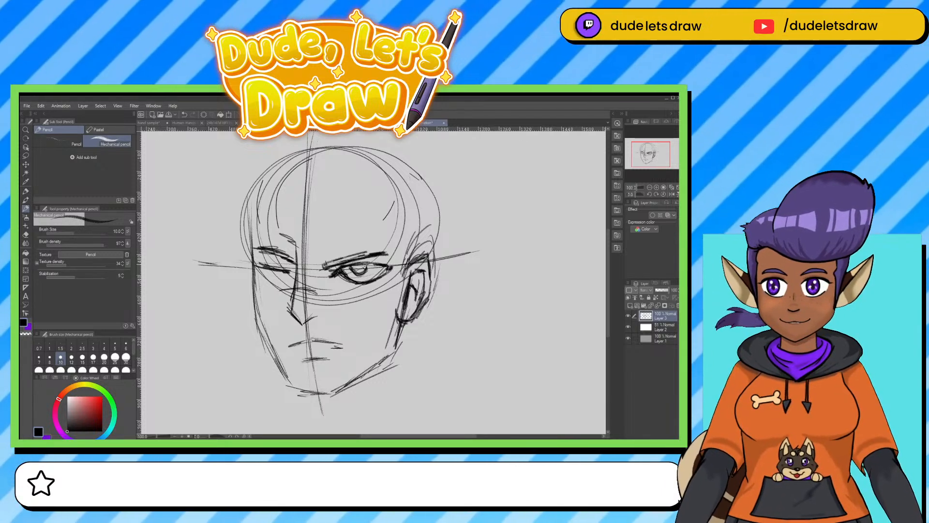
# Darken the left cheek, add the edge of the far ear, and reinforce the inner lines of the right ear.
pyautogui.moveTo(252, 278)
pyautogui.mouseDown()
pyautogui.moveTo(260, 330)
pyautogui.moveTo(285, 368)
pyautogui.mouseUp()
pyautogui.moveTo(250, 245)
pyautogui.mouseDown()
pyautogui.moveTo(245, 293)
pyautogui.moveTo(259, 311)
pyautogui.mouseUp()
pyautogui.moveTo(410, 268)
pyautogui.mouseDown()
pyautogui.moveTo(427, 256)
pyautogui.moveTo(424, 302)
pyautogui.mouseUp()
pyautogui.moveTo(427, 292); pyautogui.dragTo(417, 312)
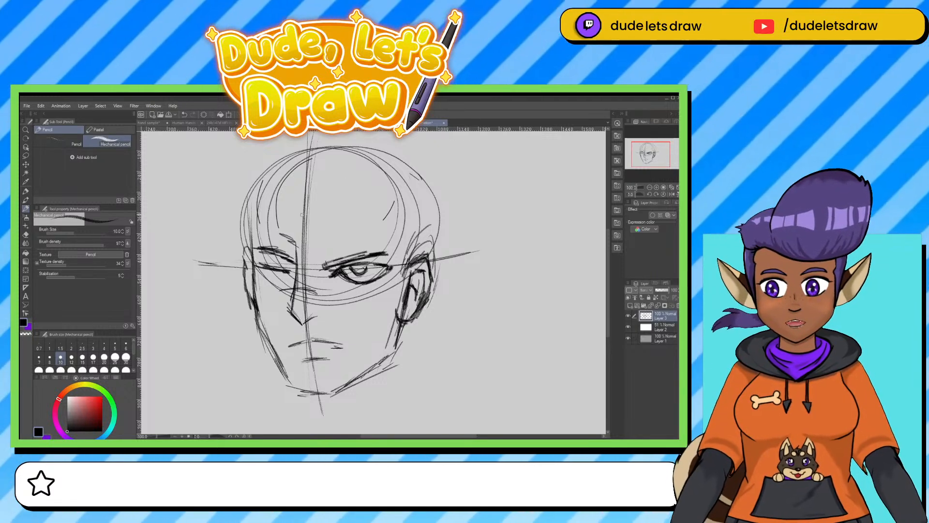
# Outline the top of the skull with darker strokes from the far temple over to the right ear.
pyautogui.moveTo(249, 242)
pyautogui.mouseDown()
pyautogui.moveTo(278, 166)
pyautogui.moveTo(359, 149)
pyautogui.moveTo(409, 175)
pyautogui.moveTo(432, 227)
pyautogui.mouseUp()
pyautogui.moveTo(415, 174); pyautogui.dragTo(434, 253)
pyautogui.moveTo(397, 167)
pyautogui.mouseDown()
pyautogui.moveTo(435, 243)
pyautogui.moveTo(355, 160)
pyautogui.mouseUp()
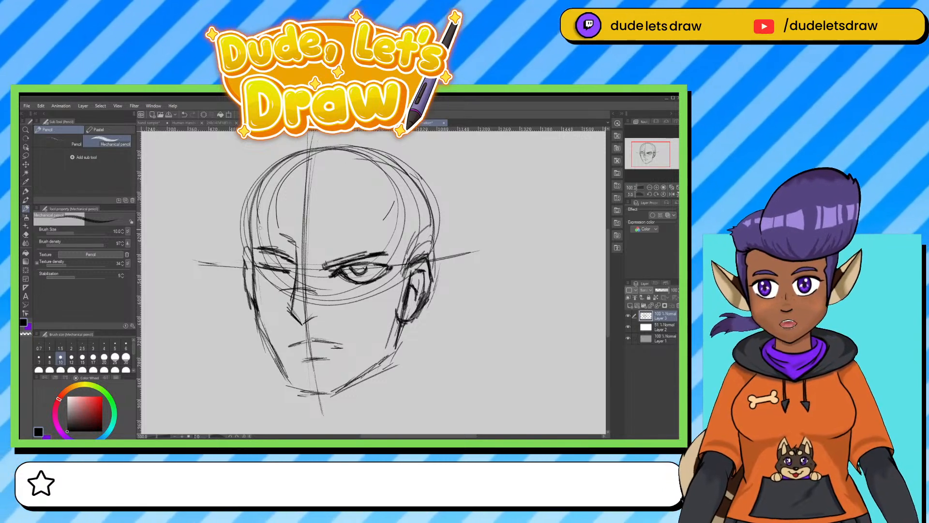
# Sketch a hairline with a central peak across the forehead and down the temple to the right ear.
pyautogui.moveTo(267, 197)
pyautogui.mouseDown()
pyautogui.moveTo(256, 222)
pyautogui.moveTo(271, 195)
pyautogui.moveTo(306, 210)
pyautogui.moveTo(322, 196)
pyautogui.mouseUp()
pyautogui.moveTo(311, 203)
pyautogui.mouseDown()
pyautogui.moveTo(337, 189)
pyautogui.moveTo(380, 188)
pyautogui.moveTo(401, 231)
pyautogui.mouseUp()
pyautogui.moveTo(393, 209); pyautogui.dragTo(396, 296)
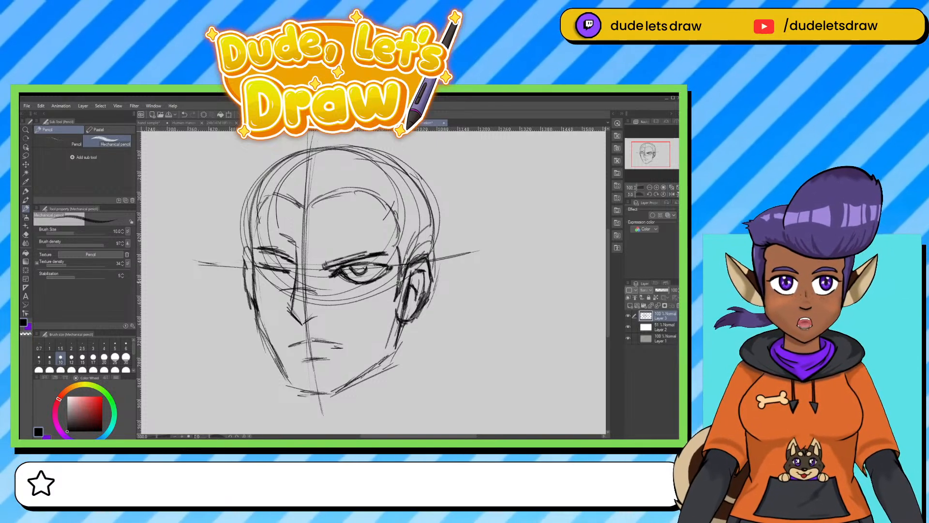
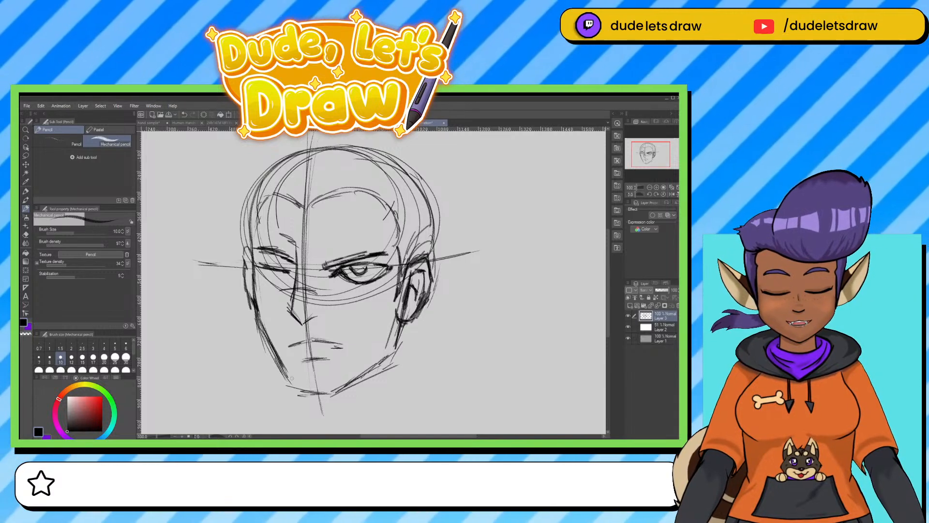
# Darken the left jawline down to the chin and reinforce the underside of the nose.
pyautogui.moveTo(280, 361); pyautogui.dragTo(300, 391)
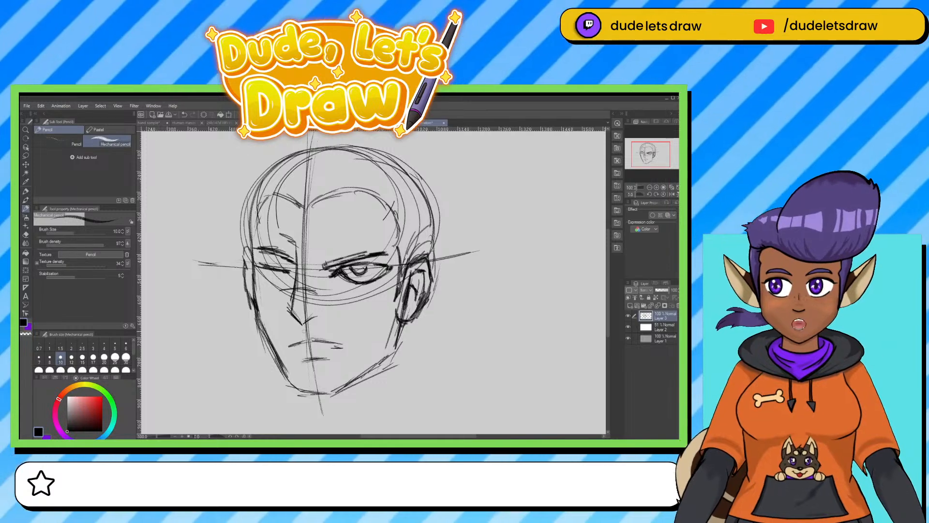
pyautogui.moveTo(294, 313)
pyautogui.mouseDown()
pyautogui.moveTo(303, 324)
pyautogui.moveTo(315, 312)
pyautogui.mouseUp()
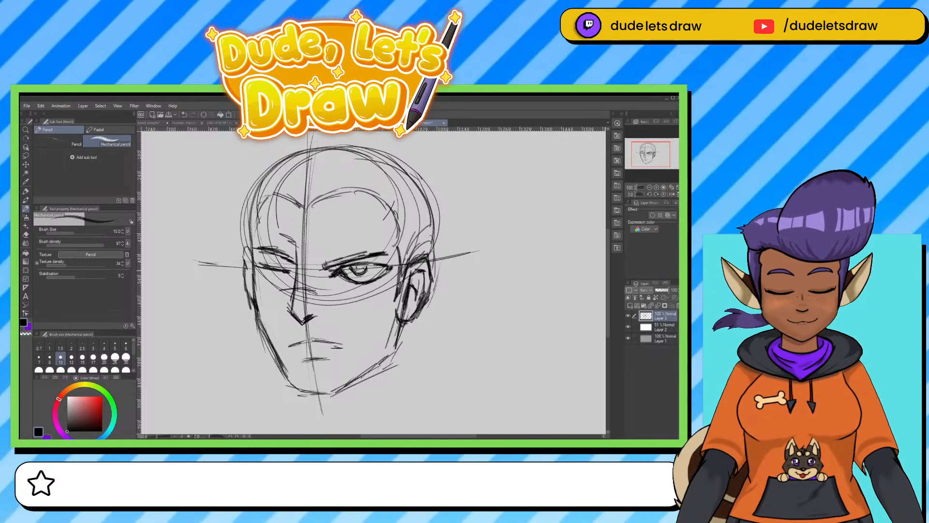
# Draw the first hair strands falling from the central hairline peak, darken the left hairline, and add a short stroke across the nose bridge.
pyautogui.moveTo(386, 239); pyautogui.dragTo(381, 276)
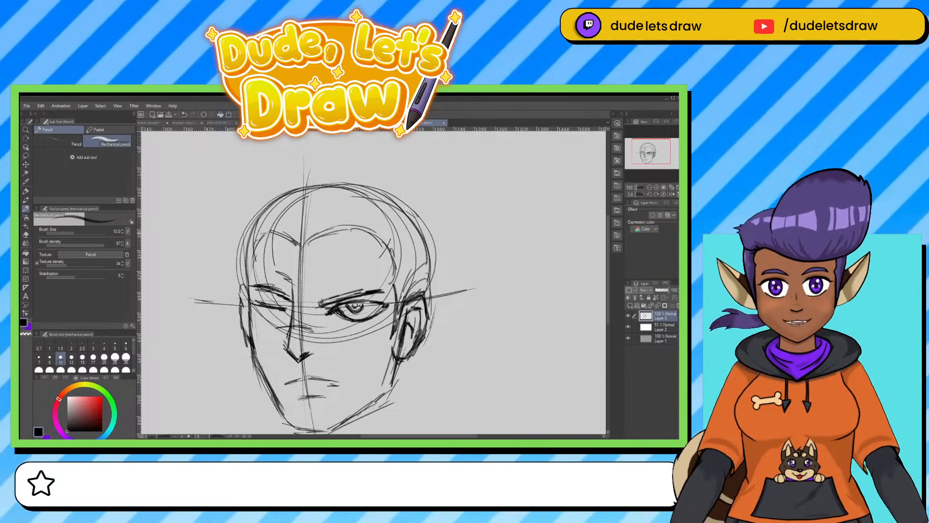
pyautogui.moveTo(272, 233)
pyautogui.mouseDown()
pyautogui.moveTo(254, 236)
pyautogui.moveTo(247, 287)
pyautogui.mouseUp()
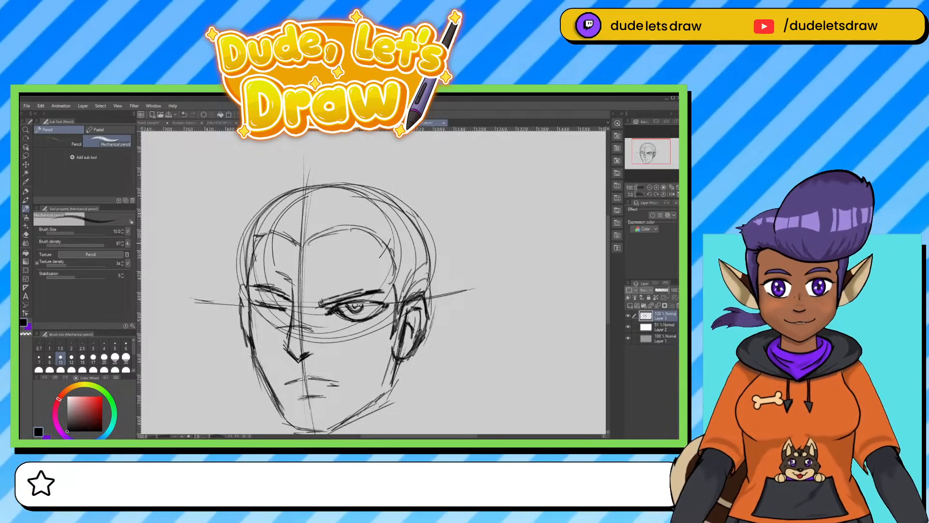
pyautogui.moveTo(295, 234); pyautogui.dragTo(292, 287)
pyautogui.moveTo(293, 242)
pyautogui.mouseDown()
pyautogui.moveTo(306, 293)
pyautogui.moveTo(312, 279)
pyautogui.mouseUp()
pyautogui.moveTo(317, 231)
pyautogui.mouseDown()
pyautogui.moveTo(306, 237)
pyautogui.moveTo(304, 295)
pyautogui.mouseUp()
pyautogui.moveTo(318, 222); pyautogui.dragTo(310, 295)
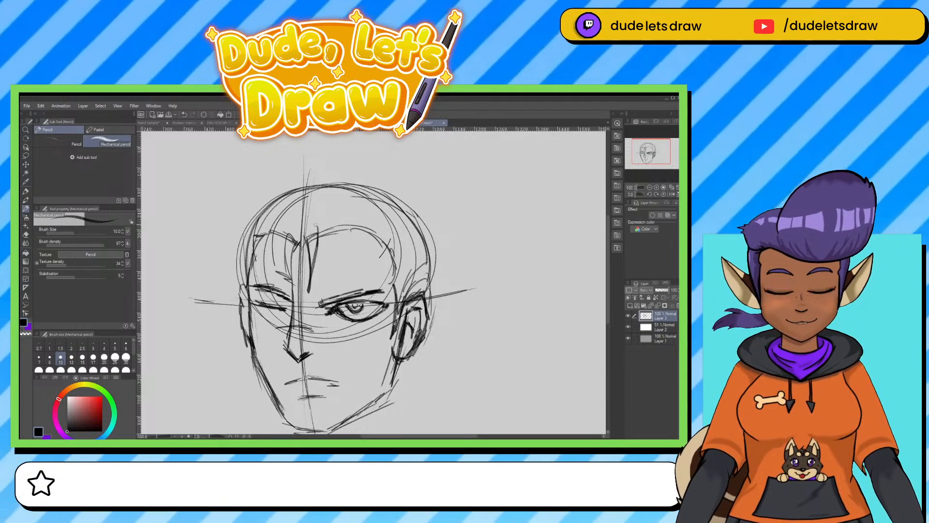
pyautogui.moveTo(280, 326); pyautogui.dragTo(308, 331)
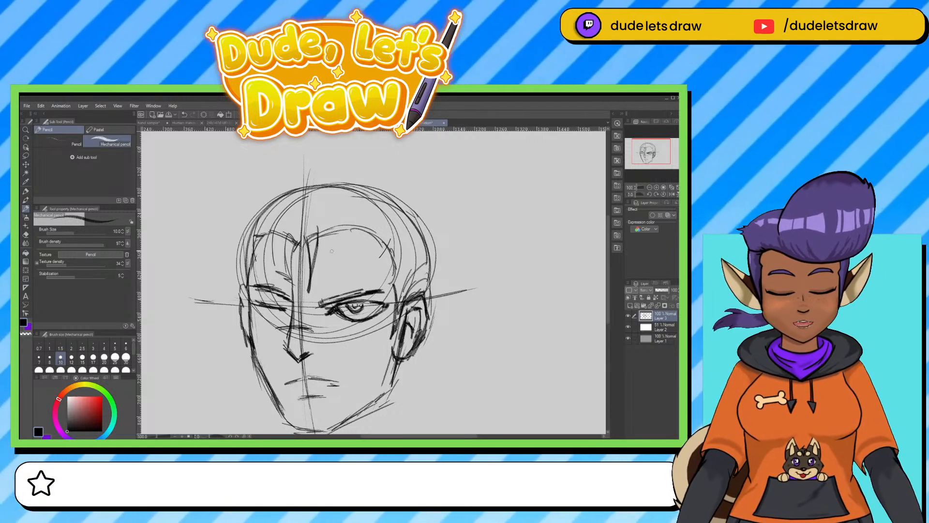
pyautogui.moveTo(303, 237); pyautogui.dragTo(317, 227)
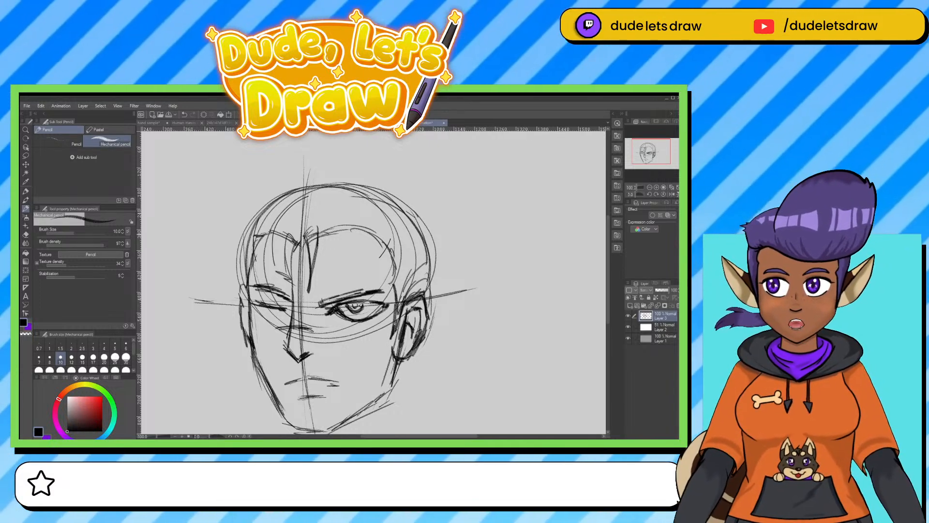
# Draw pointed fringe strands hanging from the hairline across the right forehead and over the left temple.
pyautogui.moveTo(330, 230); pyautogui.dragTo(320, 266)
pyautogui.moveTo(331, 246); pyautogui.dragTo(327, 276)
pyautogui.moveTo(343, 226)
pyautogui.mouseDown()
pyautogui.moveTo(338, 239)
pyautogui.moveTo(330, 230)
pyautogui.moveTo(328, 281)
pyautogui.mouseUp()
pyautogui.moveTo(331, 231); pyautogui.dragTo(318, 284)
pyautogui.moveTo(338, 227)
pyautogui.mouseDown()
pyautogui.moveTo(329, 279)
pyautogui.moveTo(338, 221)
pyautogui.mouseUp()
pyautogui.moveTo(324, 228)
pyautogui.mouseDown()
pyautogui.moveTo(331, 221)
pyautogui.moveTo(340, 265)
pyautogui.mouseUp()
pyautogui.moveTo(356, 244); pyautogui.dragTo(348, 275)
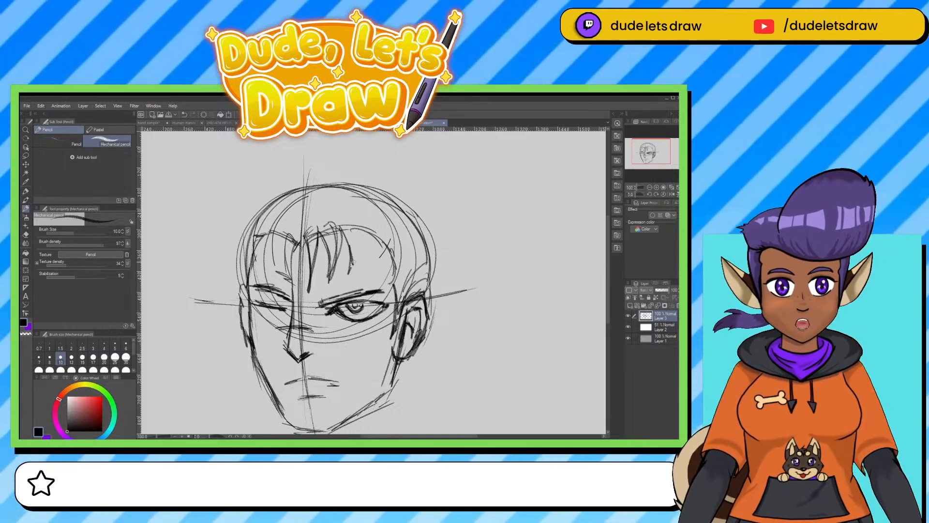
pyautogui.moveTo(363, 229); pyautogui.dragTo(351, 267)
pyautogui.moveTo(353, 218)
pyautogui.mouseDown()
pyautogui.moveTo(363, 234)
pyautogui.moveTo(356, 219)
pyautogui.mouseUp()
pyautogui.moveTo(339, 227); pyautogui.dragTo(350, 219)
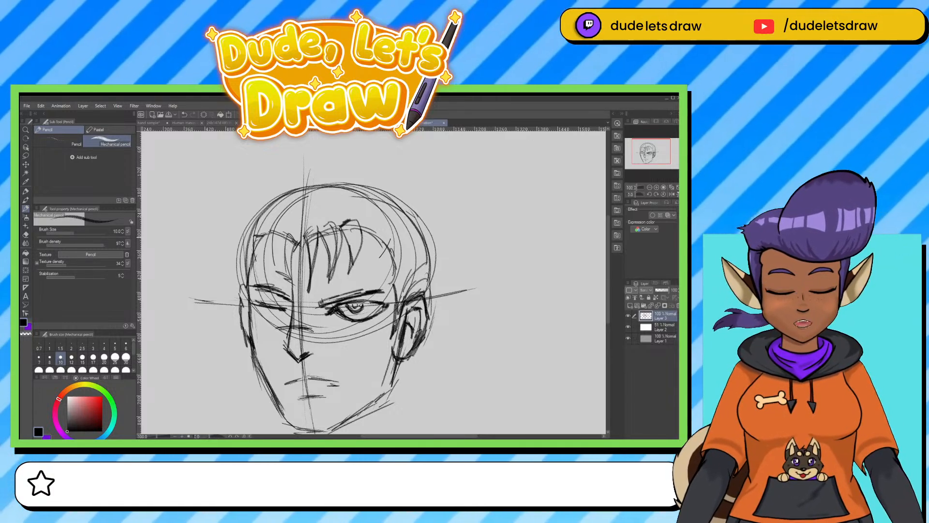
pyautogui.moveTo(284, 229)
pyautogui.mouseDown()
pyautogui.moveTo(269, 256)
pyautogui.moveTo(270, 279)
pyautogui.moveTo(276, 247)
pyautogui.moveTo(249, 280)
pyautogui.mouseUp()
pyautogui.moveTo(263, 236)
pyautogui.mouseDown()
pyautogui.moveTo(255, 279)
pyautogui.moveTo(256, 246)
pyautogui.mouseUp()
# Sketch two long neck lines down from below the right ear and a short line under the chin.
pyautogui.moveTo(259, 189); pyautogui.dragTo(239, 137)
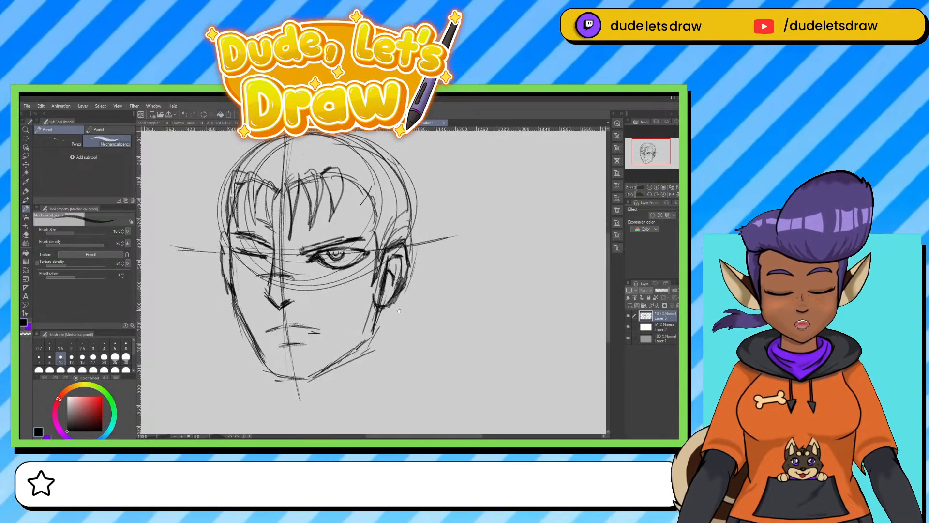
pyautogui.moveTo(398, 304); pyautogui.dragTo(398, 362)
pyautogui.moveTo(398, 297); pyautogui.dragTo(401, 384)
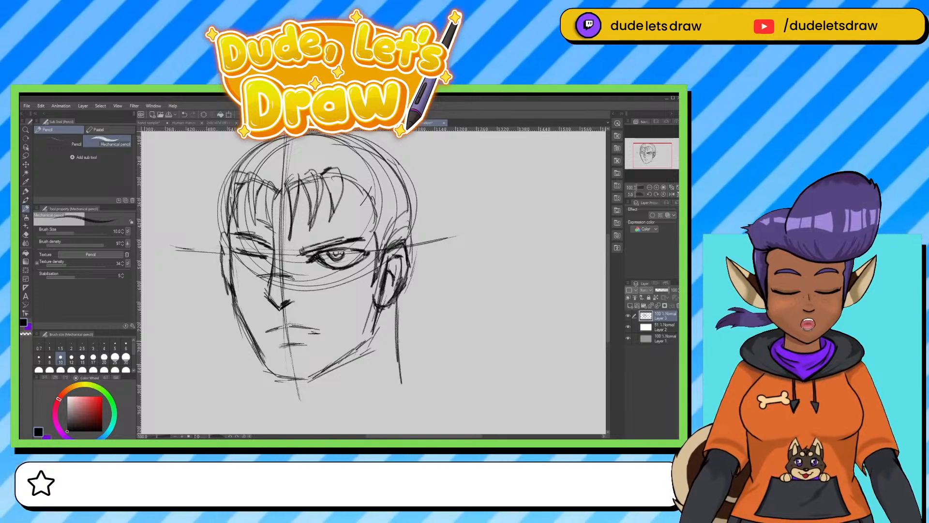
pyautogui.moveTo(398, 332); pyautogui.dragTo(400, 369)
pyautogui.moveTo(382, 317); pyautogui.dragTo(379, 380)
pyautogui.moveTo(383, 309)
pyautogui.mouseDown()
pyautogui.moveTo(379, 379)
pyautogui.moveTo(382, 292)
pyautogui.mouseUp()
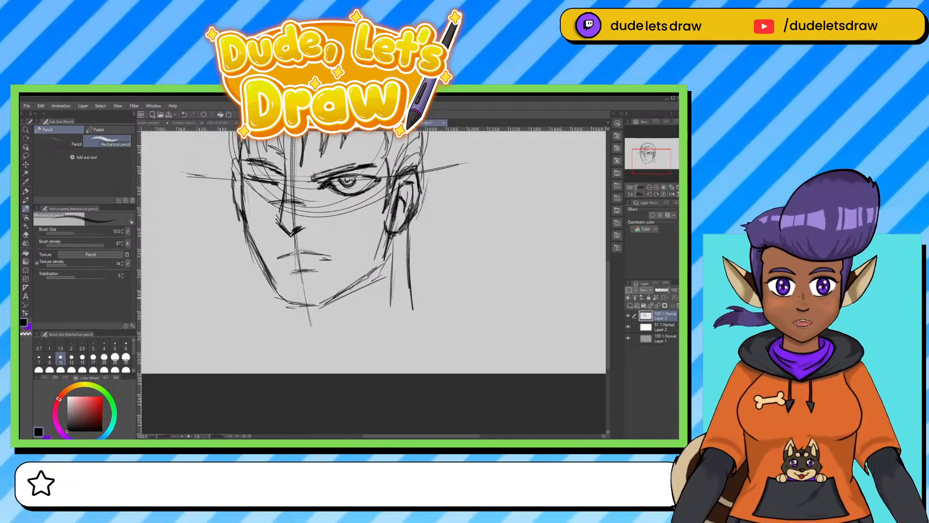
pyautogui.moveTo(284, 311); pyautogui.dragTo(284, 320)
# Add small hair spikes outside the left temple and short strokes at the right corner of the hairline.
pyautogui.moveTo(342, 192); pyautogui.dragTo(331, 355)
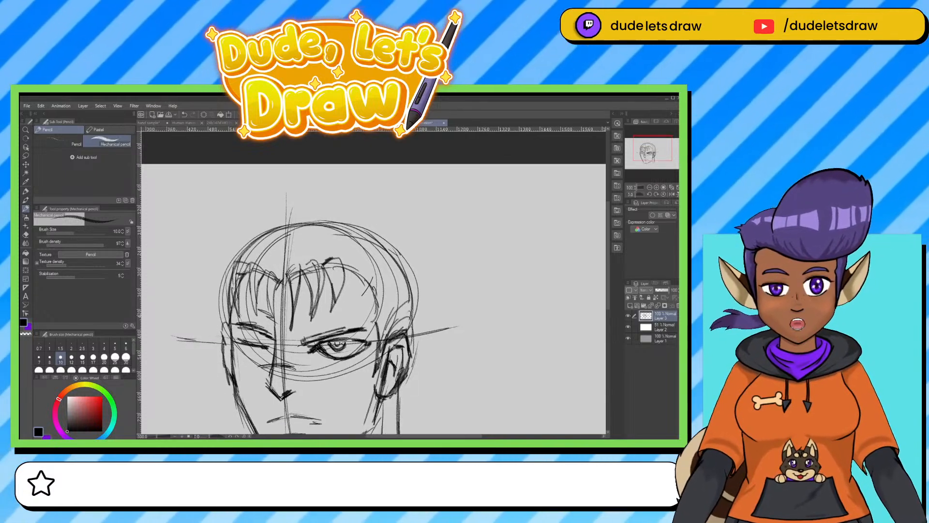
pyautogui.moveTo(224, 320); pyautogui.dragTo(213, 289)
pyautogui.moveTo(213, 289)
pyautogui.mouseDown()
pyautogui.moveTo(226, 304)
pyautogui.moveTo(217, 277)
pyautogui.mouseUp()
pyautogui.moveTo(225, 286); pyautogui.dragTo(218, 270)
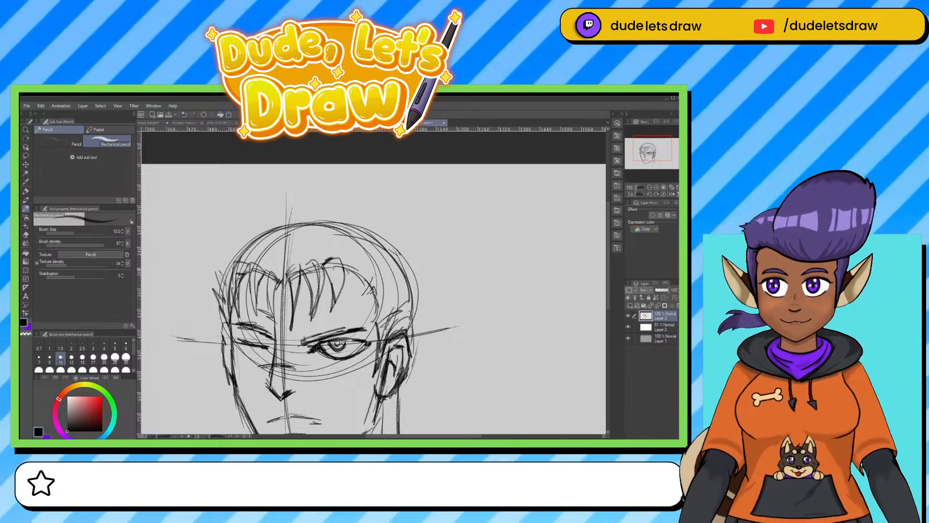
pyautogui.moveTo(356, 266)
pyautogui.mouseDown()
pyautogui.moveTo(345, 275)
pyautogui.moveTo(357, 284)
pyautogui.mouseUp()
pyautogui.moveTo(371, 278); pyautogui.dragTo(361, 289)
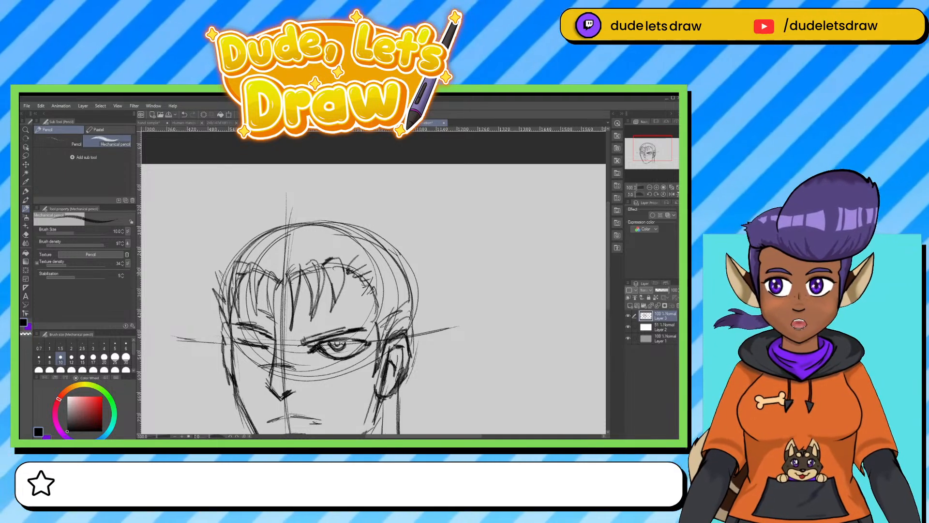
pyautogui.moveTo(371, 242)
pyautogui.mouseDown()
pyautogui.moveTo(347, 266)
pyautogui.moveTo(360, 268)
pyautogui.mouseUp()
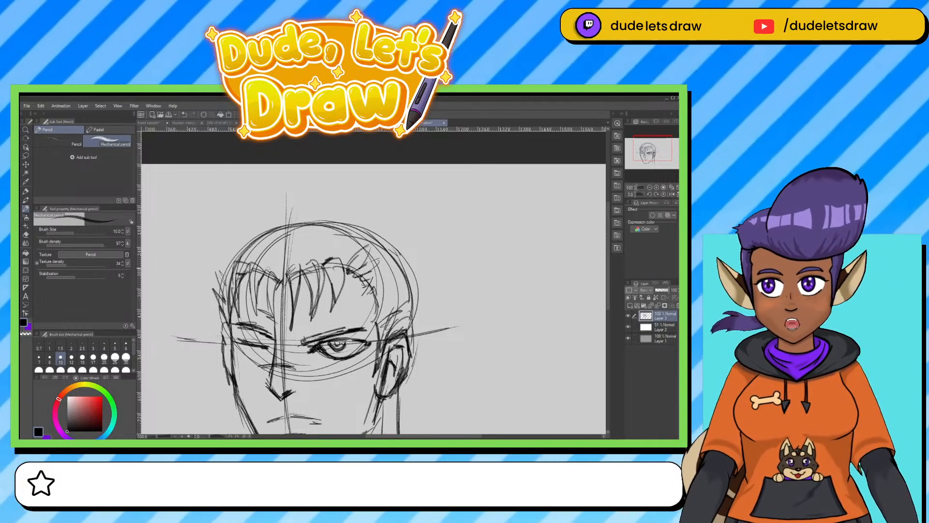
# Draw hair strands rising from the hairline over the top of the skull, with taller spikes above the left temple.
pyautogui.moveTo(266, 236); pyautogui.dragTo(263, 266)
pyautogui.moveTo(280, 221)
pyautogui.mouseDown()
pyautogui.moveTo(269, 258)
pyautogui.moveTo(274, 240)
pyautogui.mouseUp()
pyautogui.moveTo(296, 199); pyautogui.dragTo(289, 262)
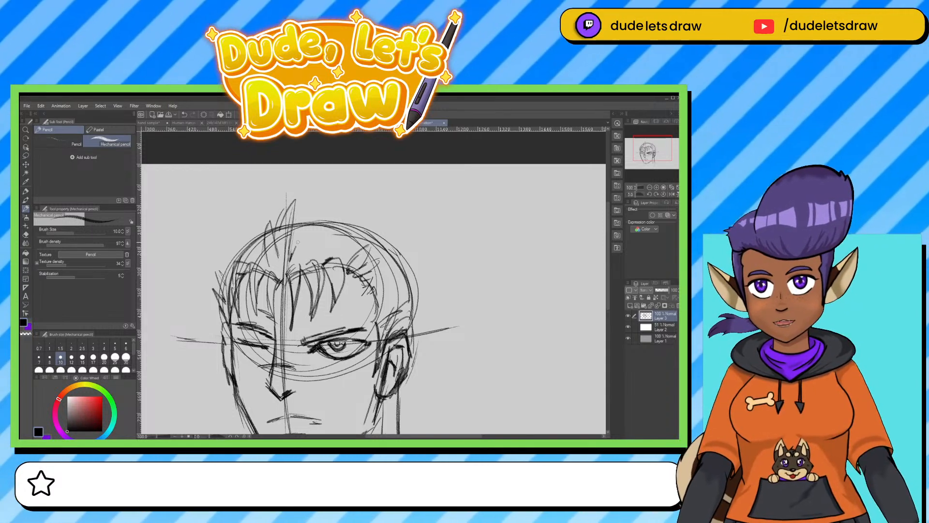
pyautogui.moveTo(306, 225); pyautogui.dragTo(290, 259)
pyautogui.moveTo(290, 261); pyautogui.dragTo(286, 274)
pyautogui.moveTo(314, 219); pyautogui.dragTo(307, 262)
pyautogui.moveTo(333, 218)
pyautogui.mouseDown()
pyautogui.moveTo(324, 264)
pyautogui.moveTo(327, 244)
pyautogui.mouseUp()
pyautogui.moveTo(331, 231)
pyautogui.mouseDown()
pyautogui.moveTo(323, 262)
pyautogui.moveTo(300, 273)
pyautogui.moveTo(314, 269)
pyautogui.mouseUp()
pyautogui.moveTo(316, 262); pyautogui.dragTo(281, 284)
pyautogui.moveTo(334, 224)
pyautogui.mouseDown()
pyautogui.moveTo(325, 251)
pyautogui.moveTo(342, 260)
pyautogui.mouseUp()
pyautogui.moveTo(355, 242); pyautogui.dragTo(344, 262)
pyautogui.moveTo(364, 236); pyautogui.dragTo(352, 263)
pyautogui.moveTo(362, 252); pyautogui.dragTo(350, 269)
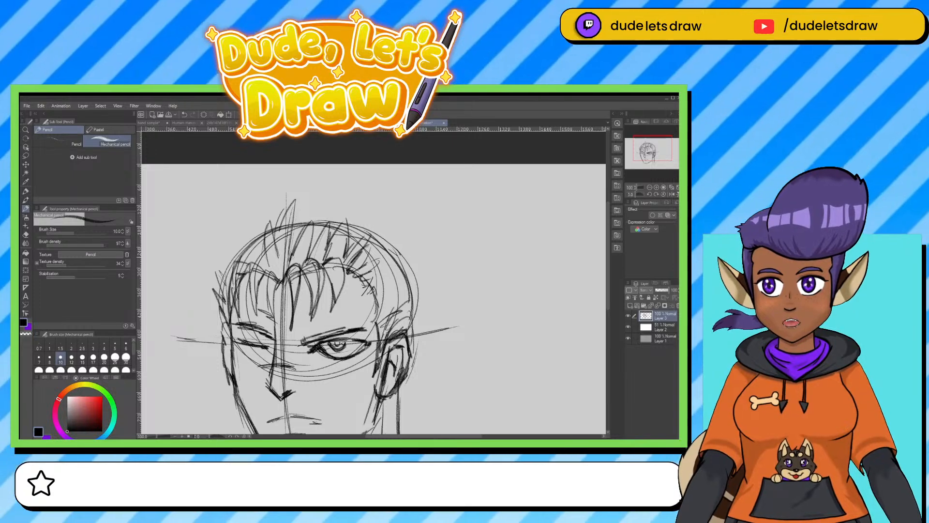
pyautogui.moveTo(257, 239)
pyautogui.mouseDown()
pyautogui.moveTo(251, 268)
pyautogui.moveTo(261, 261)
pyautogui.moveTo(237, 258)
pyautogui.mouseUp()
pyautogui.moveTo(252, 242)
pyautogui.mouseDown()
pyautogui.moveTo(220, 284)
pyautogui.moveTo(207, 224)
pyautogui.moveTo(264, 201)
pyautogui.mouseUp()
# Fill the side of the head above the right ear with short swept-back hair strokes and add small strokes behind the earlobe.
pyautogui.moveTo(417, 214); pyautogui.dragTo(411, 205)
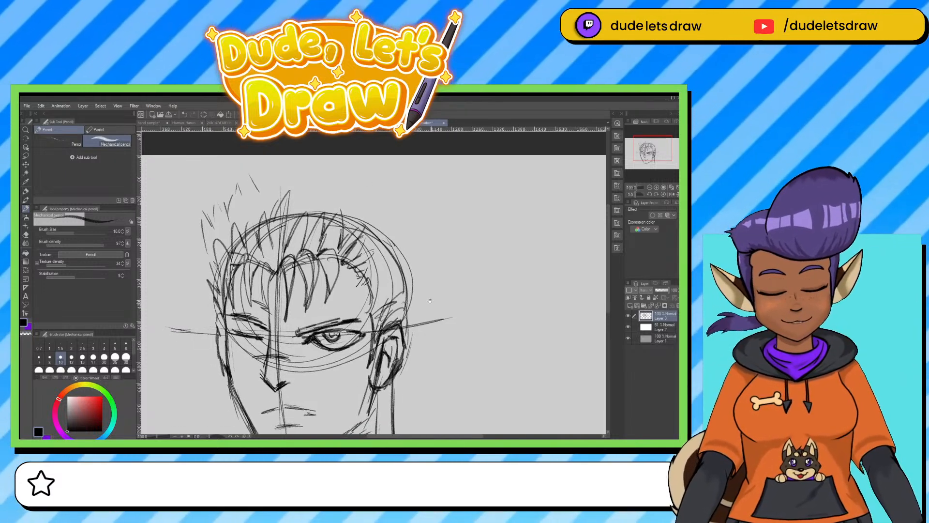
pyautogui.moveTo(355, 272); pyautogui.dragTo(361, 267)
pyautogui.moveTo(357, 287)
pyautogui.mouseDown()
pyautogui.moveTo(366, 271)
pyautogui.moveTo(391, 268)
pyautogui.mouseUp()
pyautogui.moveTo(372, 287)
pyautogui.mouseDown()
pyautogui.moveTo(391, 271)
pyautogui.moveTo(382, 281)
pyautogui.moveTo(400, 277)
pyautogui.moveTo(389, 289)
pyautogui.mouseUp()
pyautogui.moveTo(369, 302); pyautogui.dragTo(392, 299)
pyautogui.moveTo(364, 305)
pyautogui.mouseDown()
pyautogui.moveTo(377, 296)
pyautogui.moveTo(401, 303)
pyautogui.mouseUp()
pyautogui.moveTo(375, 309)
pyautogui.mouseDown()
pyautogui.moveTo(403, 301)
pyautogui.moveTo(386, 315)
pyautogui.mouseUp()
pyautogui.moveTo(386, 233)
pyautogui.mouseDown()
pyautogui.moveTo(361, 246)
pyautogui.moveTo(371, 255)
pyautogui.mouseUp()
pyautogui.moveTo(382, 248); pyautogui.dragTo(372, 257)
pyautogui.moveTo(400, 246)
pyautogui.mouseDown()
pyautogui.moveTo(381, 261)
pyautogui.moveTo(372, 255)
pyautogui.moveTo(384, 262)
pyautogui.moveTo(356, 281)
pyautogui.moveTo(364, 285)
pyautogui.moveTo(383, 262)
pyautogui.moveTo(393, 272)
pyautogui.mouseUp()
pyautogui.moveTo(399, 269)
pyautogui.mouseDown()
pyautogui.moveTo(386, 275)
pyautogui.moveTo(394, 285)
pyautogui.mouseUp()
pyautogui.moveTo(419, 278); pyautogui.dragTo(391, 295)
pyautogui.moveTo(423, 287)
pyautogui.mouseDown()
pyautogui.moveTo(395, 295)
pyautogui.moveTo(407, 300)
pyautogui.mouseUp()
pyautogui.moveTo(409, 299)
pyautogui.mouseDown()
pyautogui.moveTo(400, 304)
pyautogui.moveTo(400, 292)
pyautogui.moveTo(388, 293)
pyautogui.mouseUp()
pyautogui.moveTo(372, 305); pyautogui.dragTo(397, 294)
pyautogui.moveTo(366, 324); pyautogui.dragTo(379, 305)
pyautogui.moveTo(371, 312); pyautogui.dragTo(413, 310)
pyautogui.moveTo(414, 311); pyautogui.dragTo(399, 324)
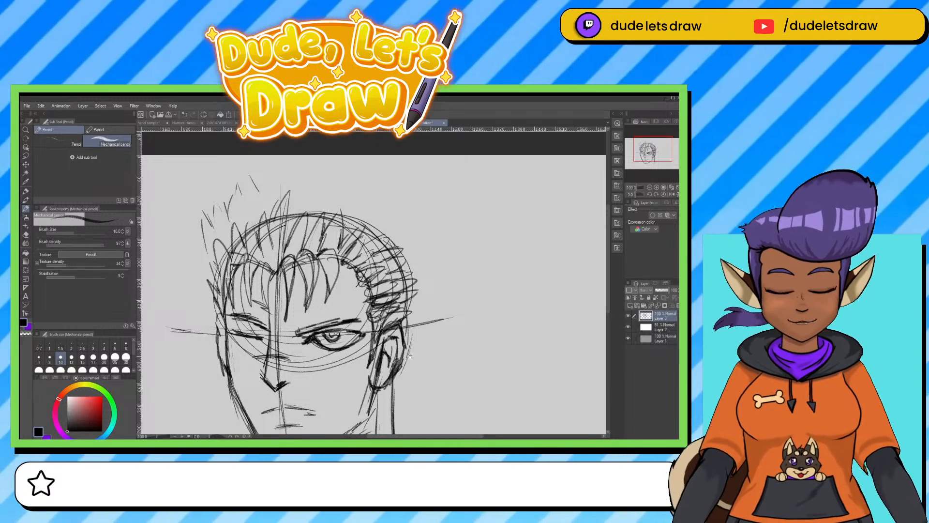
pyautogui.moveTo(387, 380)
pyautogui.mouseDown()
pyautogui.moveTo(391, 344)
pyautogui.moveTo(394, 363)
pyautogui.mouseUp()
pyautogui.moveTo(392, 357); pyautogui.dragTo(392, 359)
# Add tall pointed hair tufts standing above the centre of the skull.
pyautogui.moveTo(293, 174)
pyautogui.mouseDown()
pyautogui.moveTo(311, 155)
pyautogui.moveTo(306, 171)
pyautogui.mouseUp()
pyautogui.moveTo(283, 226)
pyautogui.mouseDown()
pyautogui.moveTo(306, 180)
pyautogui.moveTo(270, 222)
pyautogui.moveTo(294, 158)
pyautogui.moveTo(301, 219)
pyautogui.mouseUp()
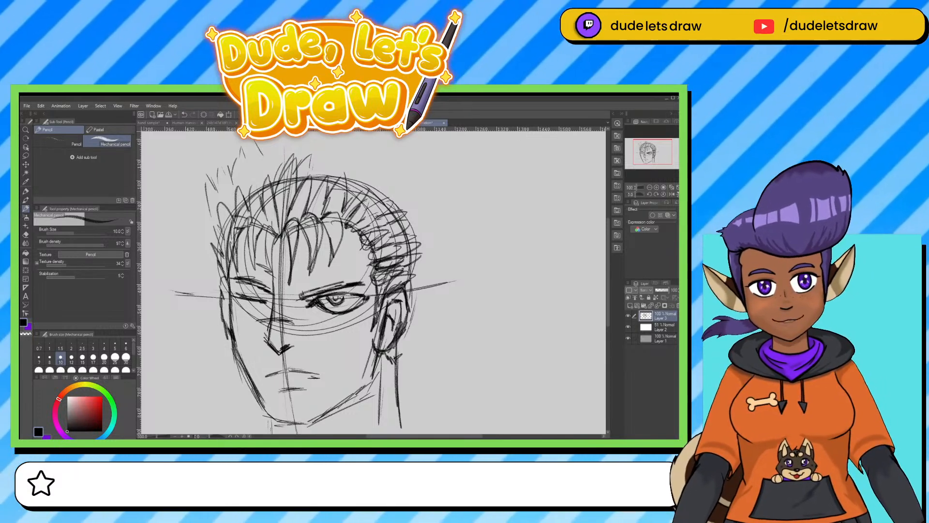
pyautogui.moveTo(293, 176); pyautogui.dragTo(318, 147)
pyautogui.moveTo(319, 153)
pyautogui.mouseDown()
pyautogui.moveTo(309, 196)
pyautogui.moveTo(318, 183)
pyautogui.mouseUp()
pyautogui.moveTo(323, 187)
pyautogui.mouseDown()
pyautogui.moveTo(324, 220)
pyautogui.moveTo(308, 204)
pyautogui.mouseUp()
pyautogui.moveTo(310, 188); pyautogui.dragTo(303, 242)
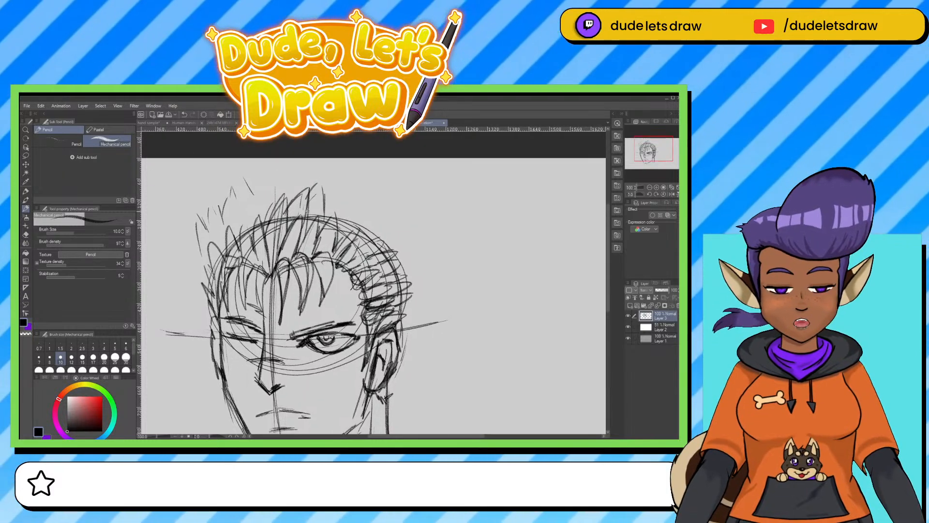
# Continue the row of upright hair spikes from the centre over the upper right of the skull.
pyautogui.moveTo(310, 204); pyautogui.dragTo(322, 189)
pyautogui.moveTo(324, 198)
pyautogui.mouseDown()
pyautogui.moveTo(326, 224)
pyautogui.moveTo(342, 196)
pyautogui.moveTo(348, 228)
pyautogui.mouseUp()
pyautogui.moveTo(349, 202); pyautogui.dragTo(344, 234)
pyautogui.moveTo(345, 222); pyautogui.dragTo(361, 199)
pyautogui.moveTo(360, 199); pyautogui.dragTo(361, 239)
pyautogui.moveTo(343, 239); pyautogui.dragTo(337, 249)
pyautogui.moveTo(361, 221)
pyautogui.mouseDown()
pyautogui.moveTo(351, 260)
pyautogui.moveTo(383, 202)
pyautogui.moveTo(378, 229)
pyautogui.mouseUp()
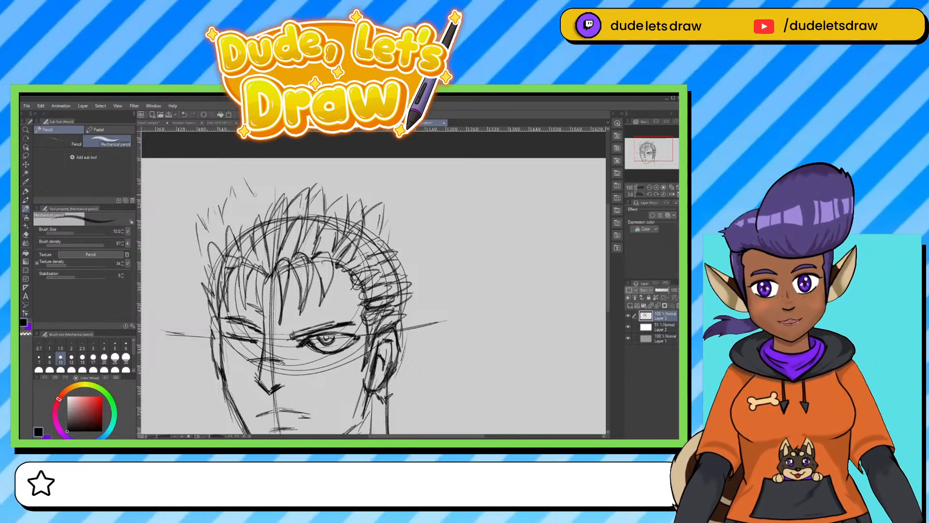
# Draw the jagged outer hair contour from the top down the left side, and add spikes behind the right ear.
pyautogui.moveTo(264, 179)
pyautogui.mouseDown()
pyautogui.moveTo(277, 161)
pyautogui.moveTo(291, 176)
pyautogui.moveTo(300, 160)
pyautogui.moveTo(306, 175)
pyautogui.moveTo(236, 199)
pyautogui.moveTo(223, 194)
pyautogui.moveTo(222, 214)
pyautogui.mouseUp()
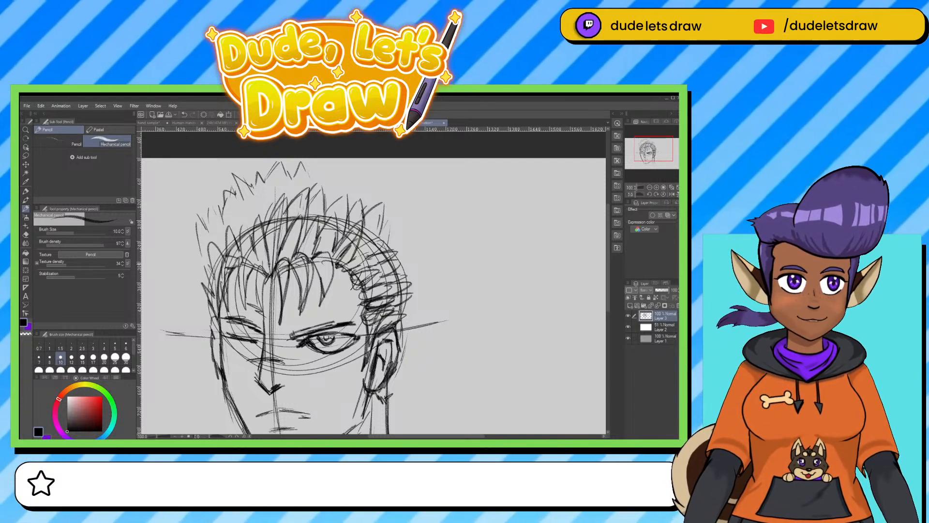
pyautogui.moveTo(233, 191); pyautogui.dragTo(217, 215)
pyautogui.moveTo(217, 202)
pyautogui.mouseDown()
pyautogui.moveTo(193, 266)
pyautogui.moveTo(198, 314)
pyautogui.mouseUp()
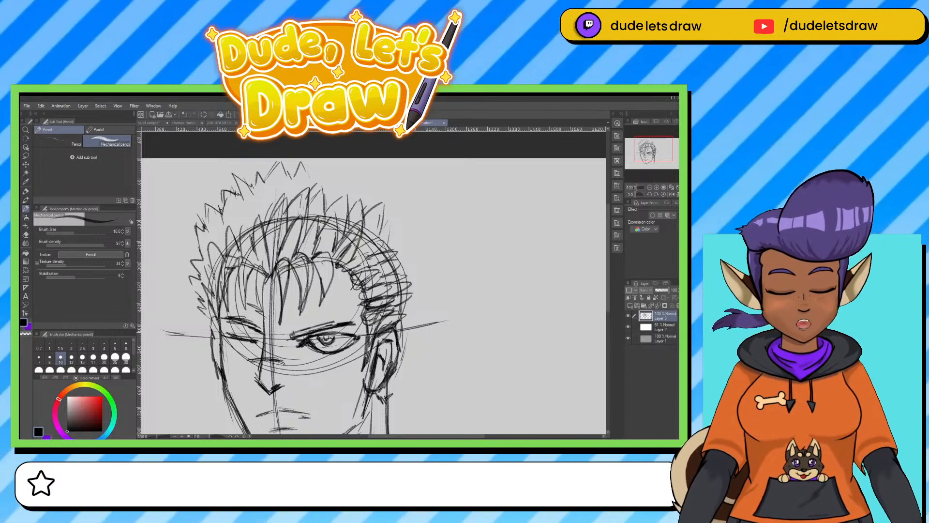
pyautogui.moveTo(405, 329)
pyautogui.mouseDown()
pyautogui.moveTo(415, 320)
pyautogui.moveTo(408, 315)
pyautogui.moveTo(433, 303)
pyautogui.moveTo(425, 298)
pyautogui.moveTo(439, 279)
pyautogui.mouseUp()
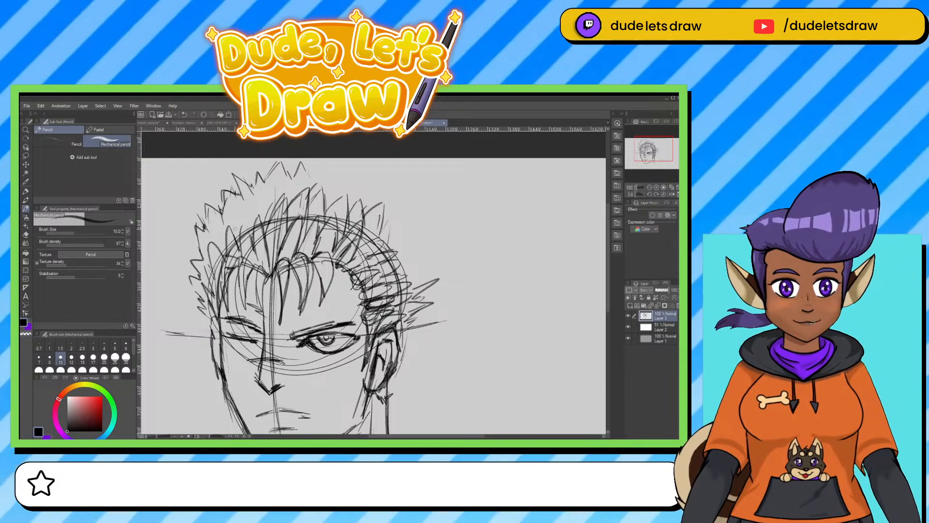
pyautogui.moveTo(206, 240)
pyautogui.mouseDown()
pyautogui.moveTo(208, 202)
pyautogui.moveTo(222, 220)
pyautogui.mouseUp()
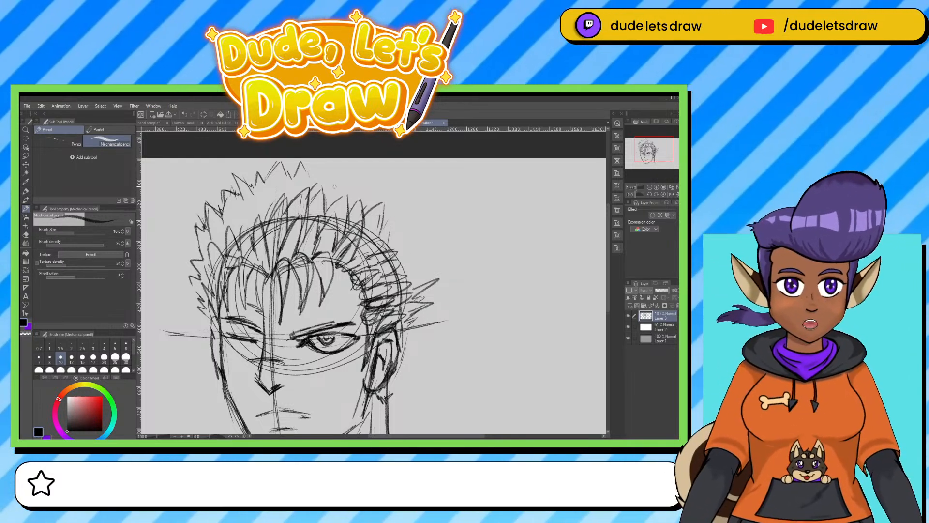
# Complete the spiky outer hair contour over the top and down the right side, and add inner strands to the hair.
pyautogui.moveTo(287, 185)
pyautogui.mouseDown()
pyautogui.moveTo(300, 159)
pyautogui.moveTo(328, 162)
pyautogui.moveTo(324, 180)
pyautogui.moveTo(354, 172)
pyautogui.mouseUp()
pyautogui.moveTo(353, 172)
pyautogui.mouseDown()
pyautogui.moveTo(345, 196)
pyautogui.moveTo(367, 208)
pyautogui.mouseUp()
pyautogui.moveTo(329, 180)
pyautogui.mouseDown()
pyautogui.moveTo(354, 165)
pyautogui.moveTo(348, 191)
pyautogui.moveTo(383, 178)
pyautogui.mouseUp()
pyautogui.moveTo(382, 180)
pyautogui.mouseDown()
pyautogui.moveTo(373, 201)
pyautogui.moveTo(393, 193)
pyautogui.moveTo(386, 210)
pyautogui.mouseUp()
pyautogui.moveTo(386, 214)
pyautogui.mouseDown()
pyautogui.moveTo(397, 205)
pyautogui.moveTo(388, 230)
pyautogui.moveTo(408, 221)
pyautogui.mouseUp()
pyautogui.moveTo(408, 220)
pyautogui.mouseDown()
pyautogui.moveTo(398, 240)
pyautogui.moveTo(414, 231)
pyautogui.mouseUp()
pyautogui.moveTo(414, 231)
pyautogui.mouseDown()
pyautogui.moveTo(404, 250)
pyautogui.moveTo(408, 219)
pyautogui.moveTo(403, 237)
pyautogui.moveTo(422, 231)
pyautogui.moveTo(410, 252)
pyautogui.mouseUp()
pyautogui.moveTo(362, 269)
pyautogui.mouseDown()
pyautogui.moveTo(350, 287)
pyautogui.moveTo(365, 289)
pyautogui.mouseUp()
pyautogui.moveTo(354, 276)
pyautogui.mouseDown()
pyautogui.moveTo(378, 270)
pyautogui.moveTo(362, 291)
pyautogui.mouseUp()
pyautogui.moveTo(410, 252); pyautogui.dragTo(426, 248)
pyautogui.moveTo(426, 249); pyautogui.dragTo(413, 267)
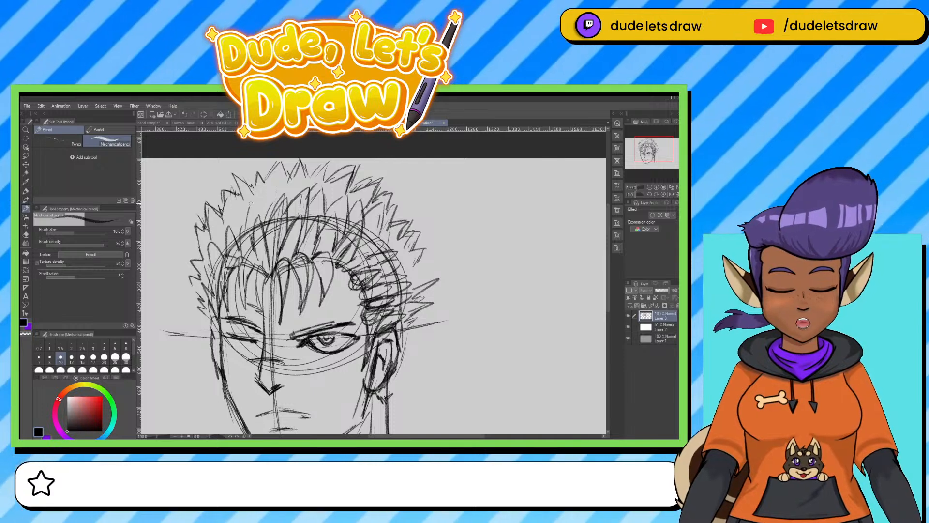
pyautogui.moveTo(246, 221)
pyautogui.mouseDown()
pyautogui.moveTo(240, 264)
pyautogui.moveTo(262, 269)
pyautogui.mouseUp()
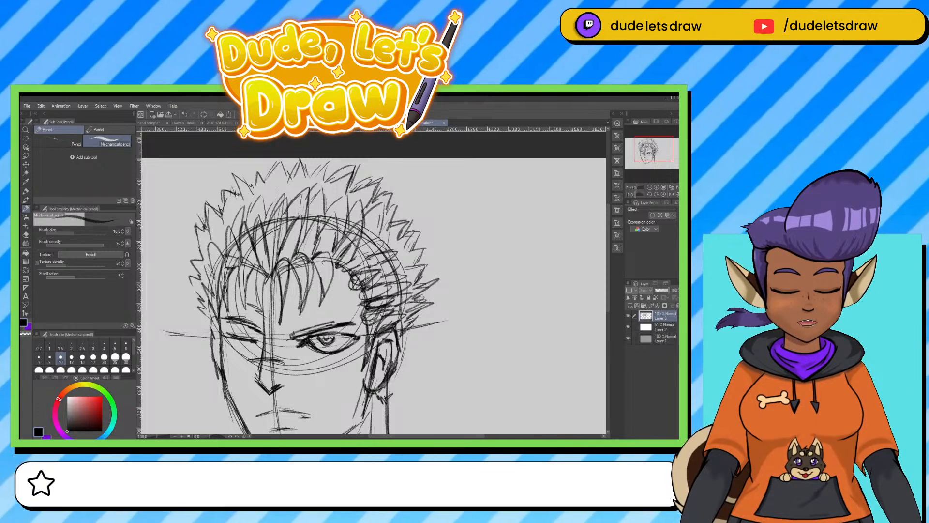
# Sketch the left shoulder line below the jaw with the pen, and darken the line under the lower lip.
pyautogui.moveTo(432, 282)
pyautogui.mouseDown()
pyautogui.moveTo(456, 216)
pyautogui.moveTo(466, 257)
pyautogui.mouseUp()
pyautogui.press('e')
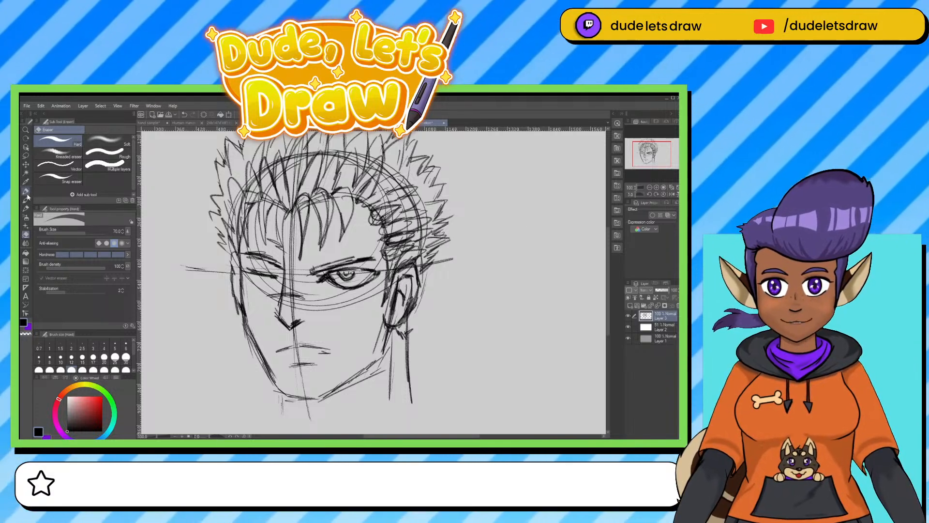
pyautogui.press('p')
pyautogui.moveTo(375, 379); pyautogui.dragTo(388, 324)
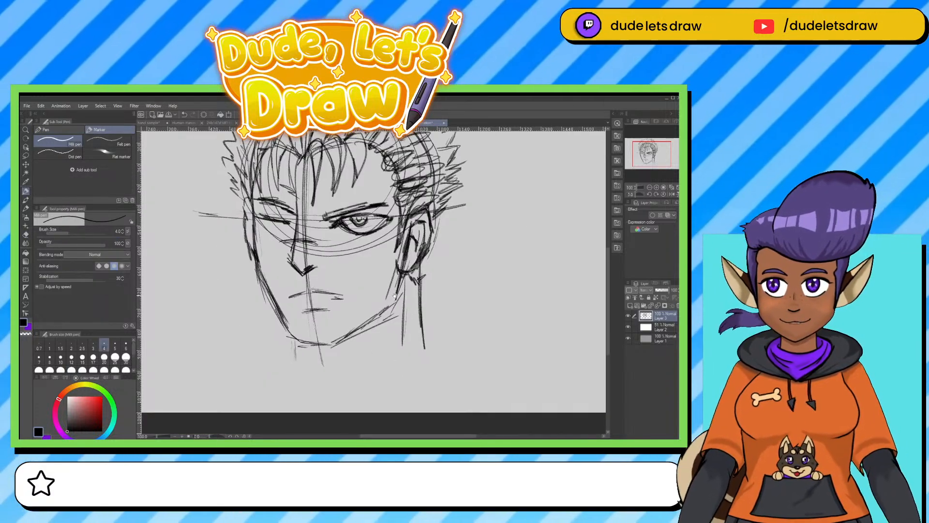
pyautogui.moveTo(248, 336); pyautogui.dragTo(336, 377)
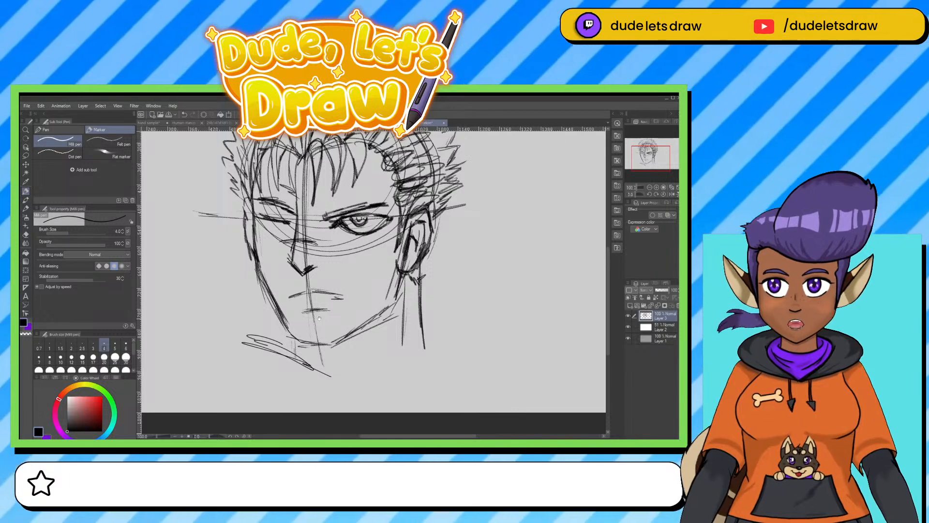
pyautogui.moveTo(334, 334)
pyautogui.mouseDown()
pyautogui.moveTo(337, 366)
pyautogui.moveTo(333, 345)
pyautogui.mouseUp()
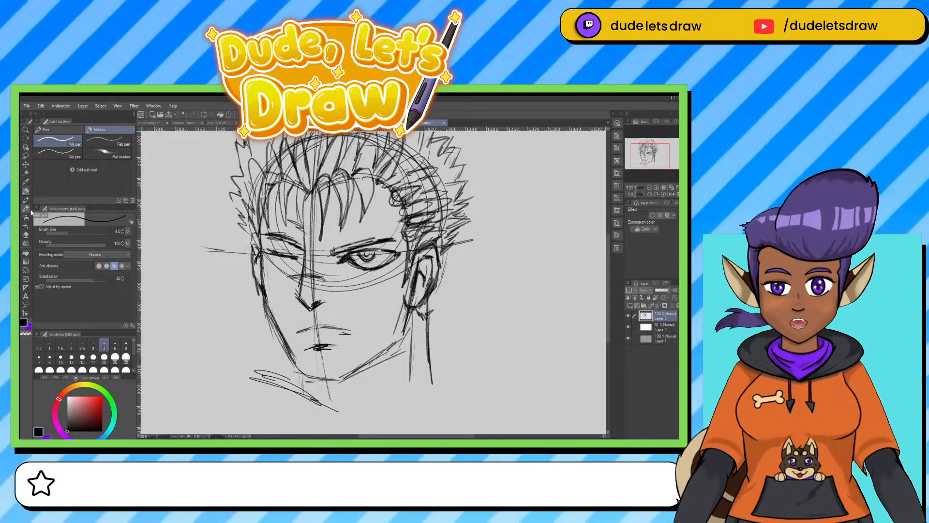
# Return to the mechanical pencil and create a new layer above the head sketch.
pyautogui.click(26, 208)
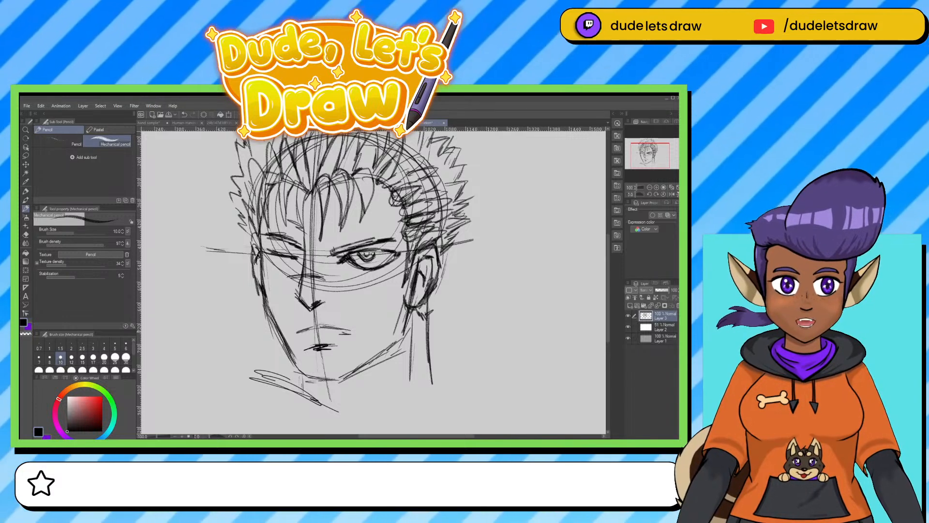
pyautogui.hotkey('ctrl', 'shift', 'n')
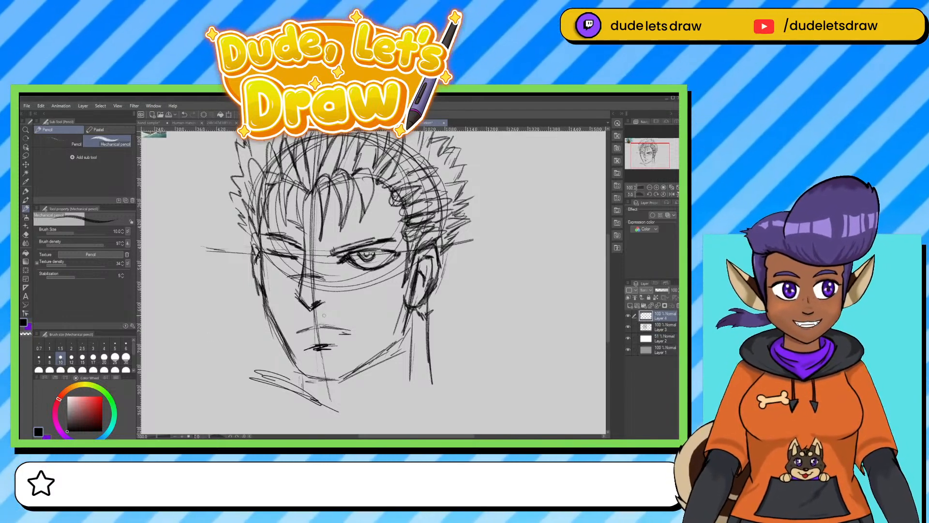
# Enlarge the pasted reference photo on the new layer so it covers most of the canvas.
pyautogui.hotkey('ctrl', '0')
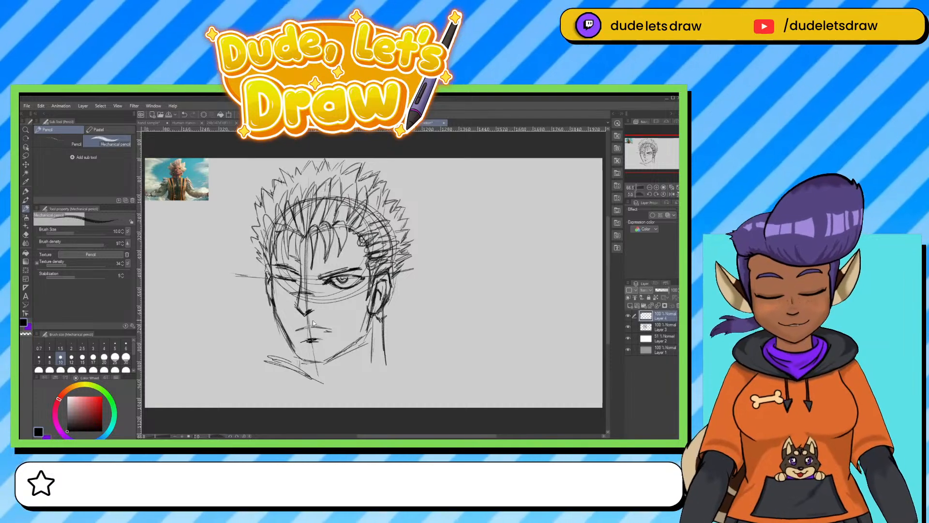
pyautogui.hotkey('ctrl', 't')
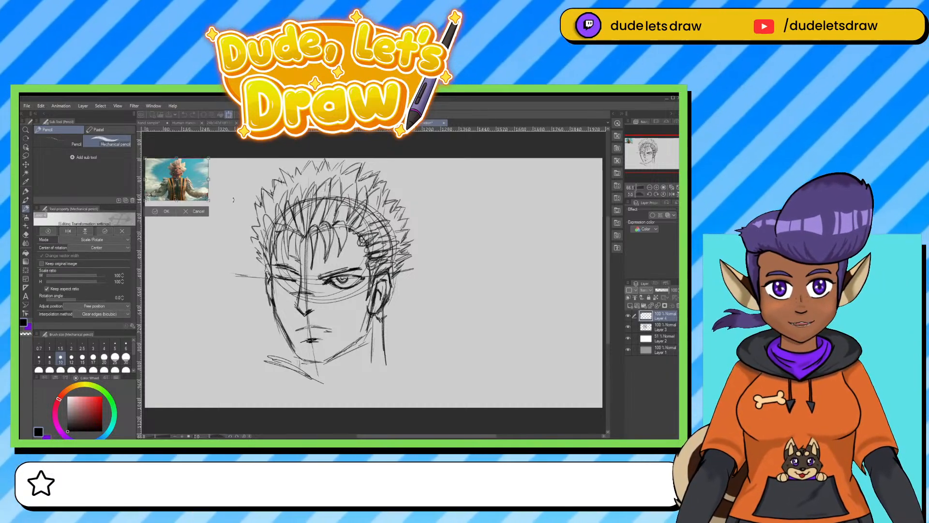
pyautogui.moveTo(208, 200); pyautogui.dragTo(487, 386)
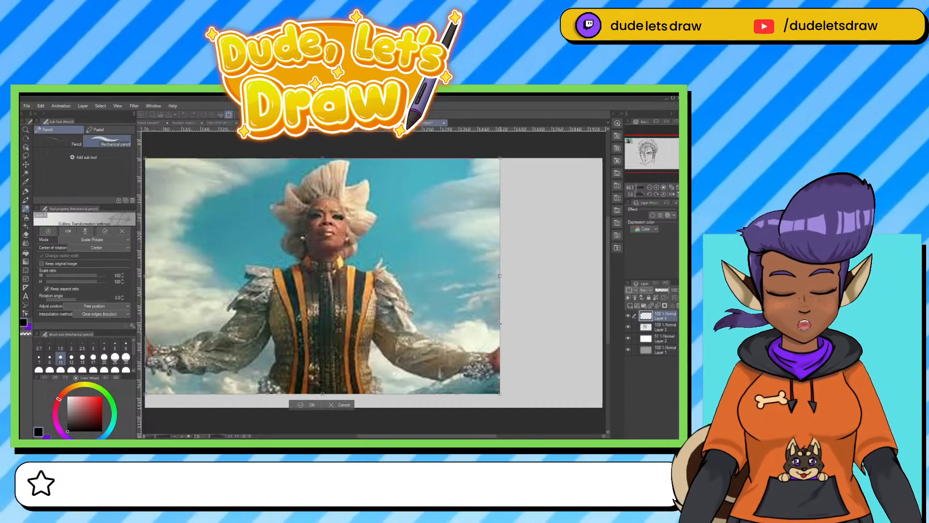
pyautogui.press('Return')
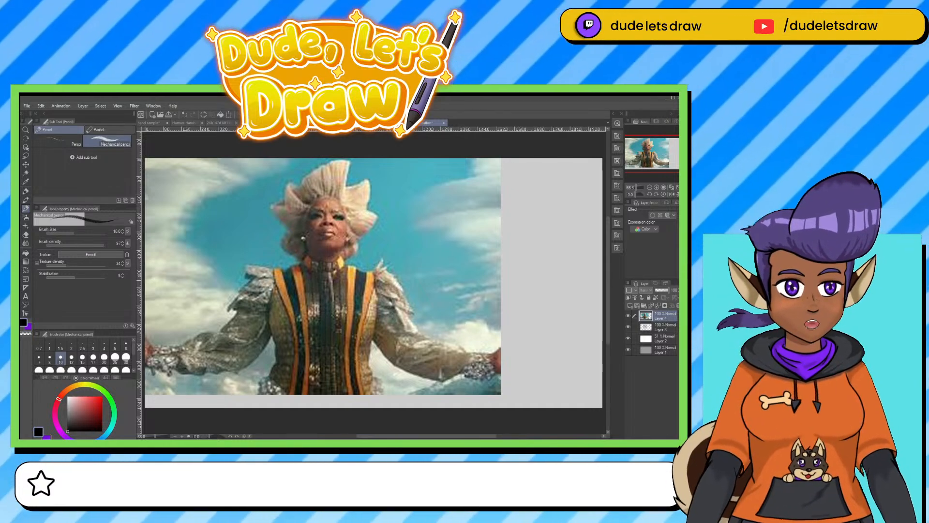
# Shift the enlarged photo toward the canvas centre and delete it from Layer 4.
pyautogui.press('k')
pyautogui.moveTo(277, 263); pyautogui.dragTo(327, 262)
pyautogui.hotkey('ctrl', 't')
pyautogui.moveTo(373, 298)
pyautogui.mouseDown()
pyautogui.moveTo(477, 304)
pyautogui.moveTo(490, 290)
pyautogui.moveTo(358, 291)
pyautogui.moveTo(367, 316)
pyautogui.moveTo(457, 273)
pyautogui.moveTo(462, 302)
pyautogui.moveTo(387, 307)
pyautogui.moveTo(443, 308)
pyautogui.moveTo(413, 309)
pyautogui.mouseUp()
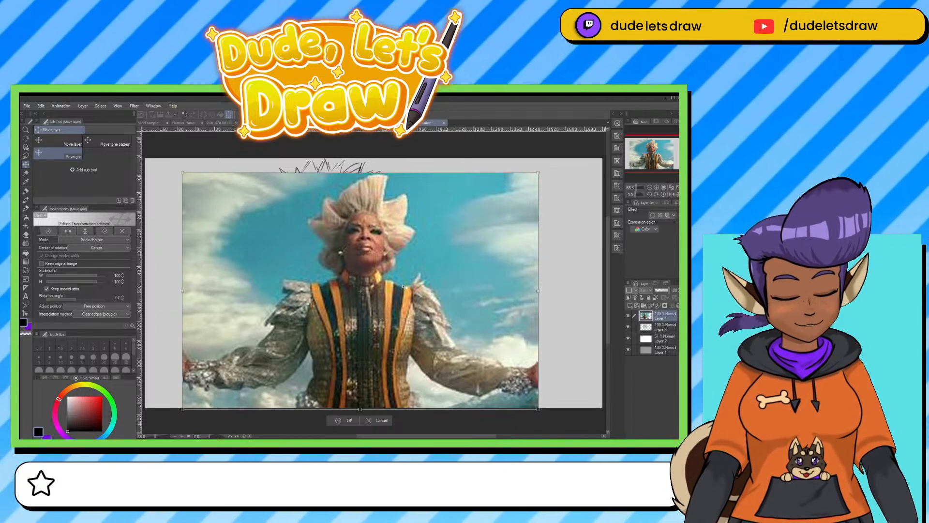
pyautogui.press('Return')
pyautogui.press('Delete')
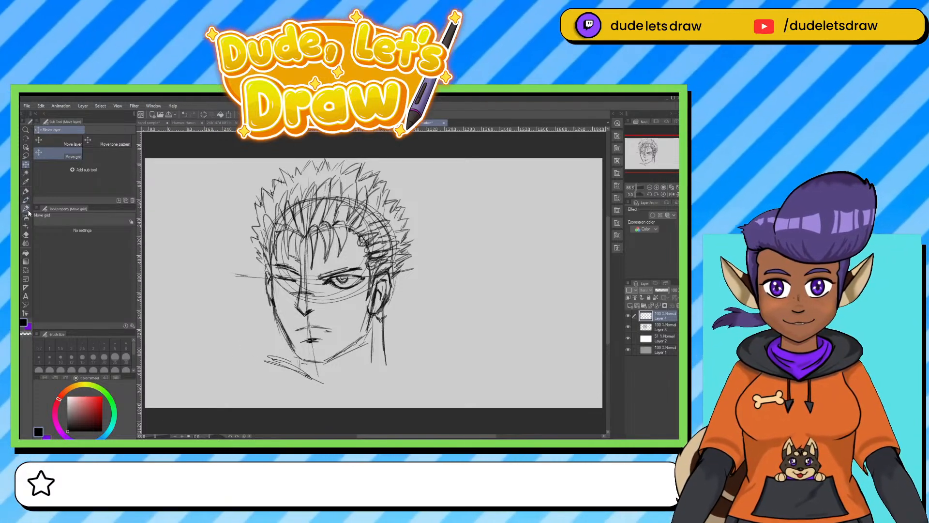
# Sketch the collar folds beside the neck and the right shoulder line with the mechanical pencil.
pyautogui.click(26, 209)
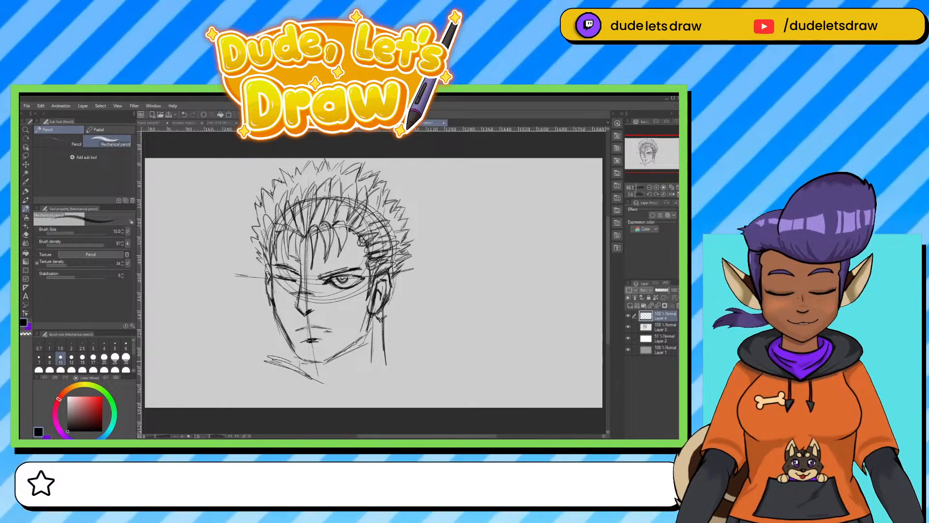
pyautogui.moveTo(272, 362)
pyautogui.mouseDown()
pyautogui.moveTo(216, 360)
pyautogui.moveTo(315, 391)
pyautogui.moveTo(335, 388)
pyautogui.moveTo(345, 401)
pyautogui.moveTo(405, 363)
pyautogui.mouseUp()
pyautogui.moveTo(385, 340)
pyautogui.mouseDown()
pyautogui.moveTo(381, 372)
pyautogui.moveTo(441, 346)
pyautogui.moveTo(448, 358)
pyautogui.mouseUp()
pyautogui.moveTo(409, 352)
pyautogui.mouseDown()
pyautogui.moveTo(444, 358)
pyautogui.moveTo(427, 358)
pyautogui.moveTo(395, 334)
pyautogui.moveTo(450, 349)
pyautogui.moveTo(437, 370)
pyautogui.mouseUp()
pyautogui.moveTo(416, 391)
pyautogui.mouseDown()
pyautogui.moveTo(398, 403)
pyautogui.moveTo(452, 364)
pyautogui.mouseUp()
pyautogui.moveTo(393, 400)
pyautogui.mouseDown()
pyautogui.moveTo(450, 367)
pyautogui.moveTo(487, 368)
pyautogui.mouseUp()
pyautogui.moveTo(488, 369); pyautogui.dragTo(498, 406)
# Sketch the lower front of the collar and the left shoulder with its cloth folds.
pyautogui.moveTo(371, 402); pyautogui.dragTo(346, 404)
pyautogui.moveTo(256, 376)
pyautogui.mouseDown()
pyautogui.moveTo(310, 403)
pyautogui.moveTo(237, 387)
pyautogui.mouseUp()
pyautogui.moveTo(251, 369)
pyautogui.mouseDown()
pyautogui.moveTo(222, 371)
pyautogui.moveTo(310, 404)
pyautogui.mouseUp()
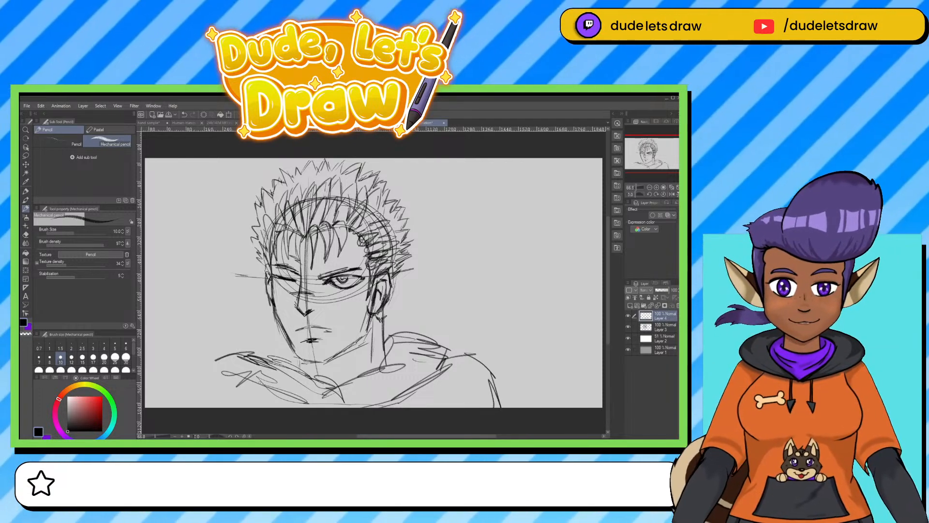
pyautogui.moveTo(298, 367); pyautogui.dragTo(252, 386)
pyautogui.moveTo(315, 387)
pyautogui.mouseDown()
pyautogui.moveTo(240, 345)
pyautogui.moveTo(181, 356)
pyautogui.moveTo(164, 387)
pyautogui.mouseUp()
pyautogui.moveTo(165, 384); pyautogui.dragTo(158, 403)
pyautogui.moveTo(195, 373); pyautogui.dragTo(188, 383)
pyautogui.moveTo(215, 364); pyautogui.dragTo(184, 392)
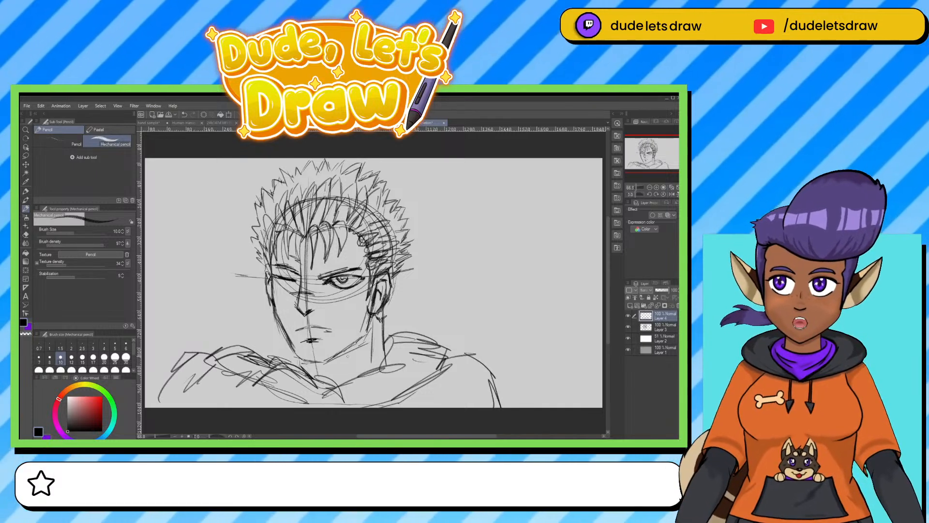
# Darken the jawline from both sides to the chin and hatch the shadow beneath it.
pyautogui.moveTo(296, 357)
pyautogui.mouseDown()
pyautogui.moveTo(326, 363)
pyautogui.moveTo(352, 346)
pyautogui.mouseUp()
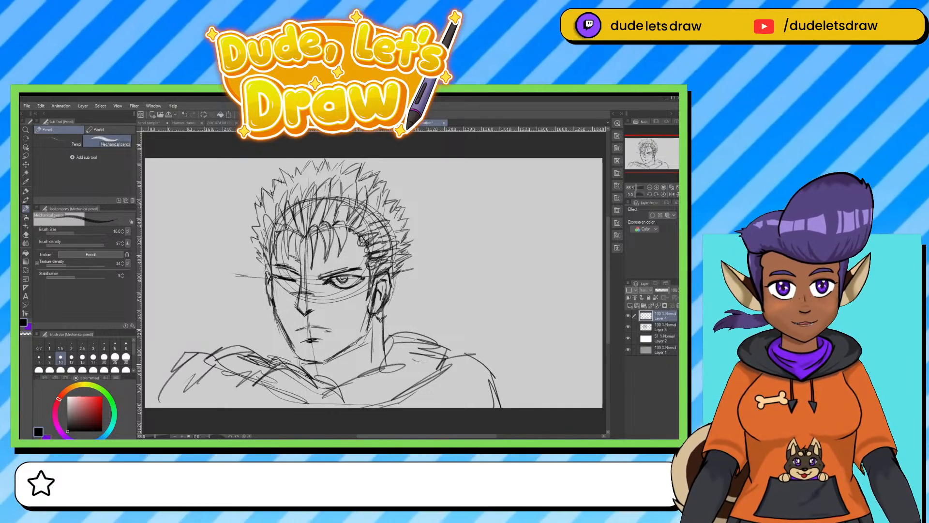
pyautogui.moveTo(300, 362)
pyautogui.mouseDown()
pyautogui.moveTo(330, 363)
pyautogui.moveTo(367, 339)
pyautogui.moveTo(368, 317)
pyautogui.moveTo(345, 346)
pyautogui.mouseUp()
pyautogui.moveTo(371, 317)
pyautogui.mouseDown()
pyautogui.moveTo(356, 351)
pyautogui.moveTo(321, 375)
pyautogui.mouseUp()
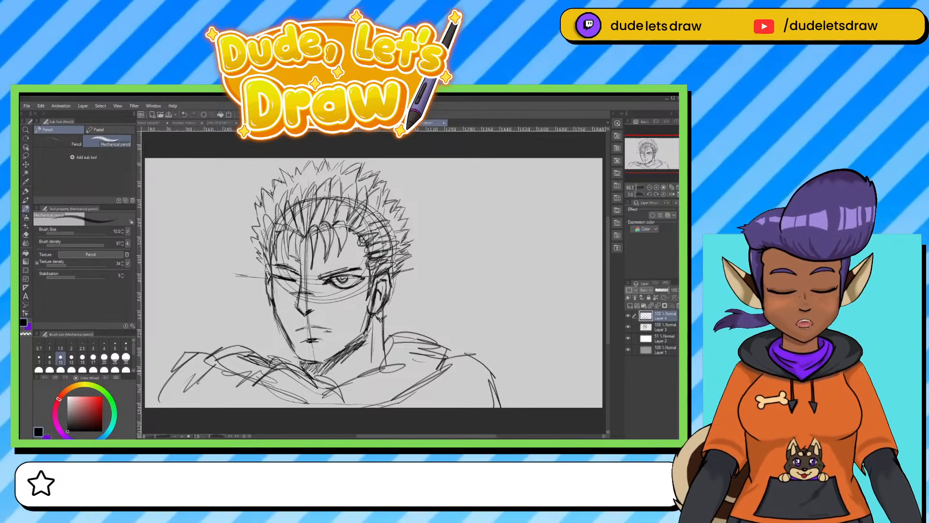
pyautogui.moveTo(274, 312)
pyautogui.mouseDown()
pyautogui.moveTo(291, 354)
pyautogui.moveTo(298, 359)
pyautogui.moveTo(288, 343)
pyautogui.moveTo(319, 361)
pyautogui.mouseUp()
pyautogui.moveTo(362, 331)
pyautogui.mouseDown()
pyautogui.moveTo(324, 358)
pyautogui.moveTo(344, 347)
pyautogui.mouseUp()
pyautogui.moveTo(369, 312); pyautogui.dragTo(364, 330)
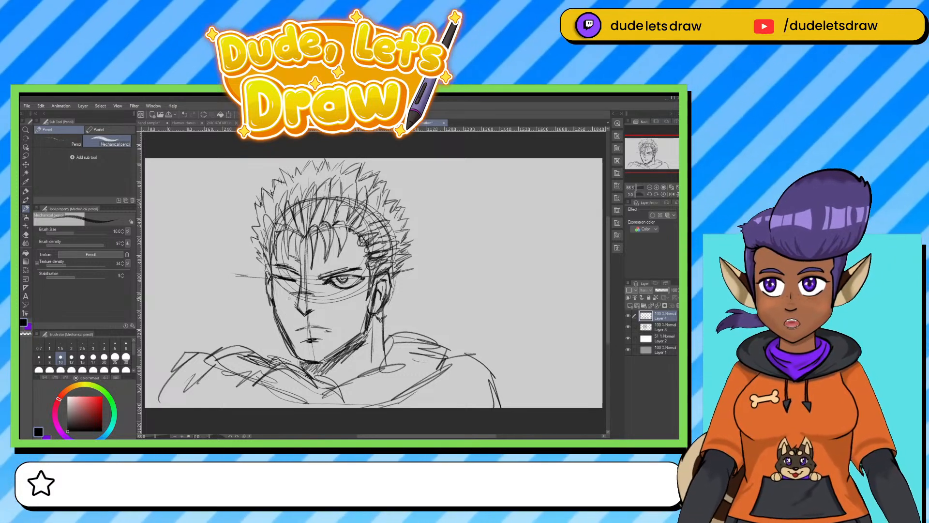
# Hatch shading down the left cheek and chin, and darken the hair strands at the left temple.
pyautogui.moveTo(281, 295)
pyautogui.mouseDown()
pyautogui.moveTo(273, 304)
pyautogui.moveTo(284, 325)
pyautogui.mouseUp()
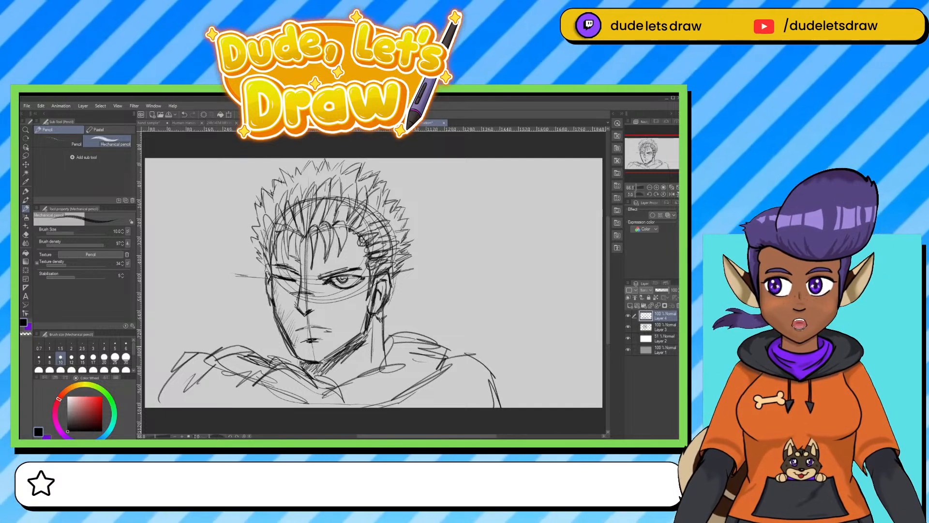
pyautogui.moveTo(309, 346); pyautogui.dragTo(303, 360)
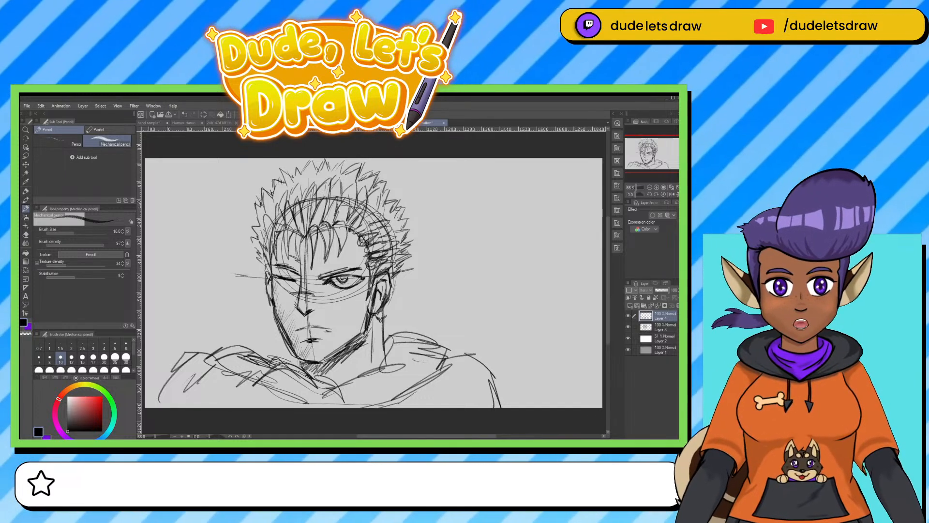
pyautogui.moveTo(281, 233); pyautogui.dragTo(278, 245)
pyautogui.moveTo(282, 238); pyautogui.dragTo(277, 251)
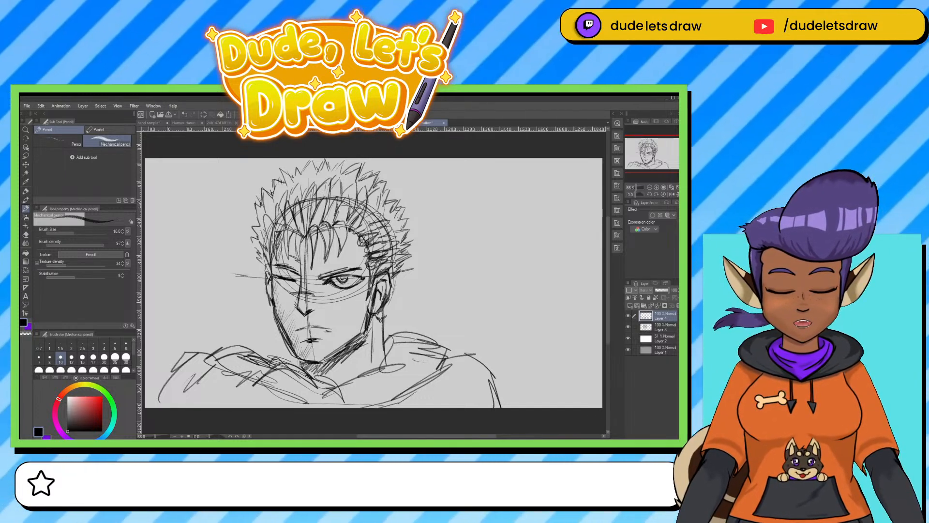
pyautogui.moveTo(277, 290); pyautogui.dragTo(275, 316)
pyautogui.moveTo(287, 303); pyautogui.dragTo(281, 333)
pyautogui.moveTo(294, 224)
pyautogui.mouseDown()
pyautogui.moveTo(283, 232)
pyautogui.moveTo(283, 258)
pyautogui.mouseUp()
pyautogui.moveTo(289, 245)
pyautogui.mouseDown()
pyautogui.moveTo(285, 260)
pyautogui.moveTo(289, 252)
pyautogui.moveTo(275, 252)
pyautogui.moveTo(283, 259)
pyautogui.mouseUp()
pyautogui.moveTo(284, 228)
pyautogui.mouseDown()
pyautogui.moveTo(281, 250)
pyautogui.moveTo(290, 258)
pyautogui.mouseUp()
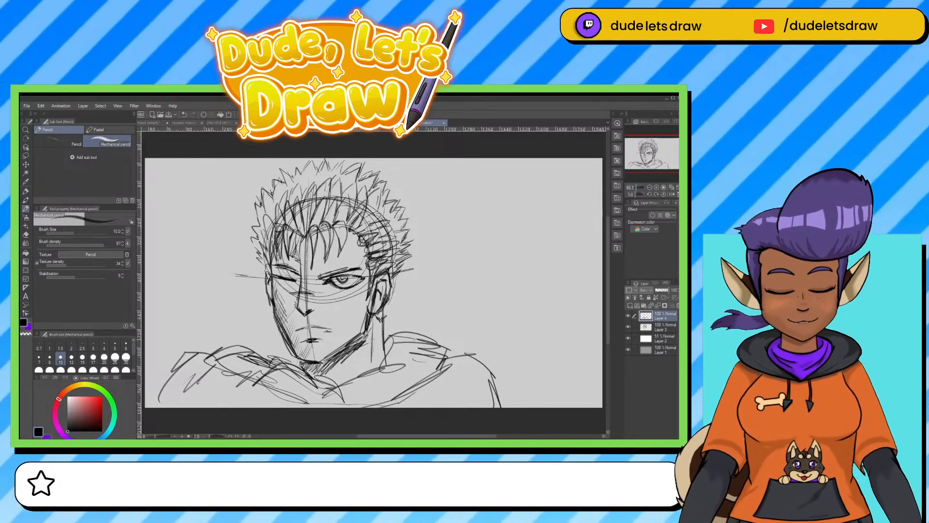
# Add dark shadow strokes along the side of the neck and inside the right ear.
pyautogui.moveTo(373, 334); pyautogui.dragTo(373, 367)
pyautogui.moveTo(373, 331)
pyautogui.mouseDown()
pyautogui.moveTo(373, 368)
pyautogui.moveTo(380, 362)
pyautogui.mouseUp()
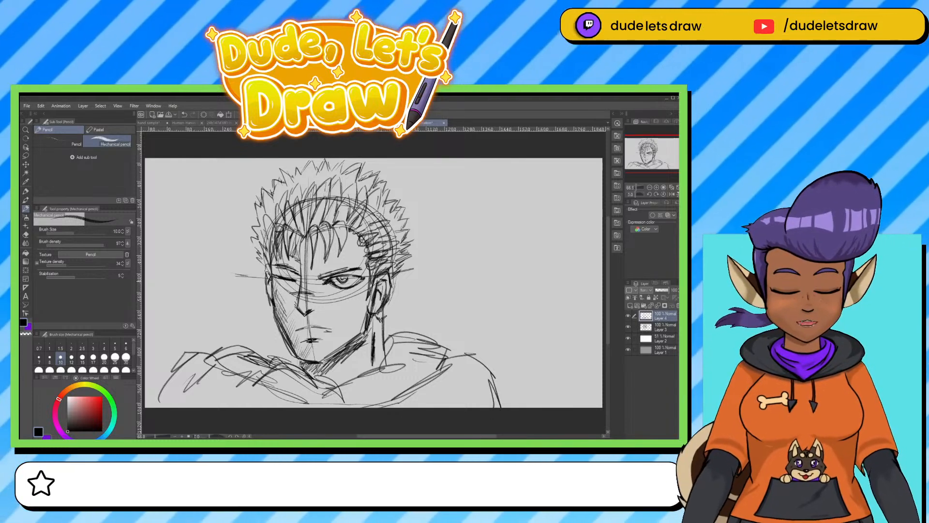
pyautogui.moveTo(383, 282); pyautogui.dragTo(377, 288)
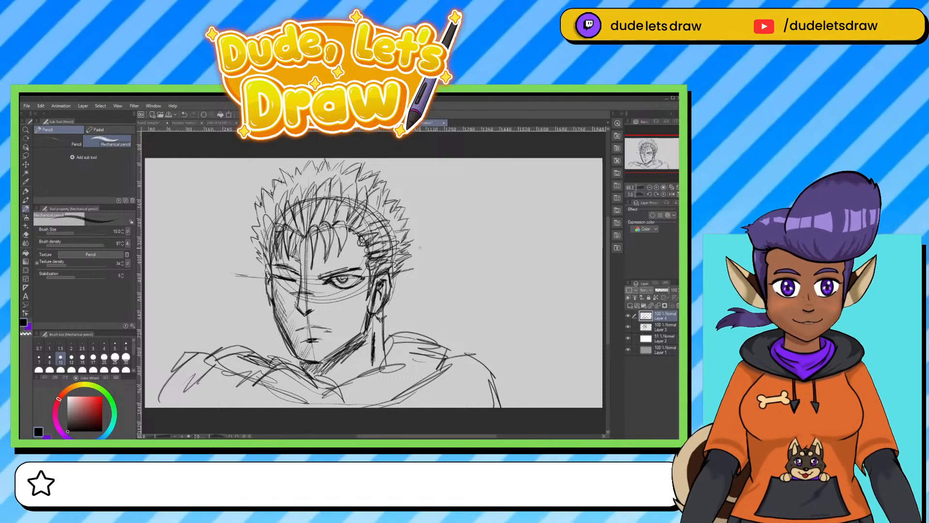
# Draw layered fold and sleeve lines over both shoulders down to the canvas edge.
pyautogui.moveTo(234, 349); pyautogui.dragTo(266, 358)
pyautogui.moveTo(234, 348)
pyautogui.mouseDown()
pyautogui.moveTo(213, 377)
pyautogui.moveTo(214, 399)
pyautogui.mouseUp()
pyautogui.moveTo(218, 357); pyautogui.dragTo(183, 407)
pyautogui.moveTo(443, 358)
pyautogui.mouseDown()
pyautogui.moveTo(463, 350)
pyautogui.moveTo(498, 360)
pyautogui.moveTo(500, 407)
pyautogui.mouseUp()
pyautogui.moveTo(483, 367)
pyautogui.mouseDown()
pyautogui.moveTo(468, 394)
pyautogui.moveTo(443, 410)
pyautogui.mouseUp()
pyautogui.moveTo(474, 380); pyautogui.dragTo(448, 407)
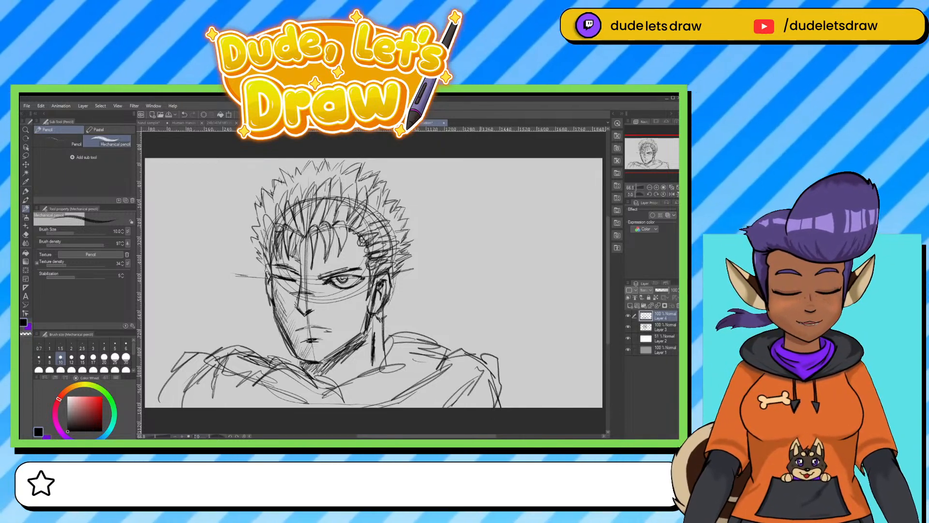
pyautogui.moveTo(193, 380); pyautogui.dragTo(186, 408)
pyautogui.moveTo(199, 374); pyautogui.dragTo(186, 408)
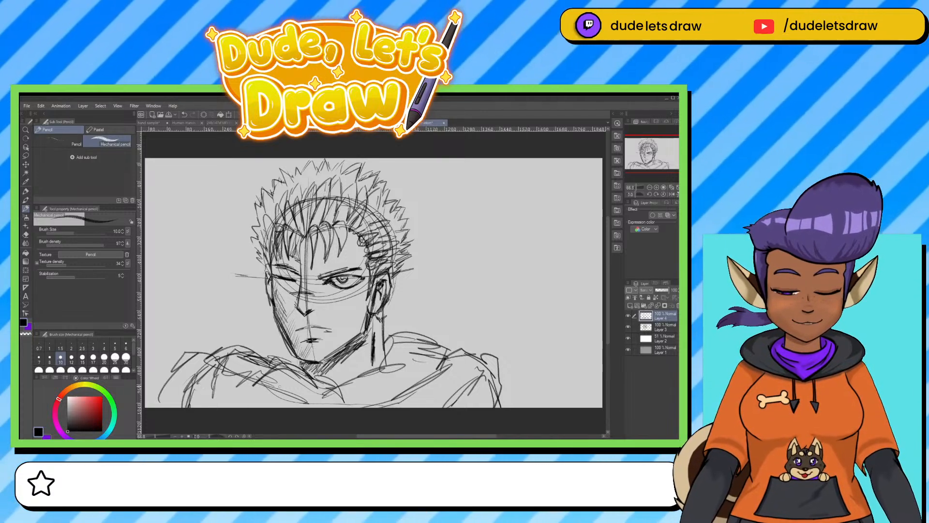
# Shade the left side of the collar and reinforce its edges around the neck.
pyautogui.moveTo(250, 358); pyautogui.dragTo(287, 349)
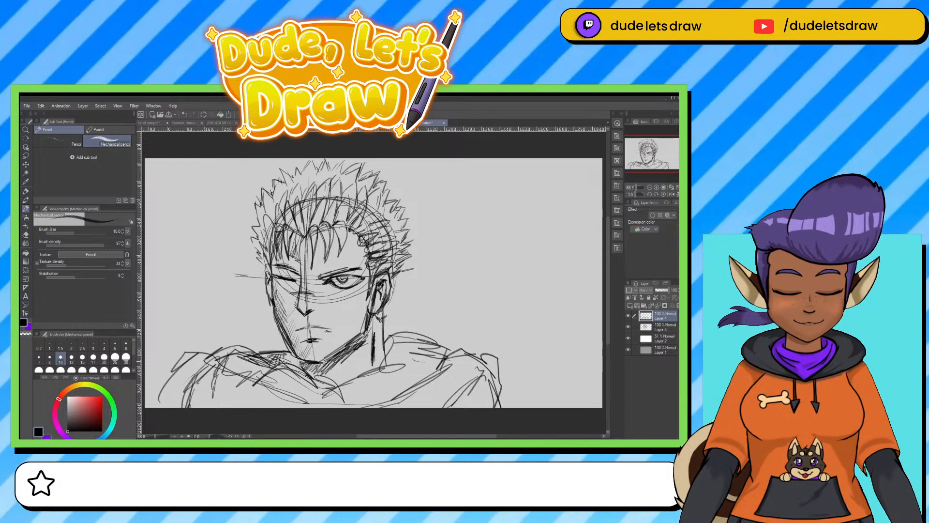
pyautogui.moveTo(271, 362); pyautogui.dragTo(315, 390)
pyautogui.moveTo(269, 365); pyautogui.dragTo(334, 402)
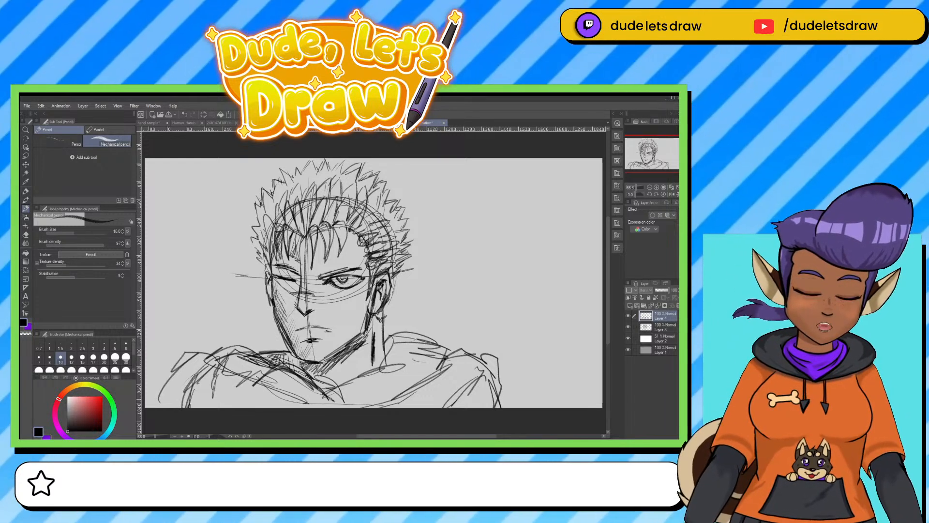
pyautogui.moveTo(389, 369)
pyautogui.mouseDown()
pyautogui.moveTo(333, 390)
pyautogui.moveTo(398, 367)
pyautogui.mouseUp()
pyautogui.moveTo(399, 366)
pyautogui.mouseDown()
pyautogui.moveTo(365, 374)
pyautogui.moveTo(397, 338)
pyautogui.mouseUp()
pyautogui.moveTo(387, 344); pyautogui.dragTo(415, 333)
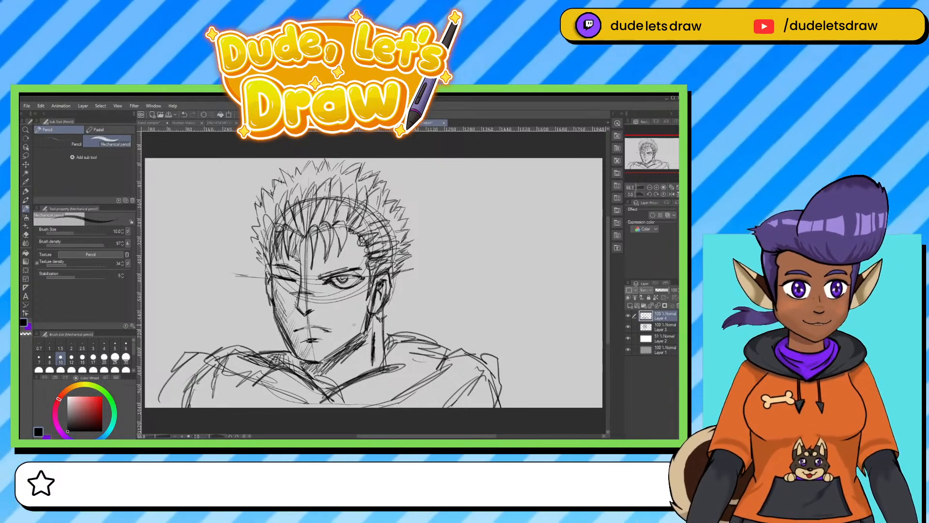
# Check what Layers 3 and 4 contain and merge the two into a single sketch layer.
pyautogui.click(657, 338)
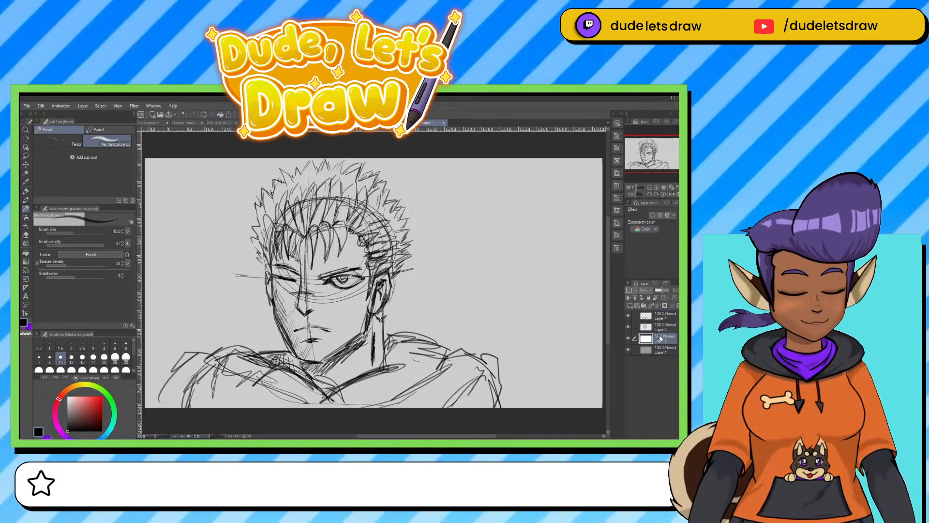
pyautogui.click(628, 327)
pyautogui.click(628, 326)
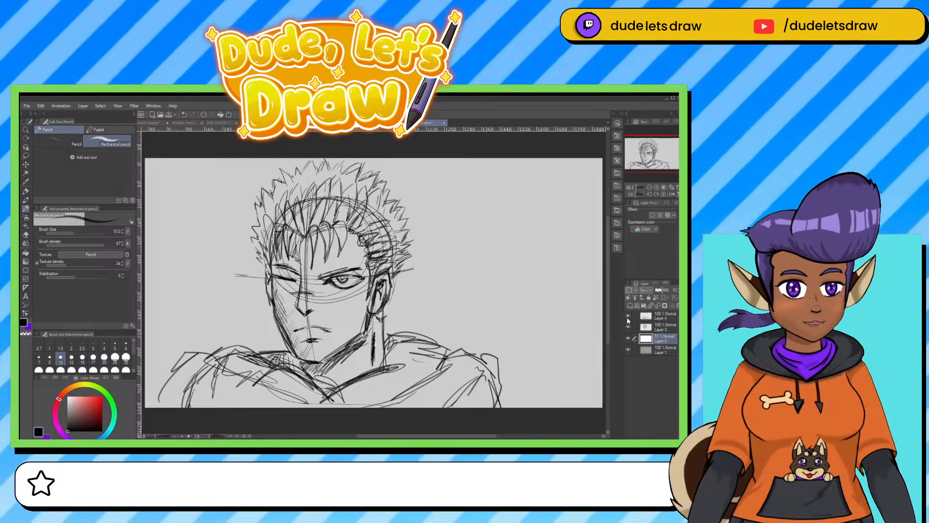
pyautogui.click(628, 315)
pyautogui.click(628, 315)
pyautogui.click(661, 327)
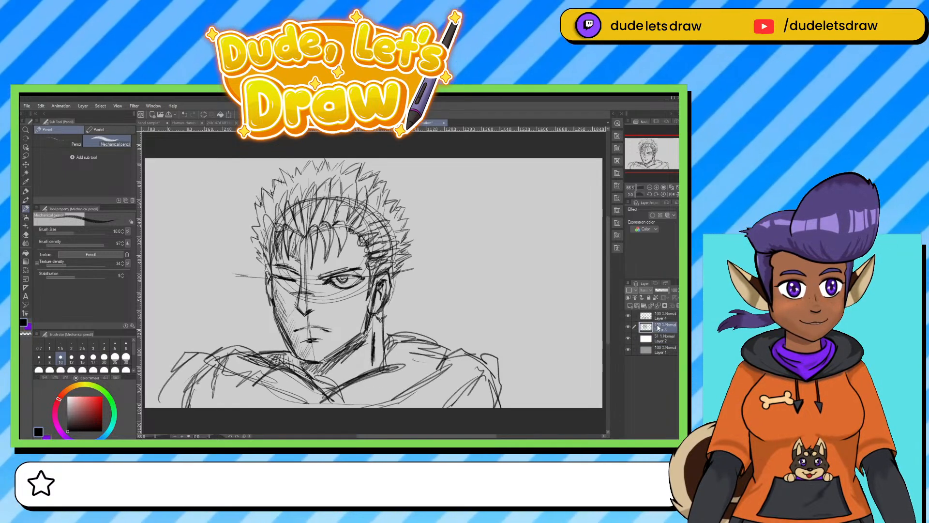
pyautogui.keyDown('ctrl'); pyautogui.click(659, 317); pyautogui.keyUp('ctrl')
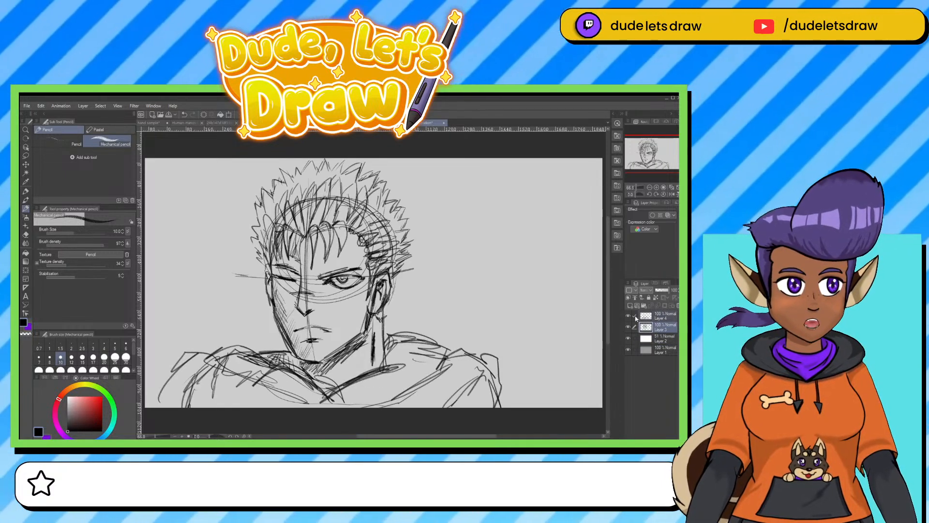
pyautogui.hotkey('shift', 'alt', 'e')
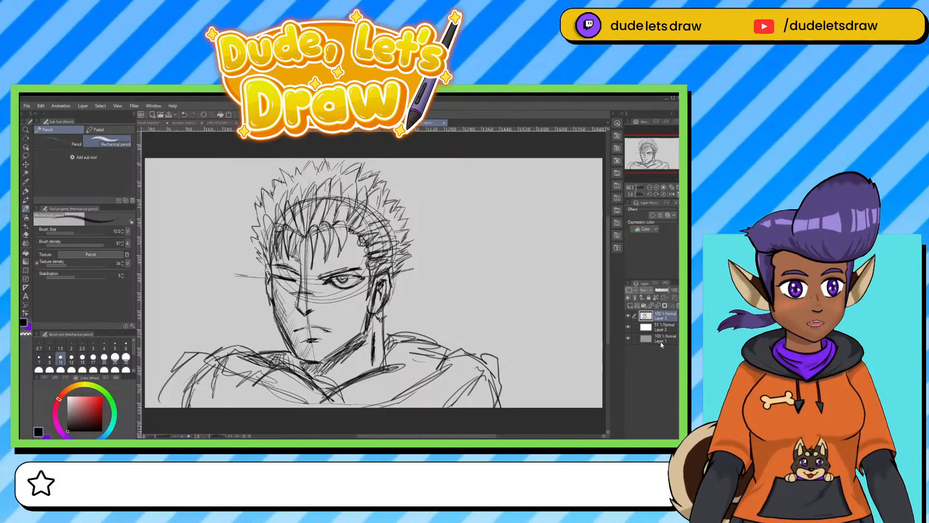
# Create a new layer directly below the merged sketch and choose a very dark grey drawing colour.
pyautogui.click(656, 329)
pyautogui.click(629, 306)
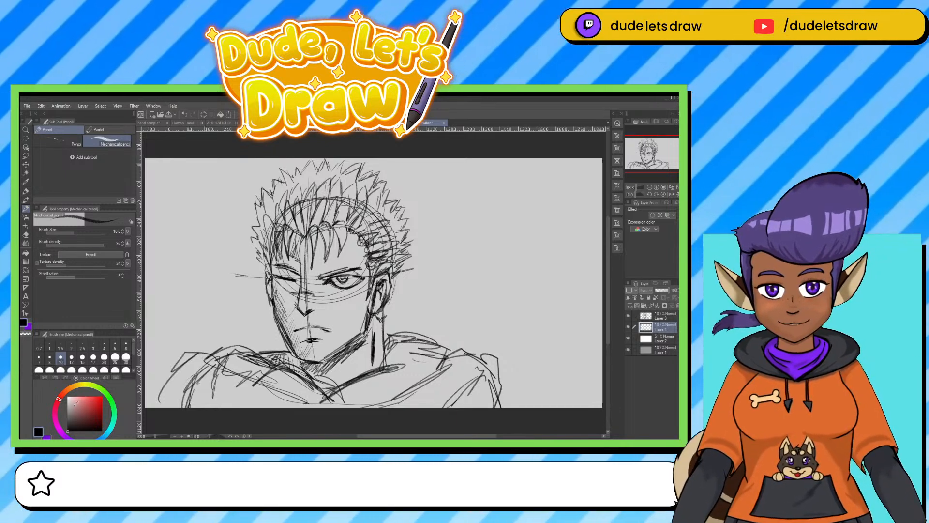
pyautogui.click(69, 418)
pyautogui.click(67, 425)
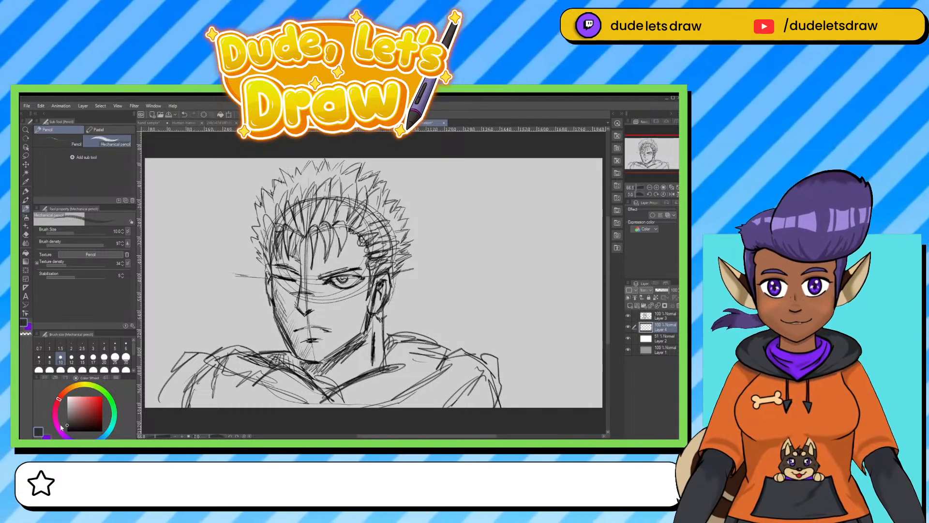
# Fill a lasso selection of the spiky hair with the dark grey, deselect it, and switch to the marker pen.
pyautogui.click(27, 156)
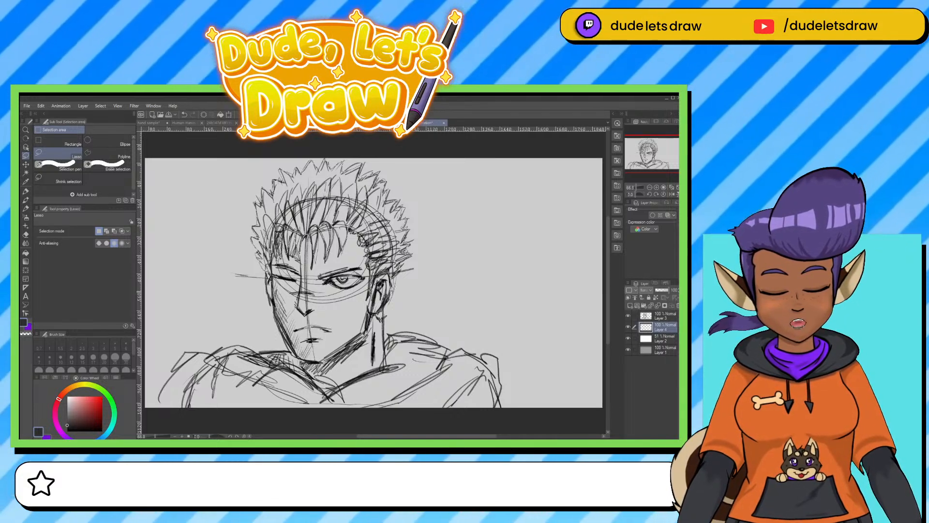
pyautogui.moveTo(280, 245); pyautogui.dragTo(270, 259)
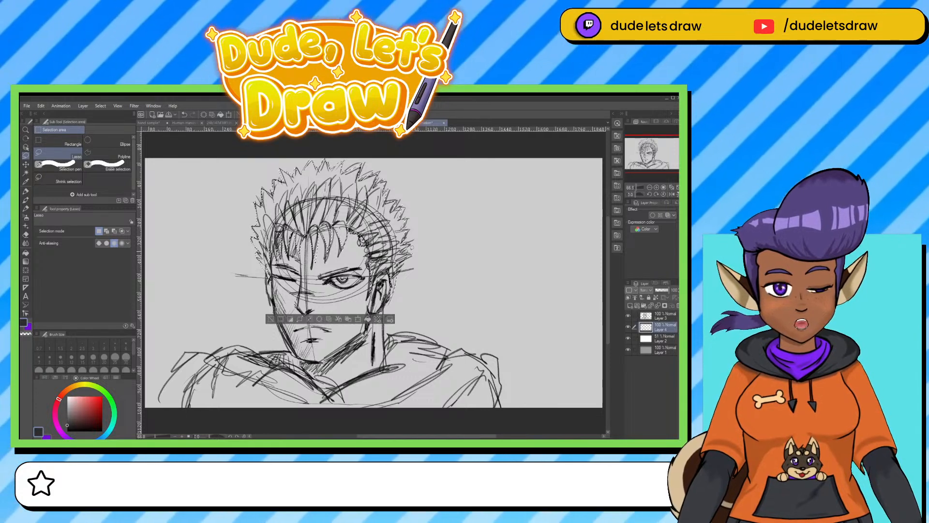
pyautogui.click(368, 320)
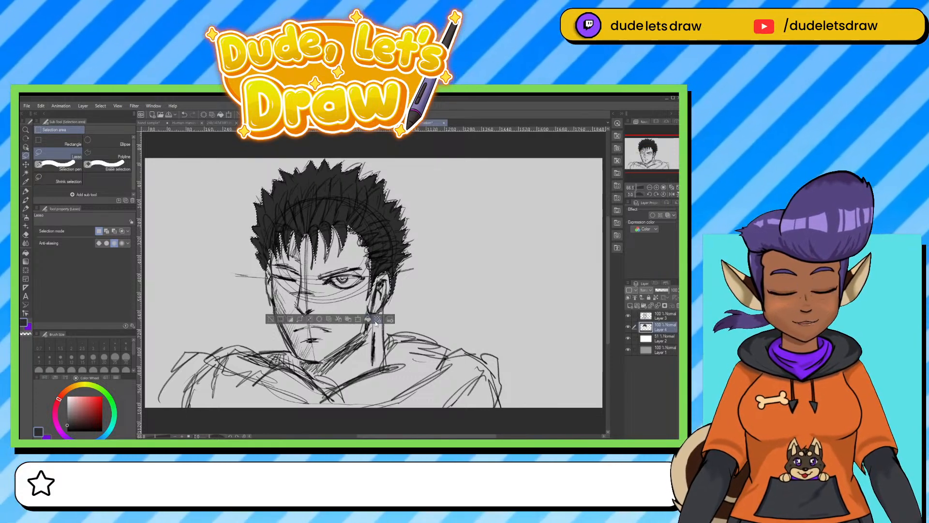
pyautogui.hotkey('ctrl', 'd')
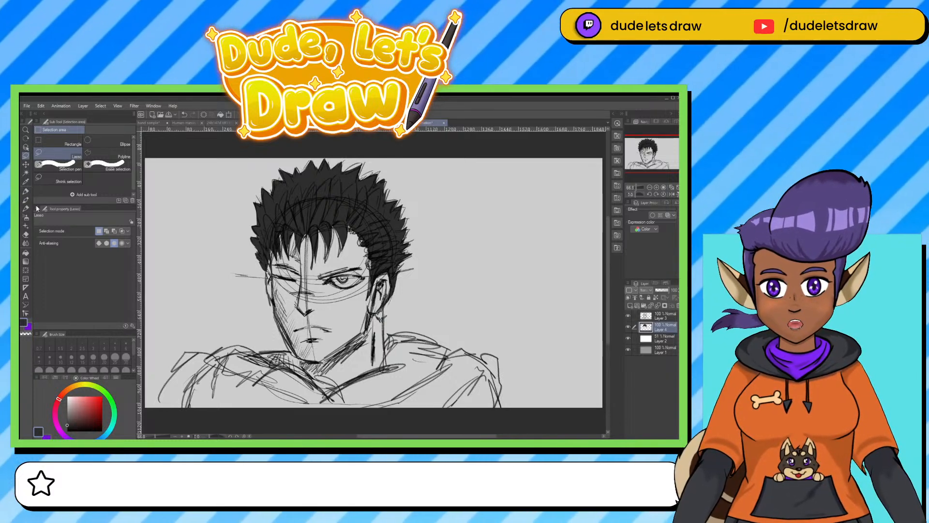
pyautogui.click(26, 192)
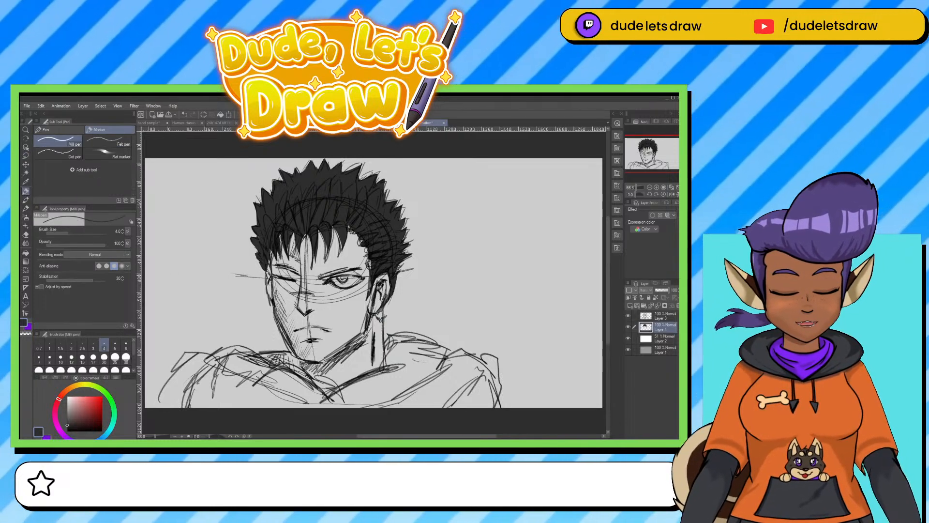
# Thicken both eyebrows with dark grey strokes on the hair tone layer, using an enlarged pen of about 17 px.
pyautogui.press(']')
pyautogui.press(']')
pyautogui.press(']')
pyautogui.press(']')
pyautogui.press(']')
pyautogui.press(']')
pyautogui.press(']')
pyautogui.press(']')
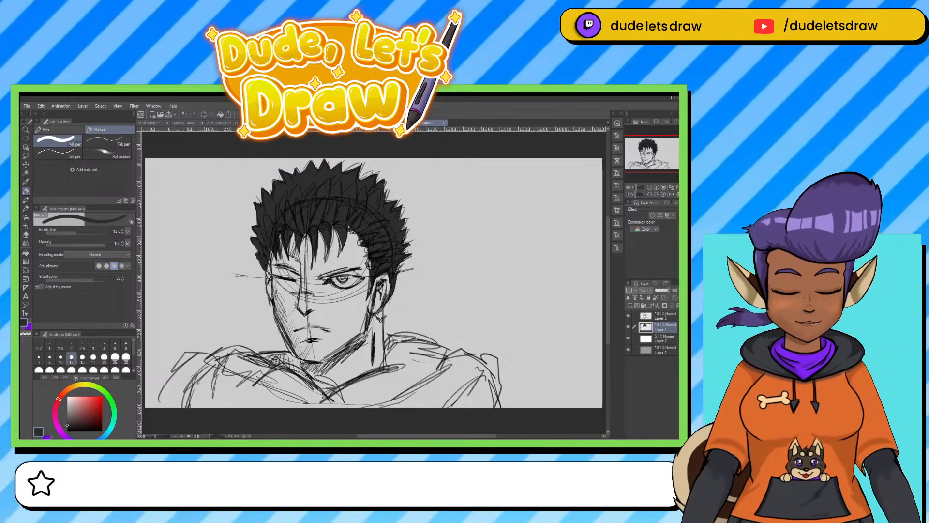
pyautogui.moveTo(323, 276); pyautogui.dragTo(356, 267)
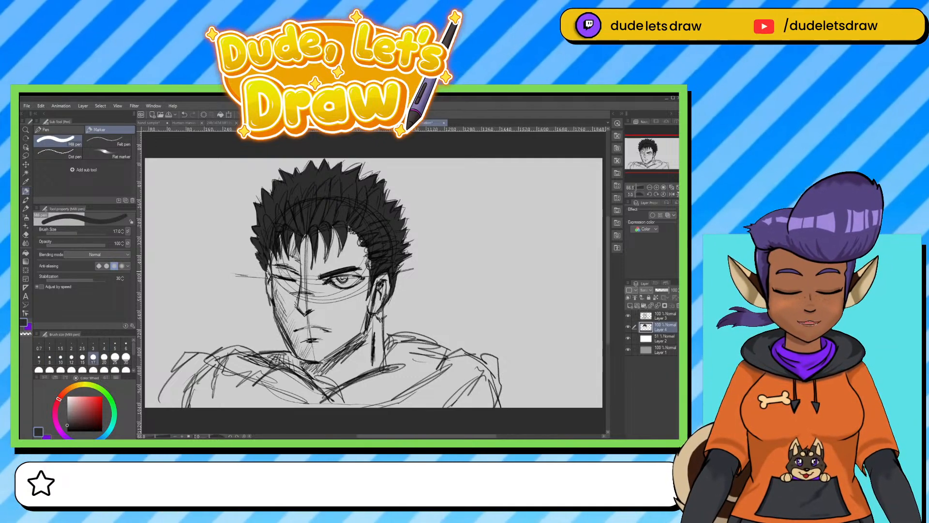
pyautogui.moveTo(270, 264); pyautogui.dragTo(301, 277)
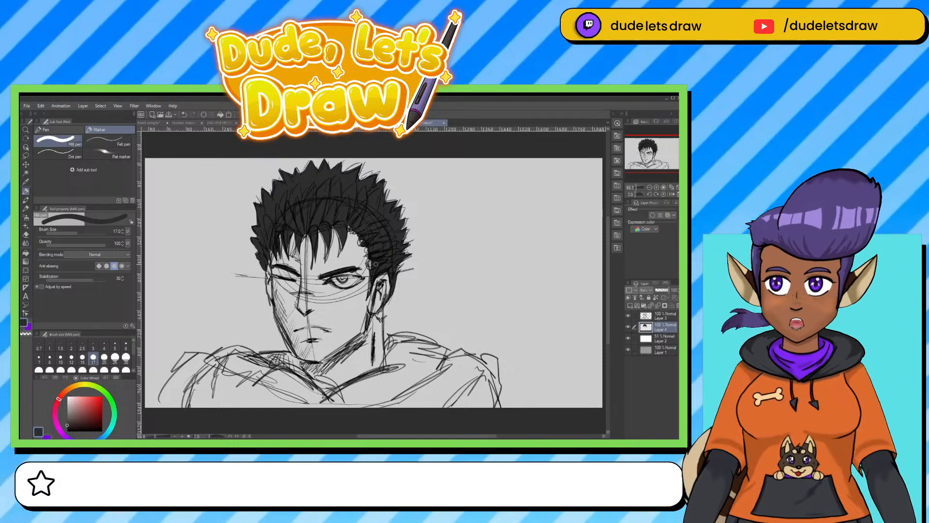
# Try white highlight streaks across the front of the hair on the sketch layer, using a pen of about 6 px.
pyautogui.press('[')
pyautogui.press('[')
pyautogui.press('[')
pyautogui.press('[')
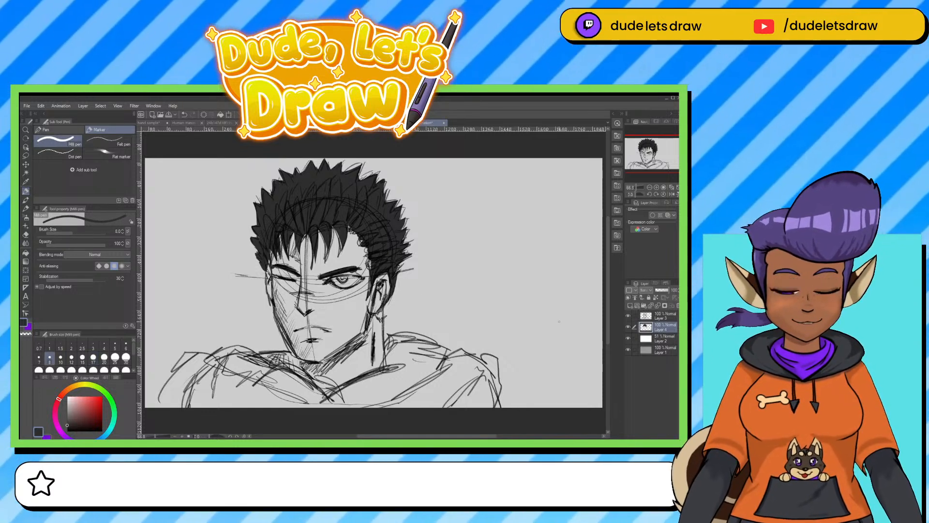
pyautogui.click(636, 317)
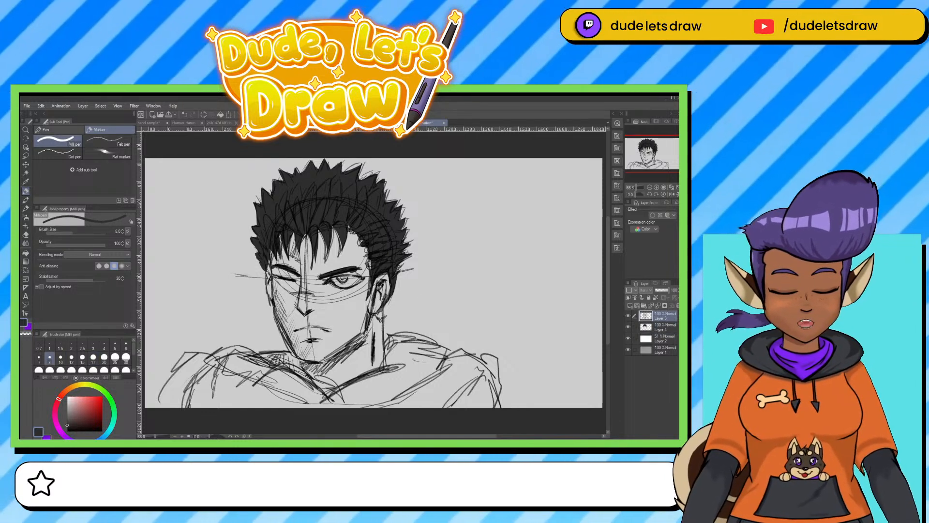
pyautogui.click(26, 209)
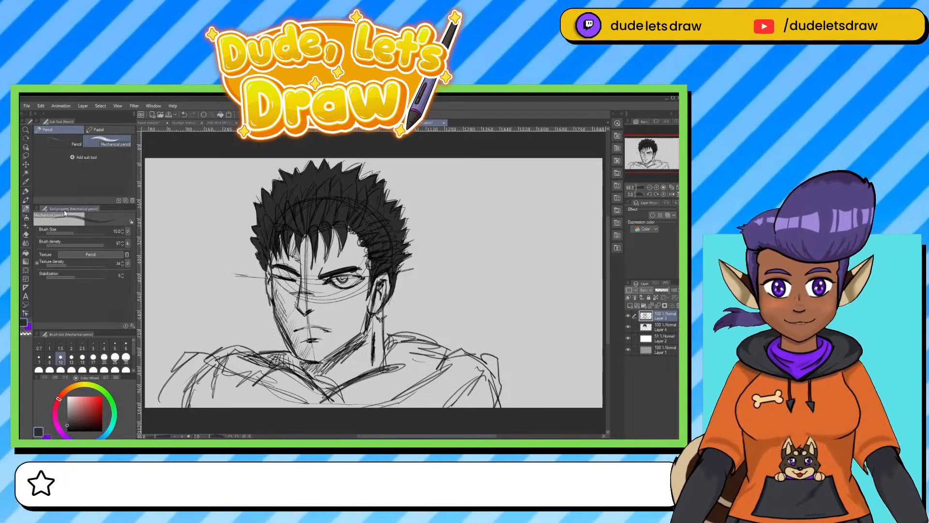
pyautogui.press('x')
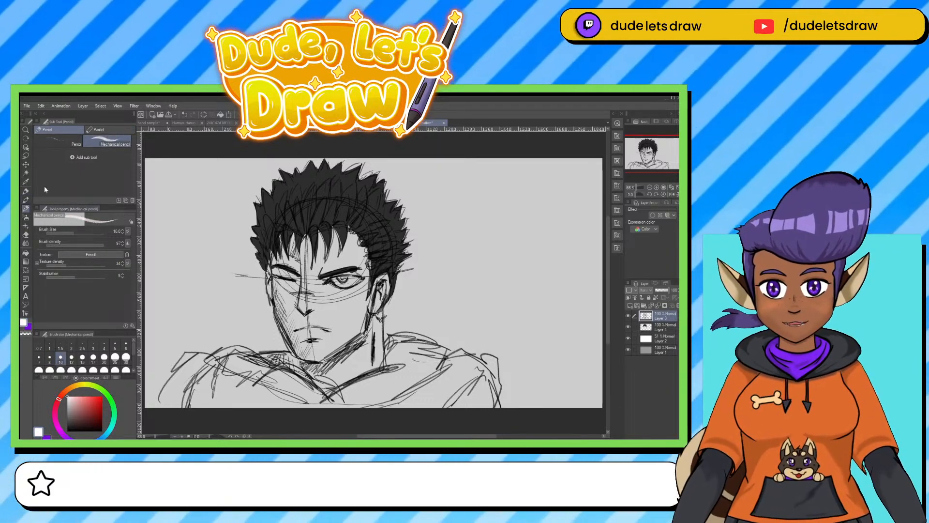
pyautogui.click(26, 191)
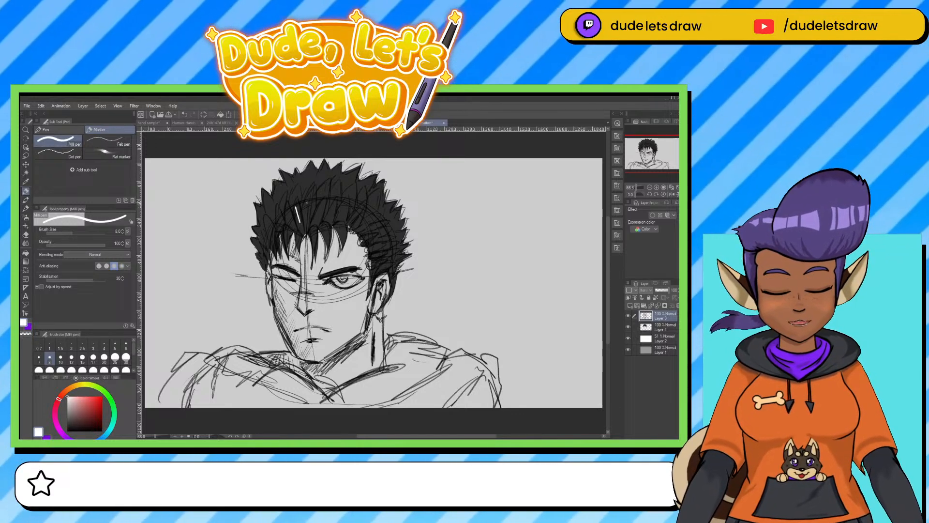
pyautogui.press('[')
pyautogui.press('[')
pyautogui.press('[')
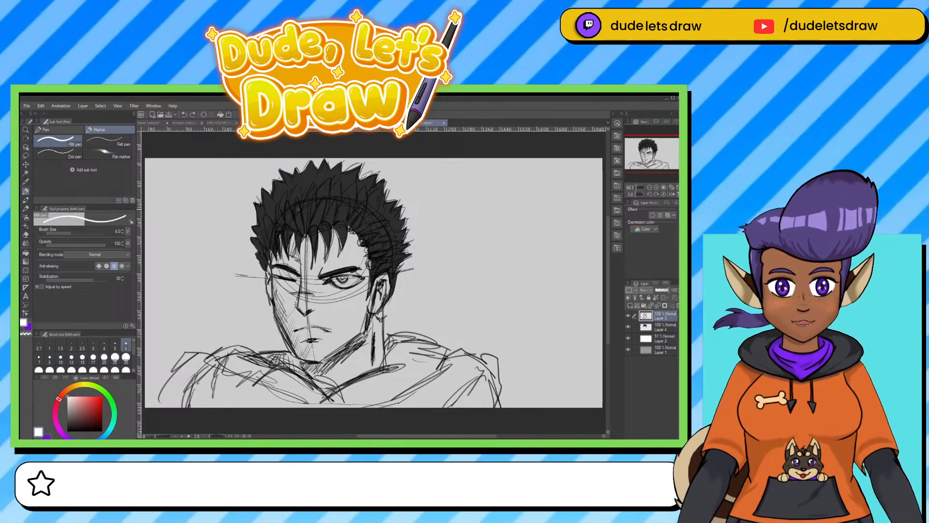
pyautogui.moveTo(298, 204); pyautogui.dragTo(301, 225)
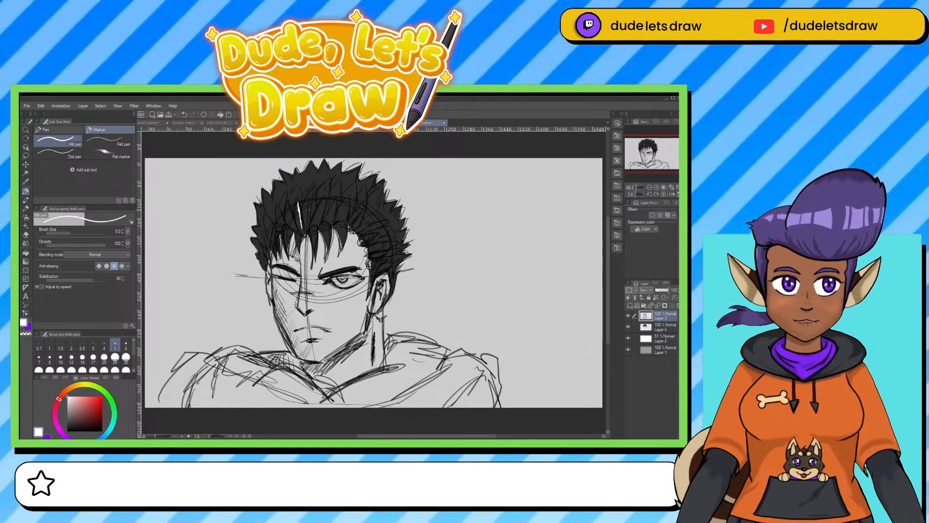
pyautogui.press(']')
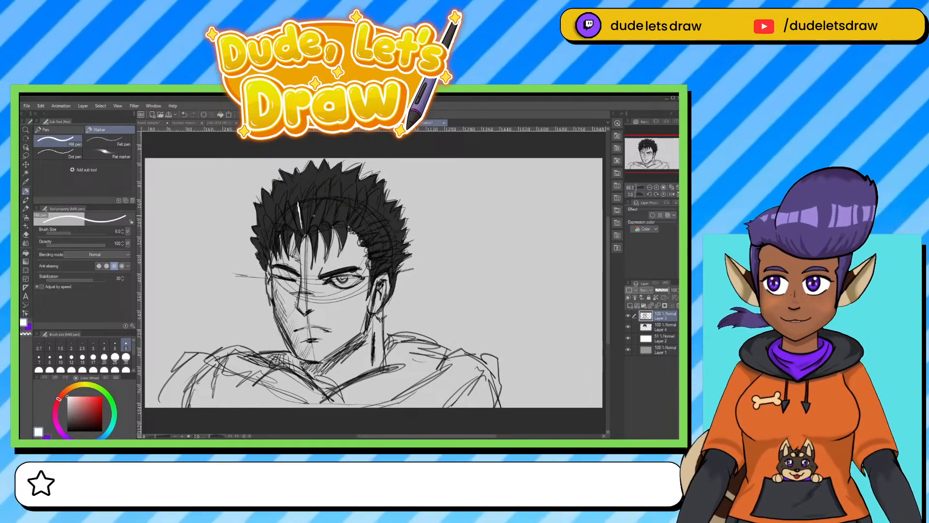
pyautogui.moveTo(309, 208)
pyautogui.mouseDown()
pyautogui.moveTo(307, 229)
pyautogui.moveTo(310, 216)
pyautogui.moveTo(320, 222)
pyautogui.mouseUp()
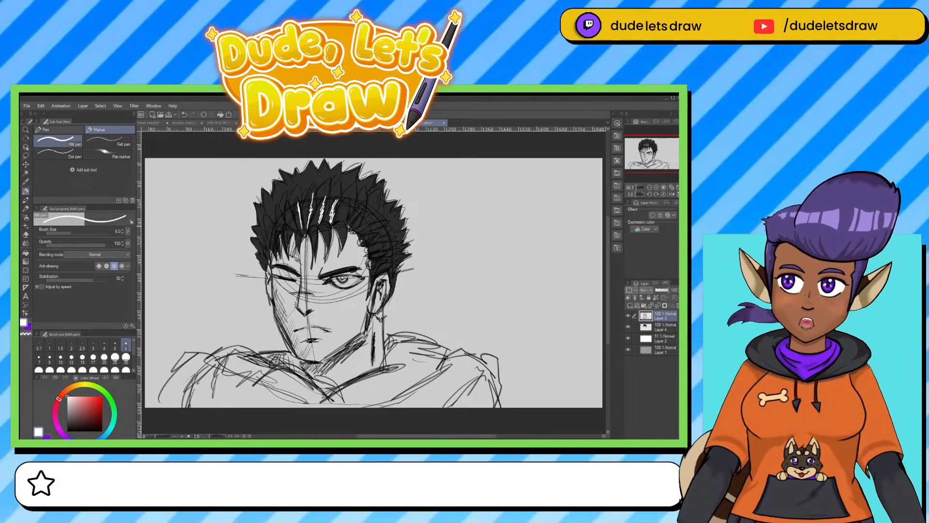
pyautogui.moveTo(346, 201); pyautogui.dragTo(344, 221)
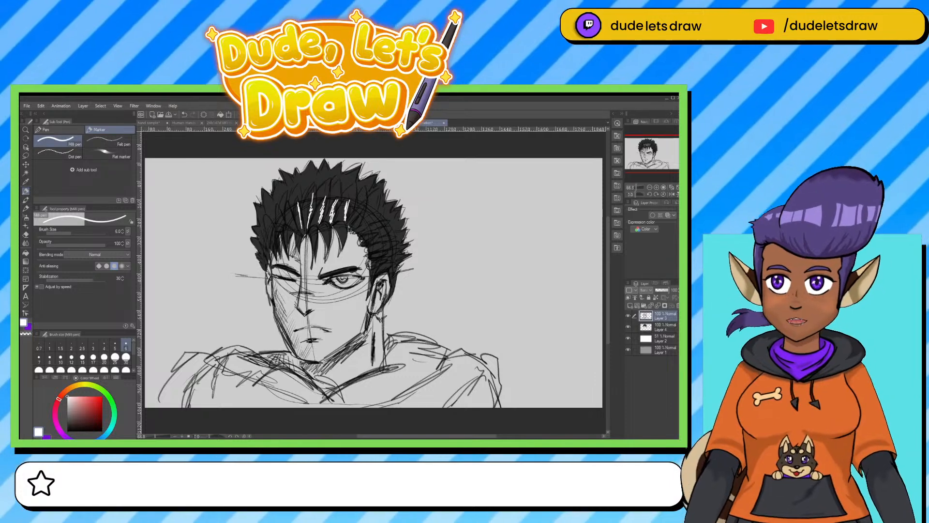
# Undo the white hair highlights and toggle the sketch layer's visibility to check which layer they are on.
pyautogui.hotkey('ctrl', 'z')
pyautogui.hotkey('ctrl', 'z')
pyautogui.hotkey('ctrl', 'z')
pyautogui.hotkey('ctrl', 'z')
pyautogui.hotkey('ctrl', 'z')
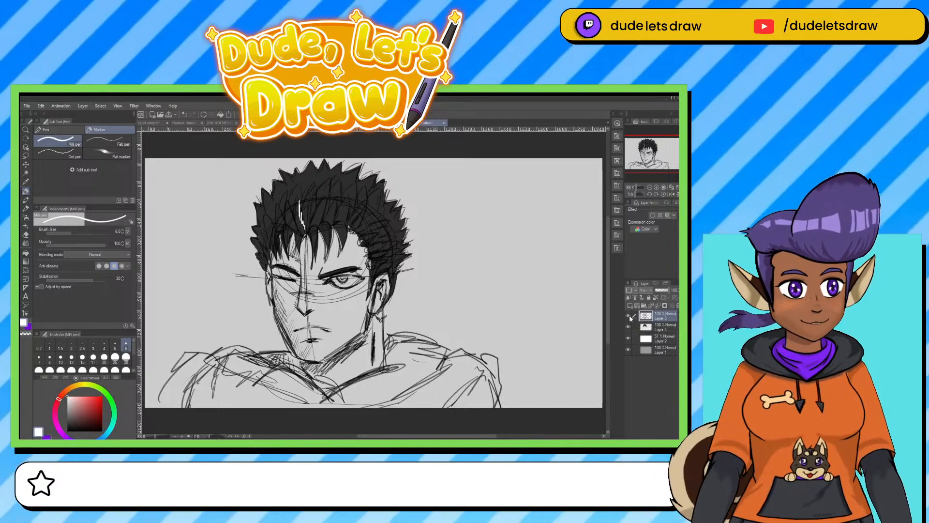
pyautogui.click(628, 316)
pyautogui.click(628, 316)
pyautogui.hotkey('ctrl', 'z')
pyautogui.hotkey('ctrl', 'z')
pyautogui.hotkey('ctrl', 'z')
pyautogui.hotkey('ctrl', 'z')
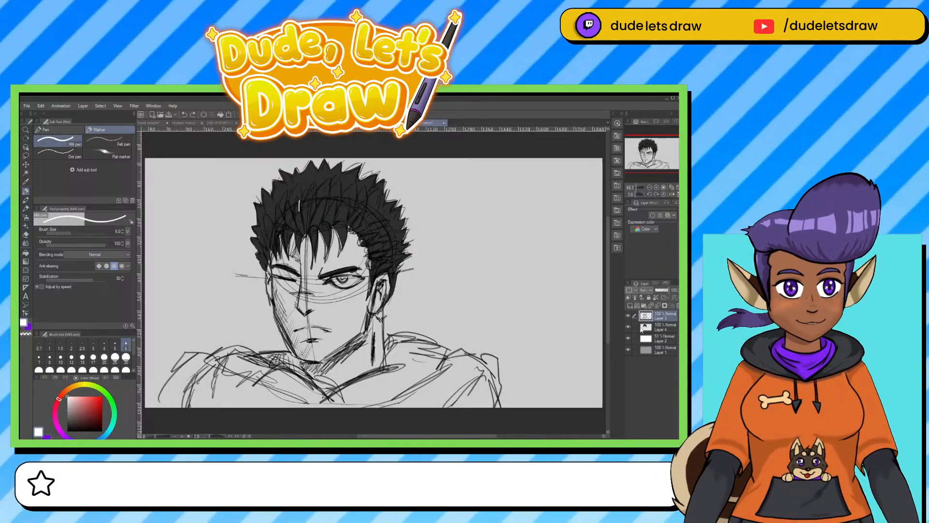
# Try white highlight streaks over the top and right side of the hair on the dark tone layer.
pyautogui.click(657, 329)
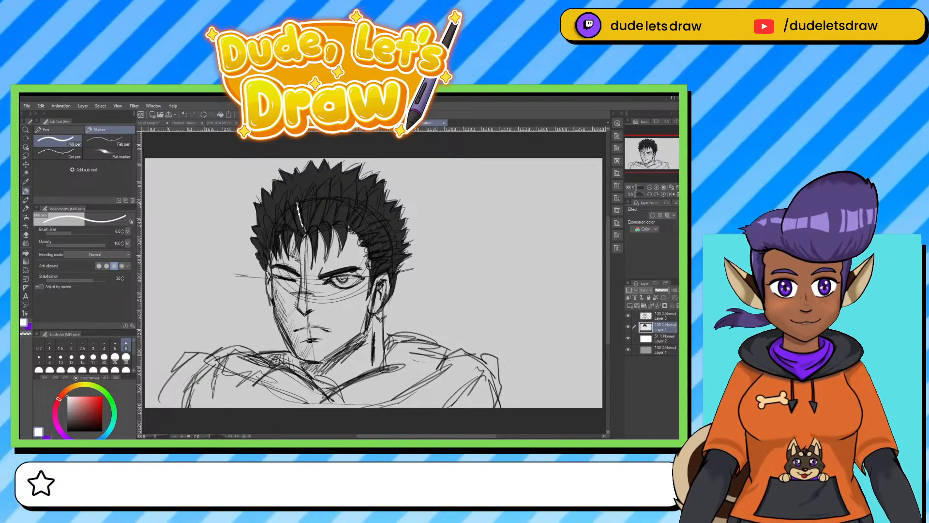
pyautogui.moveTo(297, 204); pyautogui.dragTo(305, 234)
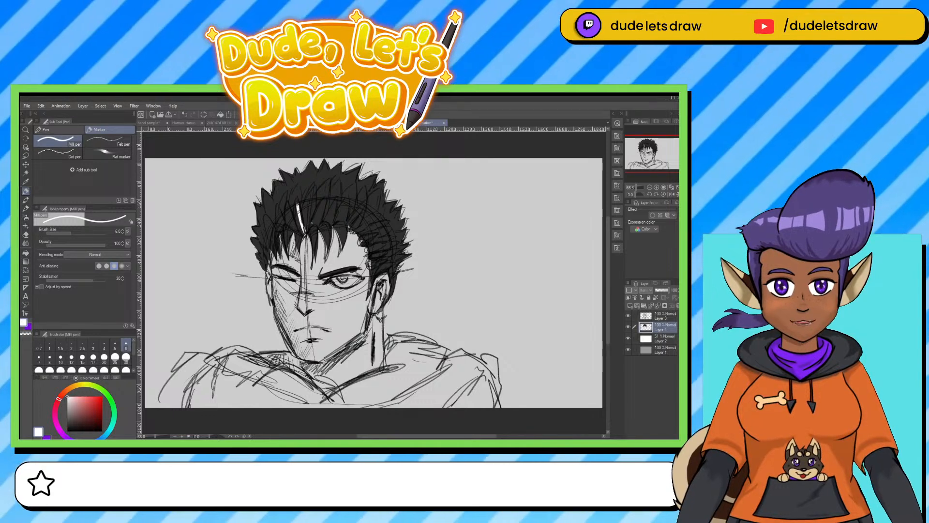
pyautogui.moveTo(312, 223)
pyautogui.mouseDown()
pyautogui.moveTo(316, 197)
pyautogui.moveTo(325, 201)
pyautogui.mouseUp()
pyautogui.moveTo(319, 223); pyautogui.dragTo(327, 200)
pyautogui.moveTo(333, 220); pyautogui.dragTo(328, 193)
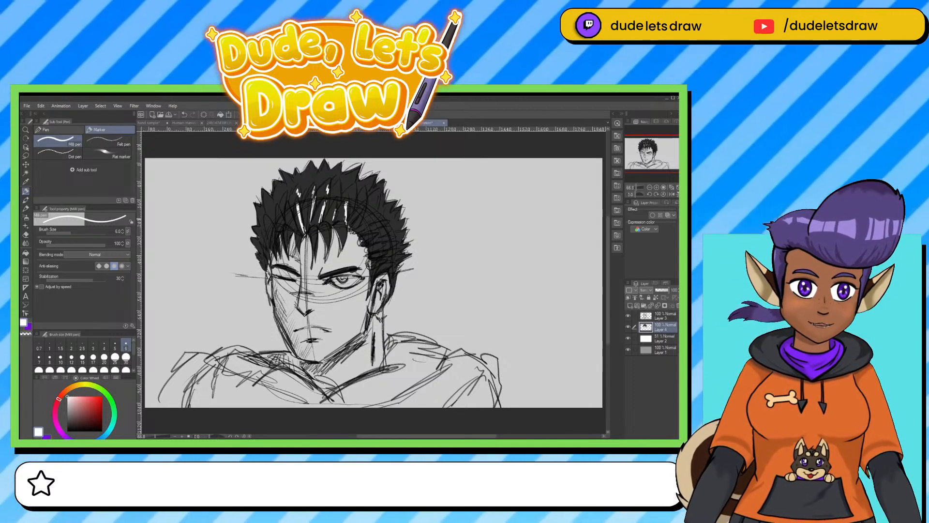
pyautogui.moveTo(354, 192); pyautogui.dragTo(351, 210)
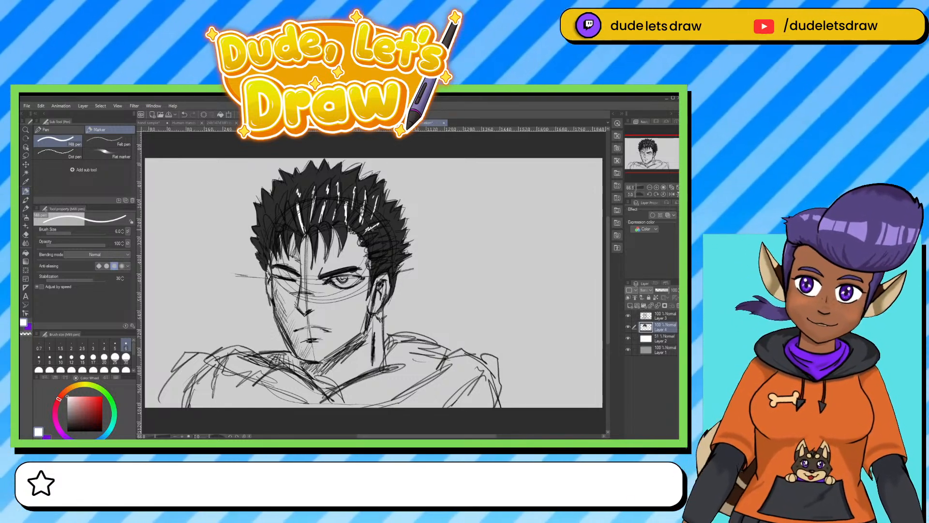
pyautogui.moveTo(376, 234)
pyautogui.mouseDown()
pyautogui.moveTo(364, 239)
pyautogui.moveTo(376, 263)
pyautogui.moveTo(390, 262)
pyautogui.mouseUp()
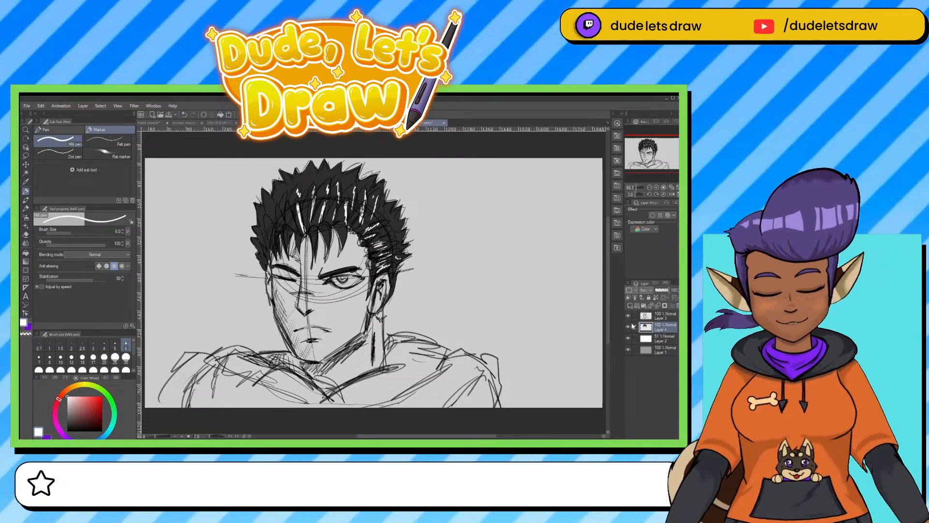
pyautogui.press('b')
pyautogui.keyDown('alt'); pyautogui.click(300, 179); pyautogui.keyUp('alt')
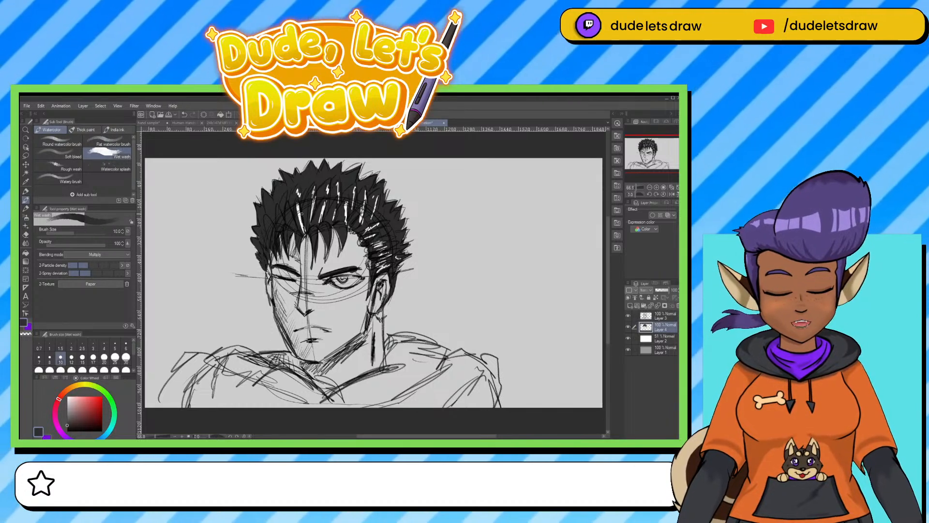
pyautogui.press(']')
pyautogui.press(']')
pyautogui.press(']')
pyautogui.press(']')
pyautogui.press(']')
pyautogui.press(']')
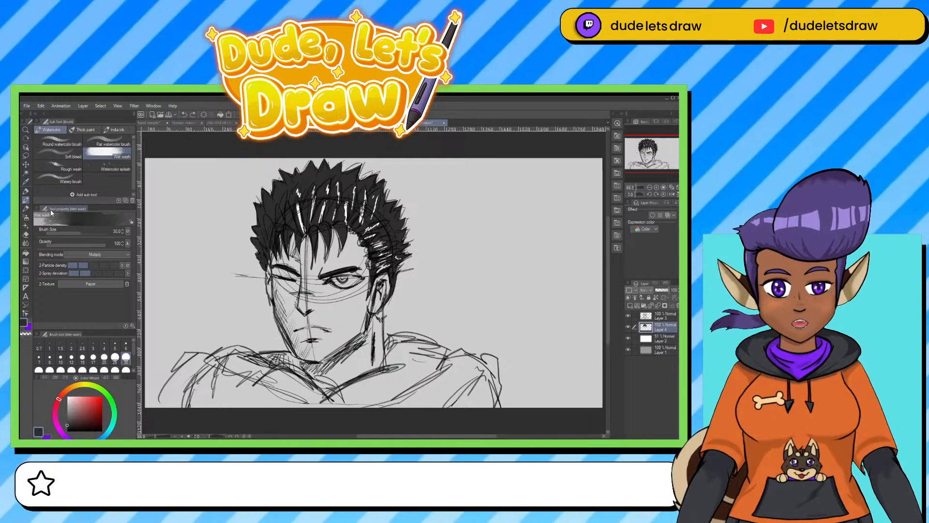
# Paint over all the white hair streaks in dark grey, enlarging the pen from 30 to 60 px.
pyautogui.click(26, 191)
pyautogui.press(']')
pyautogui.press(']')
pyautogui.press(']')
pyautogui.press(']')
pyautogui.press(']')
pyautogui.press(']')
pyautogui.press(']')
pyautogui.press(']')
pyautogui.press(']')
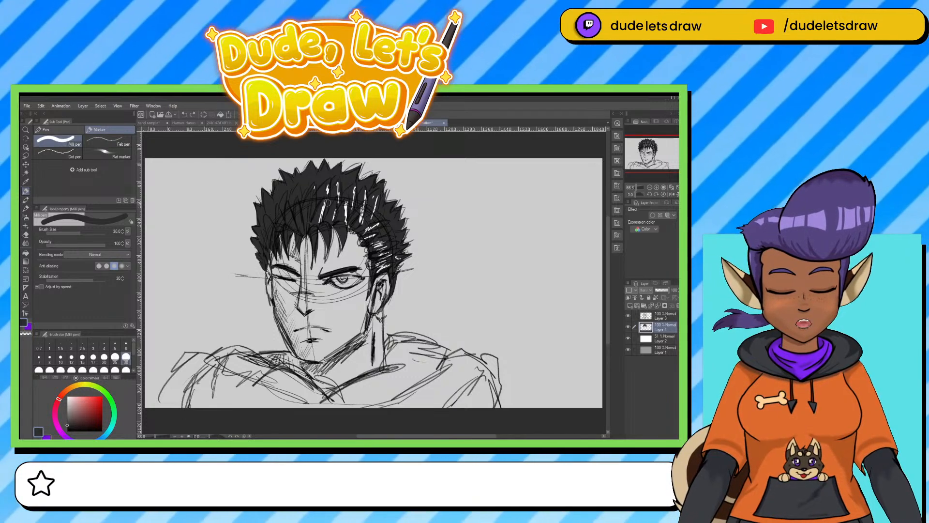
pyautogui.moveTo(342, 194)
pyautogui.mouseDown()
pyautogui.moveTo(336, 213)
pyautogui.moveTo(338, 186)
pyautogui.moveTo(326, 198)
pyautogui.moveTo(382, 235)
pyautogui.moveTo(386, 272)
pyautogui.moveTo(390, 261)
pyautogui.moveTo(381, 268)
pyautogui.mouseUp()
pyautogui.press(']')
pyautogui.press(']')
pyautogui.press(']')
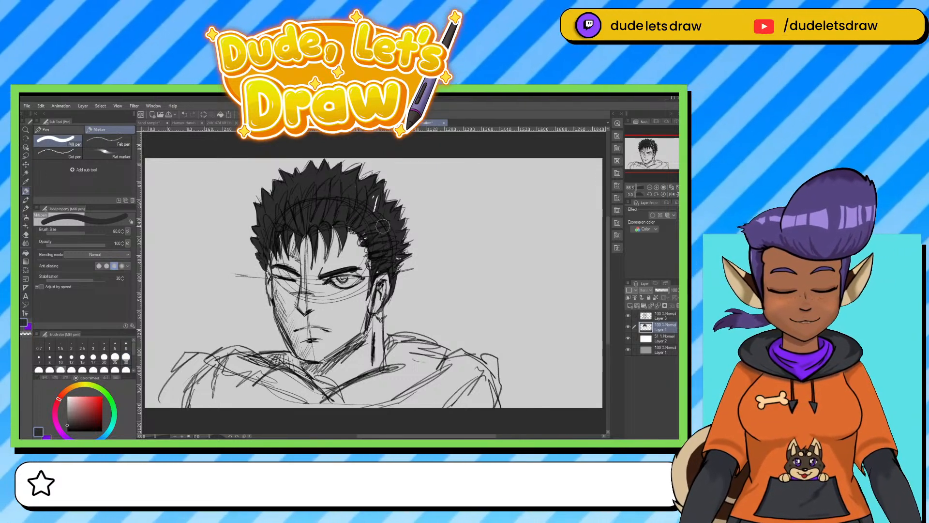
pyautogui.moveTo(377, 200)
pyautogui.mouseDown()
pyautogui.moveTo(379, 223)
pyautogui.moveTo(374, 211)
pyautogui.mouseUp()
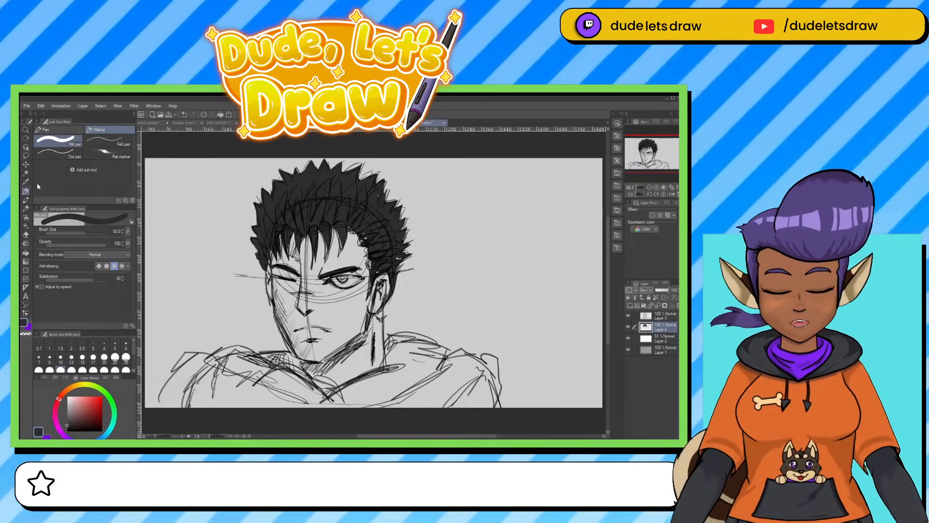
# Try a long diagonal mechanical pencil line across the canvas behind the head and undo it.
pyautogui.click(26, 208)
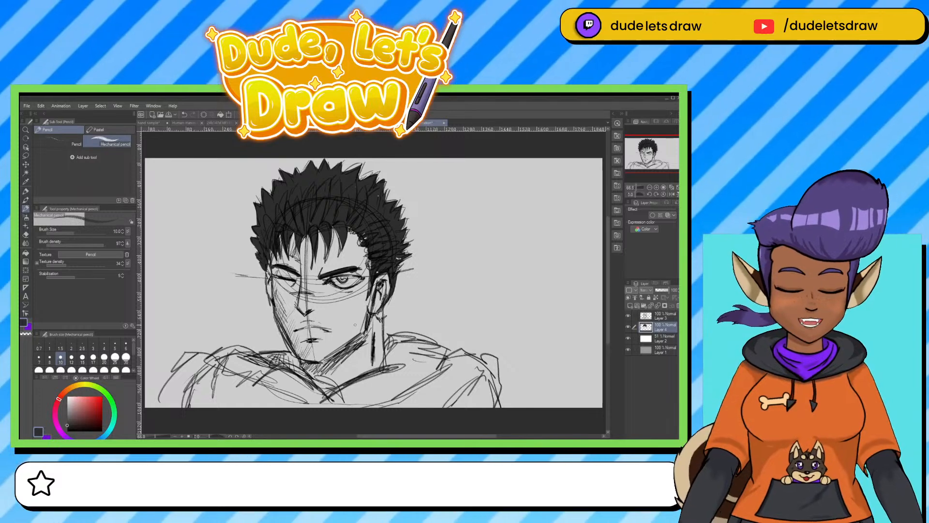
pyautogui.moveTo(503, 203); pyautogui.dragTo(145, 382)
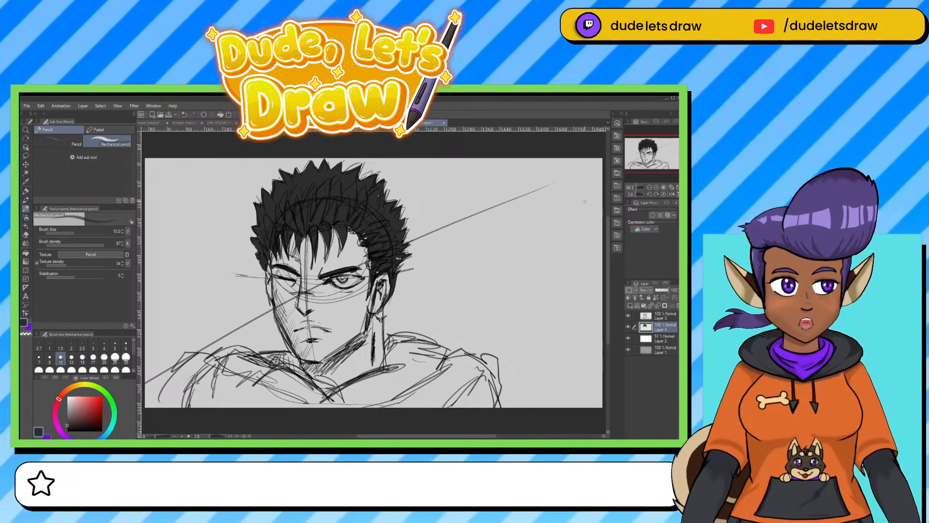
pyautogui.hotkey('ctrl', 'z')
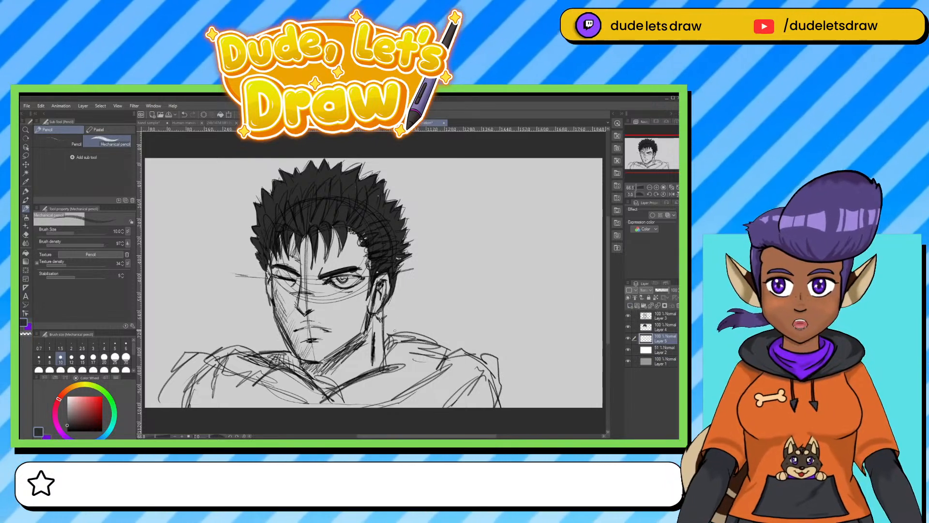
pyautogui.hotkey('ctrl', 'z')
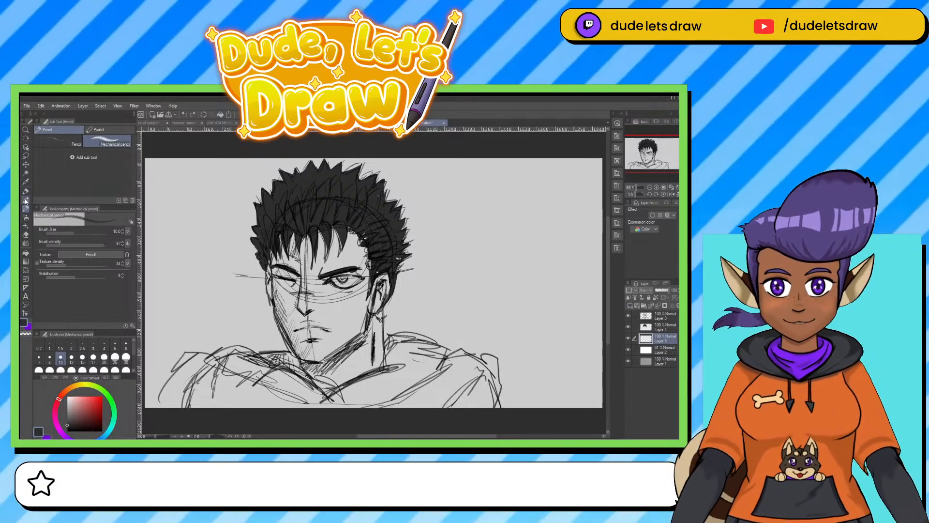
# On a new layer below the hair tone, draw a diagonal sword handle behind the shoulder with end cap and wrapped grip, using a 15 px pen.
pyautogui.click(26, 190)
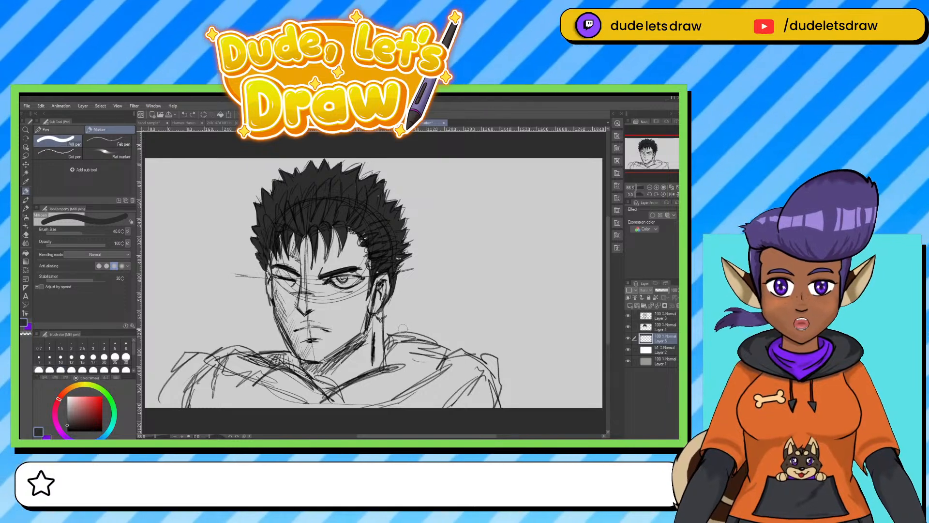
pyautogui.click(71, 356)
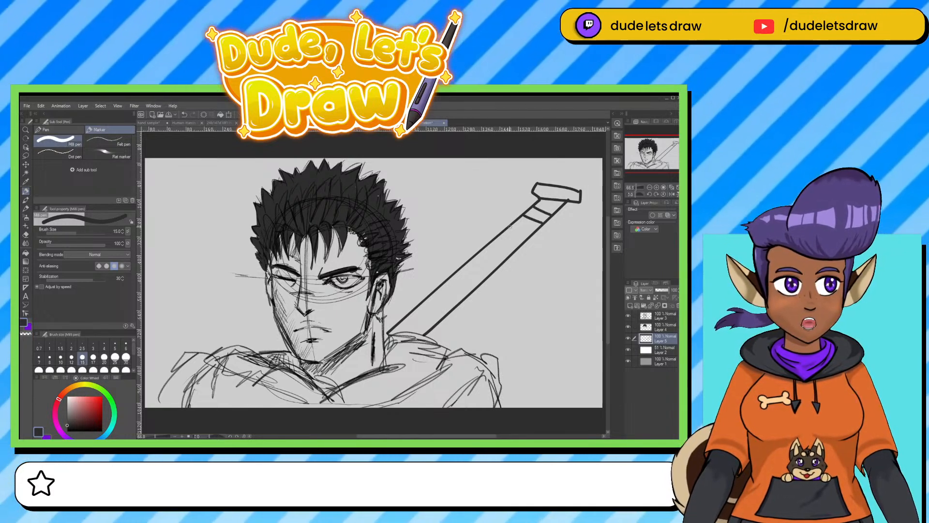
pyautogui.moveTo(500, 236)
pyautogui.mouseDown()
pyautogui.moveTo(521, 246)
pyautogui.moveTo(415, 333)
pyautogui.mouseUp()
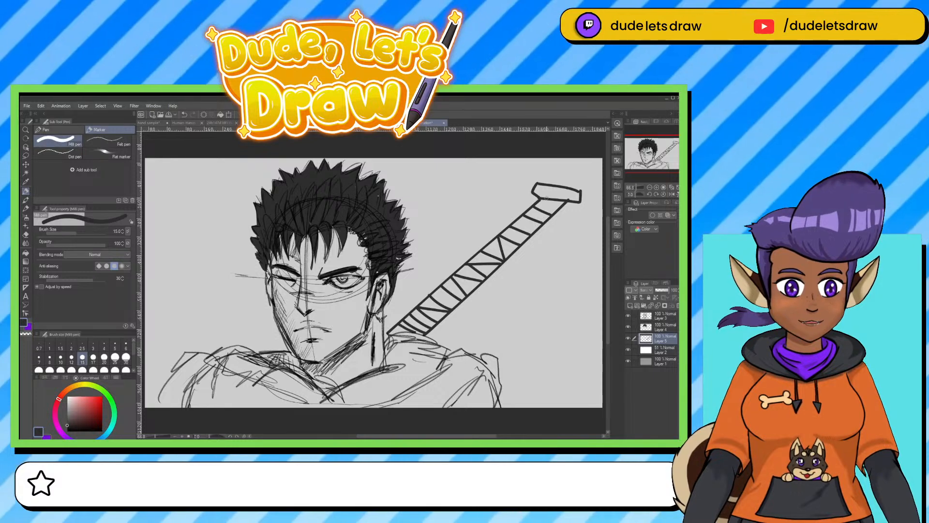
# Erase the sword handle's end cap, redraw it in line with the grip, and add cloth strips hanging beneath it.
pyautogui.press('e')
pyautogui.moveTo(538, 184)
pyautogui.mouseDown()
pyautogui.moveTo(553, 201)
pyautogui.moveTo(565, 193)
pyautogui.moveTo(577, 202)
pyautogui.mouseUp()
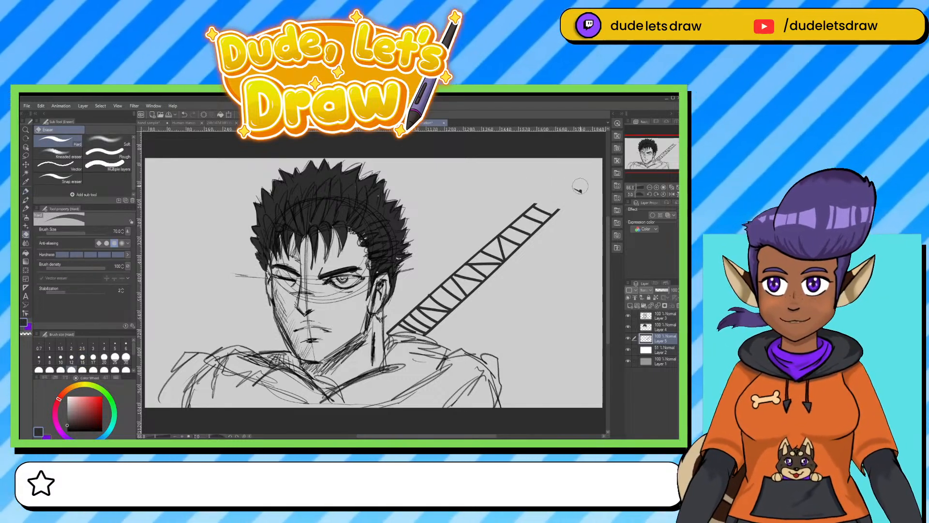
pyautogui.click(26, 191)
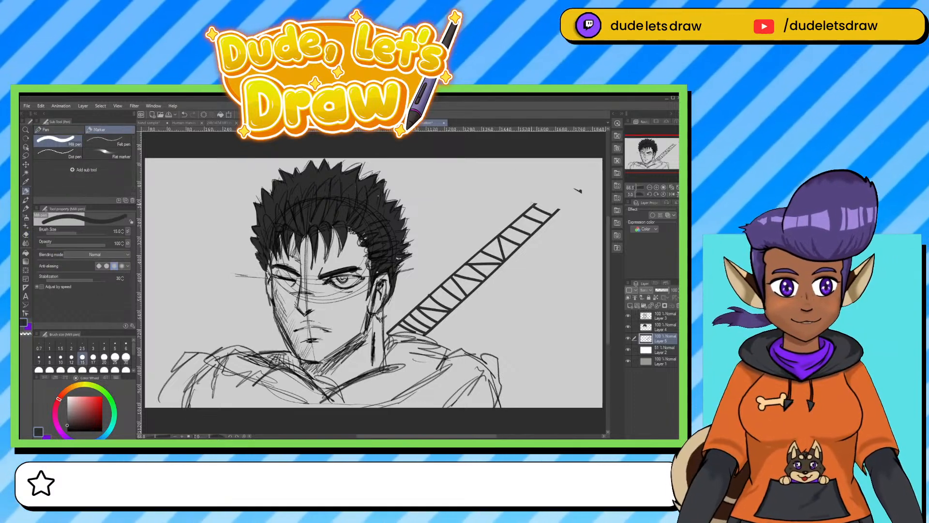
pyautogui.moveTo(533, 203)
pyautogui.mouseDown()
pyautogui.moveTo(548, 192)
pyautogui.moveTo(560, 197)
pyautogui.moveTo(558, 210)
pyautogui.moveTo(539, 188)
pyautogui.moveTo(550, 178)
pyautogui.moveTo(573, 192)
pyautogui.moveTo(555, 249)
pyautogui.mouseUp()
pyautogui.moveTo(560, 209)
pyautogui.mouseDown()
pyautogui.moveTo(542, 262)
pyautogui.moveTo(578, 252)
pyautogui.moveTo(563, 256)
pyautogui.mouseUp()
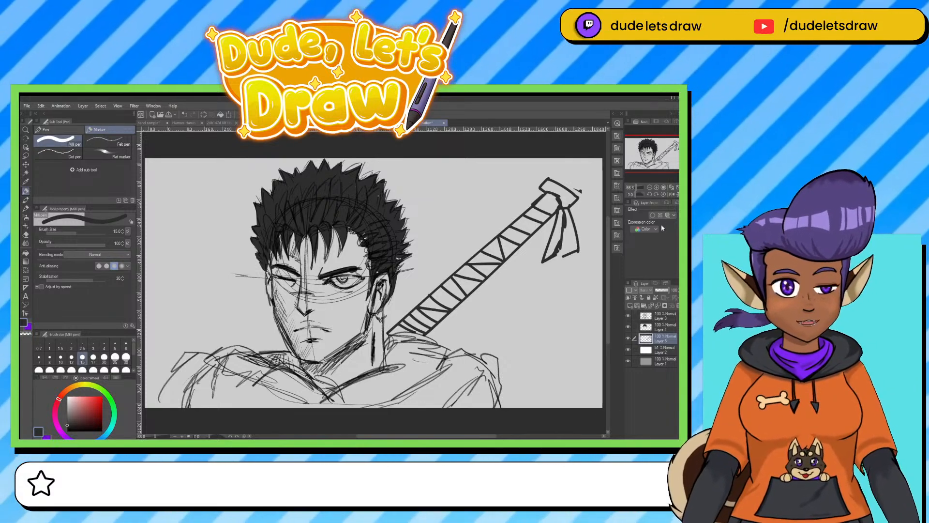
# Lower the opacity of the sword handle layer, then clear the sword handle from it.
pyautogui.click(665, 291)
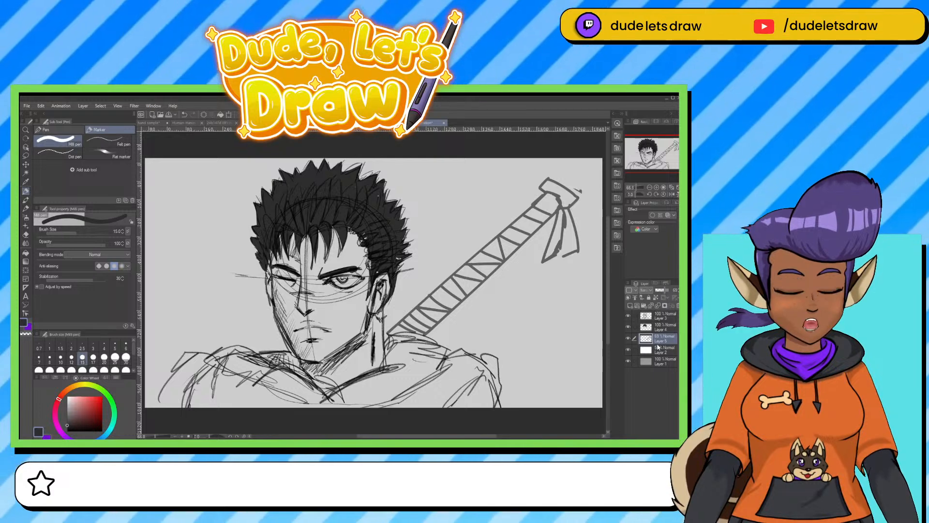
pyautogui.press('Delete')
pyautogui.moveTo(478, 332); pyautogui.dragTo(499, 328)
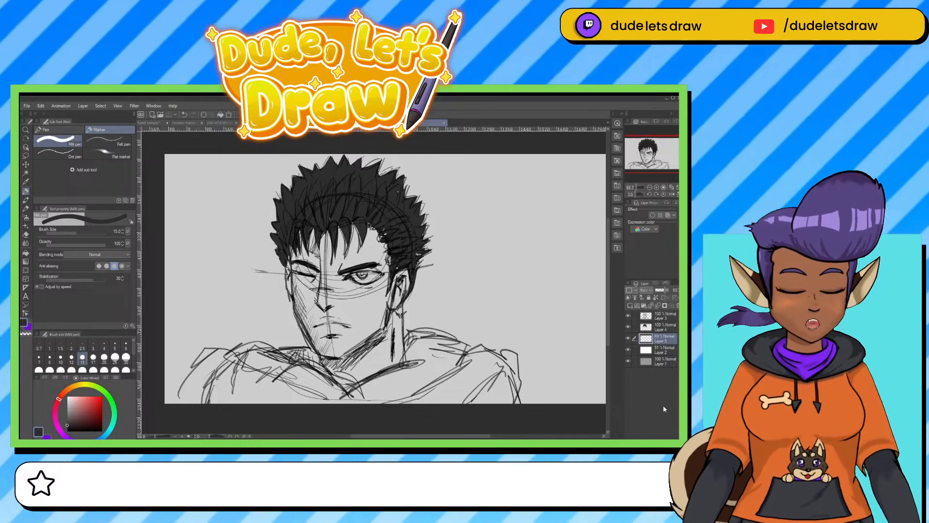
# Group the line art, hair tone and emptied sword layers into one folder, then collapse and hide the folder.
pyautogui.click(657, 318)
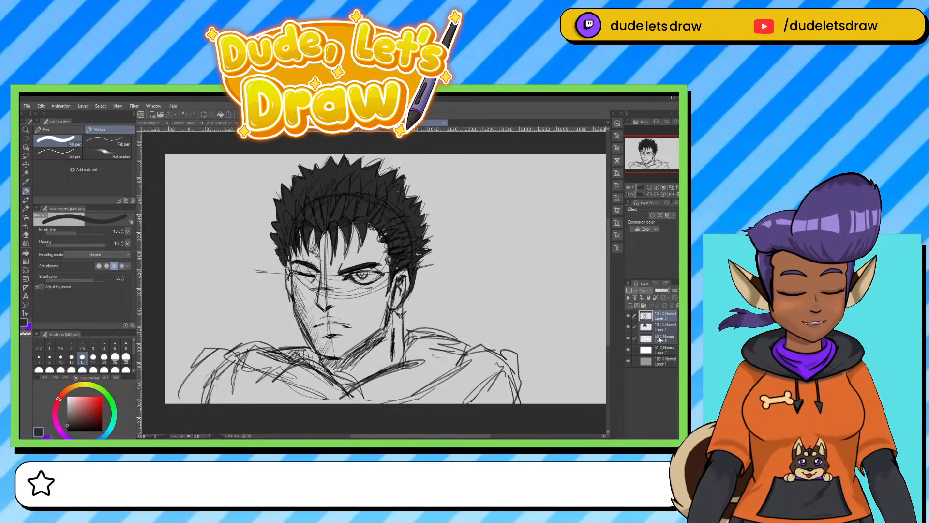
pyautogui.hotkey('ctrl', 'g')
pyautogui.click(666, 350)
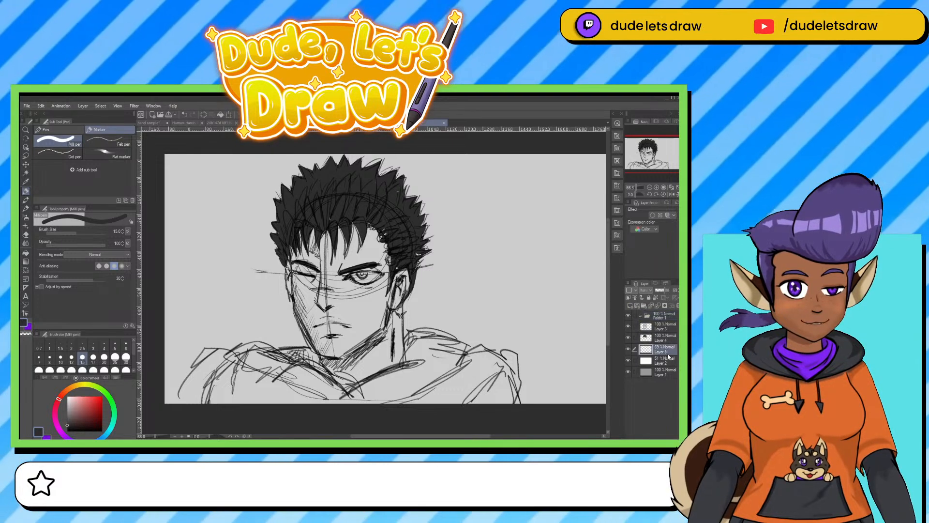
pyautogui.keyDown('shift'); pyautogui.click(653, 329); pyautogui.keyUp('shift')
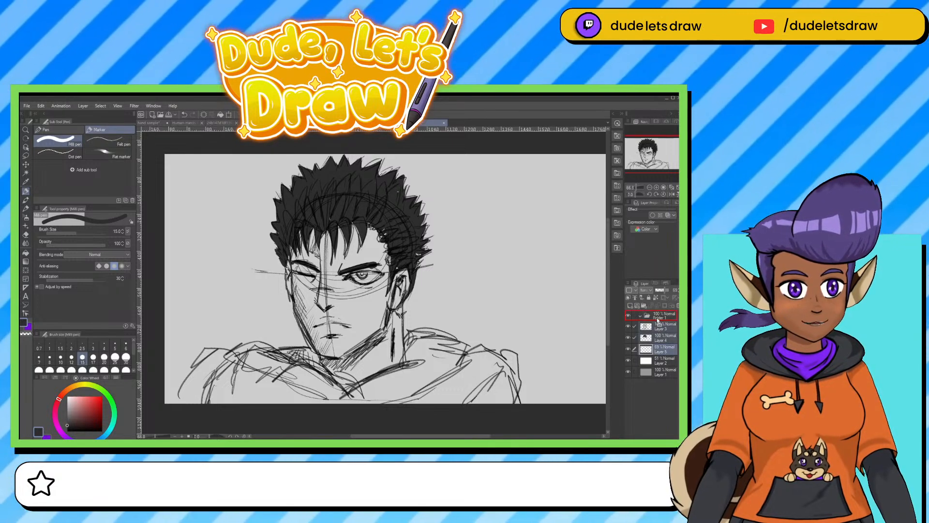
pyautogui.moveTo(658, 319); pyautogui.dragTo(657, 318)
pyautogui.click(640, 316)
pyautogui.click(628, 316)
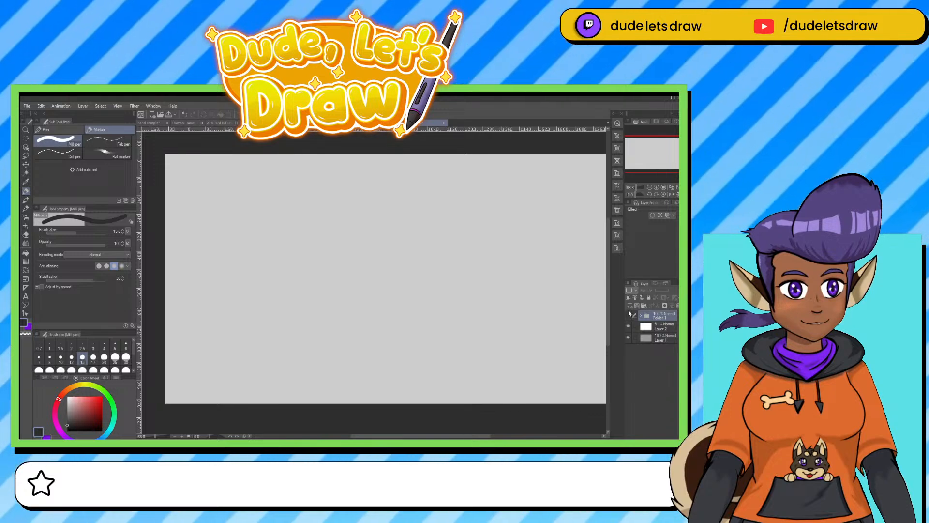
# On a new layer, sketch a large box with an upright rectangle above it in white, using the mechanical pencil at 10 px.
pyautogui.click(630, 305)
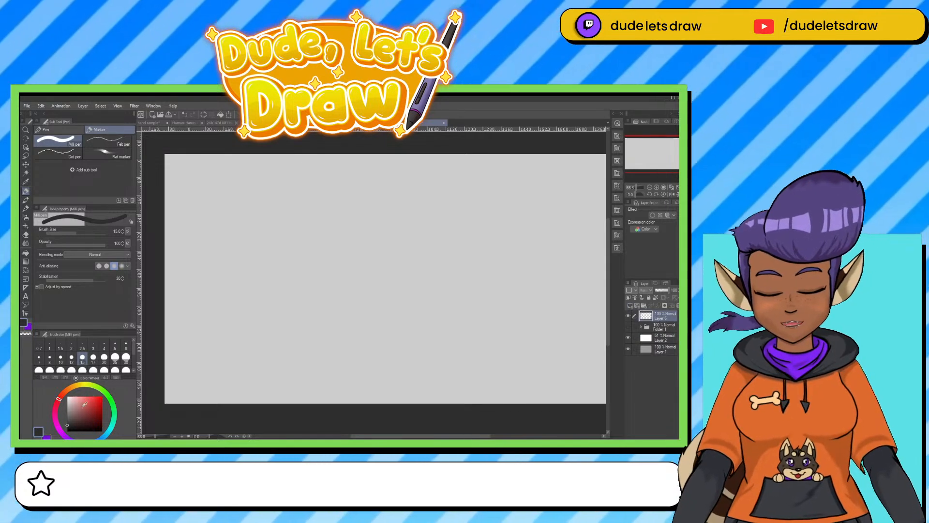
pyautogui.click(67, 396)
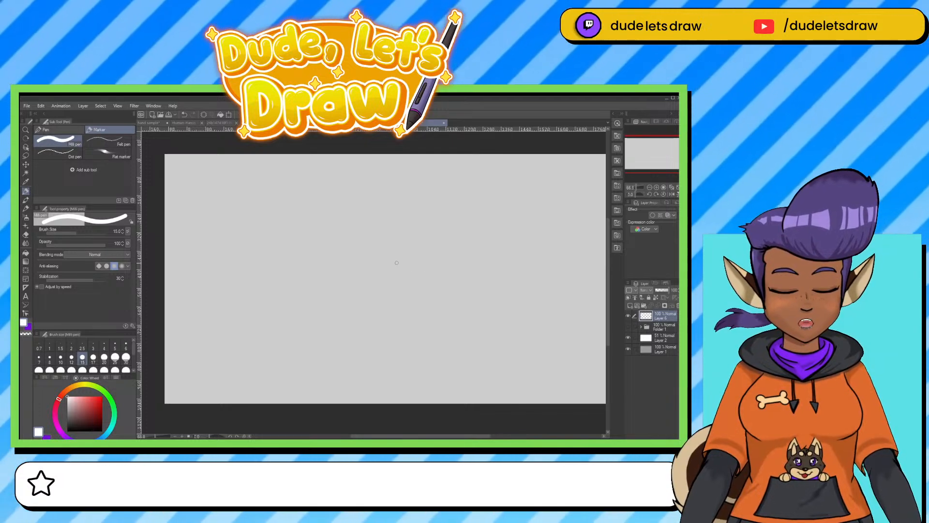
pyautogui.moveTo(397, 261); pyautogui.dragTo(360, 272)
pyautogui.click(25, 210)
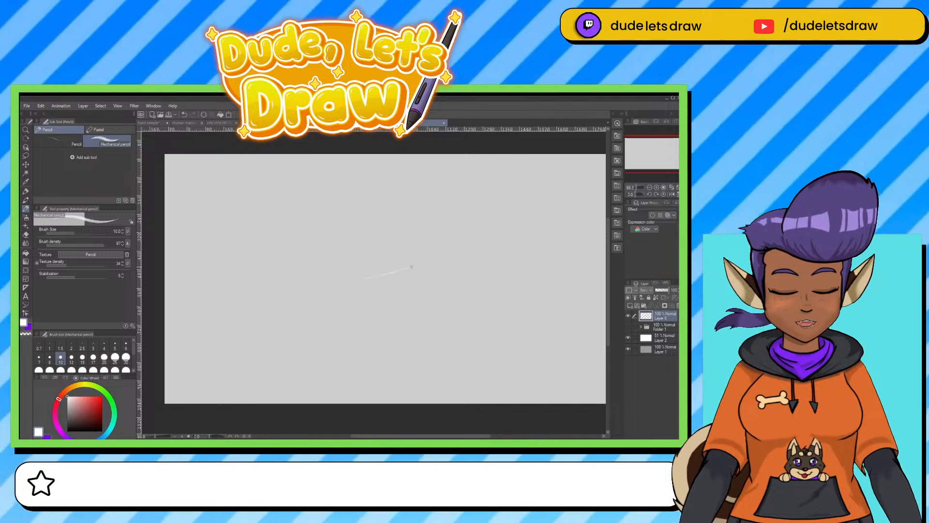
pyautogui.moveTo(372, 283); pyautogui.dragTo(438, 287)
pyautogui.moveTo(404, 260); pyautogui.dragTo(446, 265)
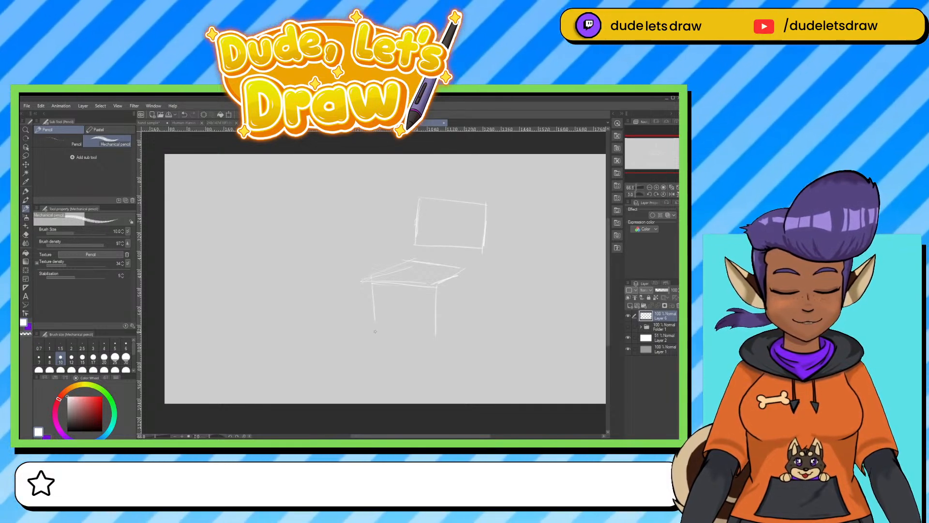
pyautogui.moveTo(372, 338); pyautogui.dragTo(435, 355)
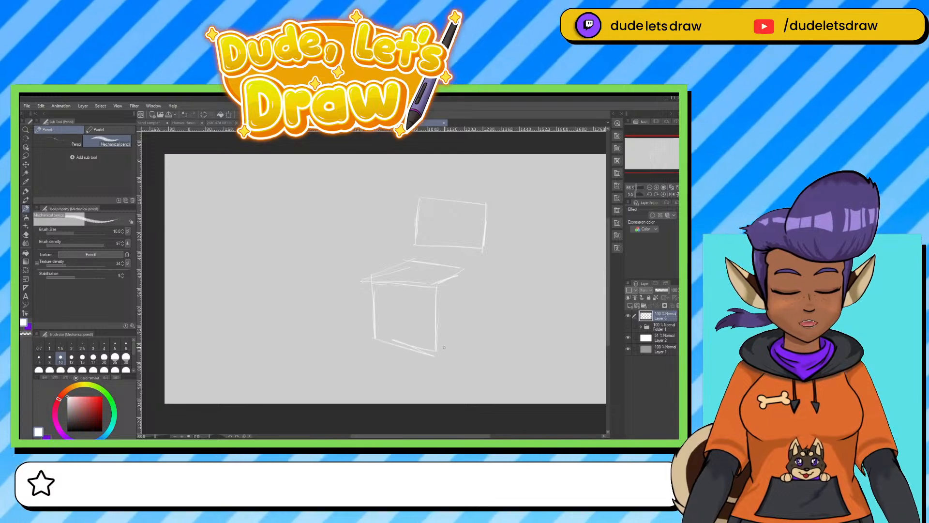
# Sketch a lower, smaller box adjoining the right side of the large box.
pyautogui.moveTo(466, 273)
pyautogui.mouseDown()
pyautogui.moveTo(469, 305)
pyautogui.moveTo(441, 317)
pyautogui.moveTo(501, 310)
pyautogui.moveTo(484, 332)
pyautogui.mouseUp()
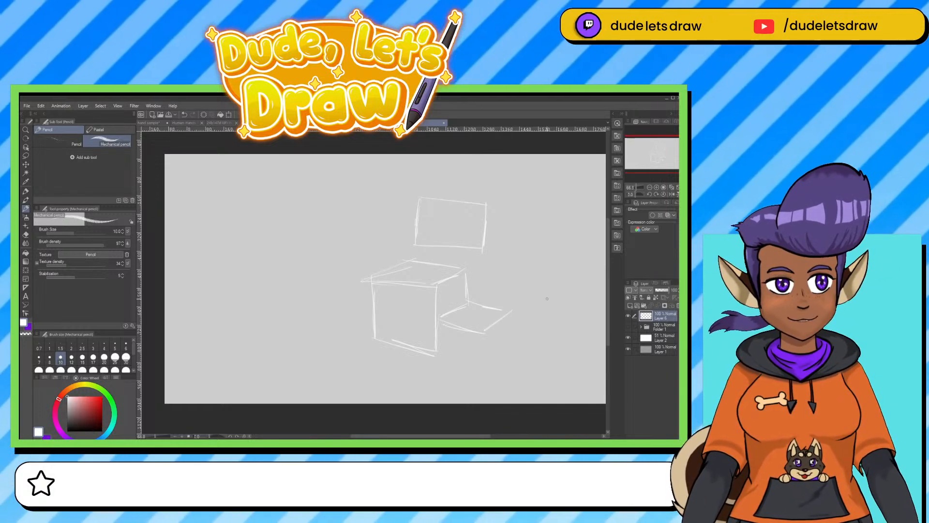
pyautogui.moveTo(484, 334)
pyautogui.mouseDown()
pyautogui.moveTo(485, 361)
pyautogui.moveTo(440, 358)
pyautogui.moveTo(461, 361)
pyautogui.moveTo(507, 321)
pyautogui.moveTo(508, 359)
pyautogui.mouseUp()
pyautogui.moveTo(508, 358); pyautogui.dragTo(485, 362)
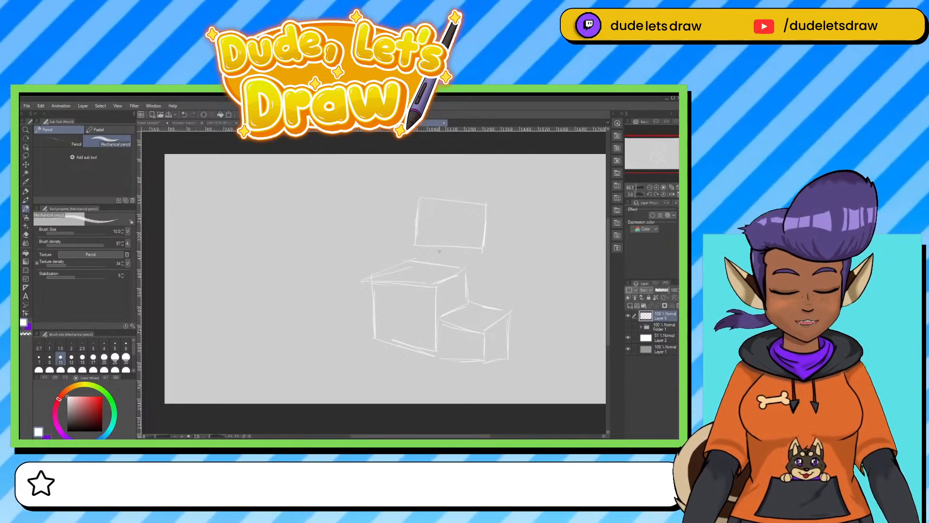
# Join the upright rectangle to the large box with a short post, and narrow the rectangle by redrawing its right edge and erasing the old one.
pyautogui.moveTo(453, 264)
pyautogui.mouseDown()
pyautogui.moveTo(453, 248)
pyautogui.moveTo(435, 263)
pyautogui.moveTo(458, 247)
pyautogui.moveTo(473, 255)
pyautogui.mouseUp()
pyautogui.moveTo(476, 207)
pyautogui.mouseDown()
pyautogui.moveTo(419, 198)
pyautogui.moveTo(415, 243)
pyautogui.mouseUp()
pyautogui.press('e')
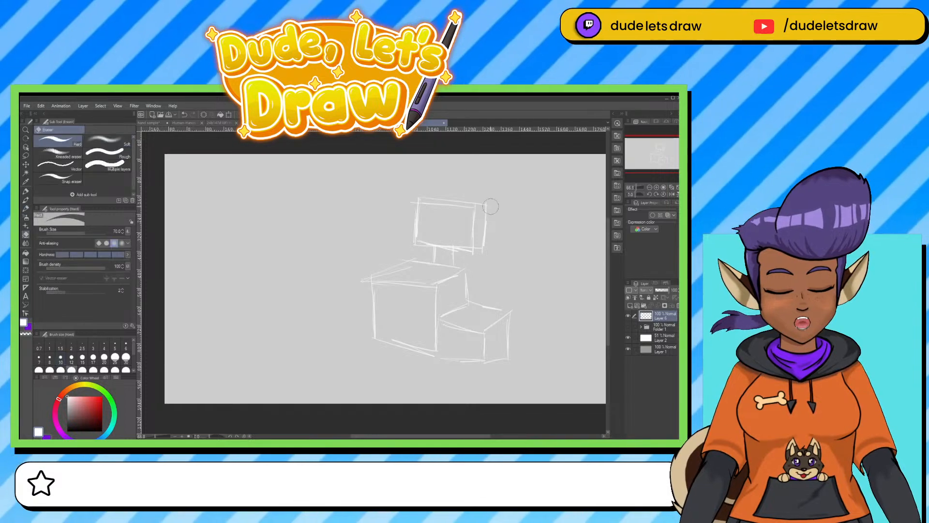
pyautogui.moveTo(492, 203); pyautogui.dragTo(483, 203)
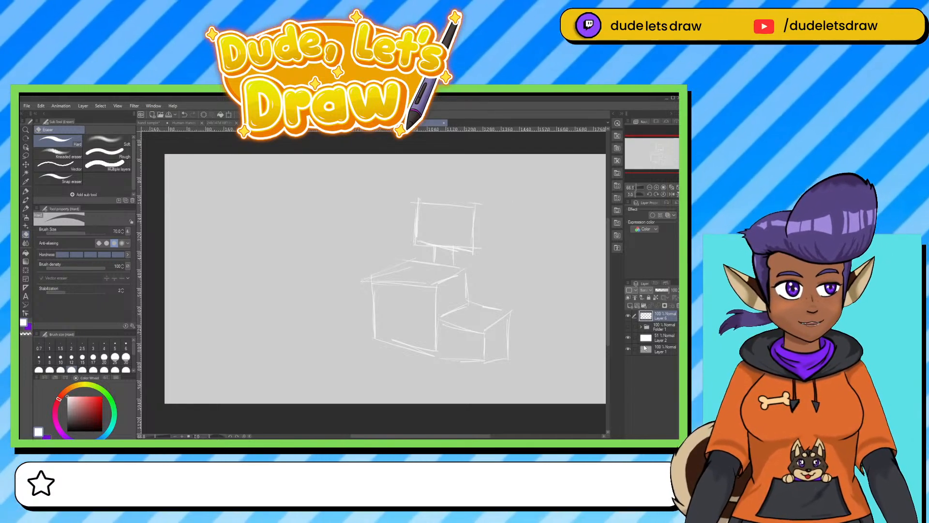
# Hide the white overlay on Layer 2 and reinforce the large box's top, side and bottom edges with extra mechanical pencil strokes.
pyautogui.click(628, 339)
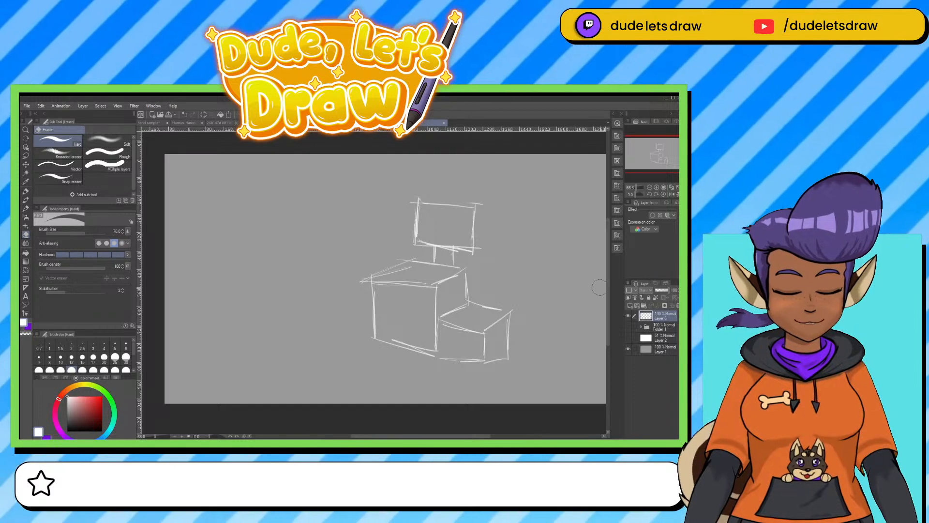
pyautogui.press('p')
pyautogui.moveTo(416, 261); pyautogui.dragTo(371, 270)
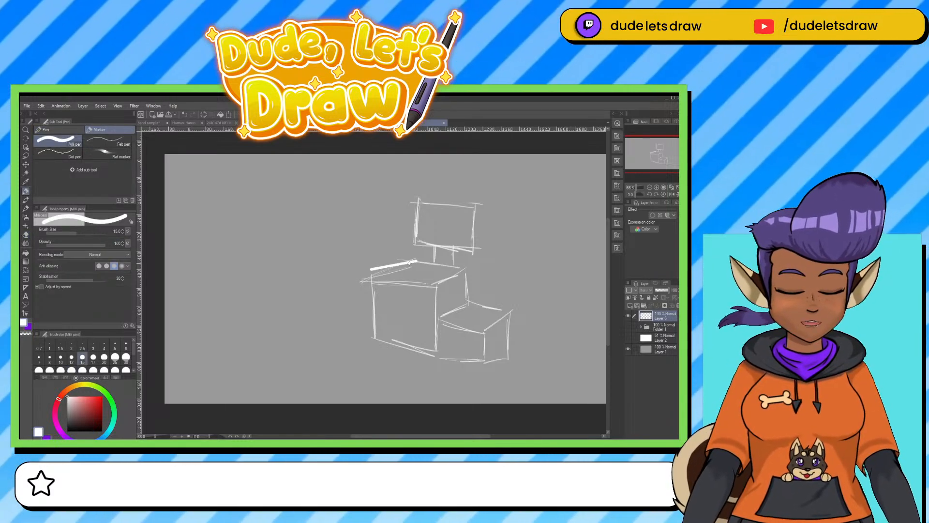
pyautogui.click(26, 208)
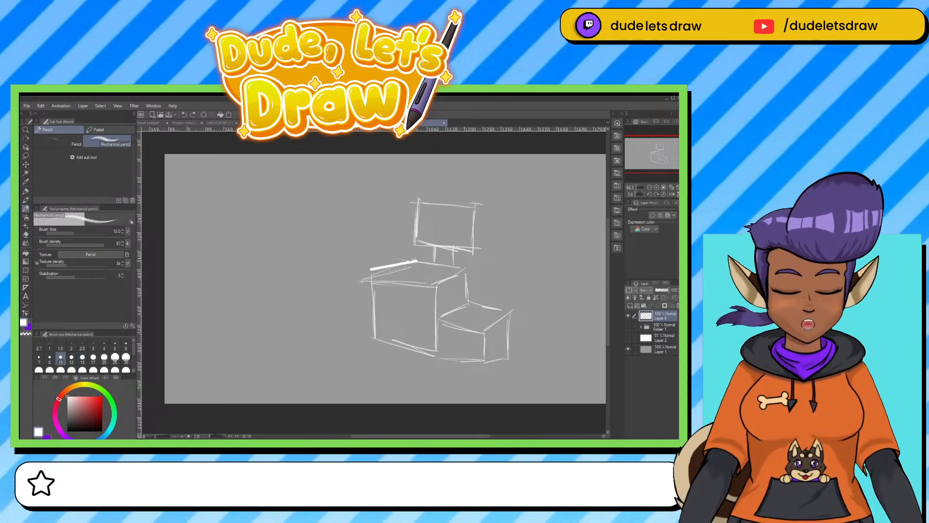
pyautogui.hotkey('ctrl', 'z')
pyautogui.moveTo(414, 259)
pyautogui.mouseDown()
pyautogui.moveTo(364, 274)
pyautogui.moveTo(441, 289)
pyautogui.moveTo(467, 270)
pyautogui.moveTo(437, 287)
pyautogui.mouseUp()
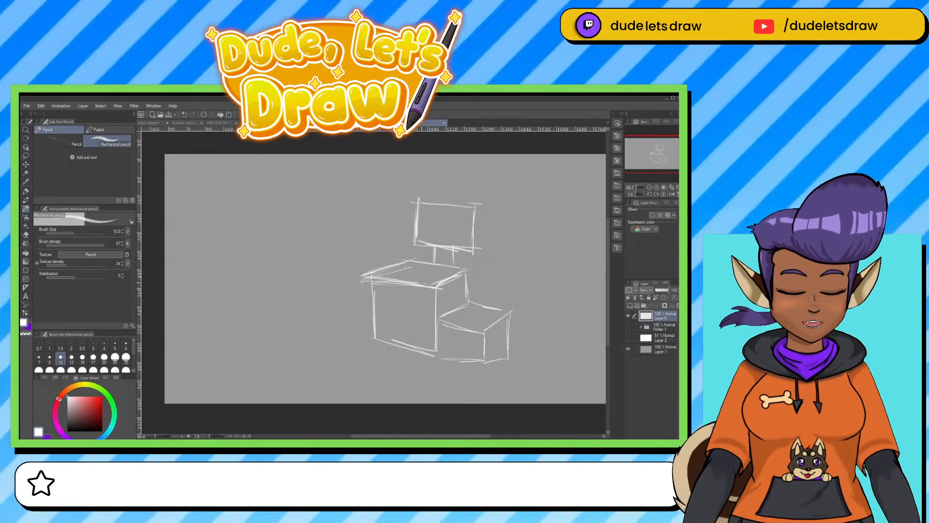
pyautogui.moveTo(363, 274); pyautogui.dragTo(367, 331)
pyautogui.moveTo(369, 277); pyautogui.dragTo(370, 332)
pyautogui.moveTo(368, 301)
pyautogui.mouseDown()
pyautogui.moveTo(370, 331)
pyautogui.moveTo(385, 342)
pyautogui.moveTo(443, 357)
pyautogui.mouseUp()
pyautogui.moveTo(441, 325); pyautogui.dragTo(441, 355)
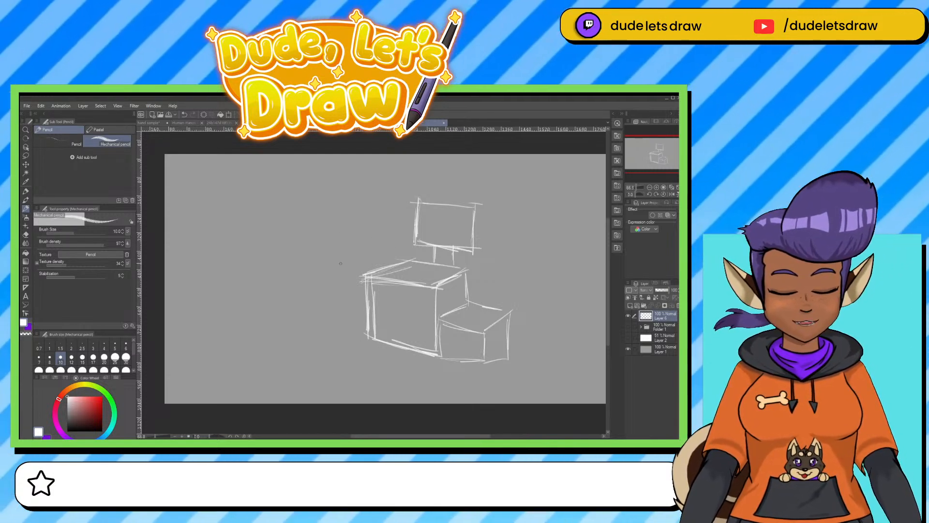
pyautogui.moveTo(326, 254)
pyautogui.mouseDown()
pyautogui.moveTo(353, 247)
pyautogui.moveTo(337, 281)
pyautogui.moveTo(339, 250)
pyautogui.moveTo(362, 277)
pyautogui.moveTo(323, 264)
pyautogui.moveTo(368, 257)
pyautogui.moveTo(324, 278)
pyautogui.mouseUp()
pyautogui.hotkey('ctrl', 'z')
pyautogui.hotkey('ctrl', 'z')
pyautogui.hotkey('ctrl', 'z')
pyautogui.hotkey('ctrl', 'z')
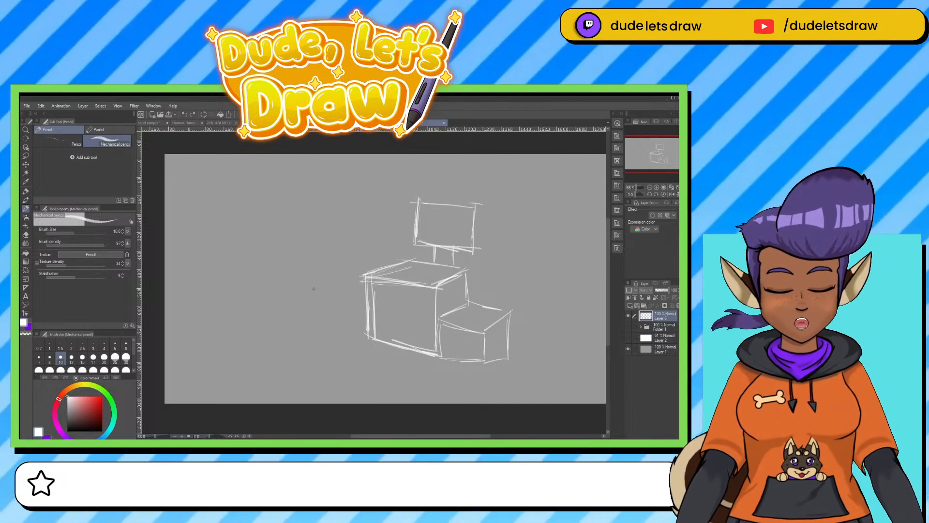
# Sketch a small round-headed figure reaching toward the large box, scale it to 80%, and move it beside the box.
pyautogui.moveTo(313, 288)
pyautogui.mouseDown()
pyautogui.moveTo(326, 313)
pyautogui.moveTo(311, 285)
pyautogui.moveTo(343, 293)
pyautogui.moveTo(300, 300)
pyautogui.moveTo(344, 291)
pyautogui.moveTo(303, 305)
pyautogui.moveTo(343, 296)
pyautogui.moveTo(339, 305)
pyautogui.moveTo(360, 293)
pyautogui.moveTo(337, 348)
pyautogui.moveTo(307, 322)
pyautogui.moveTo(306, 375)
pyautogui.mouseUp()
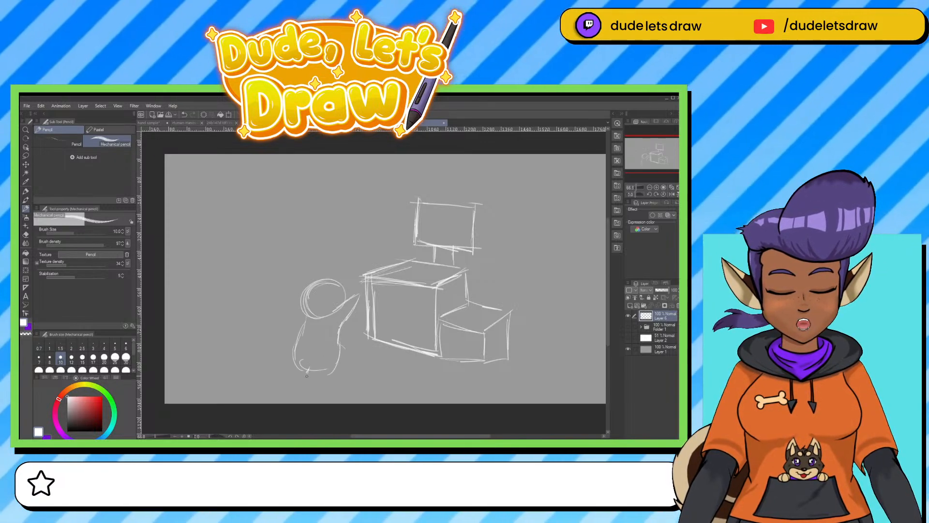
pyautogui.moveTo(339, 346)
pyautogui.mouseDown()
pyautogui.moveTo(318, 378)
pyautogui.moveTo(323, 385)
pyautogui.mouseUp()
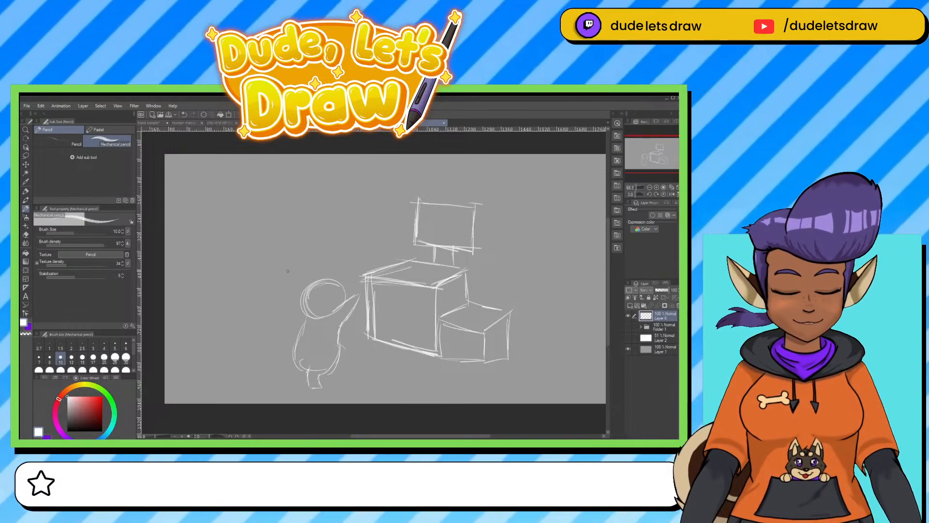
pyautogui.click(26, 155)
pyautogui.moveTo(348, 348)
pyautogui.mouseDown()
pyautogui.moveTo(362, 303)
pyautogui.moveTo(358, 283)
pyautogui.moveTo(293, 265)
pyautogui.moveTo(313, 393)
pyautogui.moveTo(357, 350)
pyautogui.moveTo(329, 345)
pyautogui.mouseUp()
pyautogui.hotkey('ctrl', 't')
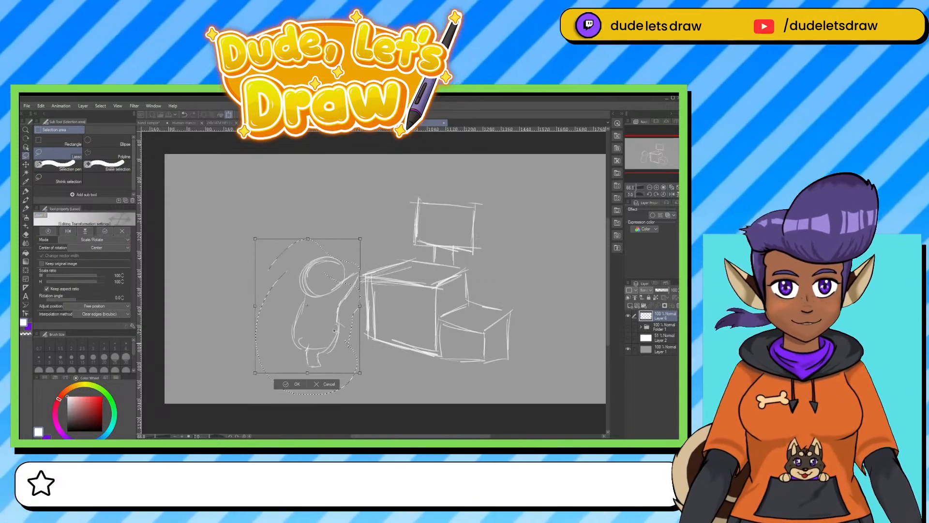
pyautogui.moveTo(358, 239); pyautogui.dragTo(336, 267)
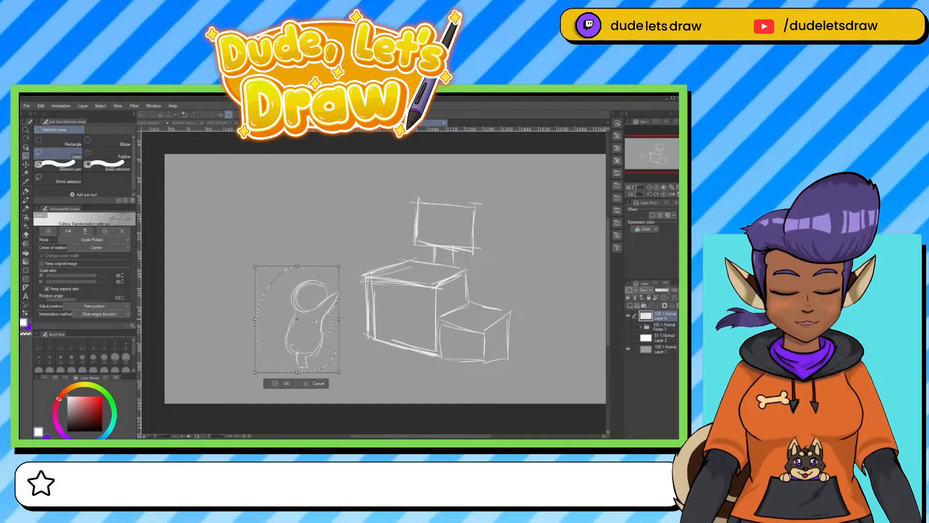
pyautogui.moveTo(315, 321); pyautogui.dragTo(344, 309)
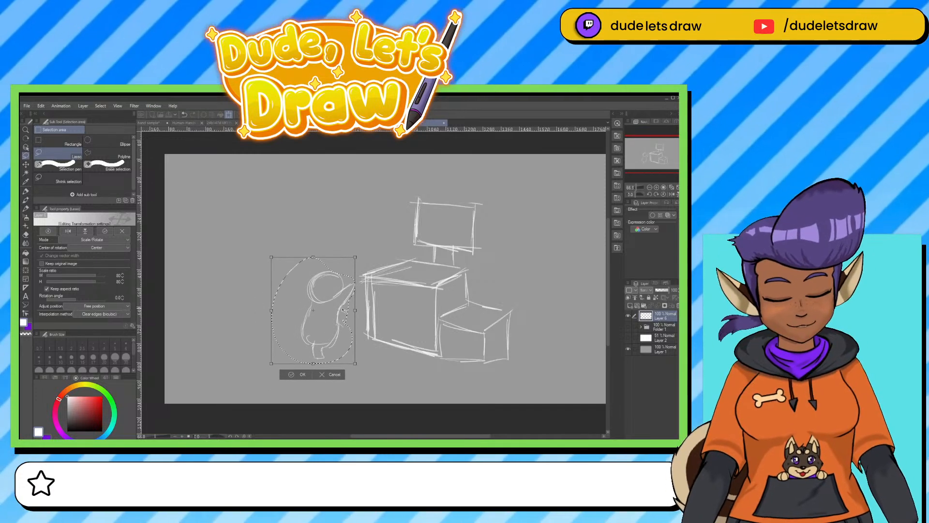
pyautogui.press('Return')
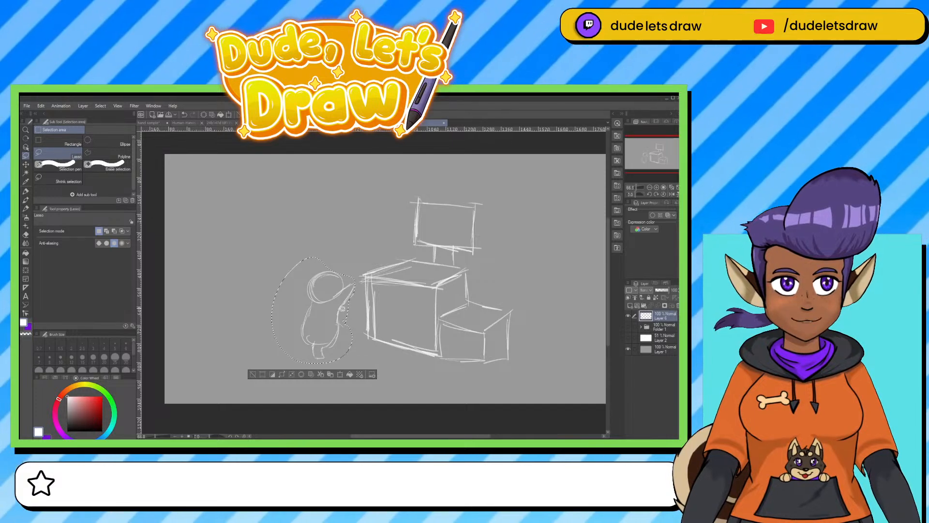
pyautogui.hotkey('ctrl', 'd')
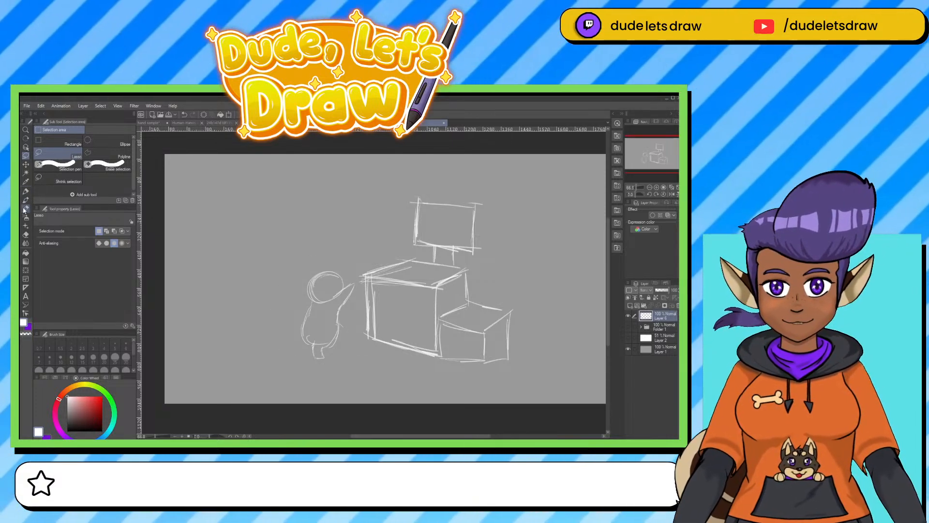
# Sketch light room lines around the objects: a slanted floor edge, a vertical corner, a sloping ceiling line and a vertical line above the figure.
pyautogui.click(26, 208)
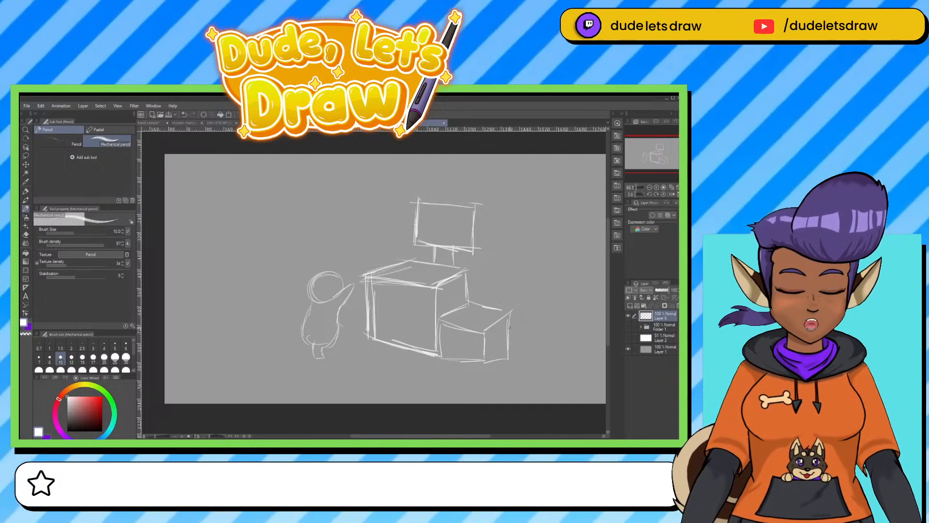
pyautogui.moveTo(504, 333); pyautogui.dragTo(589, 360)
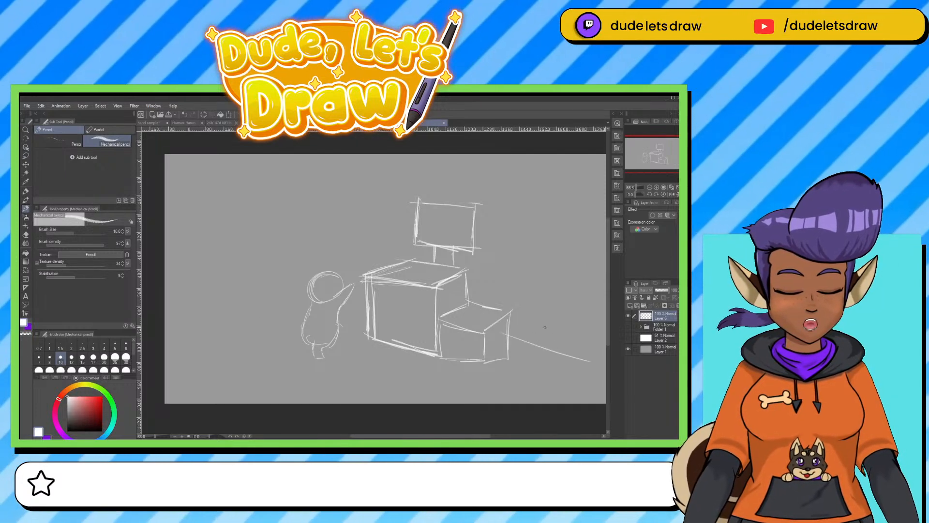
pyautogui.moveTo(513, 292); pyautogui.dragTo(509, 323)
pyautogui.moveTo(512, 223); pyautogui.dragTo(504, 344)
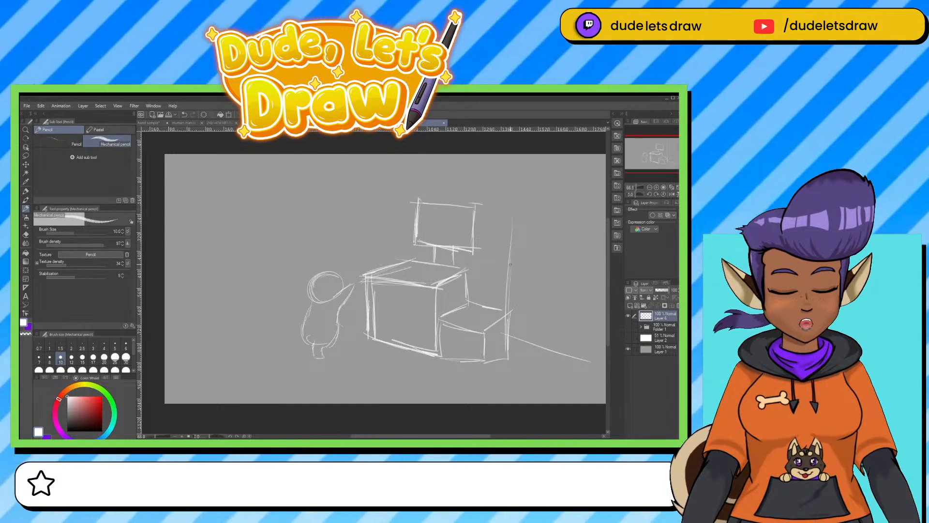
pyautogui.moveTo(320, 172); pyautogui.dragTo(487, 203)
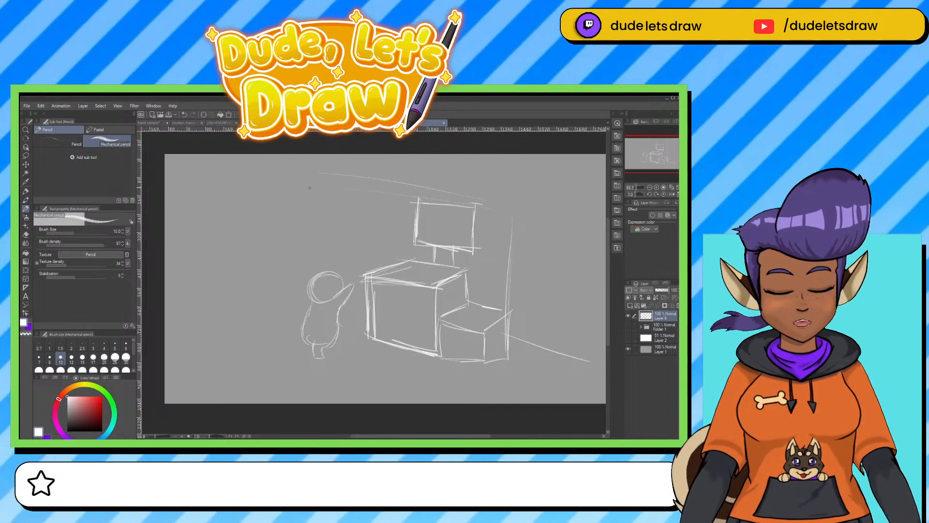
pyautogui.moveTo(317, 233); pyautogui.dragTo(314, 275)
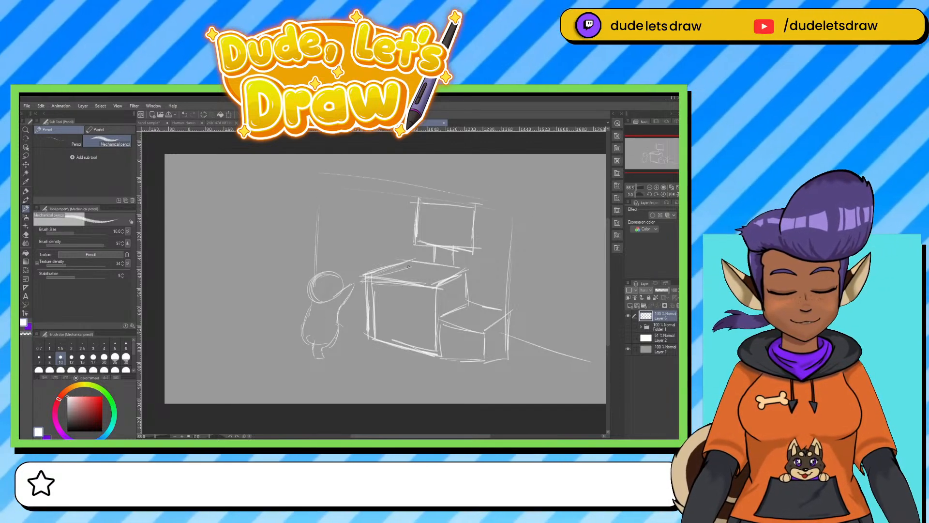
# Add a long ear, an open round mouth, a segmented tail with a blocky end, and feet to the small figure.
pyautogui.moveTo(318, 272)
pyautogui.mouseDown()
pyautogui.moveTo(285, 267)
pyautogui.moveTo(326, 281)
pyautogui.mouseUp()
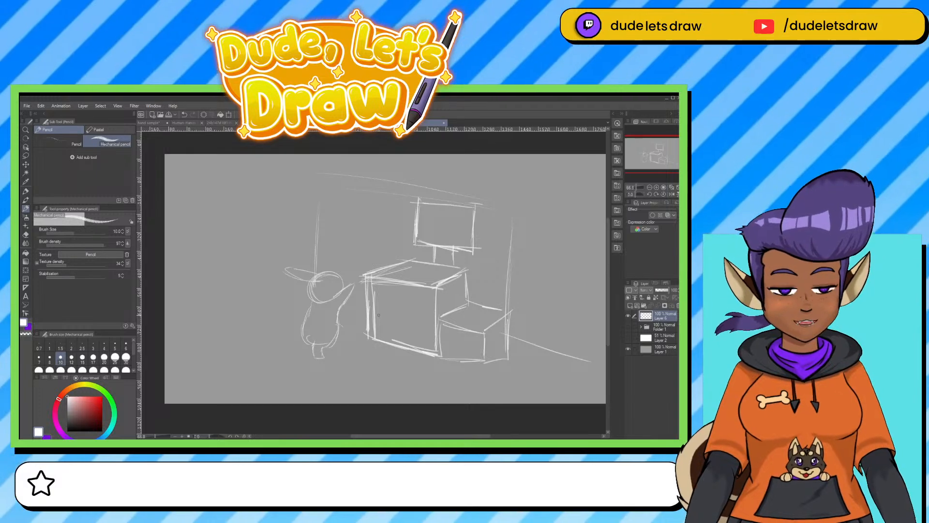
pyautogui.scroll(2, 379, 315)
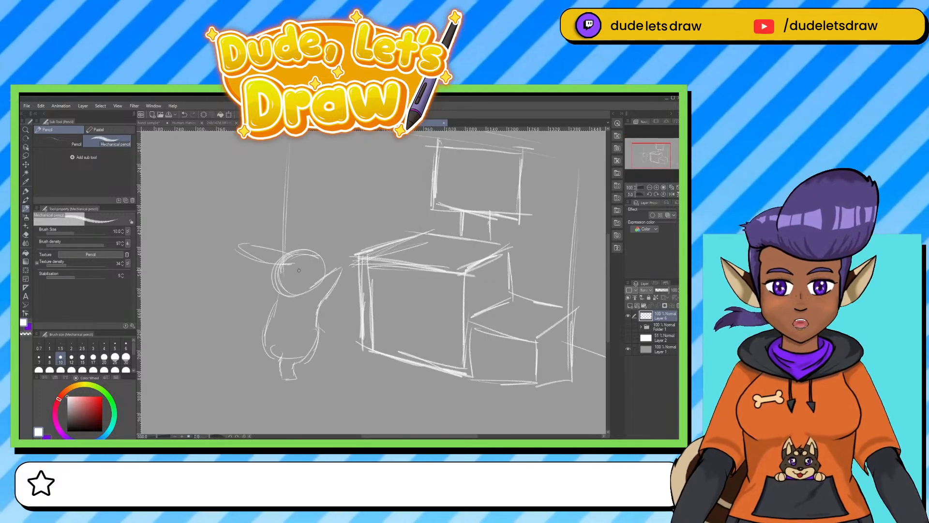
pyautogui.moveTo(300, 270)
pyautogui.mouseDown()
pyautogui.moveTo(302, 284)
pyautogui.moveTo(301, 269)
pyautogui.moveTo(328, 269)
pyautogui.moveTo(321, 277)
pyautogui.mouseUp()
pyautogui.moveTo(268, 333)
pyautogui.mouseDown()
pyautogui.moveTo(250, 344)
pyautogui.moveTo(228, 334)
pyautogui.moveTo(213, 347)
pyautogui.moveTo(189, 344)
pyautogui.moveTo(161, 387)
pyautogui.moveTo(166, 374)
pyautogui.moveTo(161, 384)
pyautogui.moveTo(193, 392)
pyautogui.moveTo(216, 359)
pyautogui.moveTo(242, 368)
pyautogui.moveTo(212, 358)
pyautogui.moveTo(219, 343)
pyautogui.moveTo(189, 336)
pyautogui.moveTo(165, 389)
pyautogui.moveTo(196, 394)
pyautogui.mouseUp()
pyautogui.hotkey('ctrl', 'z')
pyautogui.moveTo(208, 355)
pyautogui.mouseDown()
pyautogui.moveTo(196, 380)
pyautogui.moveTo(221, 346)
pyautogui.moveTo(254, 358)
pyautogui.moveTo(263, 346)
pyautogui.moveTo(238, 347)
pyautogui.moveTo(254, 344)
pyautogui.moveTo(235, 339)
pyautogui.moveTo(266, 338)
pyautogui.moveTo(201, 340)
pyautogui.mouseUp()
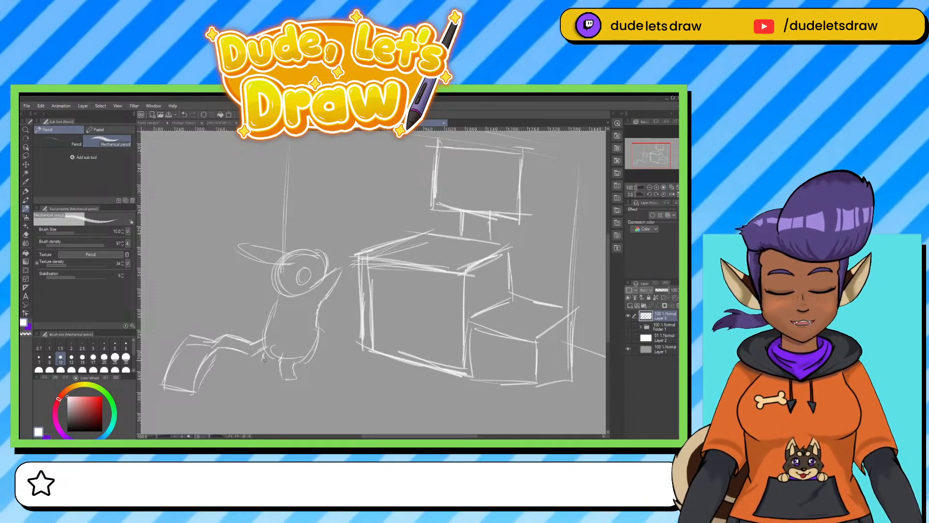
pyautogui.moveTo(264, 354)
pyautogui.mouseDown()
pyautogui.moveTo(262, 372)
pyautogui.moveTo(301, 376)
pyautogui.mouseUp()
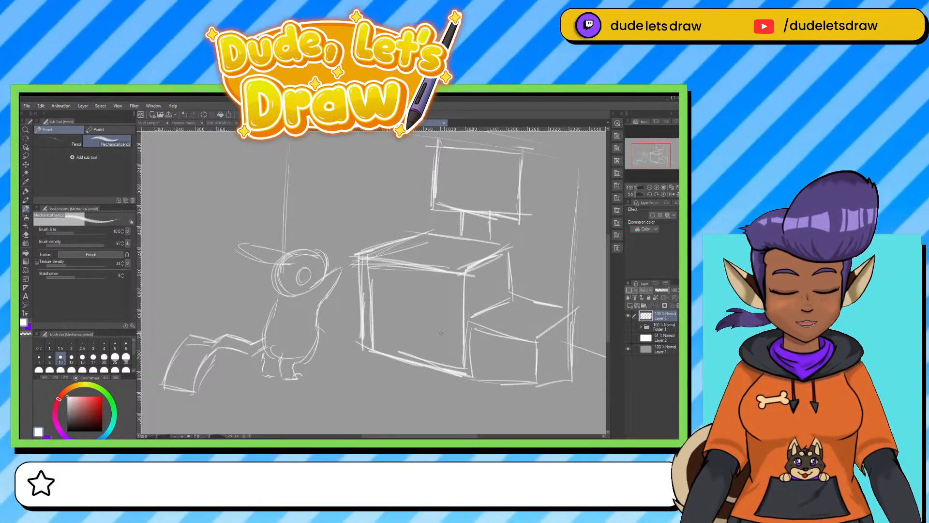
# Sketch the slanted top and the front face of a new box behind the small figure's tail.
pyautogui.moveTo(296, 327); pyautogui.dragTo(405, 354)
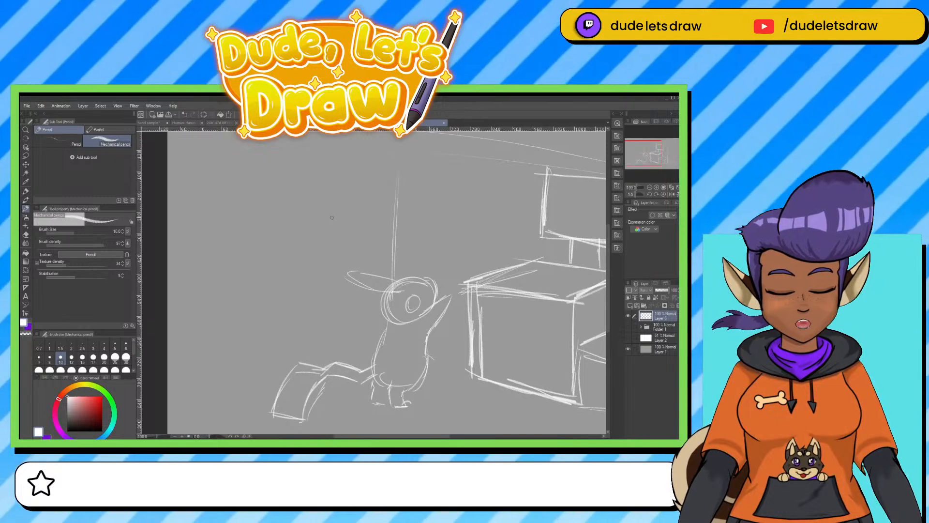
pyautogui.moveTo(264, 259)
pyautogui.mouseDown()
pyautogui.moveTo(339, 239)
pyautogui.moveTo(330, 244)
pyautogui.moveTo(212, 209)
pyautogui.moveTo(266, 258)
pyautogui.moveTo(277, 320)
pyautogui.mouseUp()
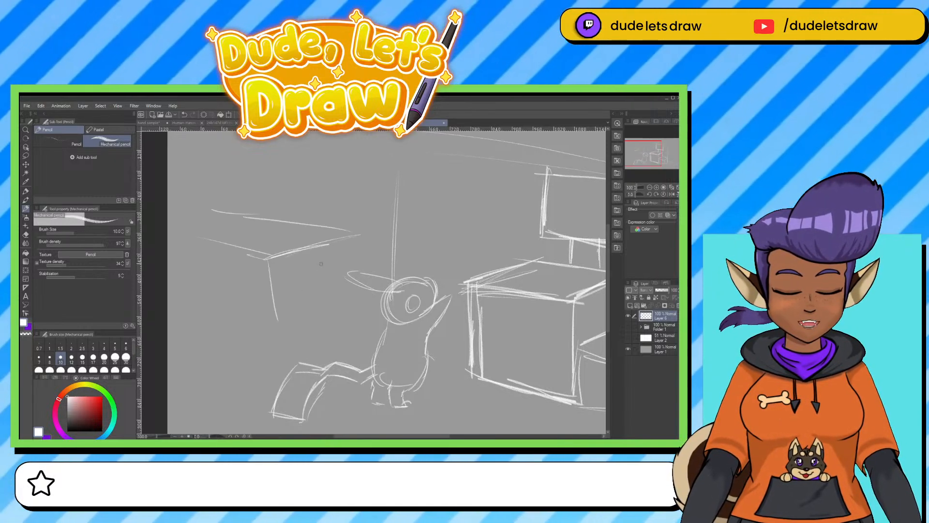
pyautogui.moveTo(357, 232); pyautogui.dragTo(351, 311)
pyautogui.moveTo(292, 321); pyautogui.dragTo(318, 319)
pyautogui.moveTo(269, 325); pyautogui.dragTo(359, 312)
pyautogui.moveTo(295, 320); pyautogui.dragTo(351, 301)
pyautogui.moveTo(297, 320); pyautogui.dragTo(348, 305)
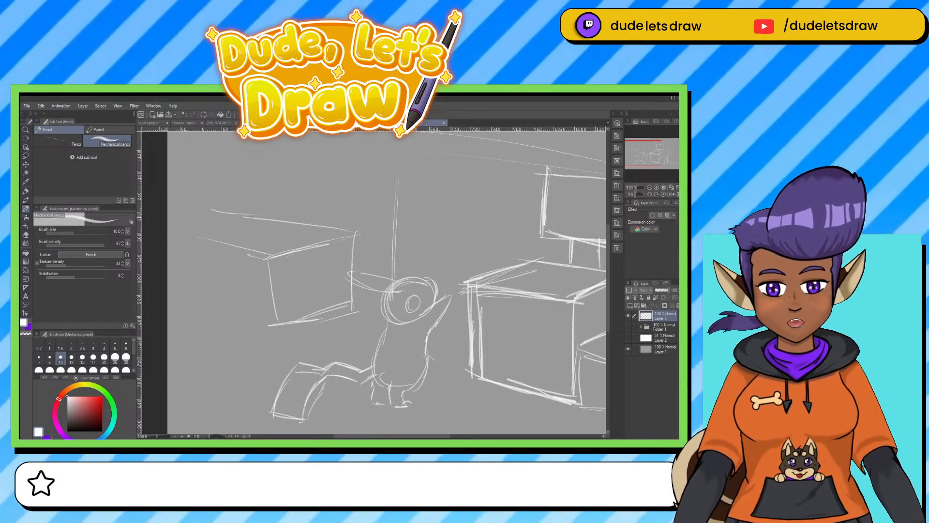
# Turn the new box into a shopping cart by adding a handle, a tapered side, a slanted support, lower frame lines and front wheels.
pyautogui.moveTo(242, 218)
pyautogui.mouseDown()
pyautogui.moveTo(213, 233)
pyautogui.moveTo(222, 210)
pyautogui.moveTo(190, 223)
pyautogui.moveTo(226, 207)
pyautogui.moveTo(189, 225)
pyautogui.moveTo(220, 233)
pyautogui.moveTo(249, 217)
pyautogui.moveTo(231, 203)
pyautogui.mouseUp()
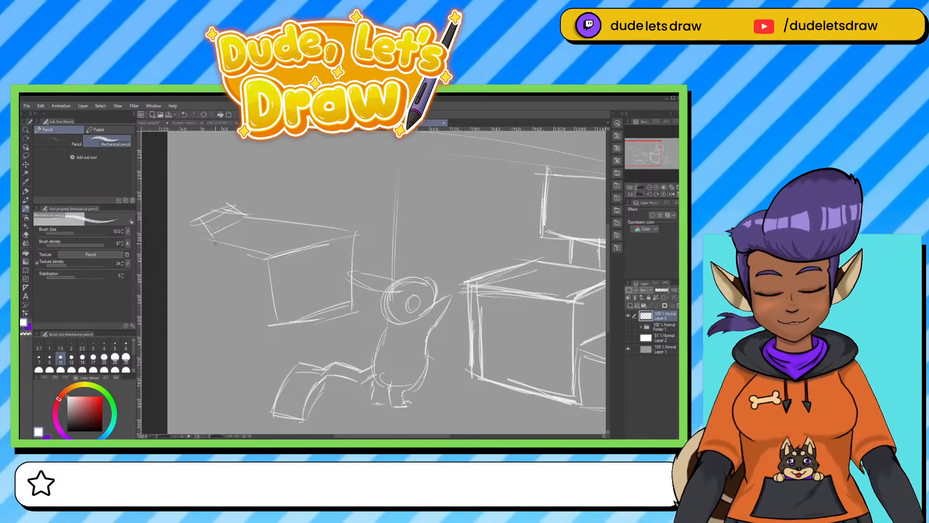
pyautogui.moveTo(215, 238); pyautogui.dragTo(224, 289)
pyautogui.moveTo(214, 234); pyautogui.dragTo(226, 297)
pyautogui.moveTo(275, 316)
pyautogui.mouseDown()
pyautogui.moveTo(195, 271)
pyautogui.moveTo(209, 234)
pyautogui.mouseUp()
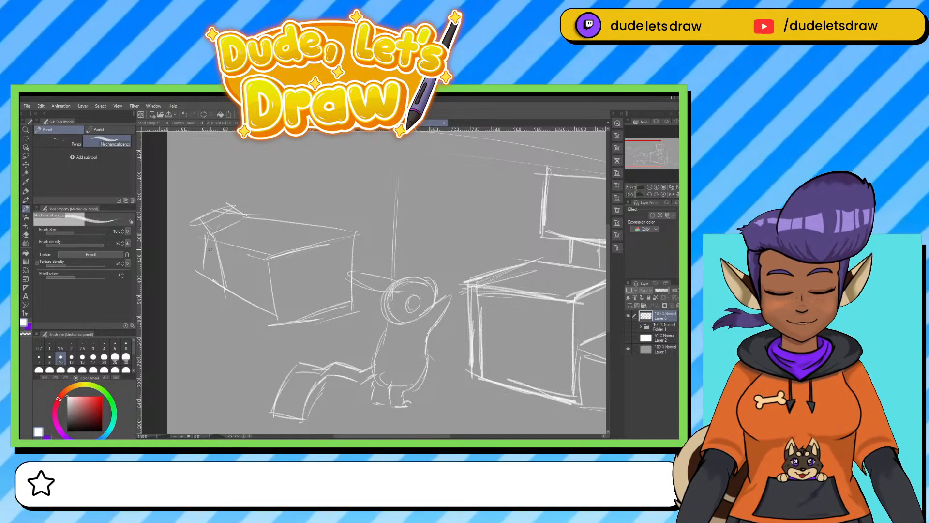
pyautogui.moveTo(199, 270); pyautogui.dragTo(290, 324)
pyautogui.moveTo(201, 237)
pyautogui.mouseDown()
pyautogui.moveTo(258, 216)
pyautogui.moveTo(344, 233)
pyautogui.mouseUp()
pyautogui.moveTo(209, 280); pyautogui.dragTo(224, 329)
pyautogui.moveTo(225, 324)
pyautogui.mouseDown()
pyautogui.moveTo(254, 311)
pyautogui.moveTo(286, 347)
pyautogui.moveTo(281, 354)
pyautogui.moveTo(333, 322)
pyautogui.mouseUp()
pyautogui.moveTo(277, 353)
pyautogui.mouseDown()
pyautogui.moveTo(292, 362)
pyautogui.moveTo(279, 349)
pyautogui.mouseUp()
pyautogui.moveTo(226, 330); pyautogui.dragTo(226, 331)
pyautogui.moveTo(210, 236); pyautogui.dragTo(211, 287)
pyautogui.moveTo(219, 284)
pyautogui.mouseDown()
pyautogui.moveTo(265, 303)
pyautogui.moveTo(277, 320)
pyautogui.moveTo(279, 284)
pyautogui.moveTo(211, 238)
pyautogui.mouseUp()
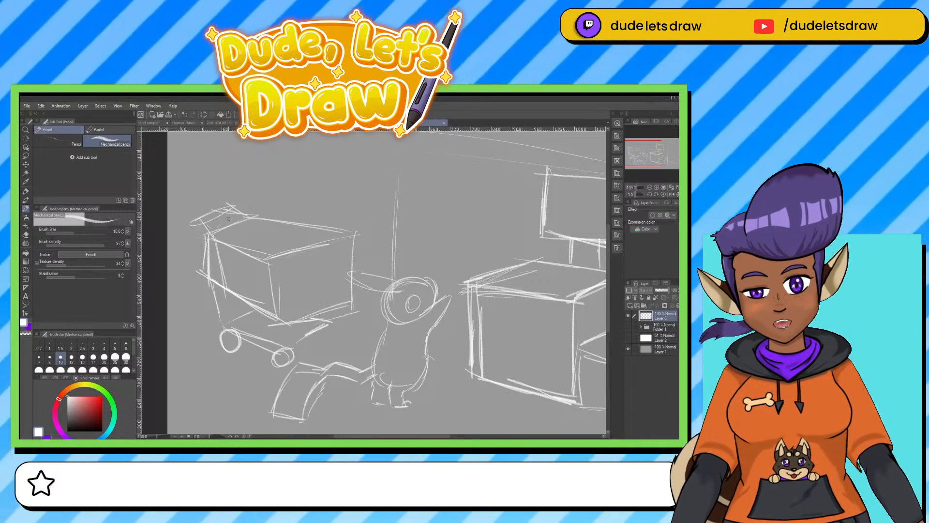
# Narrow the cart basket by redrawing its edge nearest the figure, add a third wheel, erase the old edge, and reinforce the rim and base.
pyautogui.moveTo(278, 322); pyautogui.dragTo(351, 288)
pyautogui.moveTo(341, 239); pyautogui.dragTo(346, 301)
pyautogui.moveTo(297, 319)
pyautogui.mouseDown()
pyautogui.moveTo(346, 296)
pyautogui.moveTo(325, 341)
pyautogui.moveTo(321, 330)
pyautogui.moveTo(362, 296)
pyautogui.moveTo(327, 312)
pyautogui.moveTo(362, 292)
pyautogui.moveTo(355, 222)
pyautogui.moveTo(375, 226)
pyautogui.mouseUp()
pyautogui.press('e')
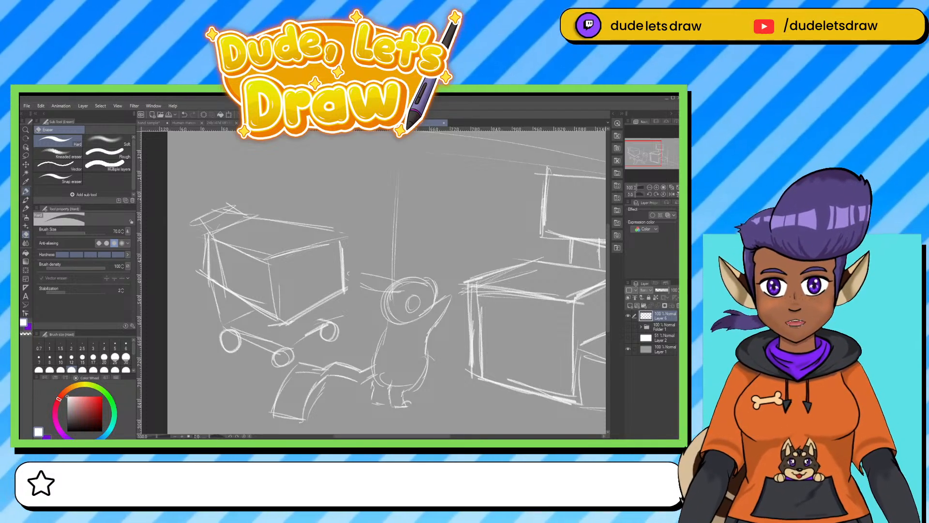
pyautogui.click(25, 208)
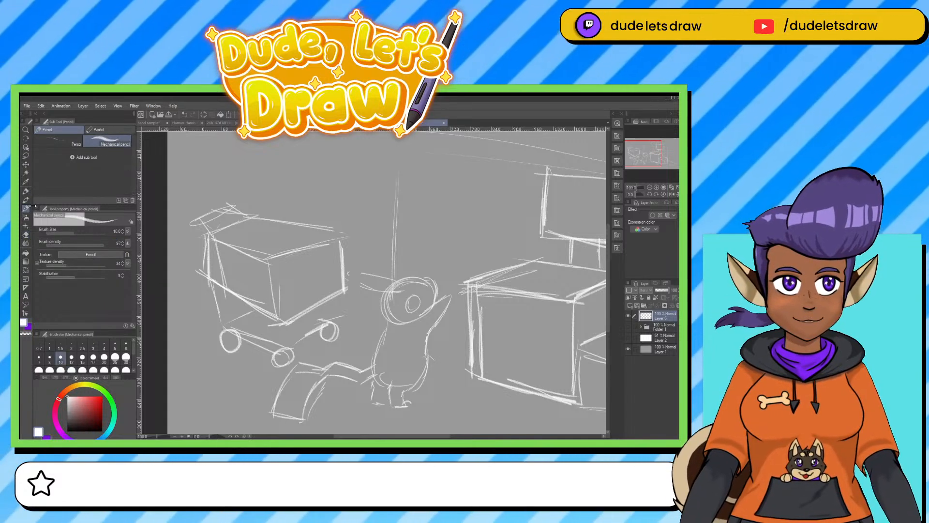
pyautogui.moveTo(270, 260)
pyautogui.mouseDown()
pyautogui.moveTo(338, 229)
pyautogui.moveTo(343, 289)
pyautogui.mouseUp()
pyautogui.moveTo(290, 317); pyautogui.dragTo(345, 289)
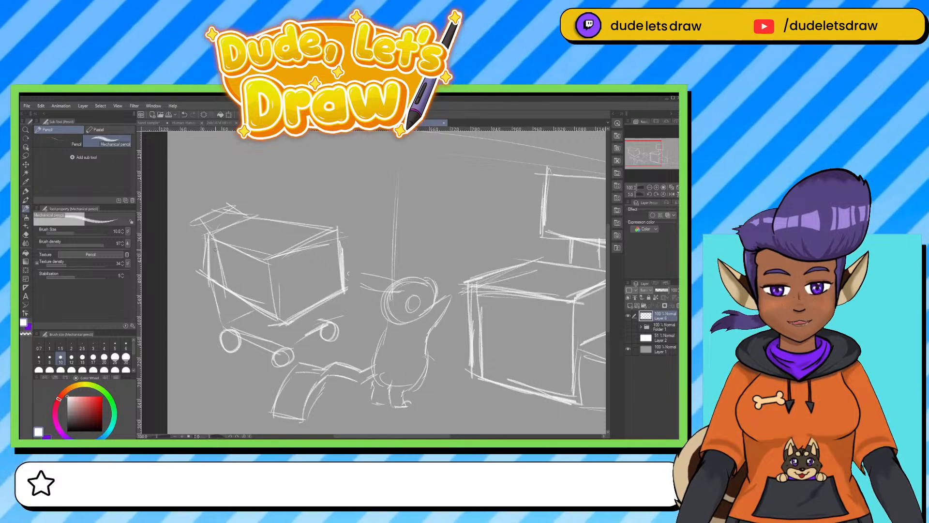
# Draw slanted slat lines across the basket's two visible sides and darken its near vertical corner.
pyautogui.moveTo(227, 248)
pyautogui.mouseDown()
pyautogui.moveTo(217, 269)
pyautogui.moveTo(213, 245)
pyautogui.moveTo(286, 288)
pyautogui.mouseUp()
pyautogui.moveTo(238, 268)
pyautogui.mouseDown()
pyautogui.moveTo(284, 287)
pyautogui.moveTo(278, 299)
pyautogui.moveTo(267, 296)
pyautogui.mouseUp()
pyautogui.moveTo(284, 268); pyautogui.dragTo(334, 244)
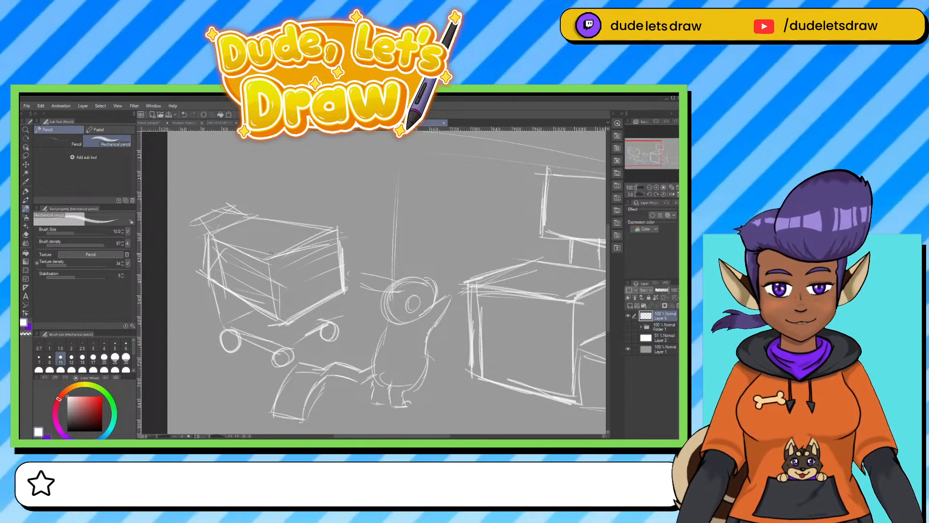
pyautogui.moveTo(271, 253)
pyautogui.mouseDown()
pyautogui.moveTo(282, 328)
pyautogui.moveTo(271, 260)
pyautogui.moveTo(279, 319)
pyautogui.mouseUp()
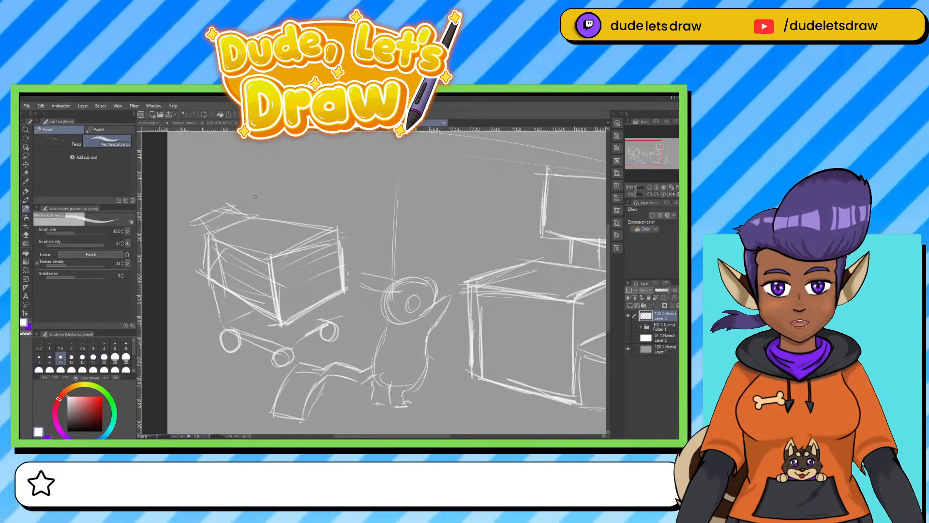
# Sketch rounded and rectangular goods sticking out of the top of the cart basket.
pyautogui.moveTo(255, 197); pyautogui.dragTo(265, 227)
pyautogui.moveTo(280, 197); pyautogui.dragTo(276, 229)
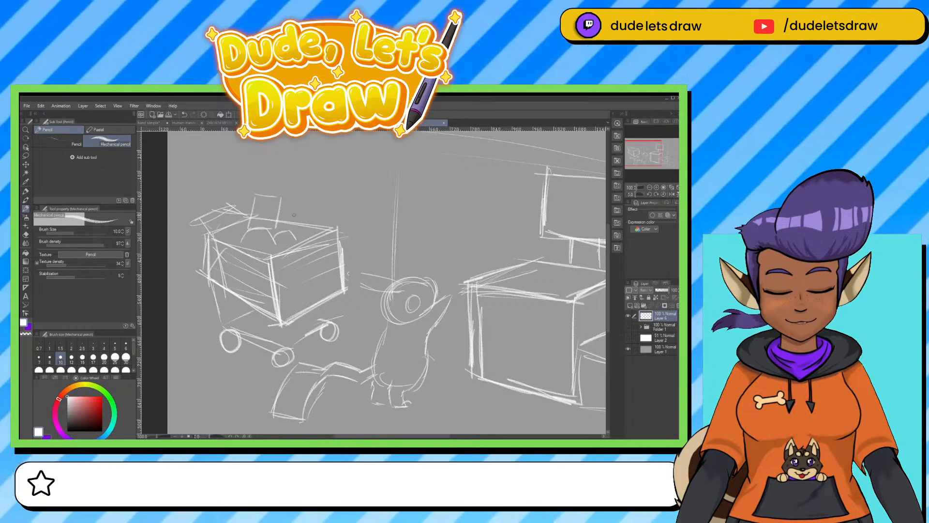
pyautogui.moveTo(319, 199); pyautogui.dragTo(320, 231)
pyautogui.moveTo(283, 206)
pyautogui.mouseDown()
pyautogui.moveTo(285, 233)
pyautogui.moveTo(320, 231)
pyautogui.mouseUp()
# Reinforce the figure's existing ear and add a second pointed ear above it.
pyautogui.moveTo(448, 323)
pyautogui.mouseDown()
pyautogui.moveTo(400, 327)
pyautogui.moveTo(430, 320)
pyautogui.mouseUp()
pyautogui.moveTo(352, 285); pyautogui.dragTo(328, 277)
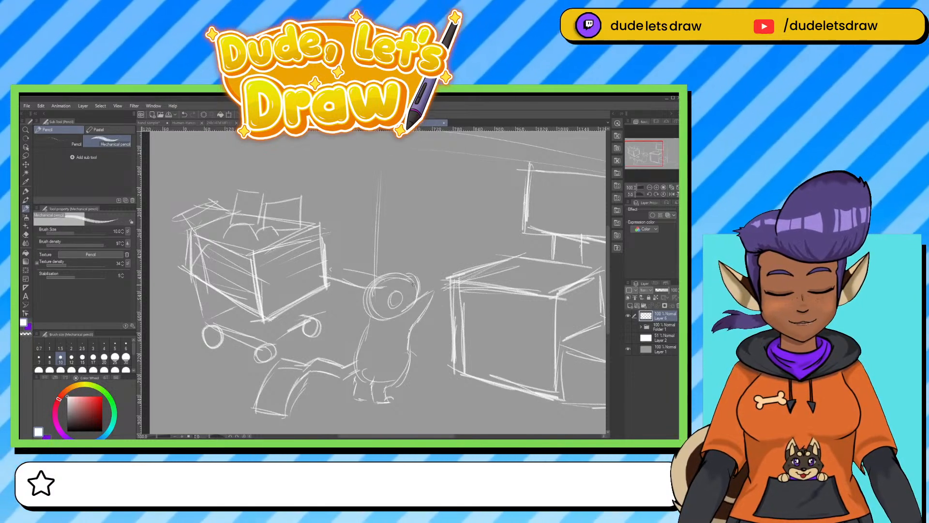
pyautogui.moveTo(391, 271)
pyautogui.mouseDown()
pyautogui.moveTo(341, 254)
pyautogui.moveTo(343, 277)
pyautogui.mouseUp()
pyautogui.moveTo(469, 328); pyautogui.dragTo(382, 325)
pyautogui.moveTo(309, 286); pyautogui.dragTo(319, 277)
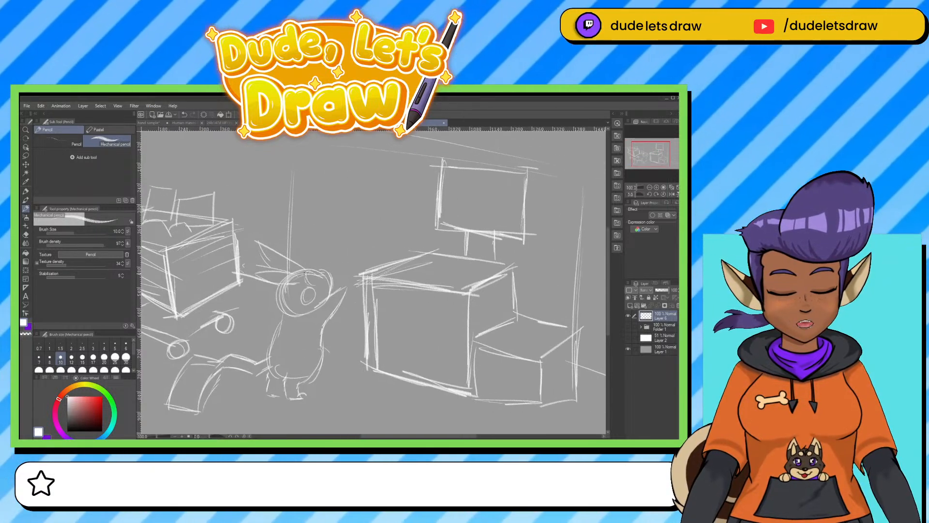
# Clean up the figure's head by erasing the stray outline strokes above its mouth with a resized hard eraser.
pyautogui.scroll(1, 391, 276)
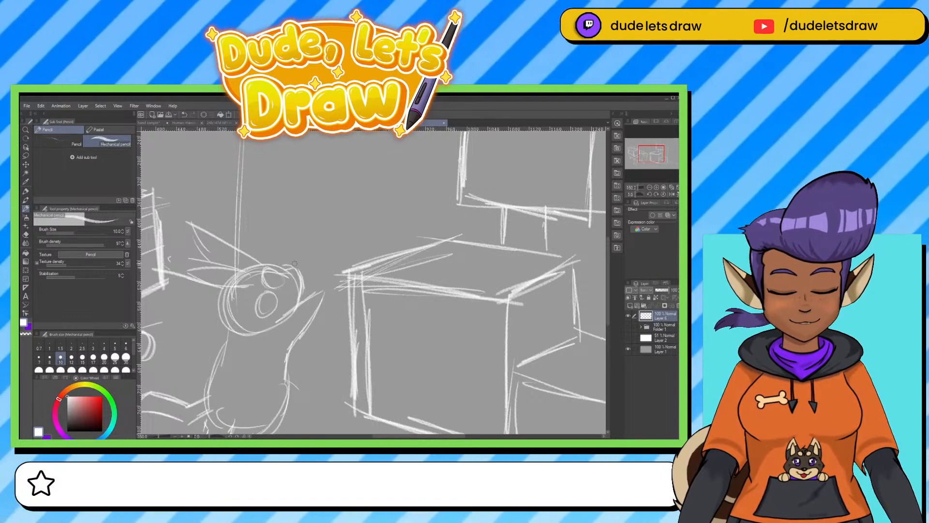
pyautogui.press('e')
pyautogui.press('[')
pyautogui.press('[')
pyautogui.press('[')
pyautogui.press('[')
pyautogui.press('[')
pyautogui.press('[')
pyautogui.press('[')
pyautogui.press('[')
pyautogui.press('[')
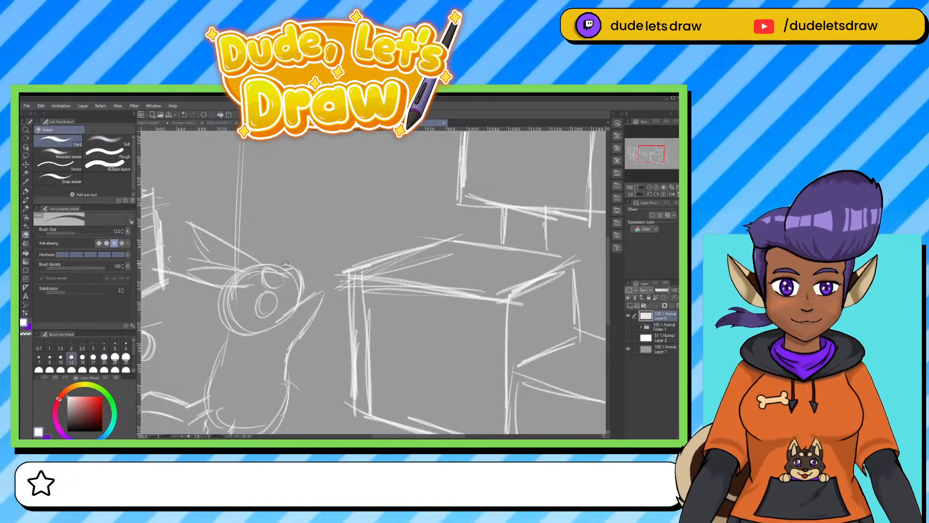
pyautogui.moveTo(262, 279)
pyautogui.mouseDown()
pyautogui.moveTo(270, 270)
pyautogui.moveTo(285, 283)
pyautogui.mouseUp()
pyautogui.press(']')
pyautogui.press(']')
pyautogui.press(']')
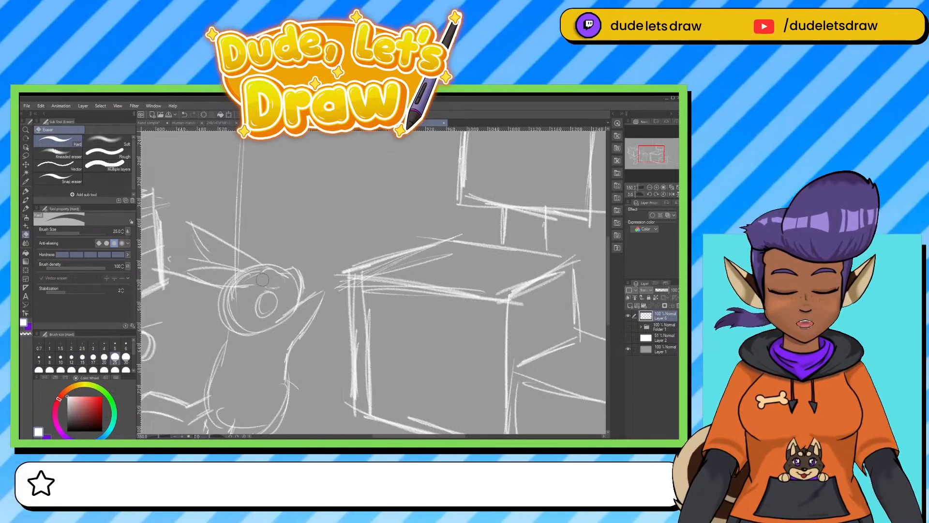
pyautogui.press('[')
pyautogui.press('[')
pyautogui.press('[')
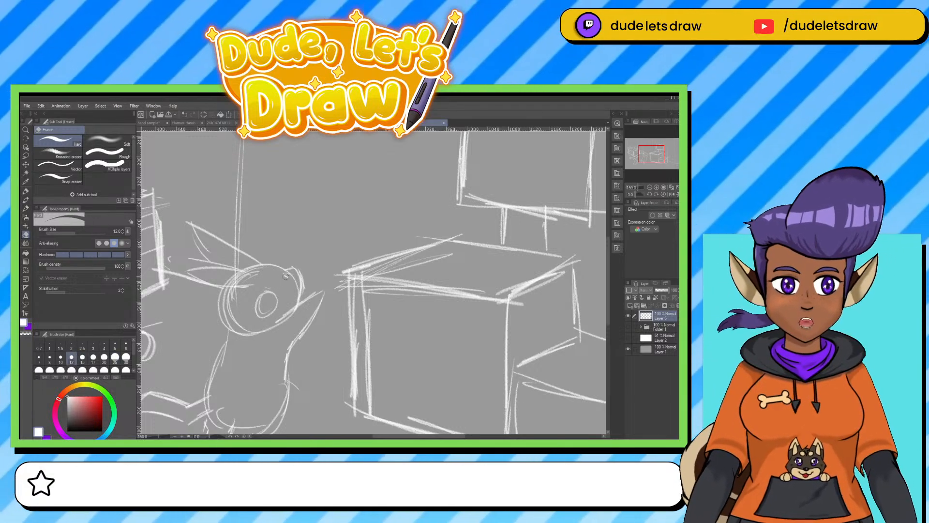
pyautogui.click(25, 191)
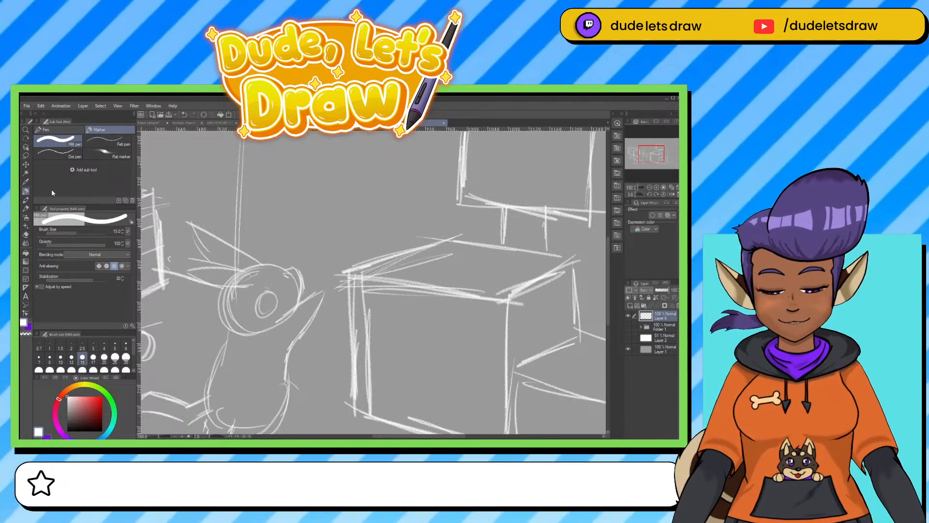
pyautogui.moveTo(319, 290); pyautogui.dragTo(334, 271)
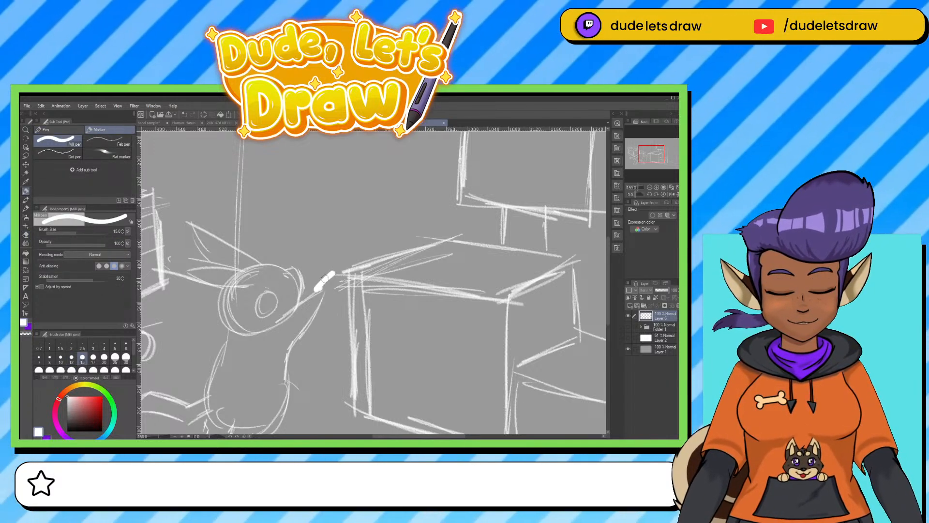
pyautogui.hotkey('ctrl', 'z')
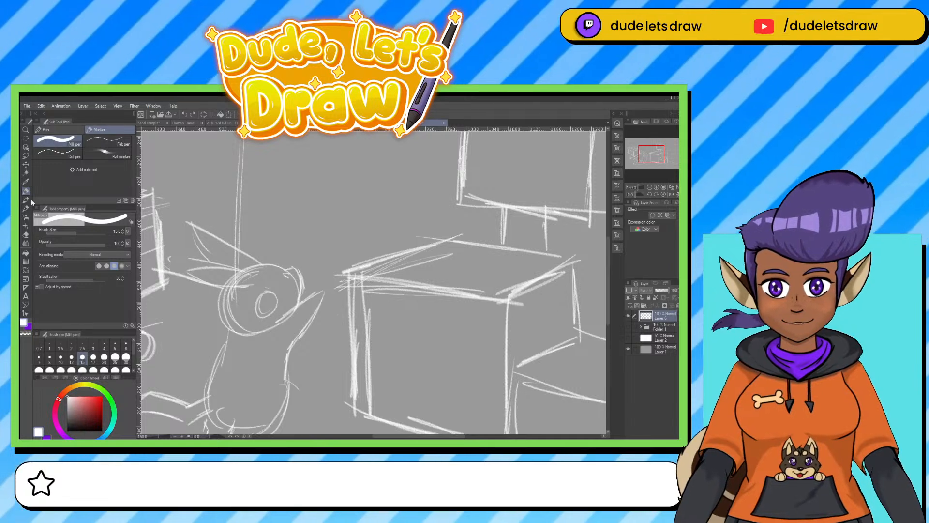
# Sketch a small box with a rounded loop on its front and small round feet above the large box, using the mechanical pencil.
pyautogui.click(27, 200)
pyautogui.moveTo(405, 322); pyautogui.dragTo(369, 370)
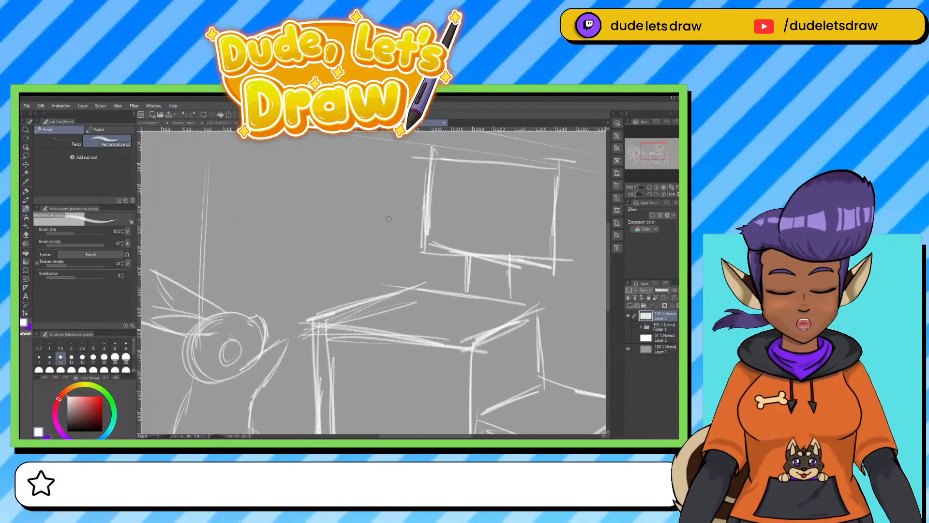
pyautogui.moveTo(372, 221)
pyautogui.mouseDown()
pyautogui.moveTo(409, 220)
pyautogui.moveTo(373, 220)
pyautogui.moveTo(369, 268)
pyautogui.mouseUp()
pyautogui.moveTo(404, 221)
pyautogui.mouseDown()
pyautogui.moveTo(401, 273)
pyautogui.moveTo(362, 268)
pyautogui.moveTo(388, 227)
pyautogui.moveTo(365, 269)
pyautogui.mouseUp()
pyautogui.moveTo(373, 229)
pyautogui.mouseDown()
pyautogui.moveTo(371, 268)
pyautogui.moveTo(375, 248)
pyautogui.moveTo(359, 263)
pyautogui.mouseUp()
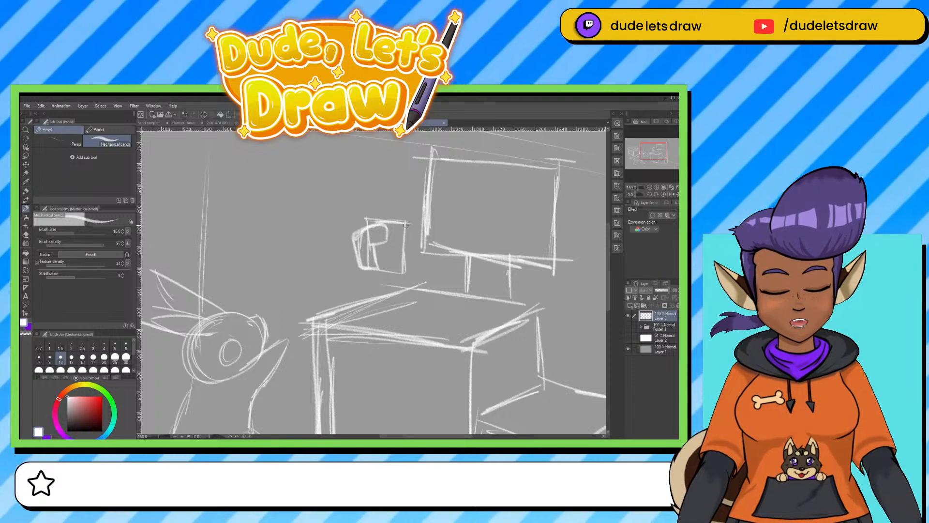
pyautogui.moveTo(366, 218)
pyautogui.mouseDown()
pyautogui.moveTo(421, 218)
pyautogui.moveTo(419, 271)
pyautogui.moveTo(368, 279)
pyautogui.moveTo(391, 277)
pyautogui.mouseUp()
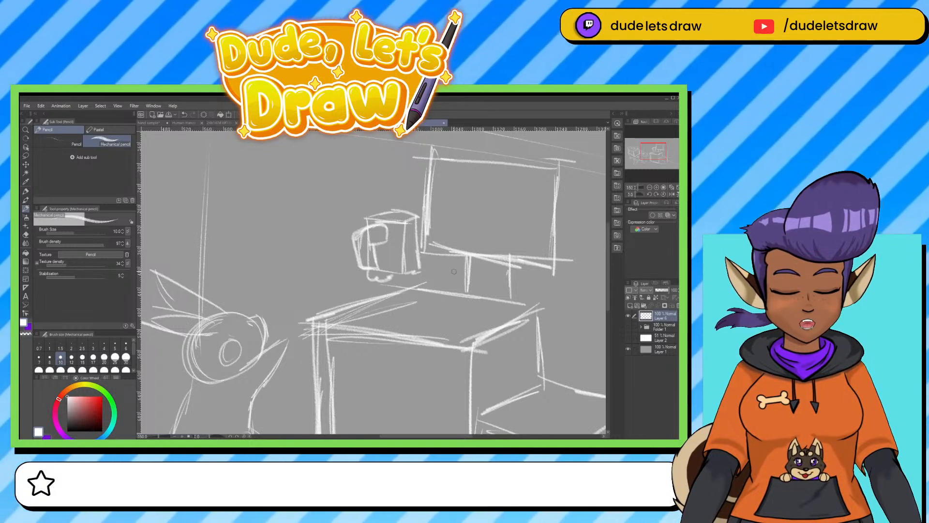
# Add short lines between the figure and the large box, and darken the outline of the figure's open mouth.
pyautogui.moveTo(413, 361); pyautogui.dragTo(441, 275)
pyautogui.moveTo(338, 315)
pyautogui.mouseDown()
pyautogui.moveTo(292, 305)
pyautogui.moveTo(343, 318)
pyautogui.moveTo(328, 336)
pyautogui.moveTo(347, 344)
pyautogui.mouseUp()
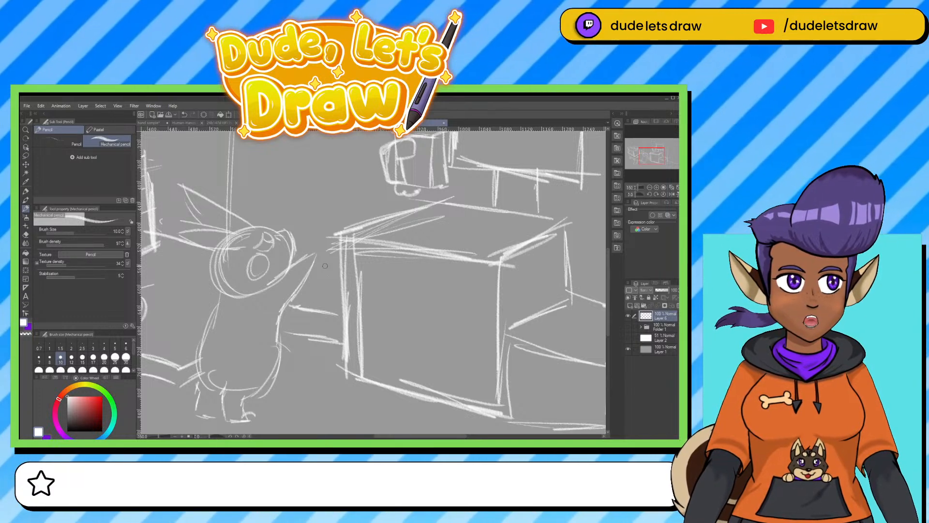
pyautogui.moveTo(264, 266); pyautogui.dragTo(262, 257)
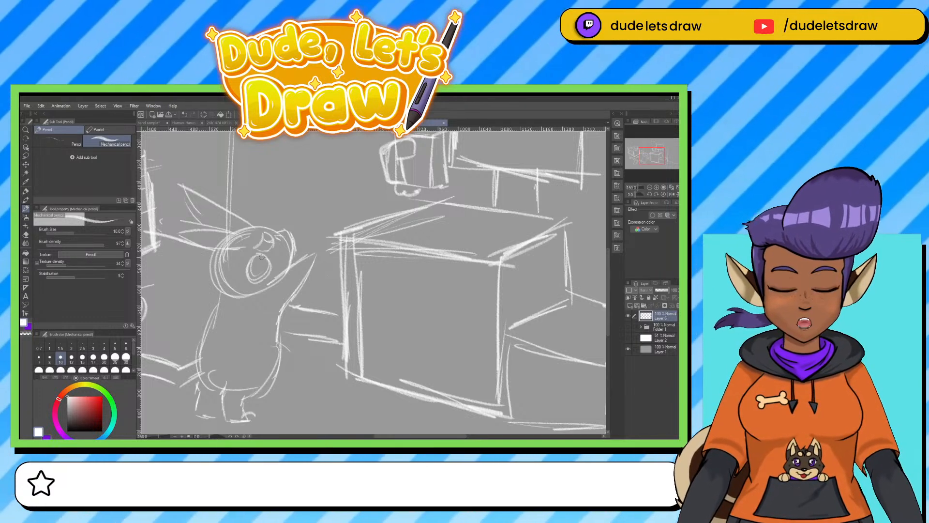
pyautogui.scroll(-2, 409, 365)
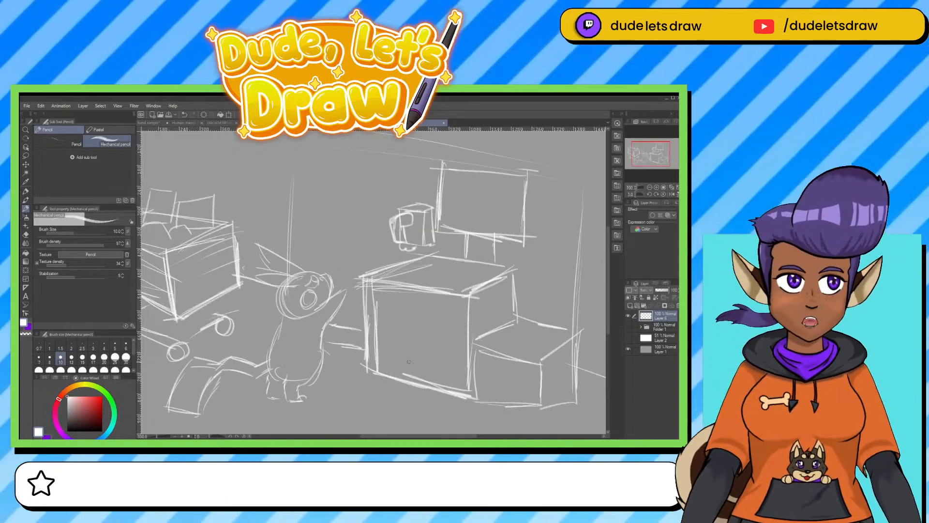
pyautogui.scroll(1, 410, 365)
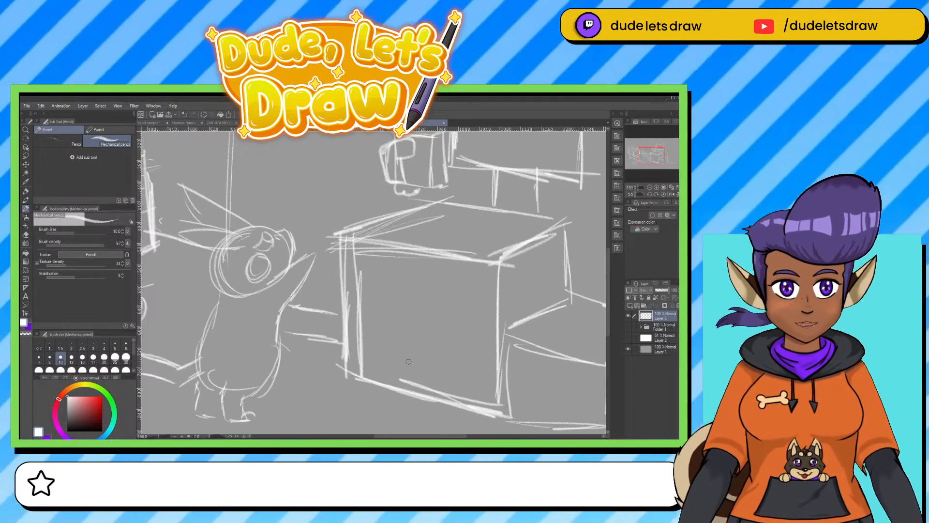
# Erase the figure's lower ear and the overlapping head lines, and redraw that ear as a broader shape extending toward the cart.
pyautogui.moveTo(410, 365)
pyautogui.mouseDown()
pyautogui.moveTo(440, 391)
pyautogui.moveTo(482, 407)
pyautogui.mouseUp()
pyautogui.press('e')
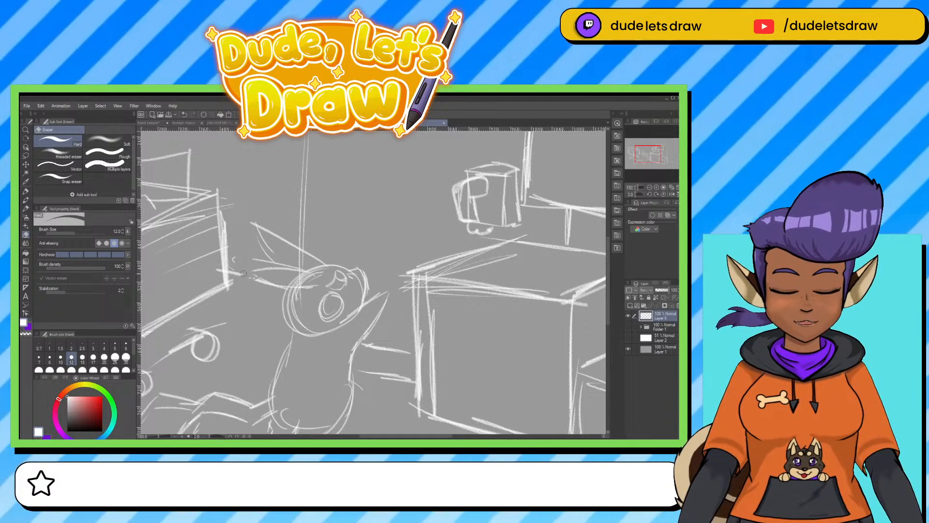
pyautogui.press(']')
pyautogui.press(']')
pyautogui.press(']')
pyautogui.press(']')
pyautogui.press(']')
pyautogui.press(']')
pyautogui.moveTo(305, 289)
pyautogui.mouseDown()
pyautogui.moveTo(259, 283)
pyautogui.moveTo(302, 272)
pyautogui.moveTo(234, 273)
pyautogui.moveTo(235, 247)
pyautogui.mouseUp()
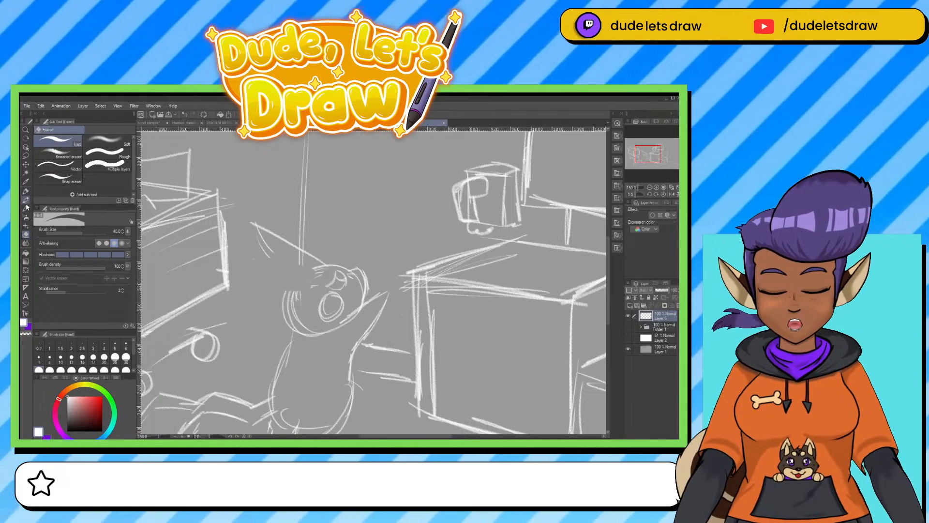
pyautogui.click(26, 208)
pyautogui.moveTo(300, 275)
pyautogui.mouseDown()
pyautogui.moveTo(233, 293)
pyautogui.moveTo(271, 301)
pyautogui.moveTo(308, 286)
pyautogui.moveTo(231, 296)
pyautogui.mouseUp()
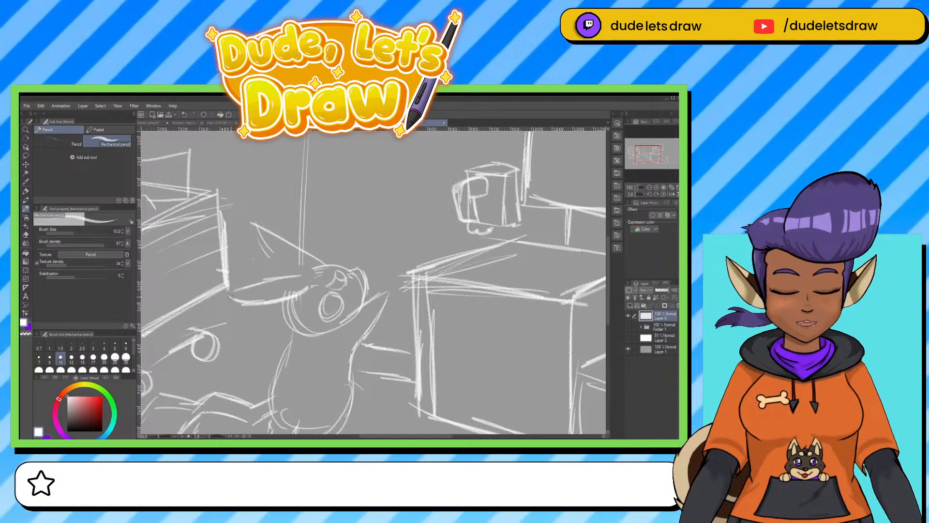
# Darken the side of the figure's body facing the large box and add a short curve across the base of its lower ear.
pyautogui.moveTo(353, 346); pyautogui.dragTo(342, 405)
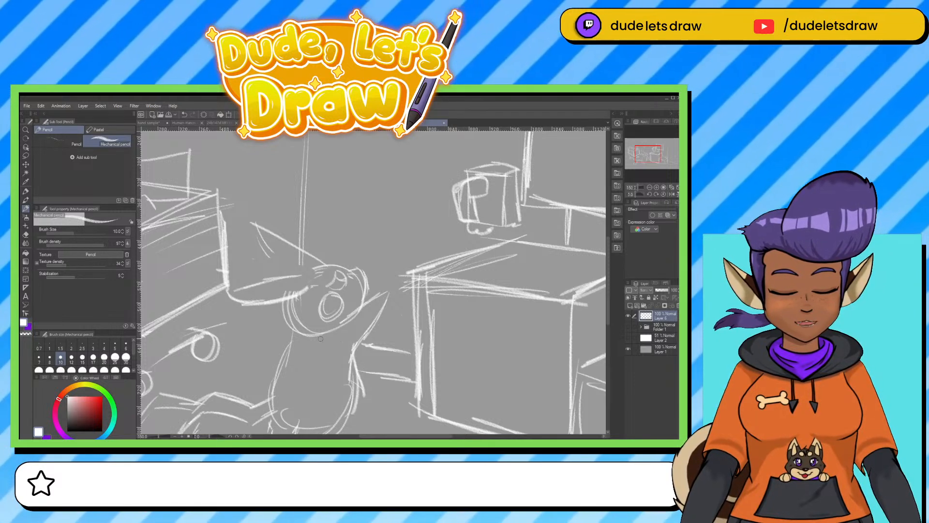
pyautogui.moveTo(321, 339); pyautogui.dragTo(324, 290)
pyautogui.moveTo(289, 248); pyautogui.dragTo(292, 284)
pyautogui.moveTo(292, 264); pyautogui.dragTo(310, 287)
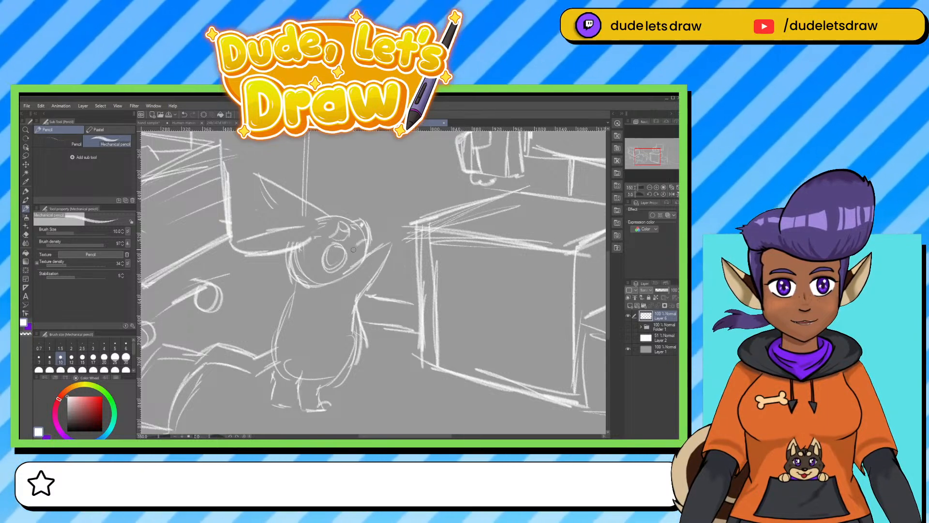
pyautogui.moveTo(268, 253)
pyautogui.mouseDown()
pyautogui.moveTo(270, 233)
pyautogui.moveTo(293, 241)
pyautogui.mouseUp()
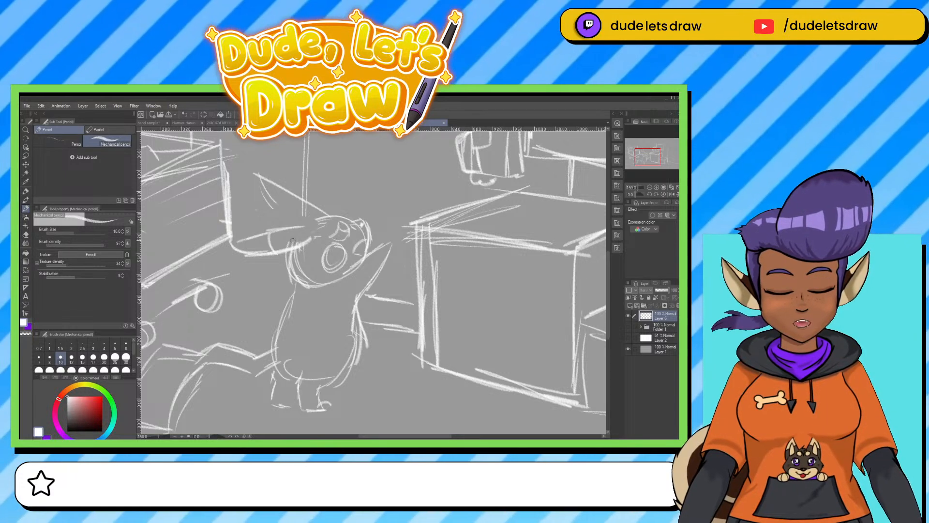
# Erase the eye and the open mouth inside the figure's head.
pyautogui.moveTo(365, 356); pyautogui.dragTo(360, 380)
pyautogui.press('e')
pyautogui.moveTo(332, 258)
pyautogui.mouseDown()
pyautogui.moveTo(342, 257)
pyautogui.moveTo(327, 288)
pyautogui.moveTo(351, 249)
pyautogui.moveTo(349, 260)
pyautogui.mouseUp()
# Try drawing the figure's eye with the pen at brush size 7.
pyautogui.click(25, 192)
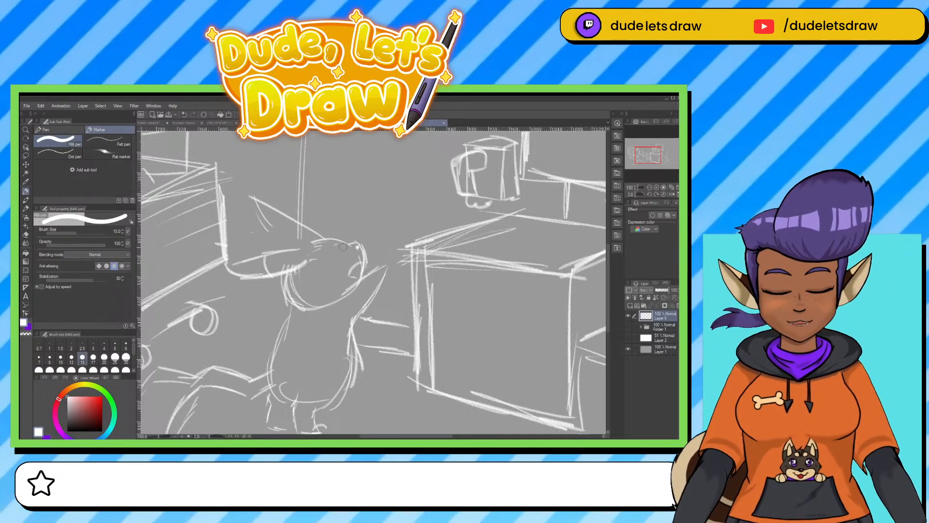
pyautogui.press('[')
pyautogui.press('[')
pyautogui.press('[')
pyautogui.press('[')
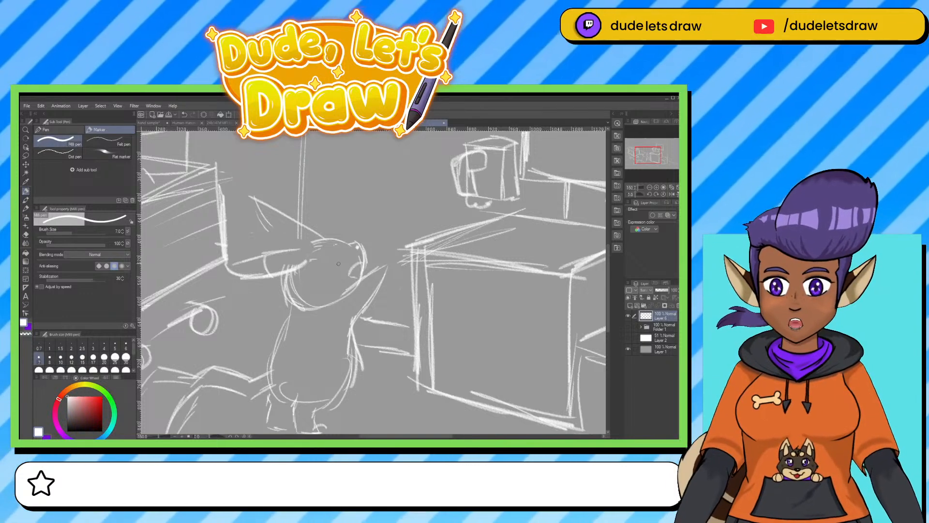
pyautogui.moveTo(335, 261); pyautogui.dragTo(334, 248)
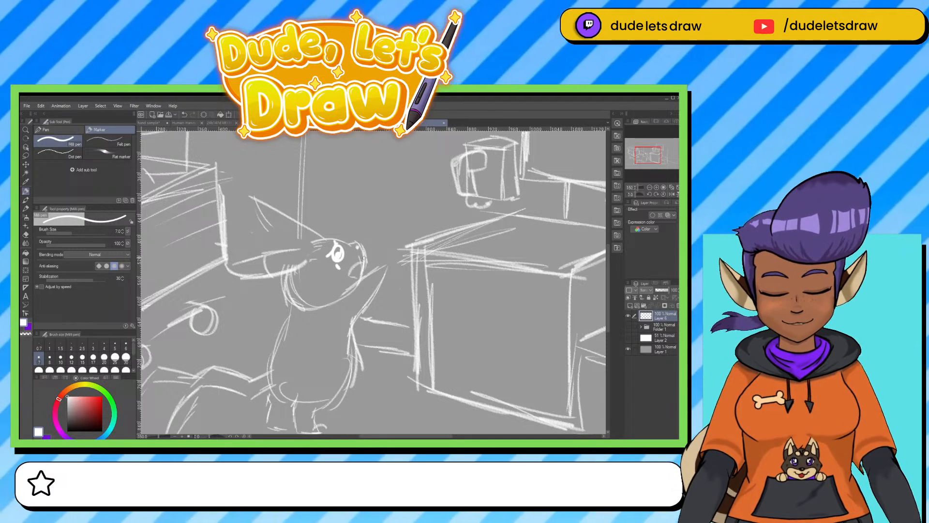
pyautogui.hotkey('ctrl', 'z')
pyautogui.hotkey('ctrl', 'z')
pyautogui.hotkey('ctrl', 'z')
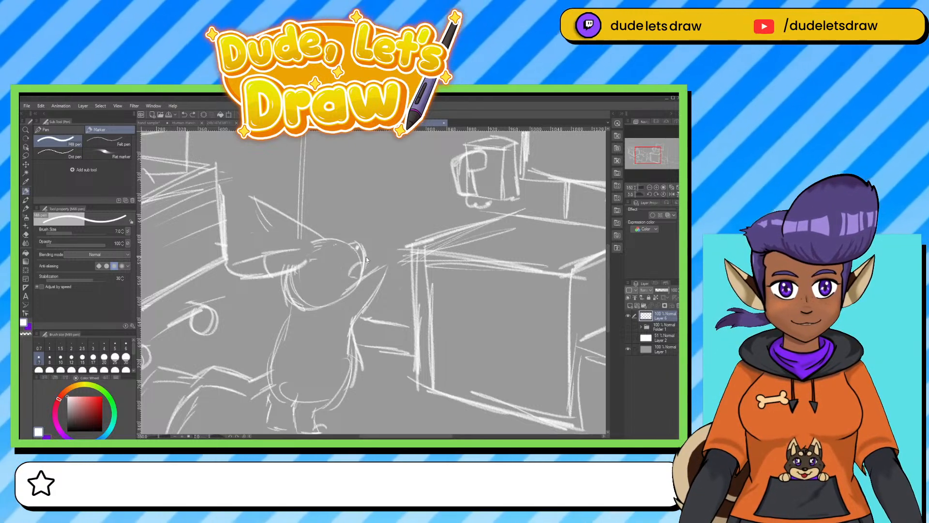
# Erase the front of the figure's face, its chin line and its raised arm with the hard eraser.
pyautogui.click(26, 208)
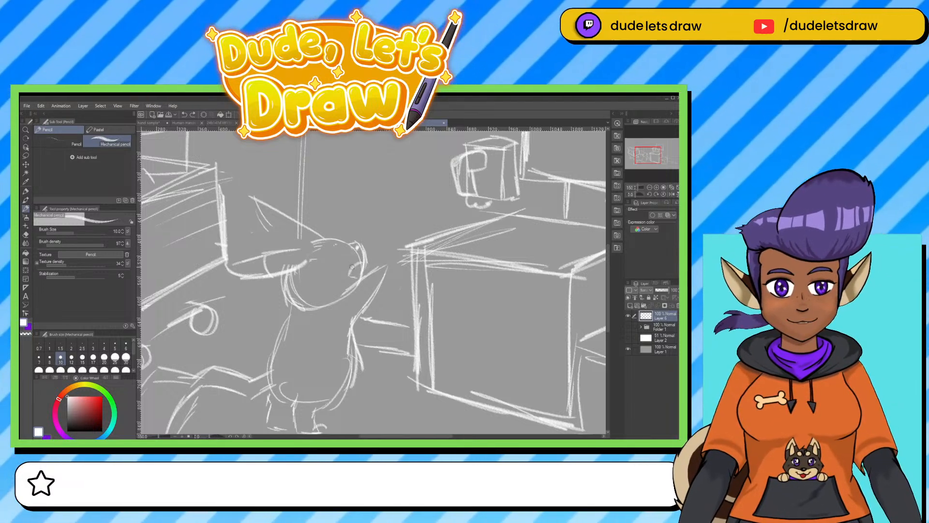
pyautogui.press('e')
pyautogui.moveTo(358, 254)
pyautogui.mouseDown()
pyautogui.moveTo(383, 264)
pyautogui.moveTo(368, 291)
pyautogui.moveTo(352, 304)
pyautogui.mouseUp()
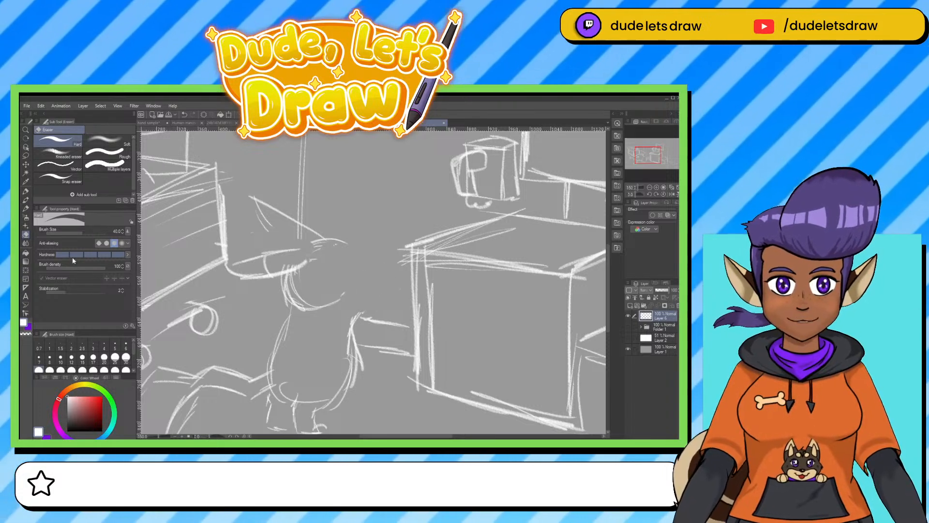
pyautogui.press('p')
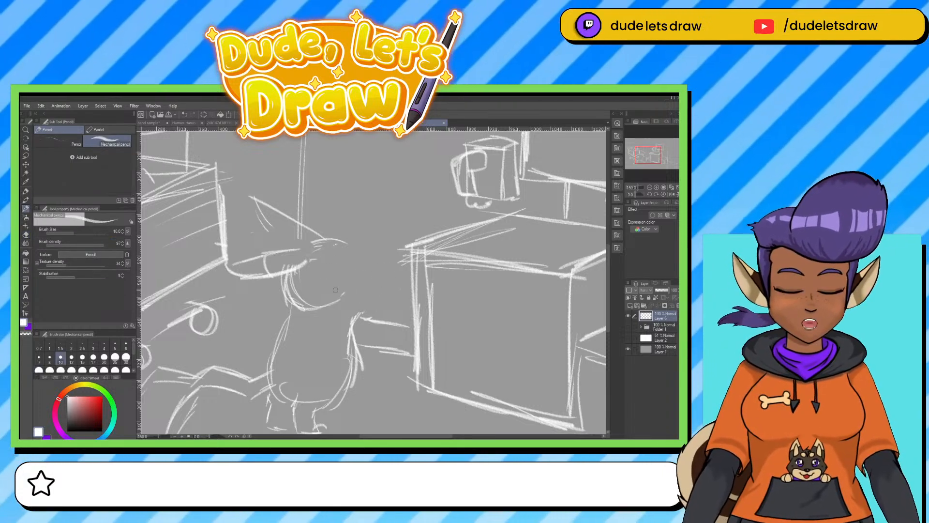
pyautogui.press('e')
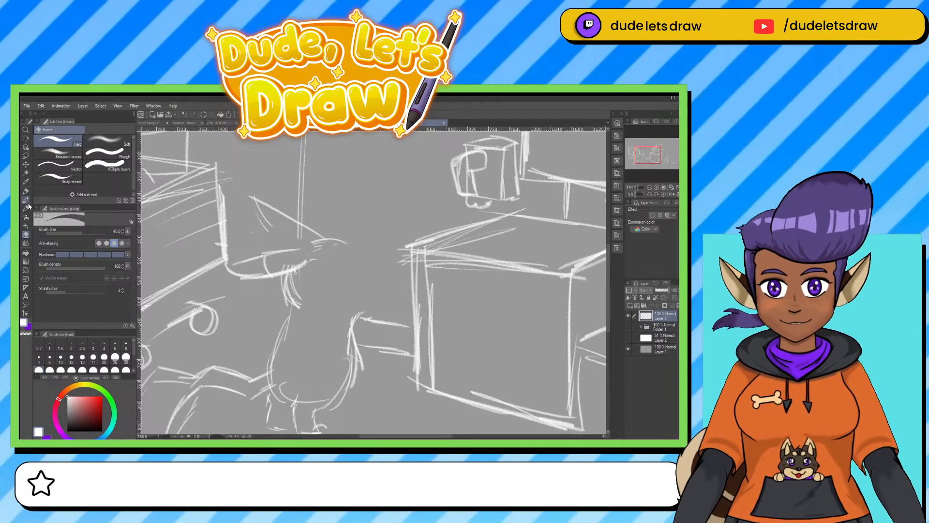
# Sketch the figure's lower jaw, rounded nose and the front outline of its head with the mechanical pencil.
pyautogui.click(25, 208)
pyautogui.scroll(-2, 362, 348)
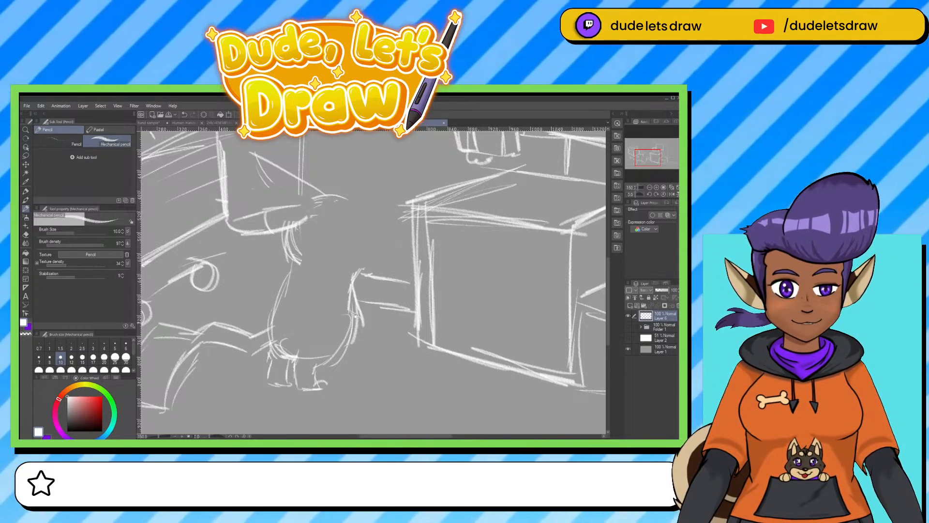
pyautogui.moveTo(353, 238)
pyautogui.mouseDown()
pyautogui.moveTo(334, 299)
pyautogui.moveTo(345, 299)
pyautogui.mouseUp()
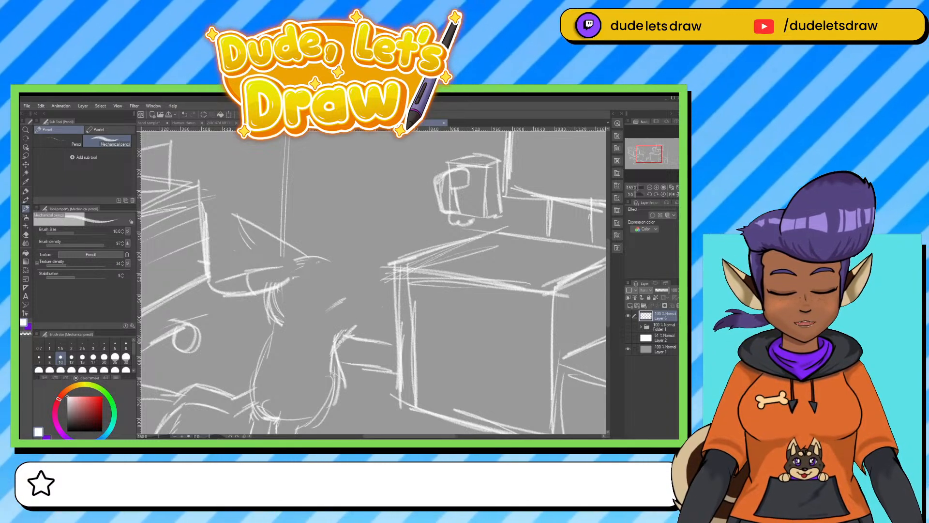
pyautogui.moveTo(339, 341)
pyautogui.mouseDown()
pyautogui.moveTo(324, 316)
pyautogui.moveTo(349, 304)
pyautogui.mouseUp()
pyautogui.moveTo(322, 318)
pyautogui.mouseDown()
pyautogui.moveTo(360, 292)
pyautogui.moveTo(365, 300)
pyautogui.moveTo(341, 346)
pyautogui.moveTo(362, 285)
pyautogui.moveTo(392, 269)
pyautogui.moveTo(407, 328)
pyautogui.mouseUp()
pyautogui.moveTo(395, 345); pyautogui.dragTo(374, 336)
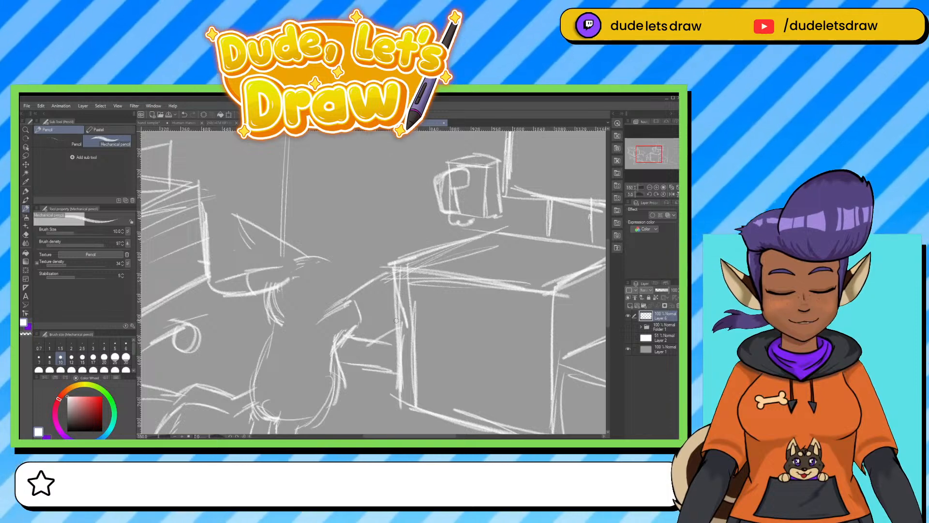
pyautogui.hotkey('ctrl', 'z')
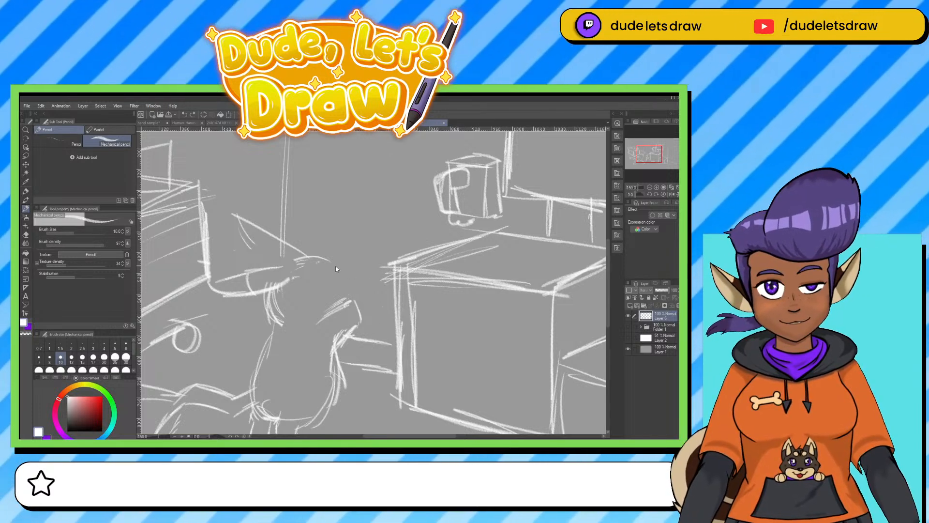
pyautogui.moveTo(327, 262)
pyautogui.mouseDown()
pyautogui.moveTo(353, 289)
pyautogui.moveTo(330, 289)
pyautogui.moveTo(341, 279)
pyautogui.moveTo(330, 298)
pyautogui.moveTo(343, 296)
pyautogui.moveTo(336, 281)
pyautogui.moveTo(349, 282)
pyautogui.moveTo(331, 296)
pyautogui.mouseUp()
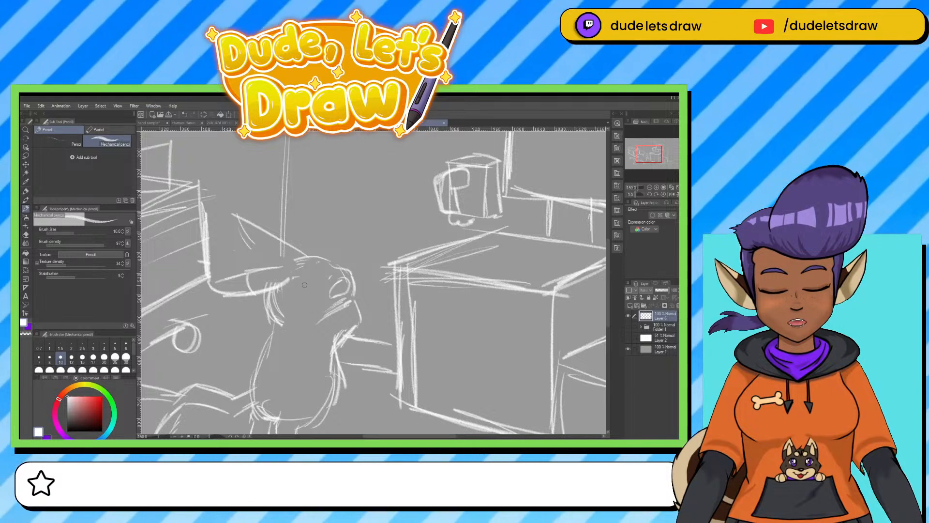
# Try adding two small eyes above the figure's nose.
pyautogui.moveTo(315, 284)
pyautogui.mouseDown()
pyautogui.moveTo(302, 282)
pyautogui.moveTo(312, 293)
pyautogui.moveTo(334, 267)
pyautogui.mouseUp()
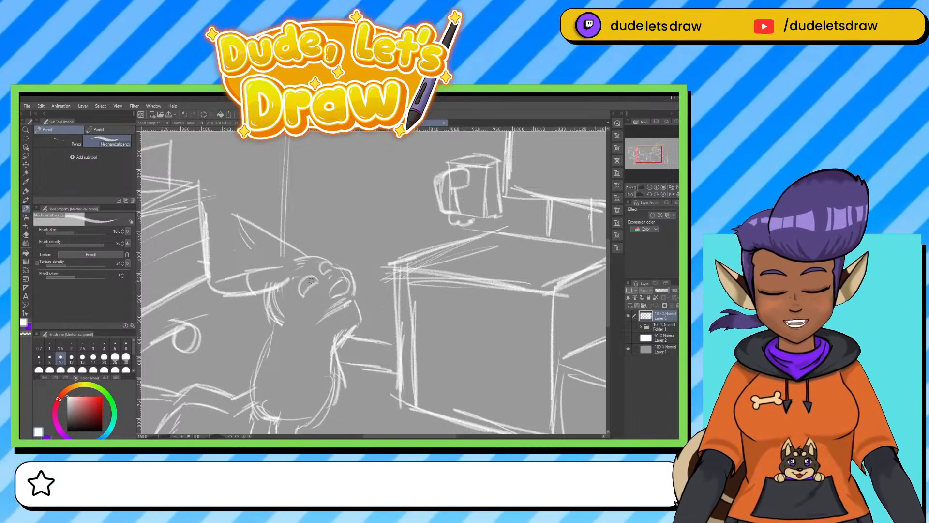
pyautogui.hotkey('ctrl', 'z')
pyautogui.hotkey('ctrl', 'z')
pyautogui.hotkey('ctrl', 'z')
pyautogui.hotkey('ctrl', 'z')
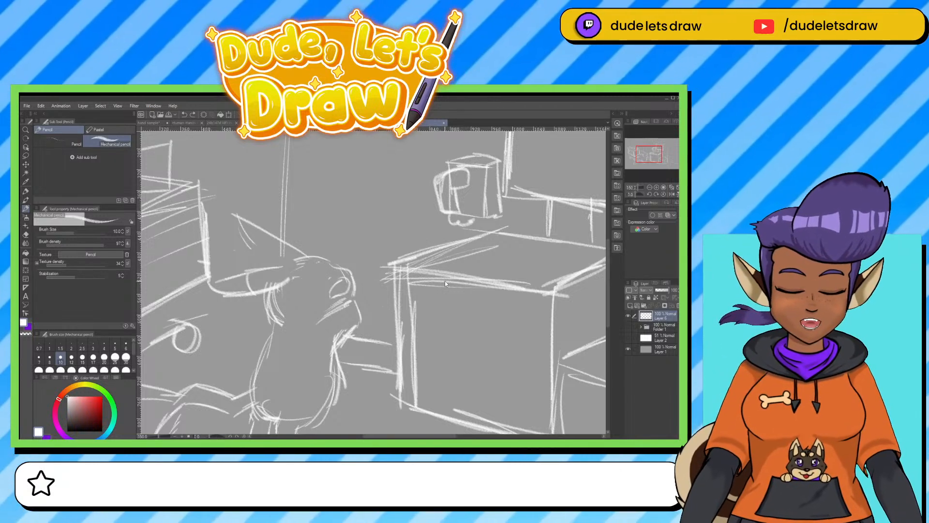
# Erase the figure's nose, jaw and the upper chest lines, keeping the top curve of the head.
pyautogui.press('e')
pyautogui.moveTo(321, 296)
pyautogui.mouseDown()
pyautogui.moveTo(344, 329)
pyautogui.moveTo(334, 344)
pyautogui.mouseUp()
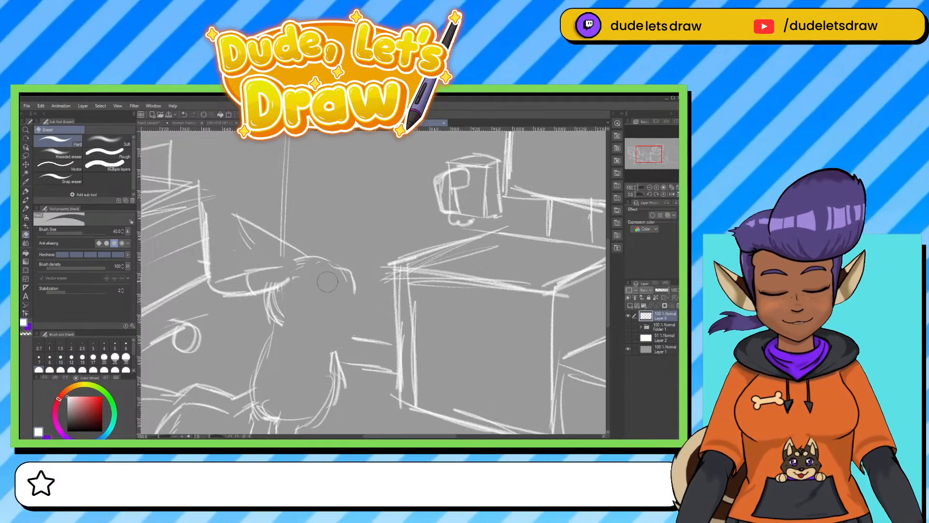
# Redraw the figure's upper ear with a firm inner edge and a small band, and darken the forehead and muzzle curve.
pyautogui.click(25, 208)
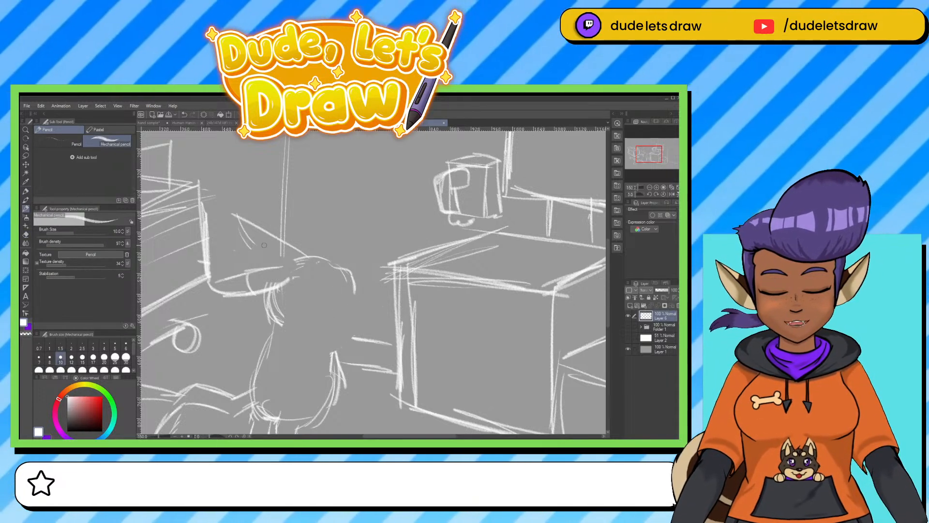
pyautogui.moveTo(262, 248)
pyautogui.mouseDown()
pyautogui.moveTo(276, 237)
pyautogui.moveTo(230, 212)
pyautogui.mouseUp()
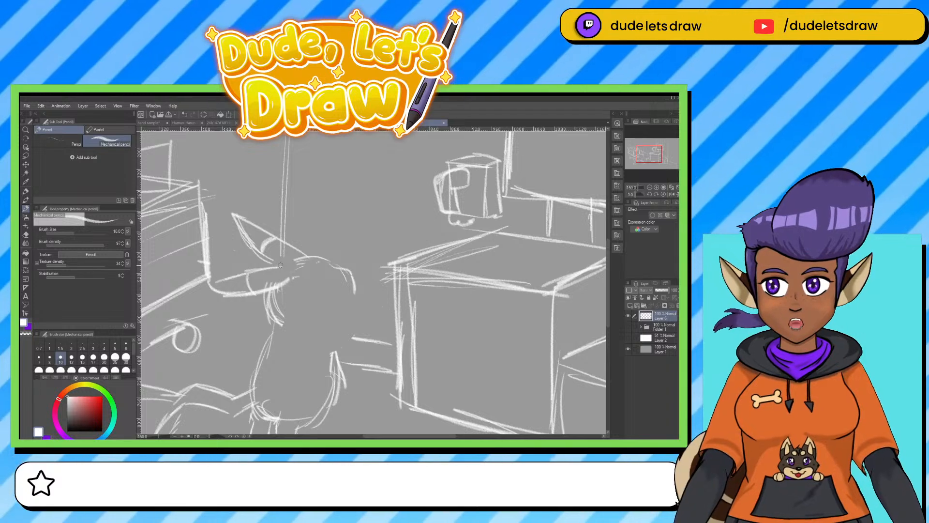
pyautogui.moveTo(277, 266); pyautogui.dragTo(311, 254)
pyautogui.moveTo(289, 261); pyautogui.dragTo(321, 256)
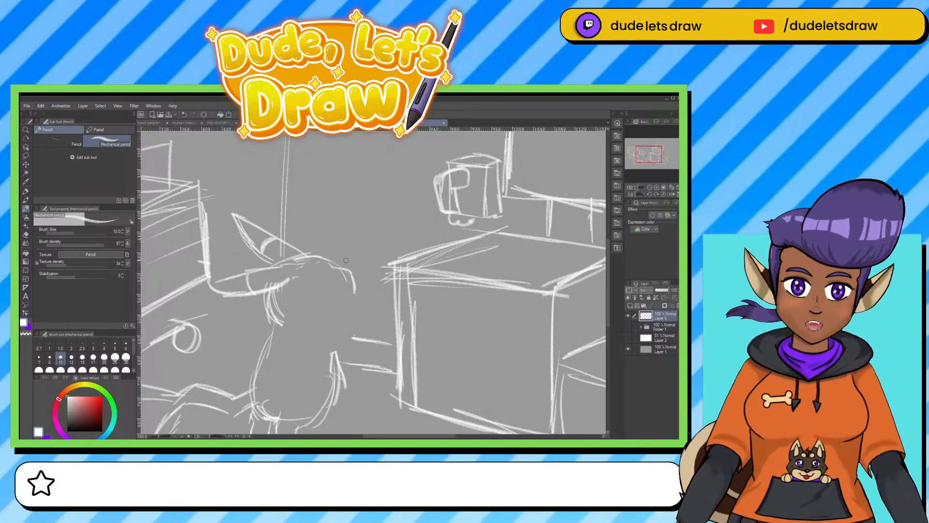
pyautogui.moveTo(342, 266); pyautogui.dragTo(356, 290)
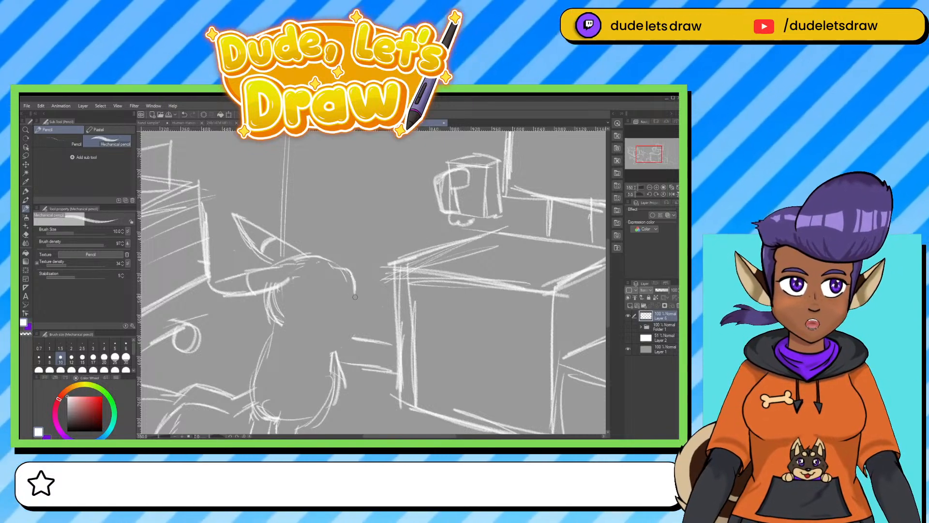
# Add pencil strokes to the rounded items inside the cart's basket behind the figure.
pyautogui.moveTo(254, 286); pyautogui.dragTo(464, 379)
pyautogui.moveTo(231, 269)
pyautogui.mouseDown()
pyautogui.moveTo(254, 301)
pyautogui.moveTo(237, 262)
pyautogui.moveTo(265, 282)
pyautogui.moveTo(267, 251)
pyautogui.moveTo(248, 266)
pyautogui.moveTo(267, 250)
pyautogui.moveTo(282, 255)
pyautogui.moveTo(320, 310)
pyautogui.mouseUp()
pyautogui.moveTo(284, 277)
pyautogui.mouseDown()
pyautogui.moveTo(305, 314)
pyautogui.moveTo(293, 308)
pyautogui.mouseUp()
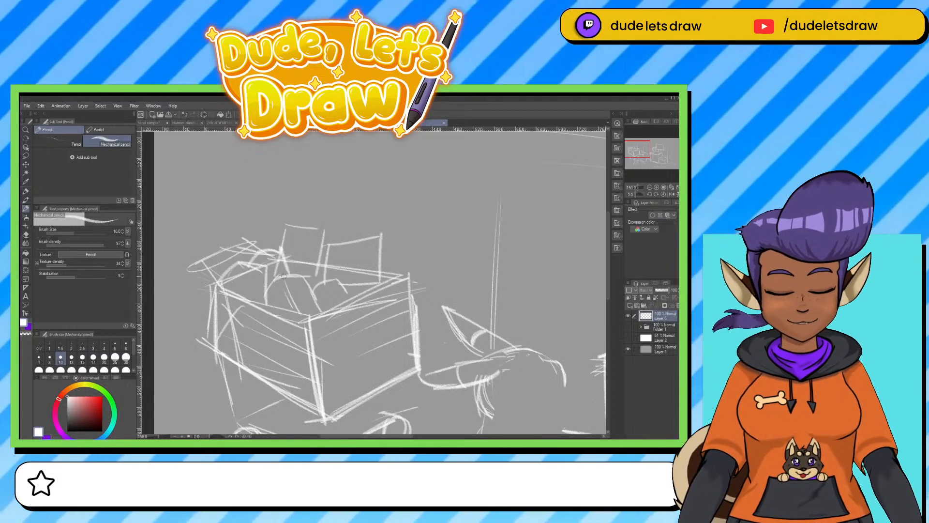
pyautogui.moveTo(281, 255)
pyautogui.mouseDown()
pyautogui.moveTo(272, 275)
pyautogui.moveTo(292, 273)
pyautogui.mouseUp()
pyautogui.moveTo(448, 360)
pyautogui.mouseDown()
pyautogui.moveTo(417, 311)
pyautogui.moveTo(275, 198)
pyautogui.mouseUp()
pyautogui.moveTo(371, 284); pyautogui.dragTo(304, 310)
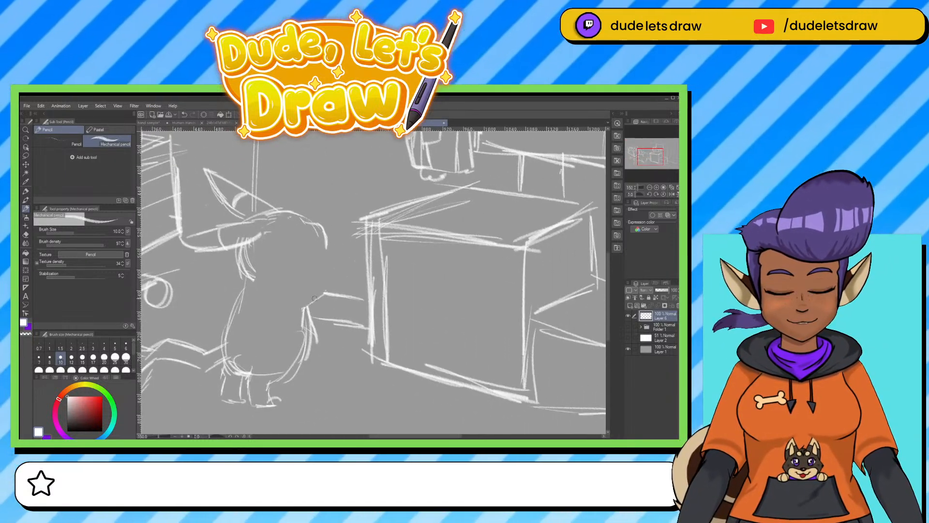
# Strengthen the front line of the figure's body and erase stray marks where its lower ear meets the head.
pyautogui.moveTo(306, 296)
pyautogui.mouseDown()
pyautogui.moveTo(317, 337)
pyautogui.moveTo(311, 331)
pyautogui.moveTo(276, 378)
pyautogui.mouseUp()
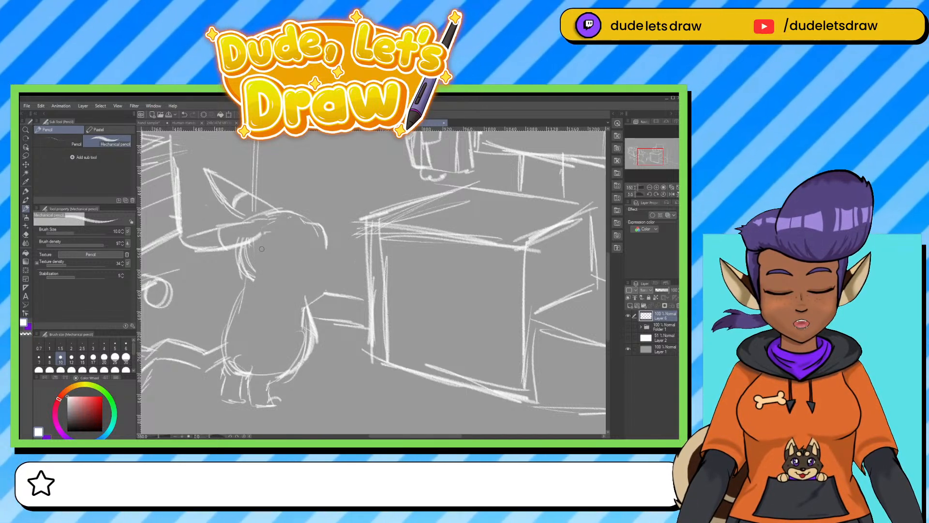
pyautogui.press('e')
pyautogui.moveTo(256, 244)
pyautogui.mouseDown()
pyautogui.moveTo(263, 266)
pyautogui.moveTo(231, 237)
pyautogui.mouseUp()
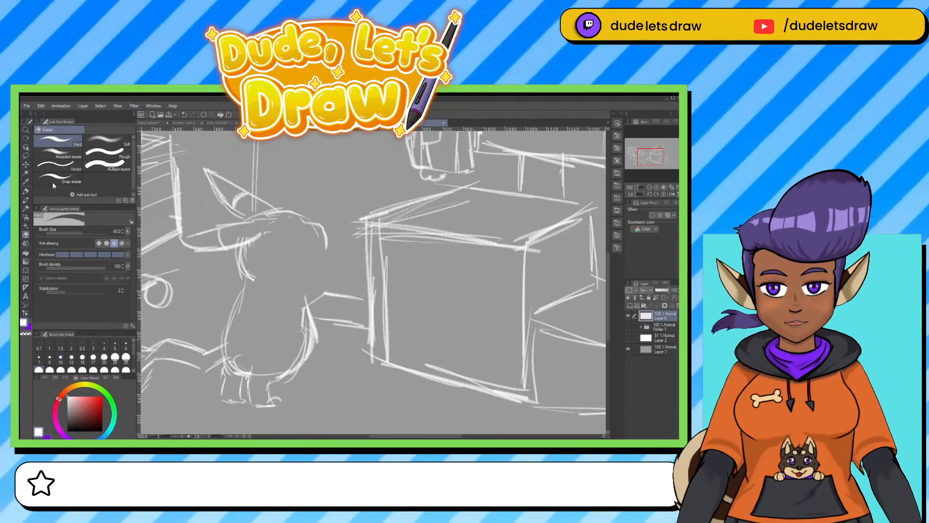
# Sketch the figure's eye and small facial lines near the muzzle with the mechanical pencil at brush size 6.
pyautogui.press('p')
pyautogui.click(126, 345)
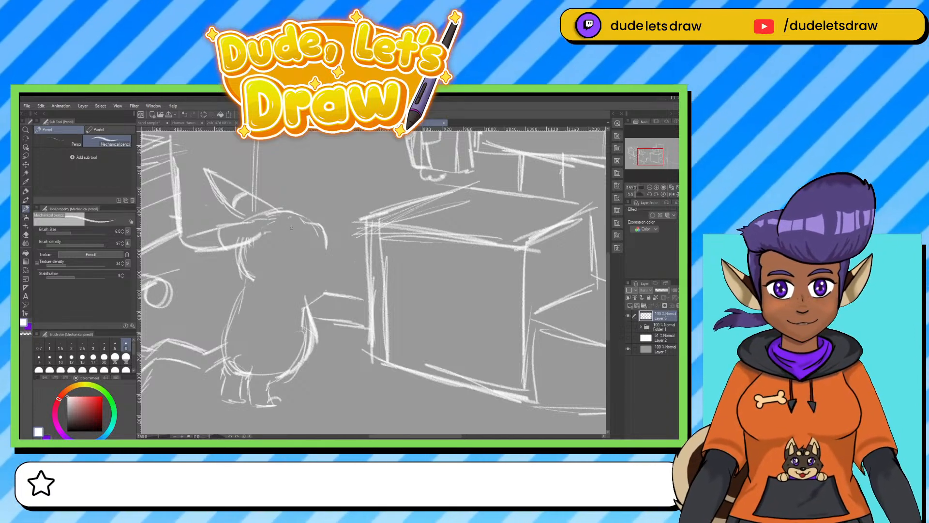
pyautogui.moveTo(291, 228)
pyautogui.mouseDown()
pyautogui.moveTo(279, 243)
pyautogui.moveTo(293, 224)
pyautogui.moveTo(286, 242)
pyautogui.moveTo(294, 226)
pyautogui.moveTo(287, 242)
pyautogui.moveTo(310, 255)
pyautogui.mouseUp()
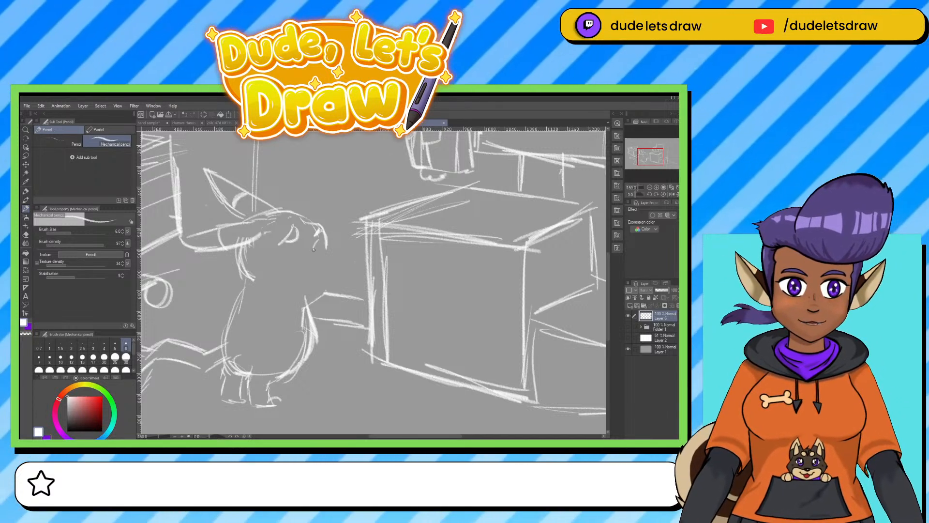
pyautogui.moveTo(320, 237)
pyautogui.mouseDown()
pyautogui.moveTo(316, 258)
pyautogui.moveTo(321, 241)
pyautogui.moveTo(314, 259)
pyautogui.moveTo(323, 245)
pyautogui.moveTo(347, 272)
pyautogui.moveTo(309, 308)
pyautogui.mouseUp()
pyautogui.hotkey('ctrl', 'z')
pyautogui.hotkey('ctrl', 'z')
# Sketch a jagged edge in front of the figure's mouth with an arm reaching to it, and erase the large box's lines nearby.
pyautogui.moveTo(348, 251)
pyautogui.mouseDown()
pyautogui.moveTo(379, 237)
pyautogui.moveTo(361, 268)
pyautogui.moveTo(371, 285)
pyautogui.mouseUp()
pyautogui.press('e')
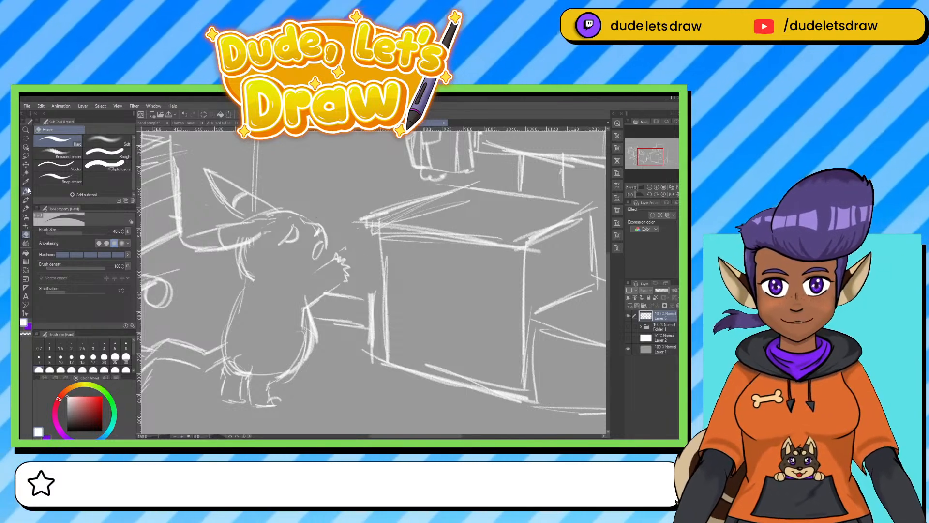
pyautogui.click(27, 191)
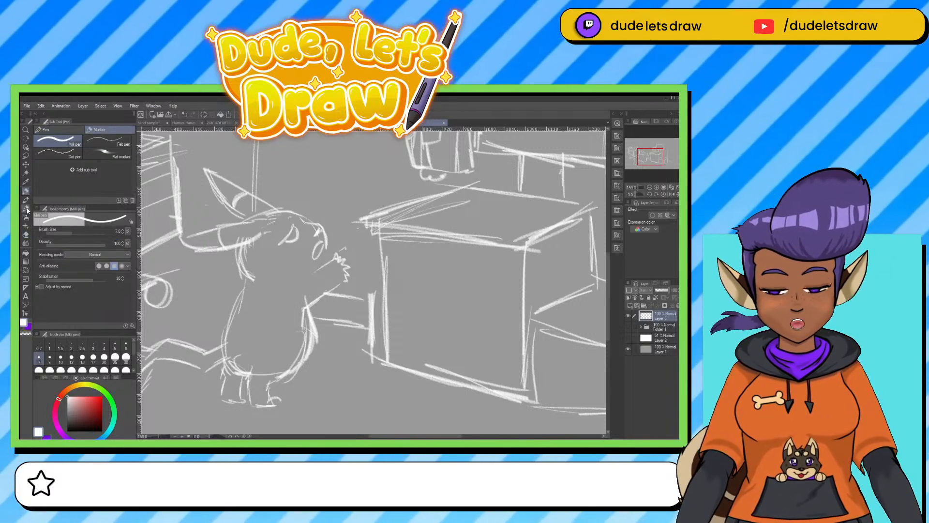
# Outline a slanted packet between the figure and the large box, with a jagged torn top and an arm stroke reaching it.
pyautogui.click(27, 209)
pyautogui.moveTo(349, 240)
pyautogui.mouseDown()
pyautogui.moveTo(385, 222)
pyautogui.moveTo(404, 281)
pyautogui.moveTo(360, 293)
pyautogui.moveTo(345, 283)
pyautogui.moveTo(351, 301)
pyautogui.mouseUp()
pyautogui.moveTo(348, 300); pyautogui.dragTo(408, 271)
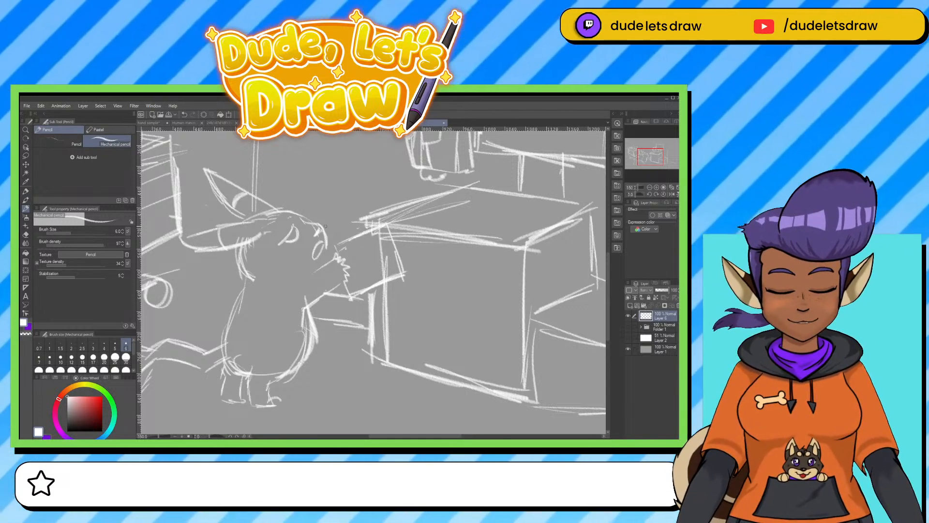
pyautogui.moveTo(325, 226)
pyautogui.mouseDown()
pyautogui.moveTo(341, 210)
pyautogui.moveTo(337, 218)
pyautogui.moveTo(355, 216)
pyautogui.moveTo(345, 234)
pyautogui.mouseUp()
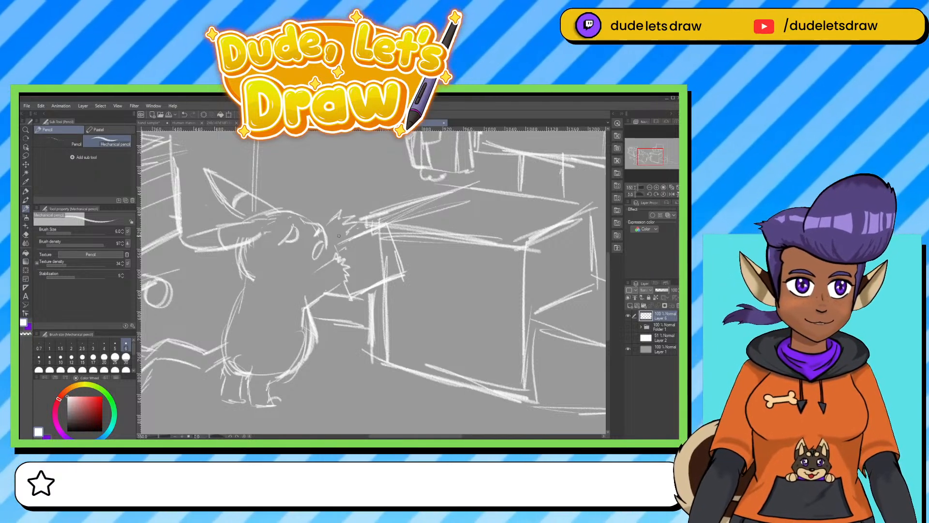
pyautogui.moveTo(326, 244); pyautogui.dragTo(320, 270)
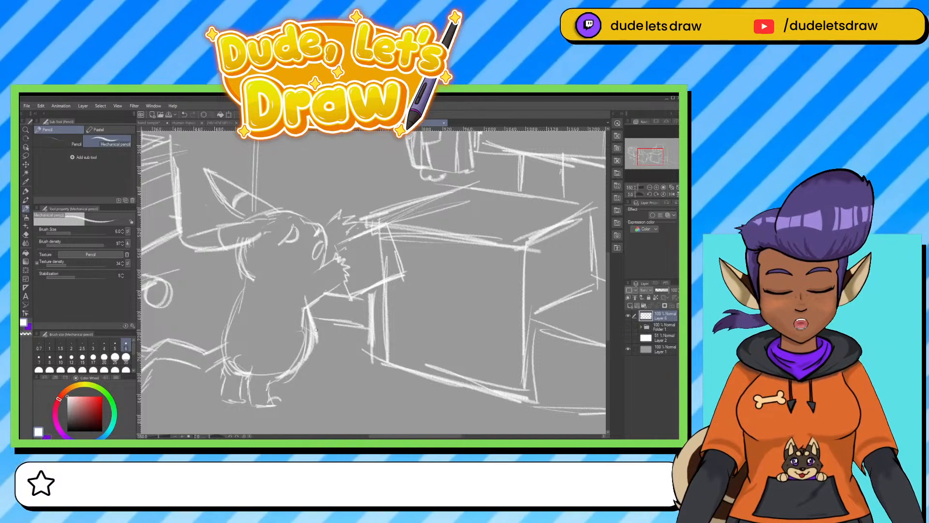
pyautogui.moveTo(345, 384); pyautogui.dragTo(359, 388)
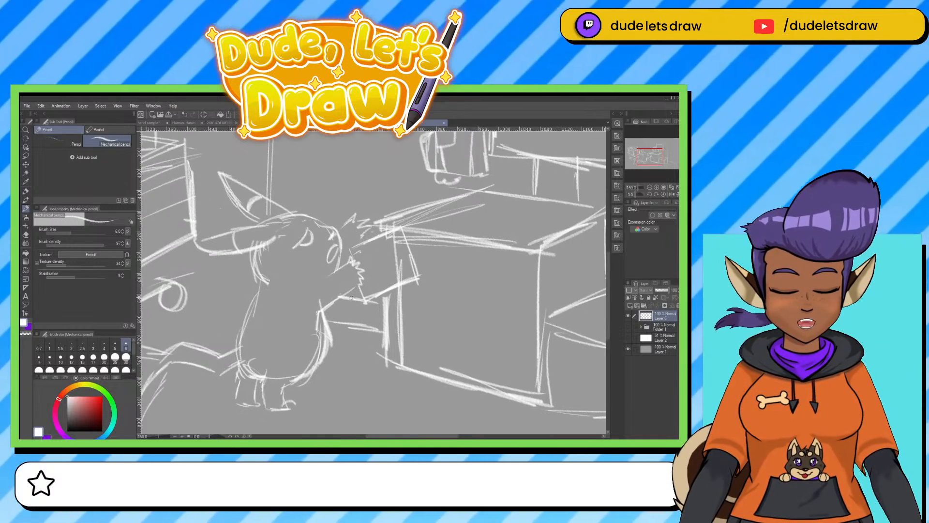
# Add small facial and cheek marks to the long-eared figure and draw curved stripes across its back.
pyautogui.moveTo(351, 298); pyautogui.dragTo(358, 301)
pyautogui.moveTo(345, 266); pyautogui.dragTo(352, 248)
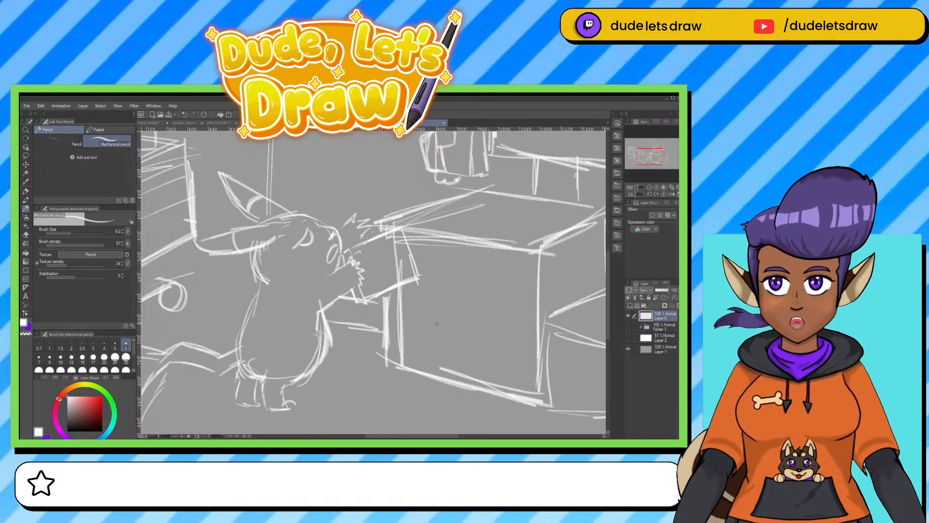
pyautogui.moveTo(292, 251)
pyautogui.mouseDown()
pyautogui.moveTo(337, 253)
pyautogui.moveTo(347, 267)
pyautogui.moveTo(317, 264)
pyautogui.mouseUp()
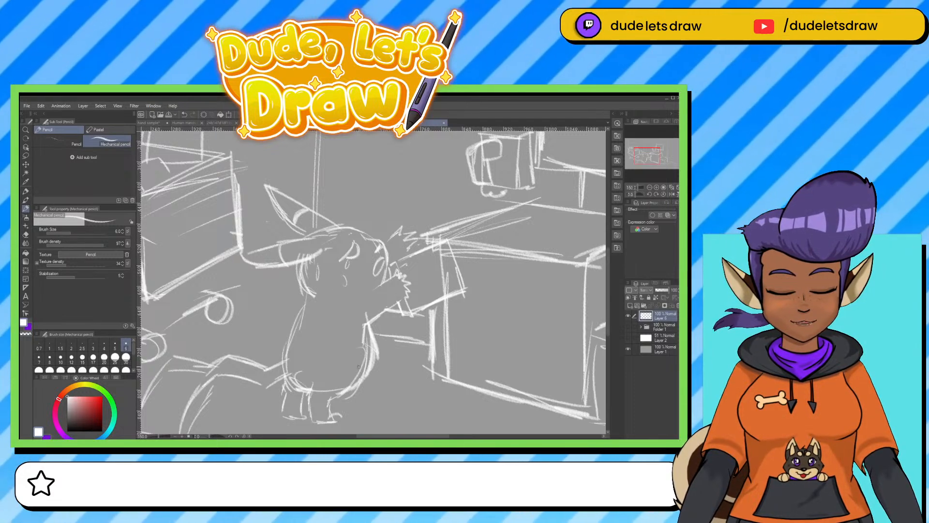
pyautogui.moveTo(302, 318)
pyautogui.mouseDown()
pyautogui.moveTo(336, 329)
pyautogui.moveTo(315, 333)
pyautogui.moveTo(323, 357)
pyautogui.moveTo(294, 354)
pyautogui.mouseUp()
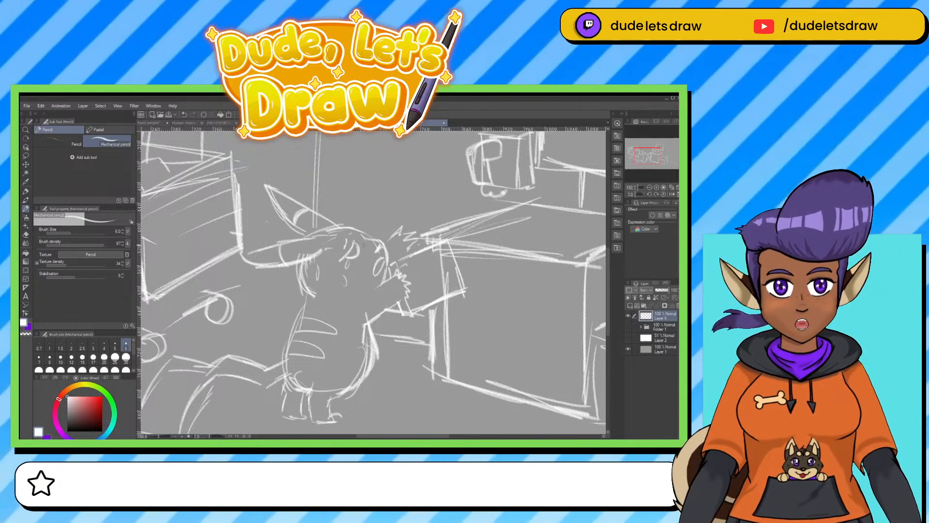
# Erase the rough front line of the figure's body and redraw it as a clean curved belly line.
pyautogui.press('e')
pyautogui.moveTo(370, 322)
pyautogui.mouseDown()
pyautogui.moveTo(353, 385)
pyautogui.moveTo(373, 348)
pyautogui.mouseUp()
pyautogui.click(26, 208)
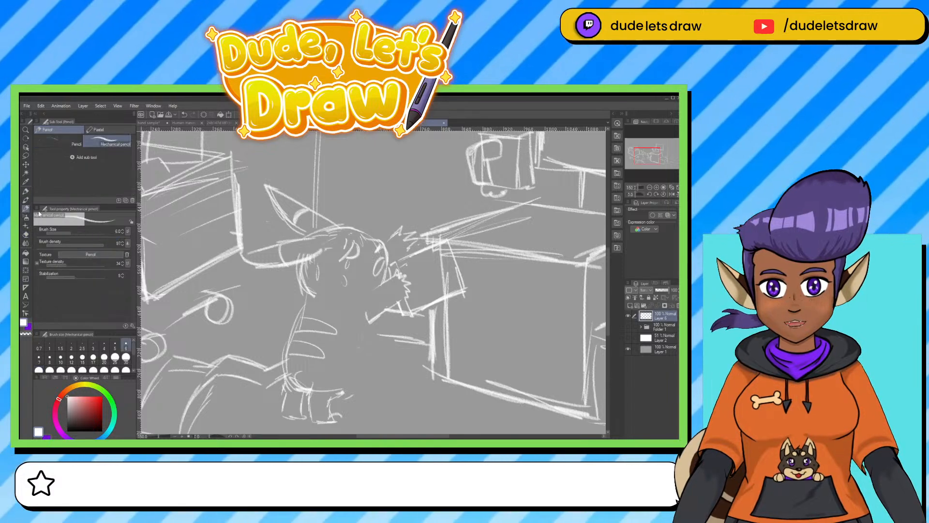
pyautogui.moveTo(378, 328)
pyautogui.mouseDown()
pyautogui.moveTo(372, 371)
pyautogui.moveTo(343, 399)
pyautogui.mouseUp()
pyautogui.moveTo(377, 336); pyautogui.dragTo(362, 389)
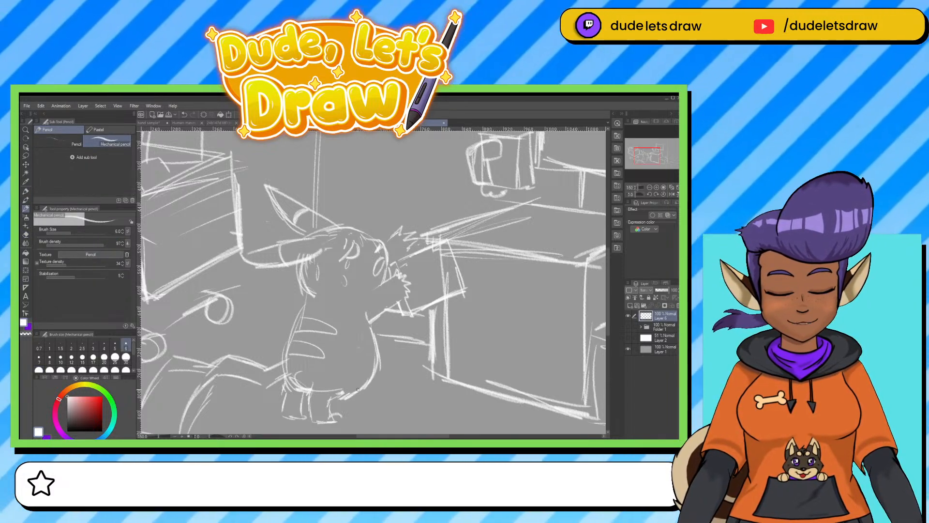
pyautogui.press('e')
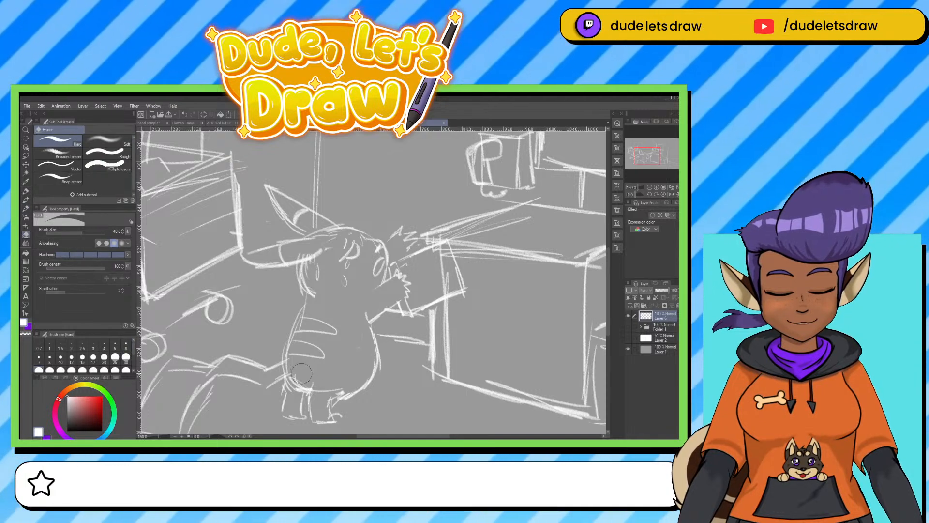
pyautogui.moveTo(409, 364); pyautogui.dragTo(373, 386)
pyautogui.hotkey('ctrl', '0')
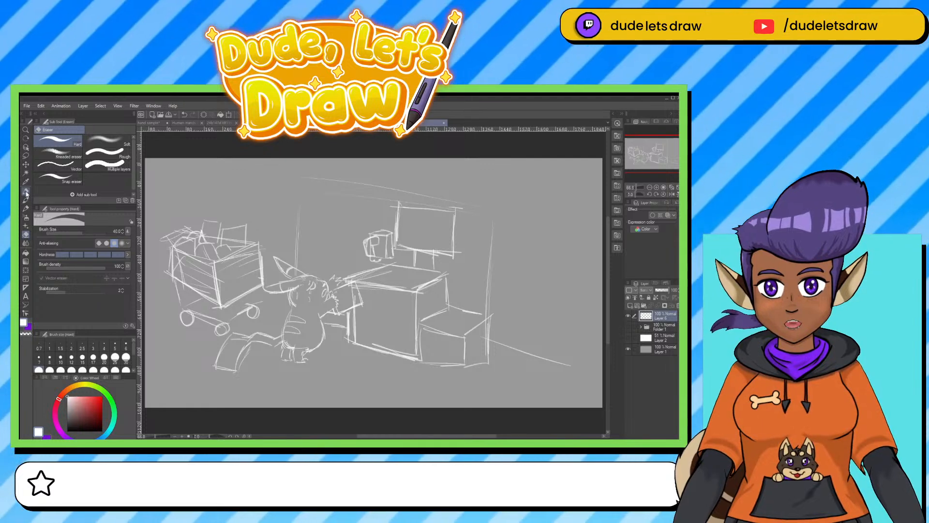
pyautogui.click(26, 192)
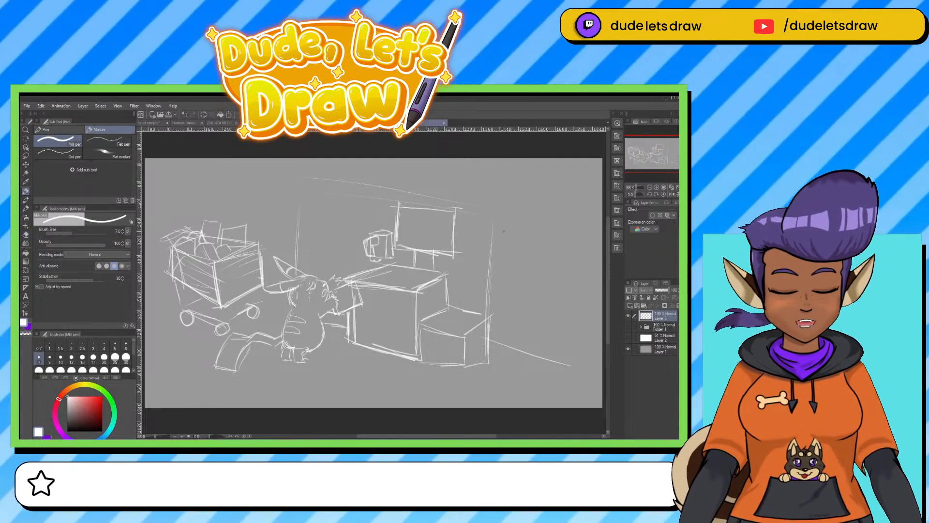
pyautogui.moveTo(524, 254)
pyautogui.mouseDown()
pyautogui.moveTo(532, 222)
pyautogui.moveTo(561, 222)
pyautogui.mouseUp()
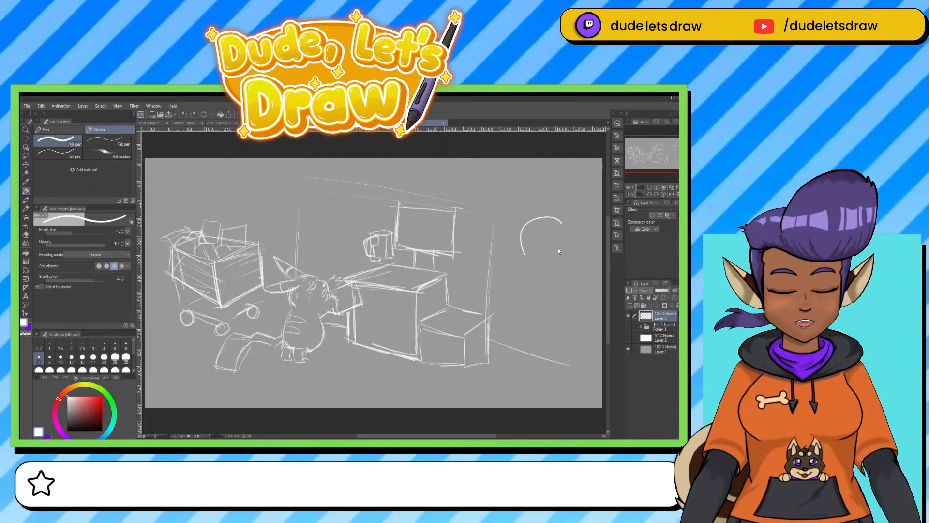
pyautogui.hotkey('ctrl', 'z')
# Scale the whole sketch down proportionally toward its lower-left corner to free space beside the boxes.
pyautogui.moveTo(420, 358); pyautogui.dragTo(375, 356)
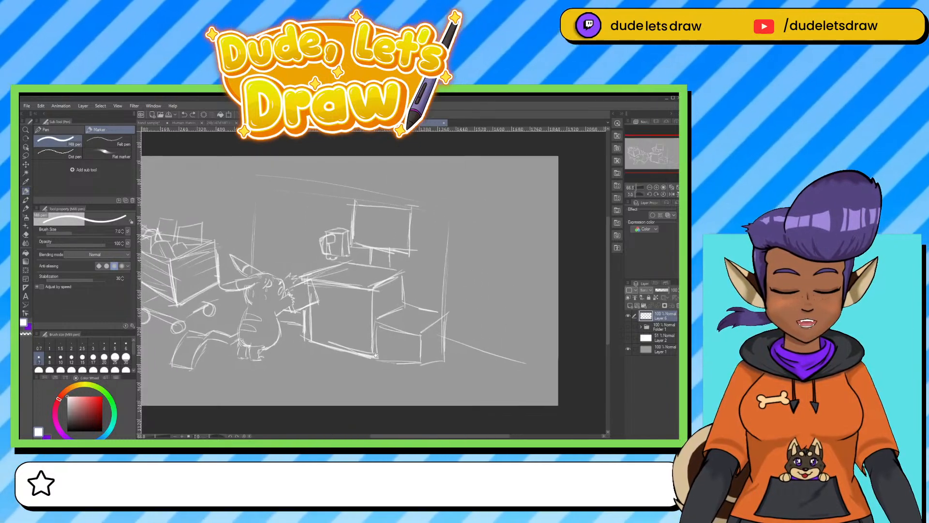
pyautogui.hotkey('ctrl', '0')
pyautogui.hotkey('ctrl', 't')
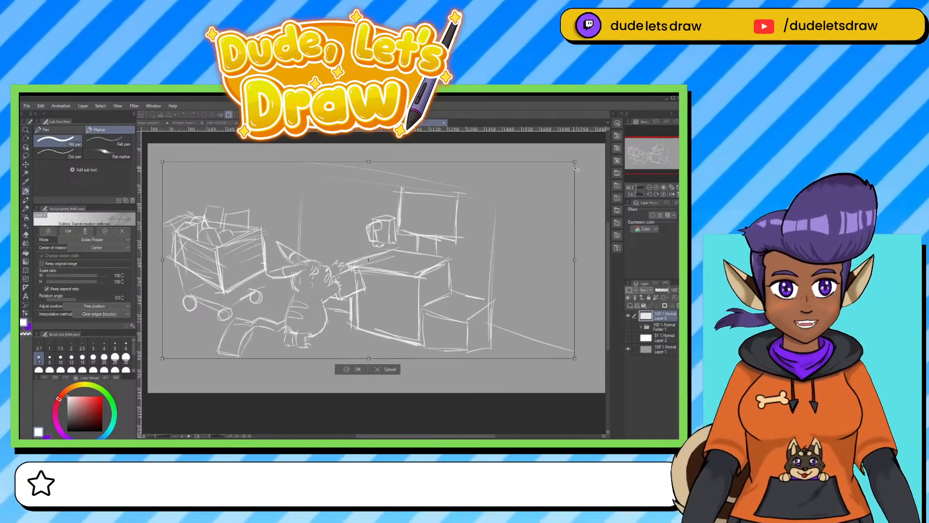
pyautogui.moveTo(577, 169); pyautogui.dragTo(533, 171)
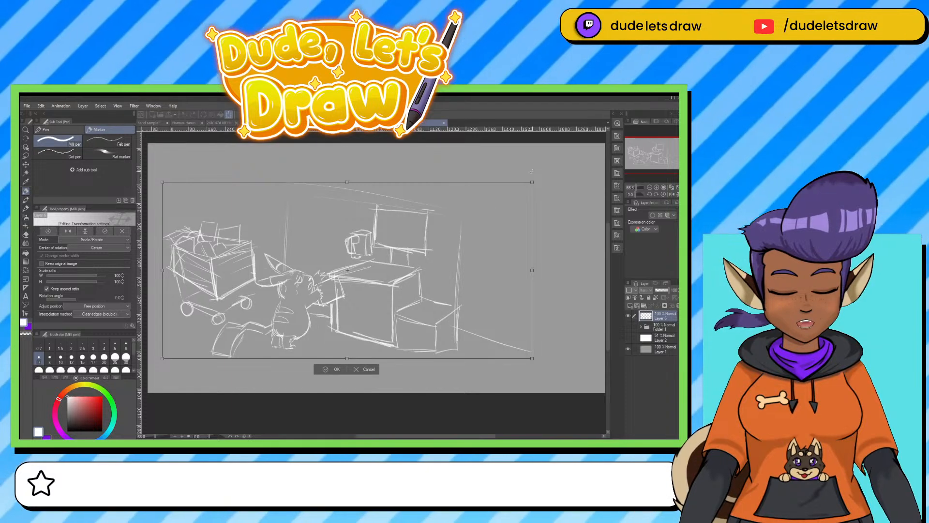
pyautogui.press('Return')
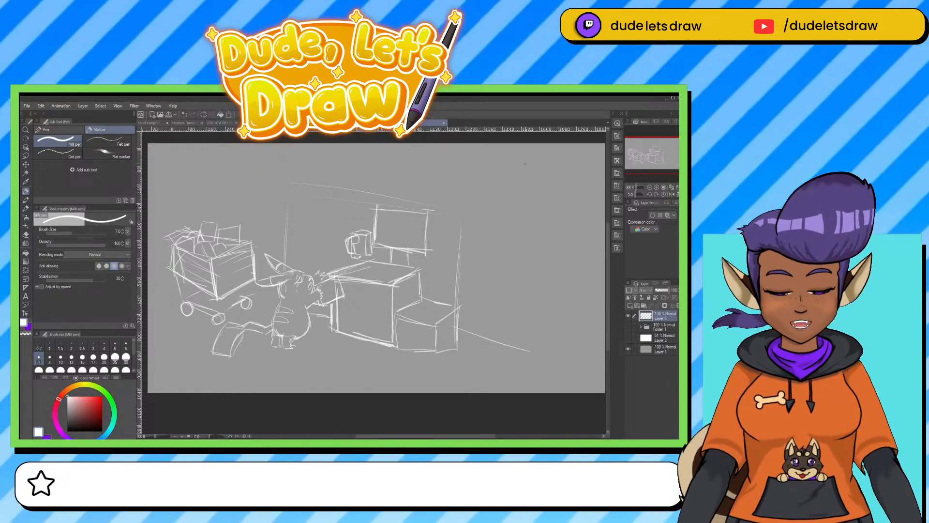
# With the mechanical pencil, sketch a second, larger figure beside the boxes from an oval head and a wide rounded body.
pyautogui.press('p')
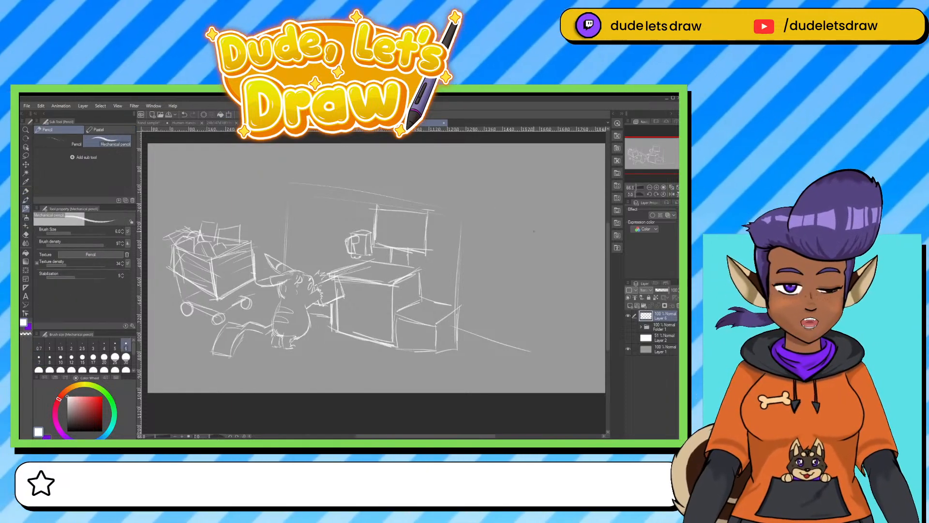
pyautogui.moveTo(520, 213)
pyautogui.mouseDown()
pyautogui.moveTo(484, 240)
pyautogui.moveTo(561, 240)
pyautogui.moveTo(518, 214)
pyautogui.mouseUp()
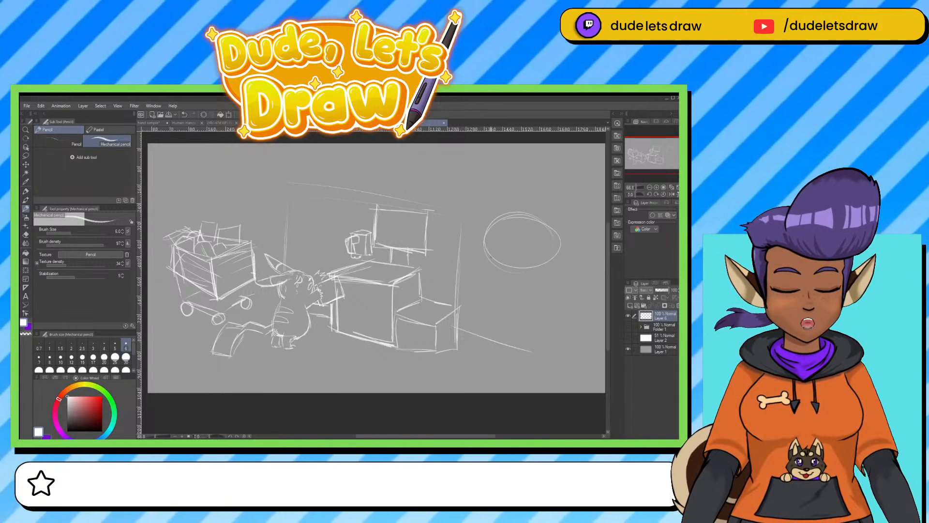
pyautogui.moveTo(479, 260)
pyautogui.mouseDown()
pyautogui.moveTo(446, 312)
pyautogui.moveTo(455, 354)
pyautogui.mouseUp()
pyautogui.moveTo(542, 266)
pyautogui.mouseDown()
pyautogui.moveTo(568, 350)
pyautogui.moveTo(527, 360)
pyautogui.mouseUp()
pyautogui.moveTo(444, 328)
pyautogui.mouseDown()
pyautogui.moveTo(478, 361)
pyautogui.moveTo(530, 364)
pyautogui.mouseUp()
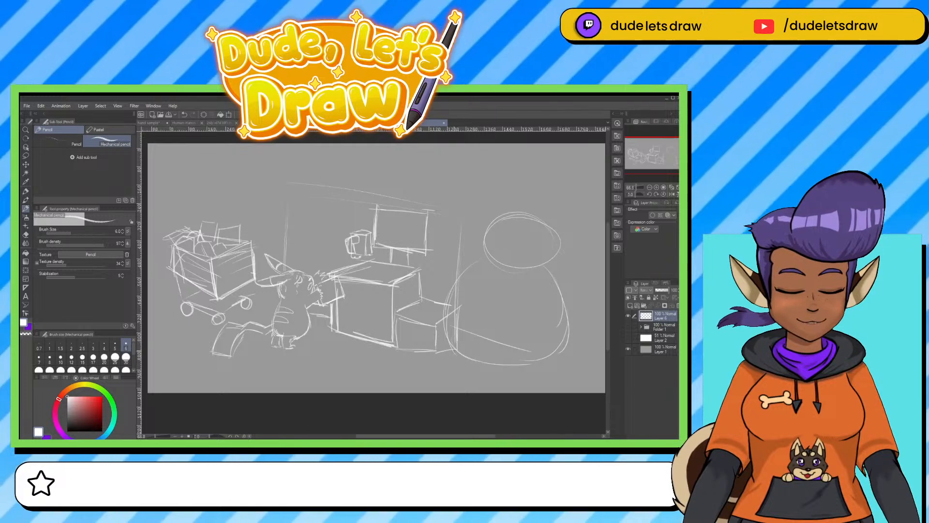
# Sketch flat feet beneath the large figure and an arm bent over a small bag on its belly.
pyautogui.moveTo(440, 345)
pyautogui.mouseDown()
pyautogui.moveTo(428, 374)
pyautogui.moveTo(534, 371)
pyautogui.moveTo(567, 378)
pyautogui.mouseUp()
pyautogui.moveTo(554, 355)
pyautogui.mouseDown()
pyautogui.moveTo(584, 369)
pyautogui.moveTo(532, 379)
pyautogui.mouseUp()
pyautogui.moveTo(514, 371); pyautogui.dragTo(550, 379)
pyautogui.moveTo(537, 292)
pyautogui.mouseDown()
pyautogui.moveTo(520, 317)
pyautogui.moveTo(545, 327)
pyautogui.mouseUp()
pyautogui.moveTo(560, 303)
pyautogui.mouseDown()
pyautogui.moveTo(497, 323)
pyautogui.moveTo(513, 361)
pyautogui.moveTo(533, 349)
pyautogui.moveTo(541, 331)
pyautogui.mouseUp()
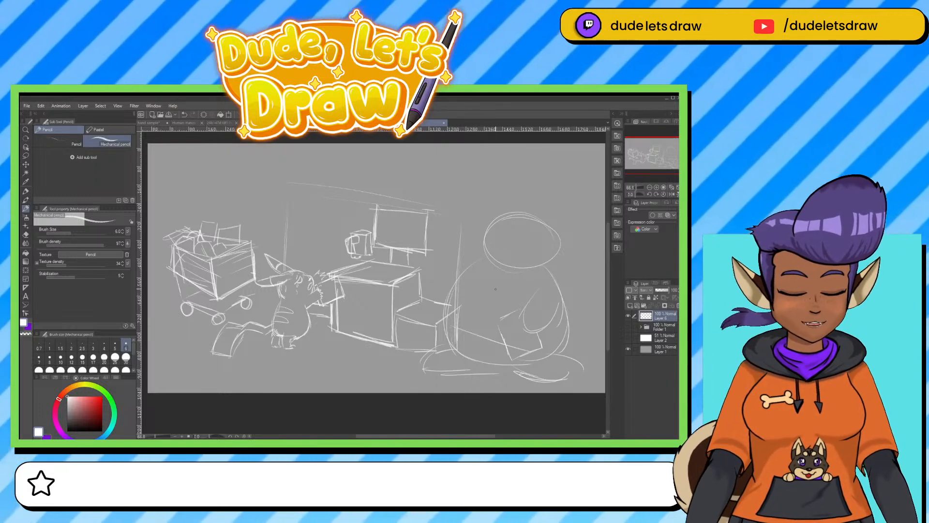
# Outline the large figure's other arm along the bag's edge and add pointed fingers reaching into the bag.
pyautogui.moveTo(495, 289)
pyautogui.mouseDown()
pyautogui.moveTo(513, 309)
pyautogui.moveTo(491, 326)
pyautogui.moveTo(506, 362)
pyautogui.mouseUp()
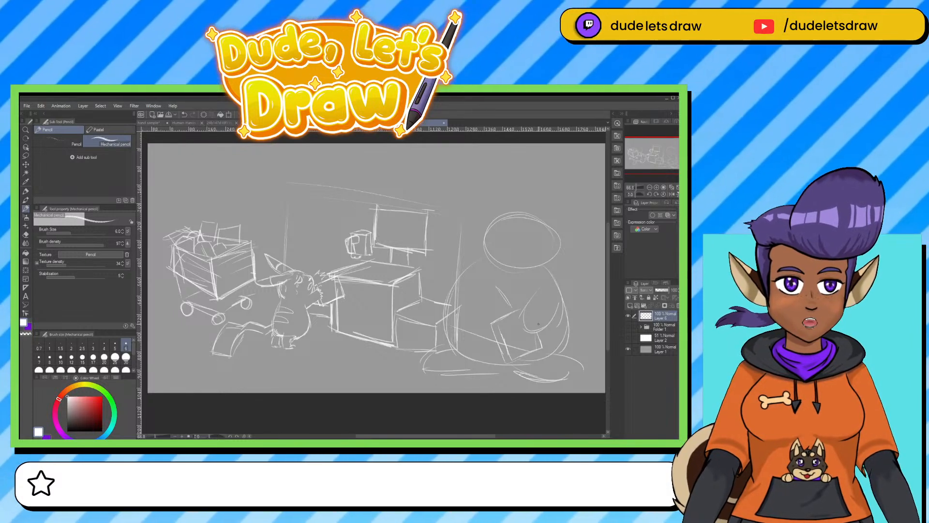
pyautogui.moveTo(494, 283)
pyautogui.mouseDown()
pyautogui.moveTo(516, 309)
pyautogui.moveTo(502, 352)
pyautogui.mouseUp()
pyautogui.moveTo(520, 311)
pyautogui.mouseDown()
pyautogui.moveTo(512, 323)
pyautogui.moveTo(541, 331)
pyautogui.mouseUp()
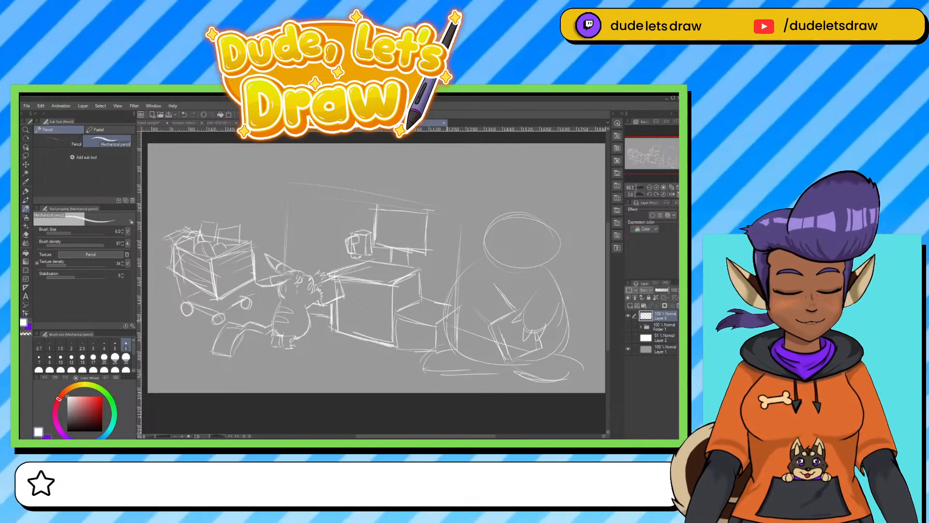
# Draw a curved waistline across the large figure's body and letter "Wally World" on its chest.
pyautogui.moveTo(447, 320)
pyautogui.mouseDown()
pyautogui.moveTo(494, 341)
pyautogui.moveTo(486, 338)
pyautogui.moveTo(576, 330)
pyautogui.mouseUp()
pyautogui.moveTo(541, 339); pyautogui.dragTo(557, 335)
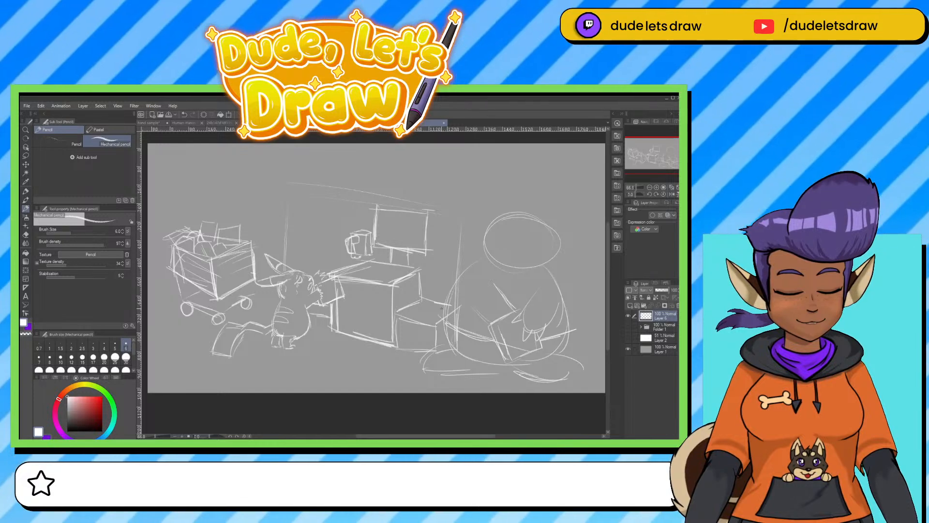
pyautogui.moveTo(517, 281); pyautogui.dragTo(524, 290)
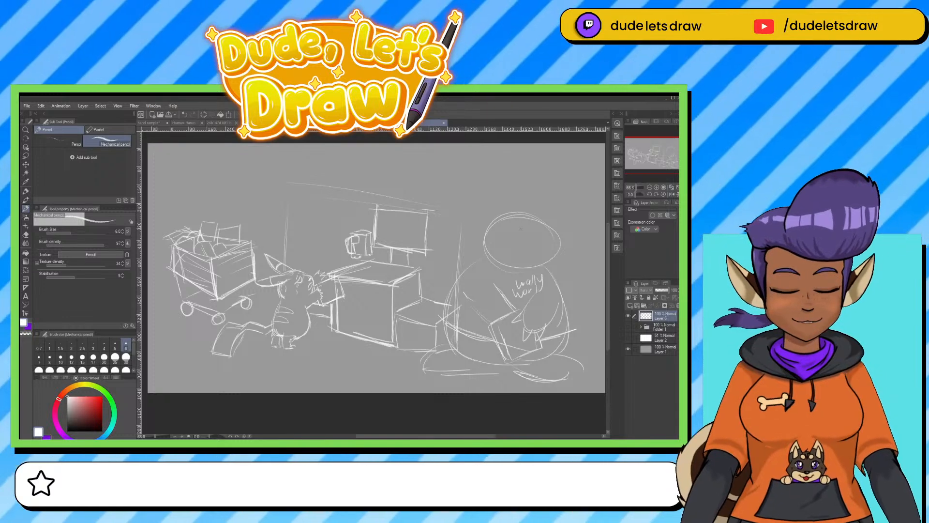
# Draw two pointed ears and a curved guideline on the large figure's head, and thicken the head outline.
pyautogui.moveTo(505, 209); pyautogui.dragTo(543, 219)
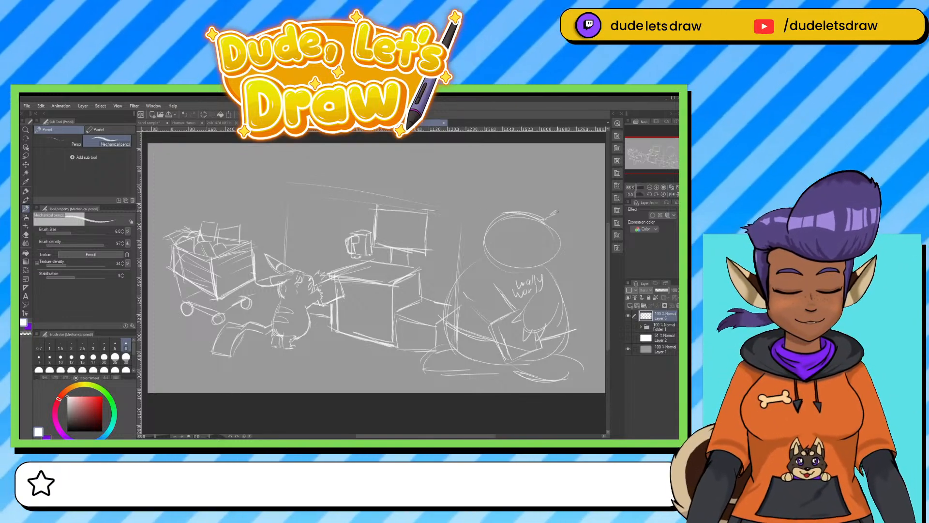
pyautogui.moveTo(507, 230); pyautogui.dragTo(503, 260)
pyautogui.moveTo(536, 210)
pyautogui.mouseDown()
pyautogui.moveTo(554, 198)
pyautogui.moveTo(558, 251)
pyautogui.moveTo(545, 272)
pyautogui.mouseUp()
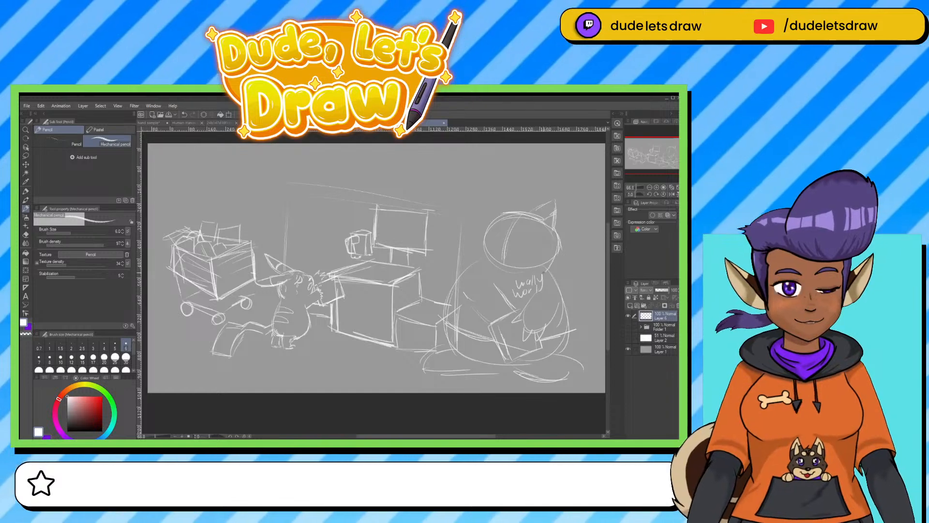
pyautogui.moveTo(500, 195)
pyautogui.mouseDown()
pyautogui.moveTo(487, 223)
pyautogui.moveTo(509, 192)
pyautogui.moveTo(514, 212)
pyautogui.moveTo(478, 257)
pyautogui.mouseUp()
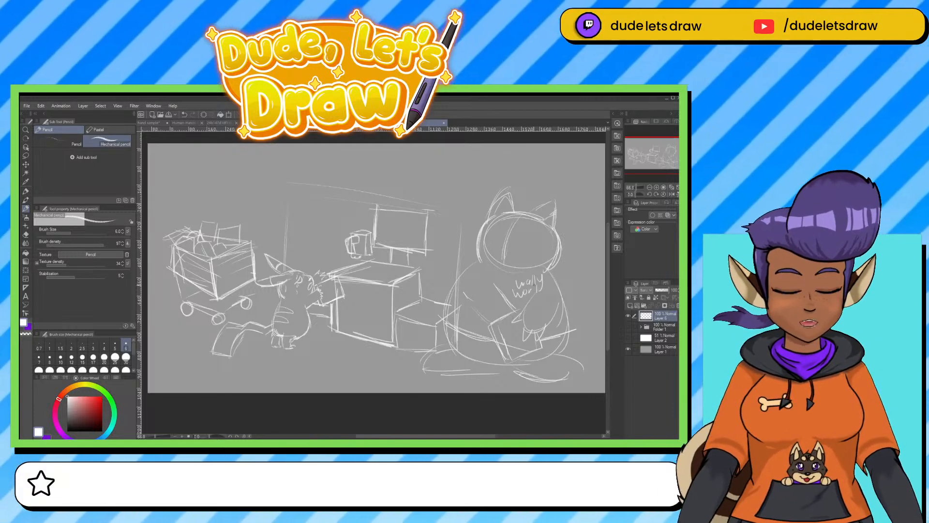
# With the Milli pen, draw the large figure's face mask, eyes and mouth, plus its shoulder, sleeve and a circle around the chest lettering.
pyautogui.press('e')
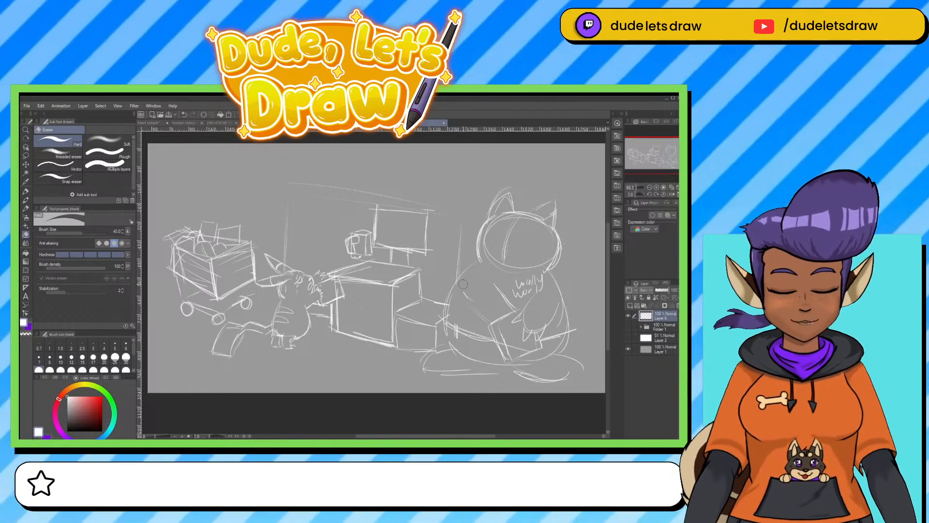
pyautogui.click(26, 191)
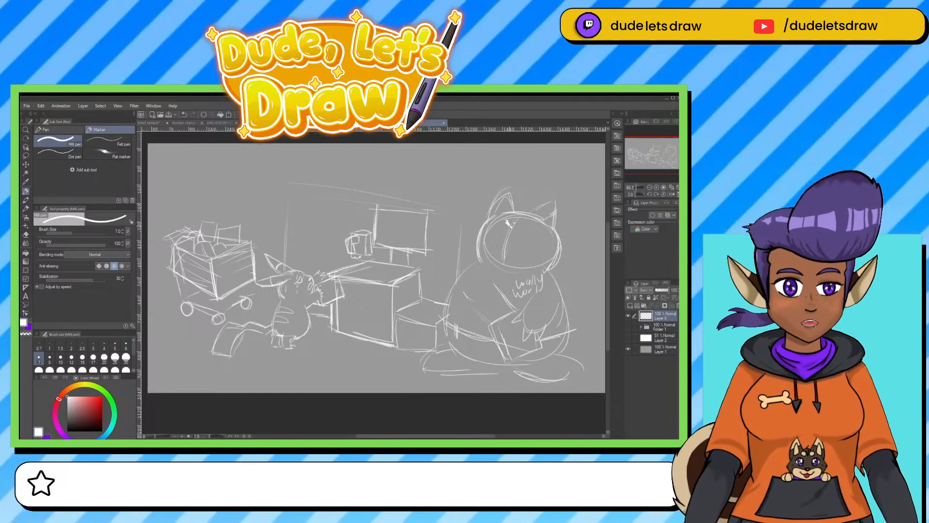
pyautogui.moveTo(506, 221)
pyautogui.mouseDown()
pyautogui.moveTo(531, 223)
pyautogui.moveTo(548, 247)
pyautogui.moveTo(540, 270)
pyautogui.mouseUp()
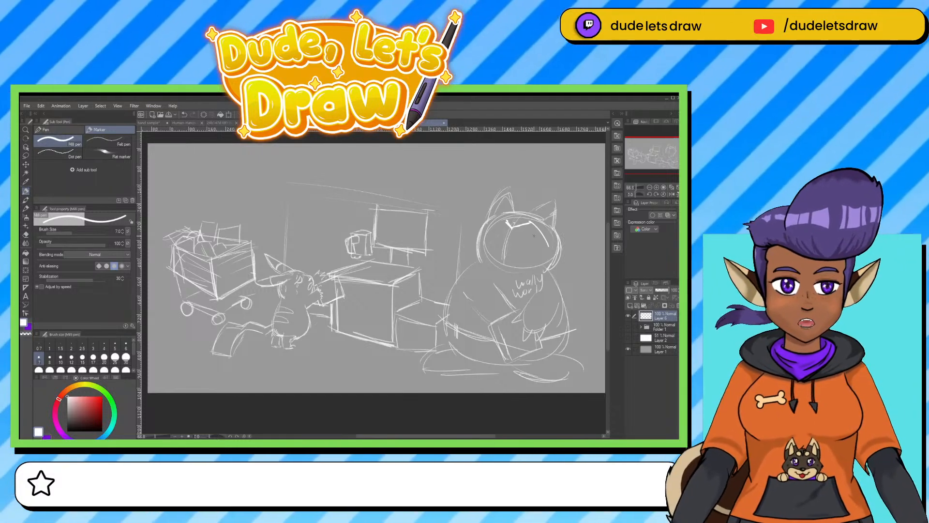
pyautogui.moveTo(504, 221)
pyautogui.mouseDown()
pyautogui.moveTo(485, 262)
pyautogui.moveTo(537, 276)
pyautogui.mouseUp()
pyautogui.moveTo(490, 255)
pyautogui.mouseDown()
pyautogui.moveTo(524, 255)
pyautogui.moveTo(505, 241)
pyautogui.mouseUp()
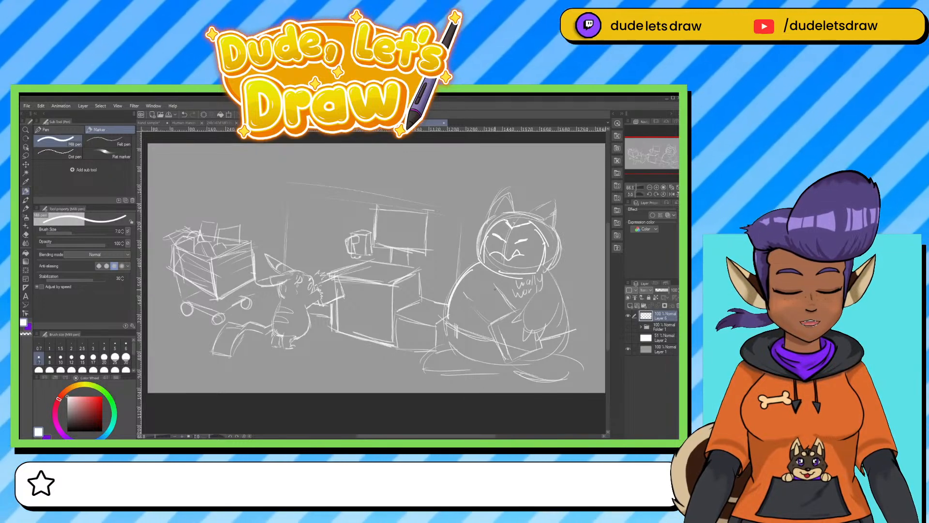
pyautogui.moveTo(479, 309)
pyautogui.mouseDown()
pyautogui.moveTo(505, 293)
pyautogui.moveTo(477, 313)
pyautogui.moveTo(502, 280)
pyautogui.moveTo(559, 311)
pyautogui.moveTo(559, 291)
pyautogui.moveTo(511, 289)
pyautogui.moveTo(511, 279)
pyautogui.moveTo(516, 300)
pyautogui.mouseUp()
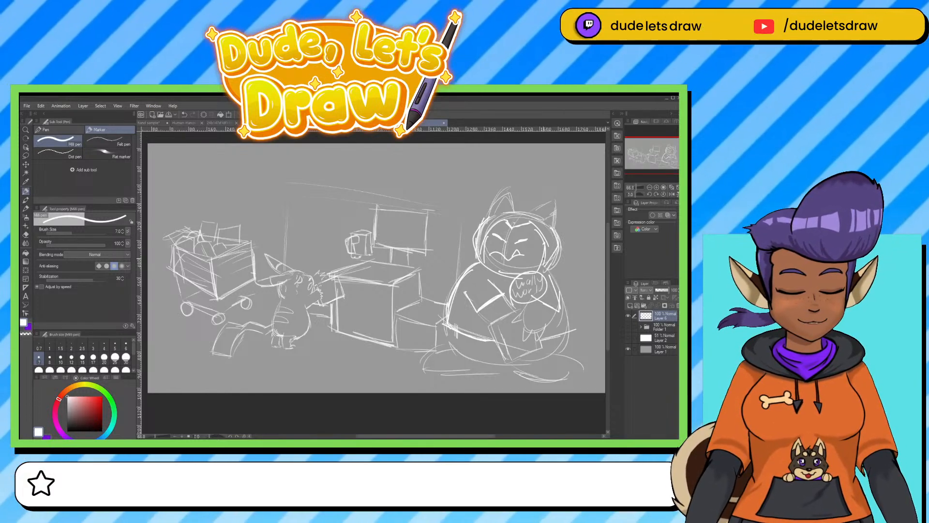
# Replace the large figure's slanted eyes with curved arcs and letter "Takis" on its bag.
pyautogui.press('e')
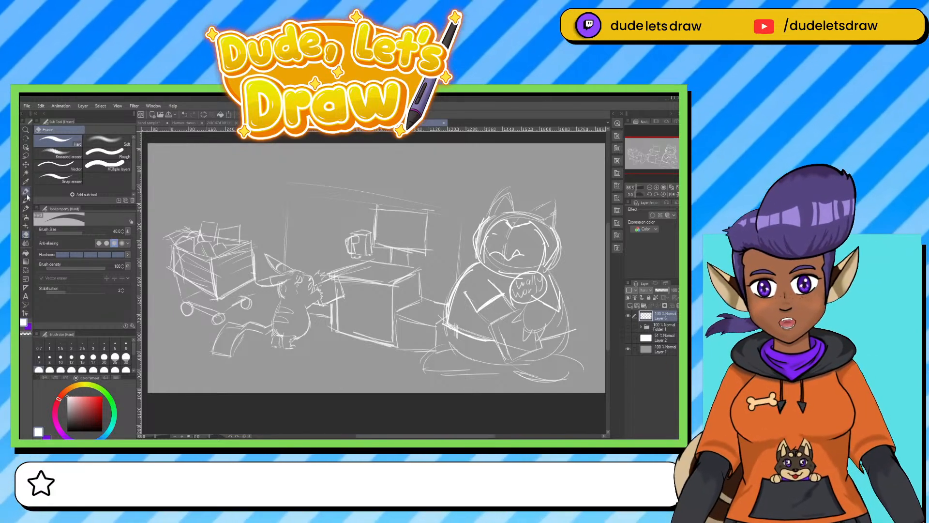
pyautogui.click(26, 192)
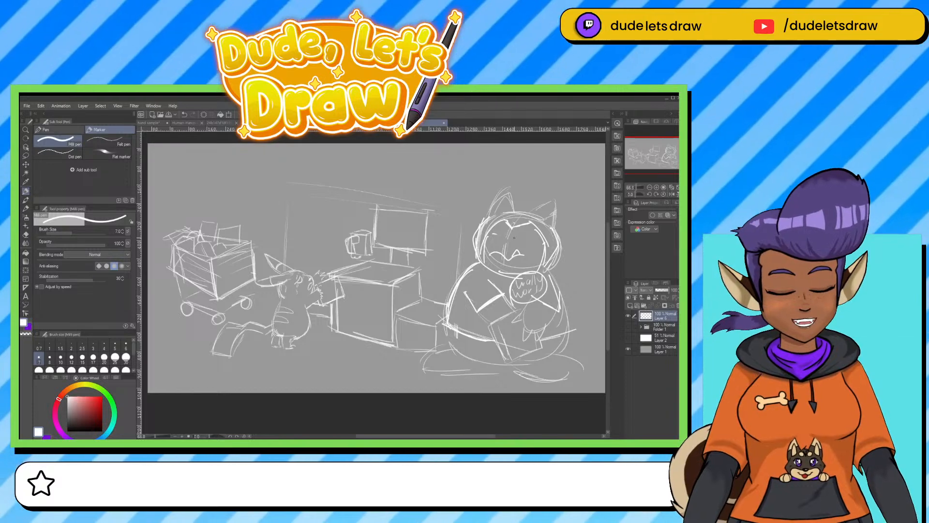
pyautogui.moveTo(514, 240)
pyautogui.mouseDown()
pyautogui.moveTo(528, 239)
pyautogui.moveTo(499, 238)
pyautogui.mouseUp()
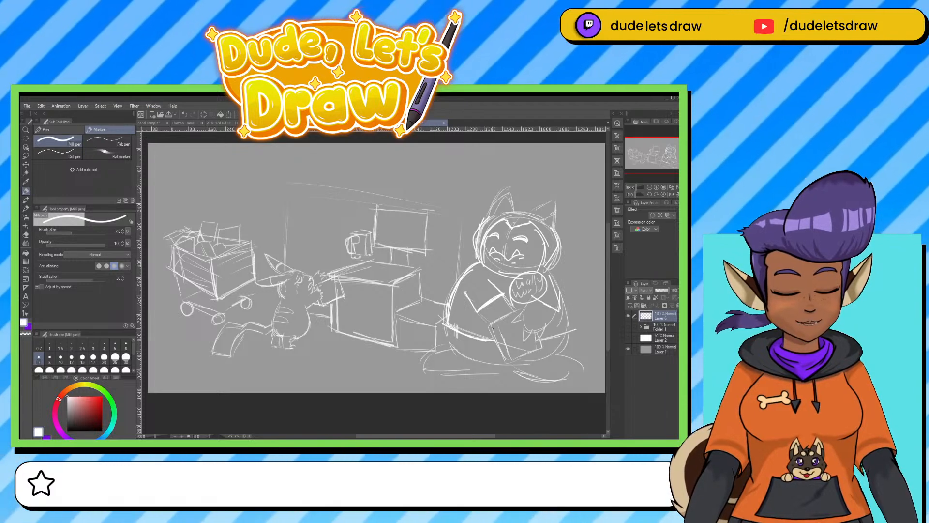
pyautogui.moveTo(495, 332)
pyautogui.mouseDown()
pyautogui.moveTo(512, 333)
pyautogui.moveTo(518, 347)
pyautogui.mouseUp()
pyautogui.click(515, 330)
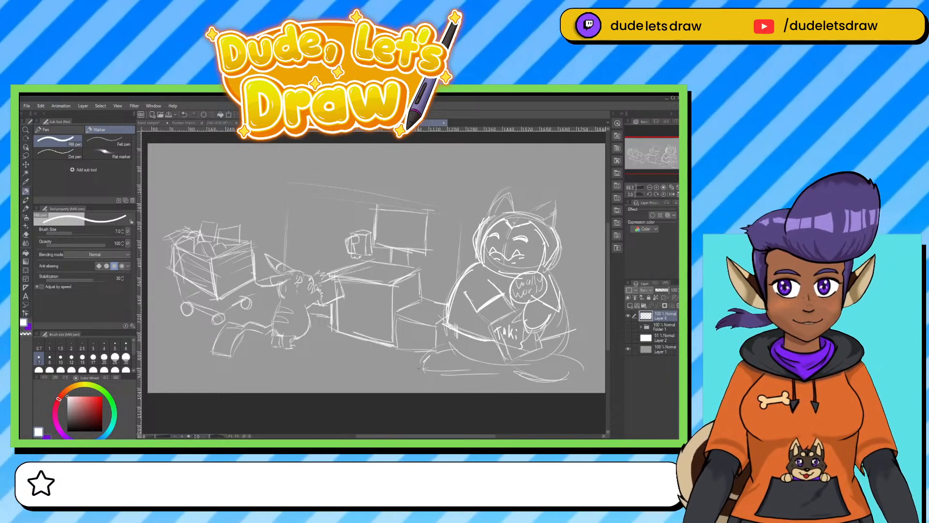
# Redraw the large figure's feet with pointed claws on the toes of both feet.
pyautogui.moveTo(430, 356); pyautogui.dragTo(428, 372)
pyautogui.moveTo(430, 371)
pyautogui.mouseDown()
pyautogui.moveTo(450, 374)
pyautogui.moveTo(457, 349)
pyautogui.moveTo(440, 364)
pyautogui.moveTo(460, 371)
pyautogui.mouseUp()
pyautogui.moveTo(547, 376)
pyautogui.mouseDown()
pyautogui.moveTo(556, 388)
pyautogui.moveTo(554, 372)
pyautogui.moveTo(568, 381)
pyautogui.mouseUp()
pyautogui.moveTo(568, 380)
pyautogui.mouseDown()
pyautogui.moveTo(566, 367)
pyautogui.moveTo(583, 376)
pyautogui.mouseUp()
pyautogui.moveTo(583, 376); pyautogui.dragTo(575, 364)
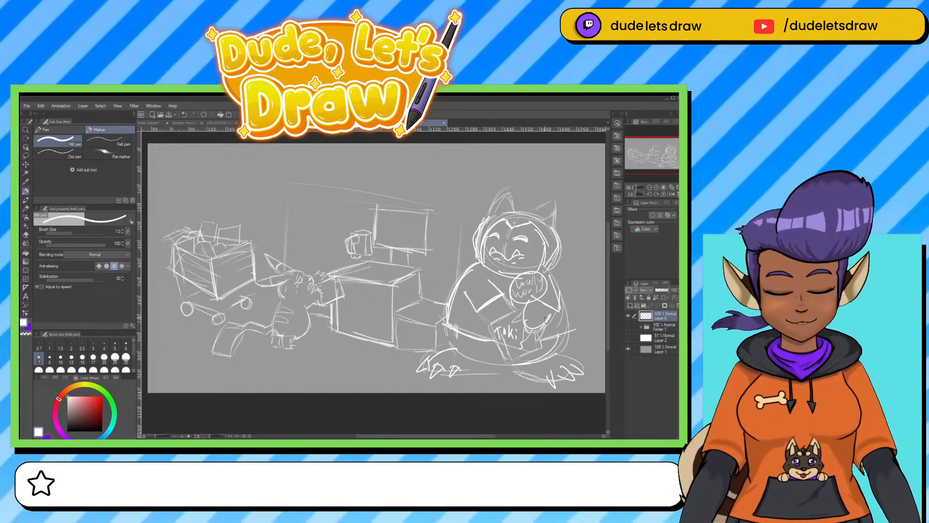
pyautogui.scroll(2, 546, 320)
pyautogui.moveTo(325, 345); pyautogui.dragTo(481, 359)
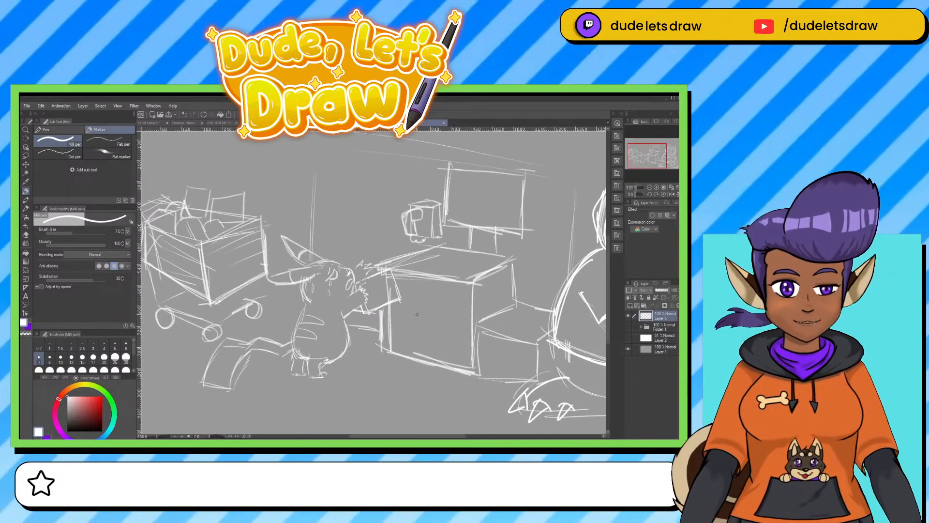
pyautogui.moveTo(413, 299)
pyautogui.mouseDown()
pyautogui.moveTo(410, 328)
pyautogui.moveTo(435, 330)
pyautogui.mouseUp()
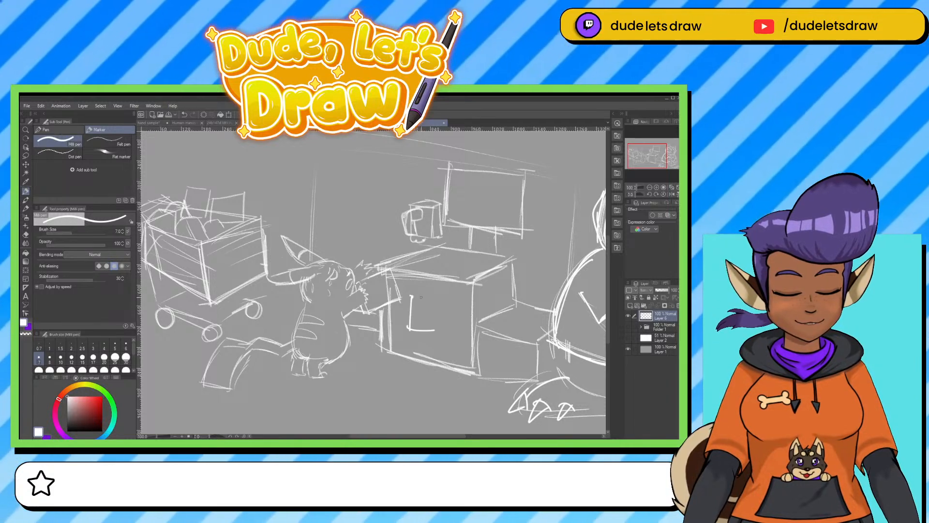
pyautogui.hotkey('ctrl', 'z')
pyautogui.hotkey('ctrl', 'z')
pyautogui.hotkey('ctrl', 'z')
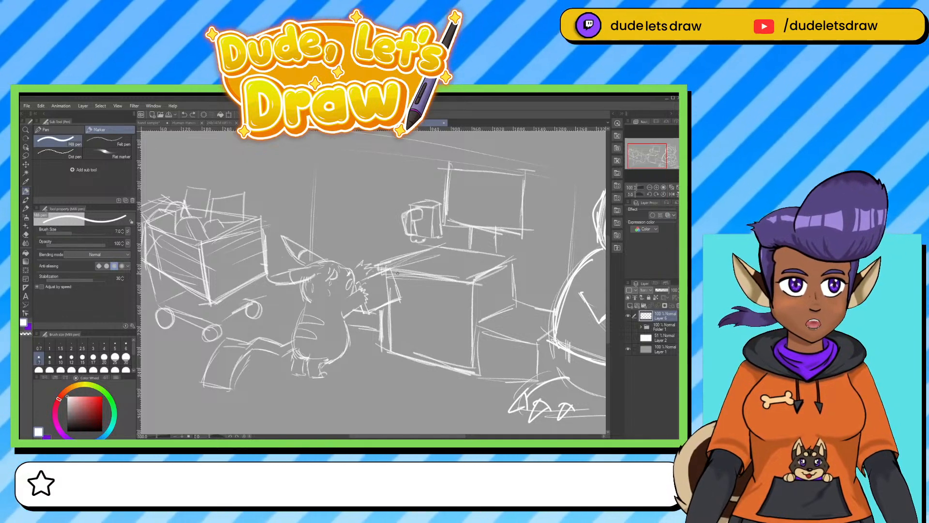
# With the Mechanical pencil, letter "Candy" on the long-eared figure's packet and touch up the figure's eye.
pyautogui.click(26, 209)
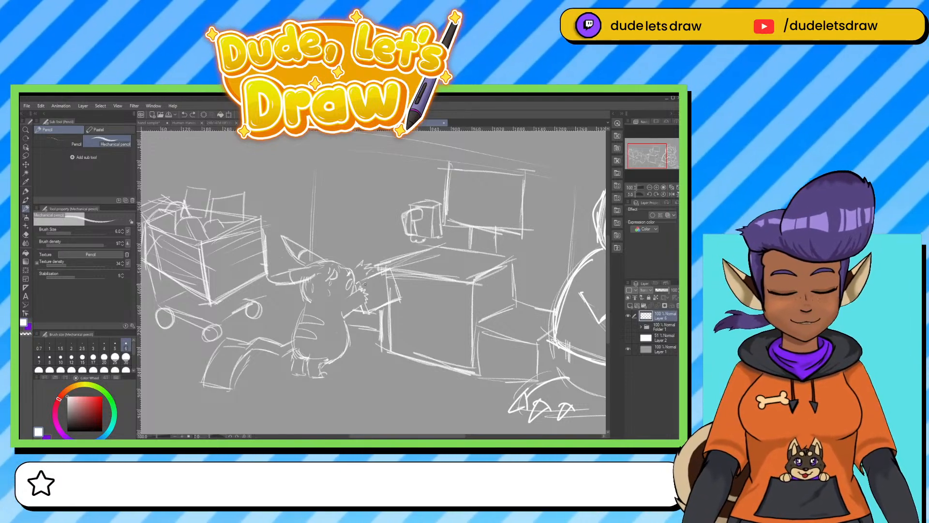
pyautogui.press('e')
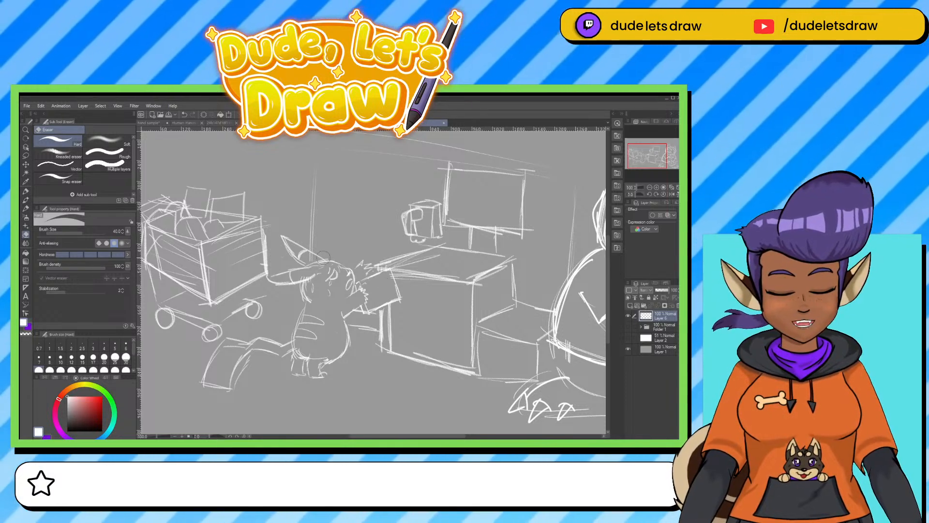
pyautogui.click(26, 207)
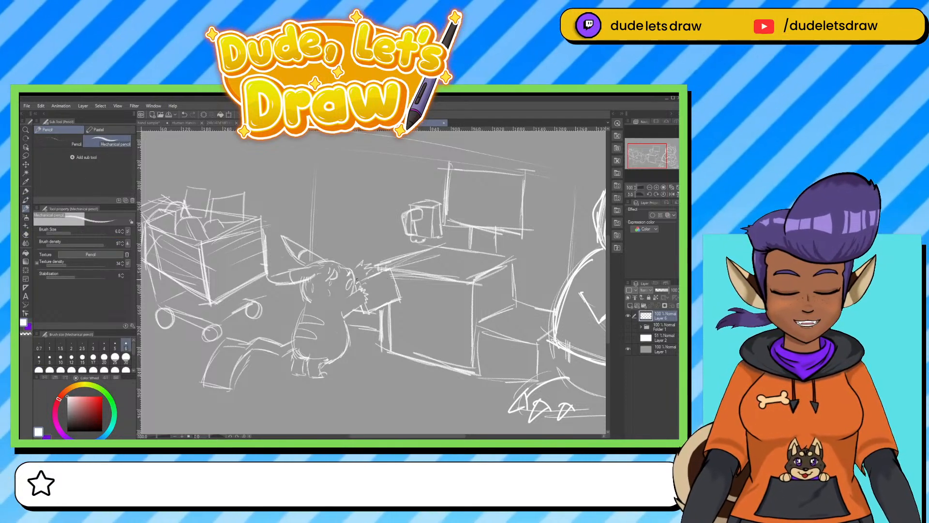
pyautogui.moveTo(359, 281); pyautogui.dragTo(392, 269)
pyautogui.moveTo(365, 280)
pyautogui.mouseDown()
pyautogui.moveTo(386, 272)
pyautogui.moveTo(396, 285)
pyautogui.mouseUp()
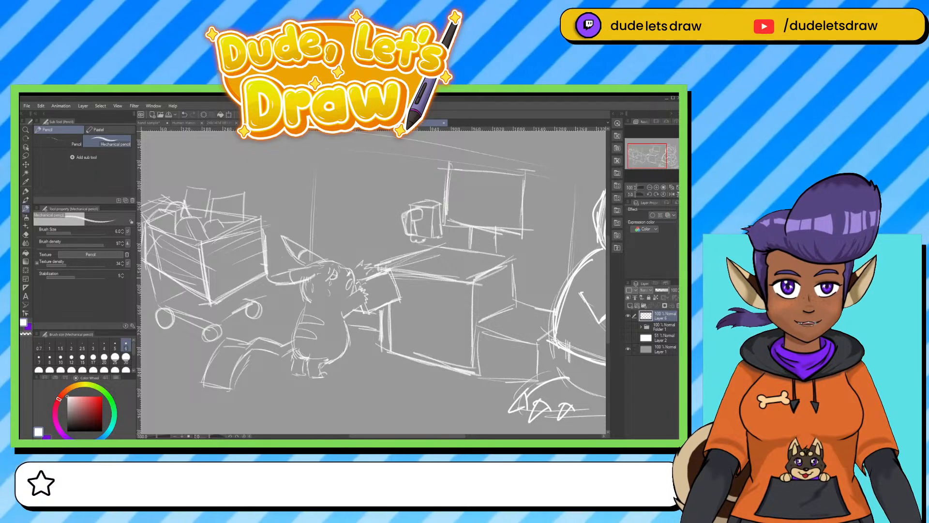
pyautogui.moveTo(328, 278); pyautogui.dragTo(335, 276)
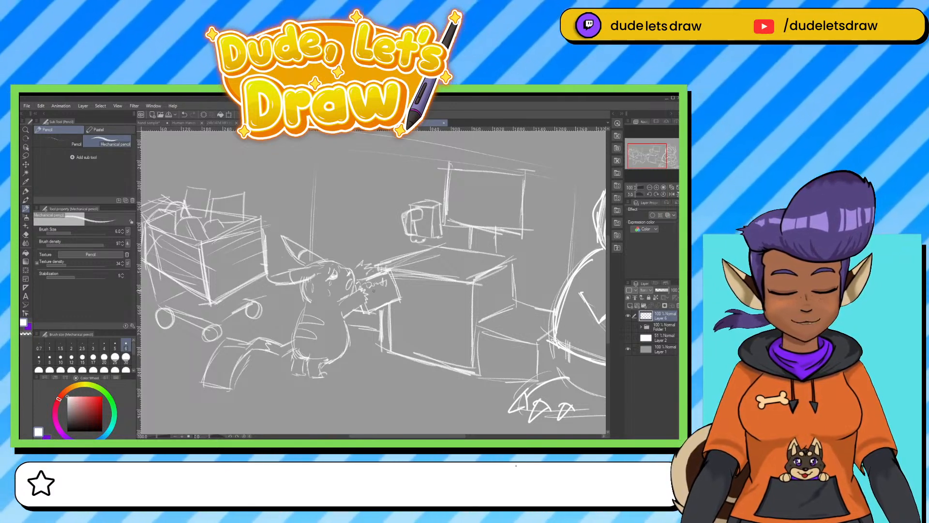
pyautogui.moveTo(374, 292); pyautogui.dragTo(389, 286)
# Draw an inner frame inside the outline of the monitor standing behind the counter box.
pyautogui.moveTo(456, 175)
pyautogui.mouseDown()
pyautogui.moveTo(455, 223)
pyautogui.moveTo(515, 176)
pyautogui.moveTo(512, 219)
pyautogui.mouseUp()
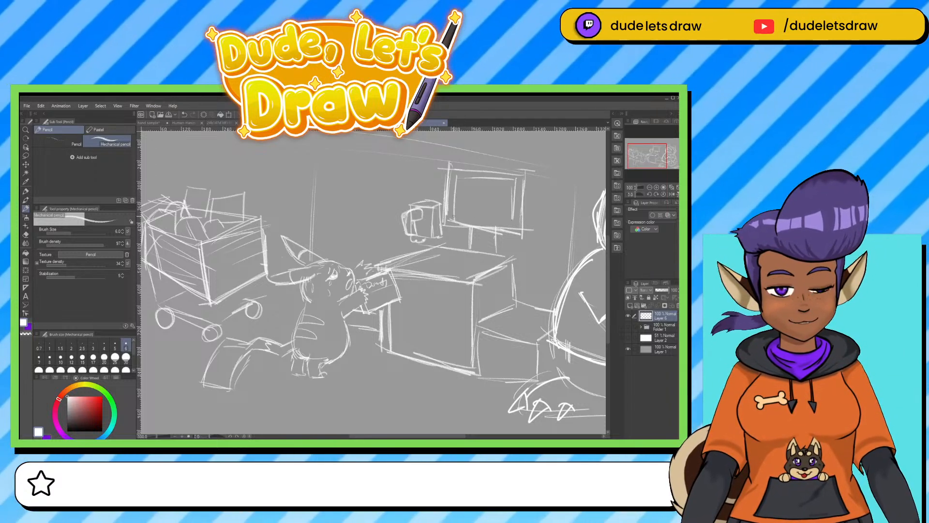
pyautogui.moveTo(454, 224); pyautogui.dragTo(511, 216)
pyautogui.moveTo(479, 221); pyautogui.dragTo(510, 219)
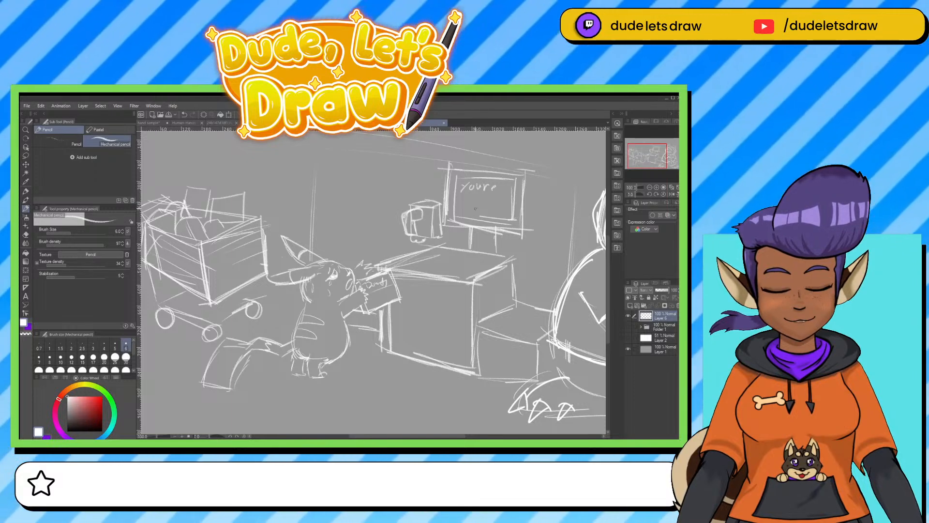
# Letter "You're" with "Poor" beneath it inside the monitor's inner frame, erasing and rewriting the first attempt at the top word.
pyautogui.moveTo(485, 203)
pyautogui.mouseDown()
pyautogui.moveTo(495, 199)
pyautogui.moveTo(486, 188)
pyautogui.moveTo(467, 188)
pyautogui.moveTo(490, 188)
pyautogui.mouseUp()
pyautogui.press('e')
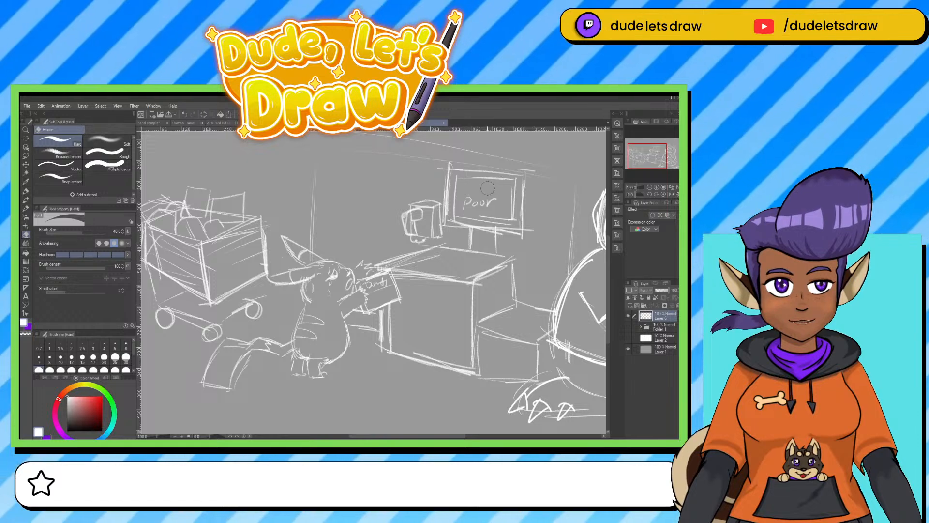
pyautogui.click(26, 193)
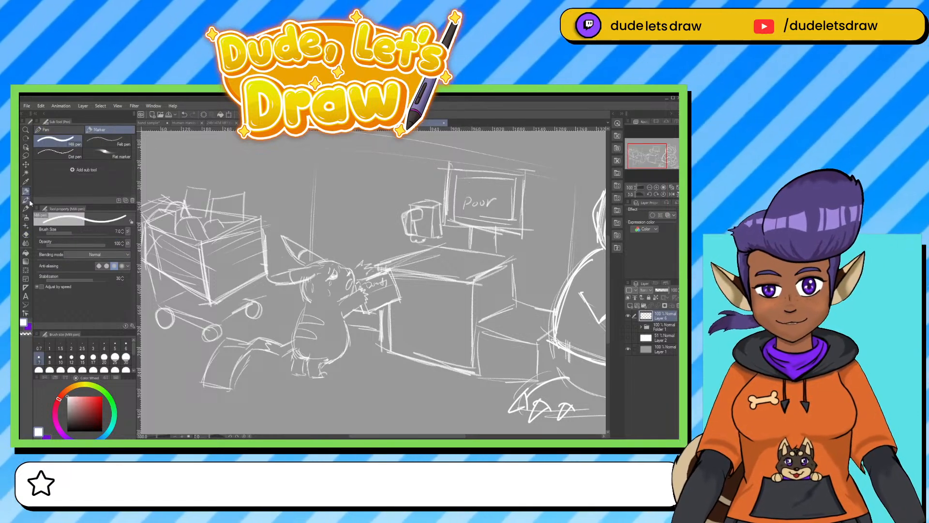
pyautogui.click(26, 209)
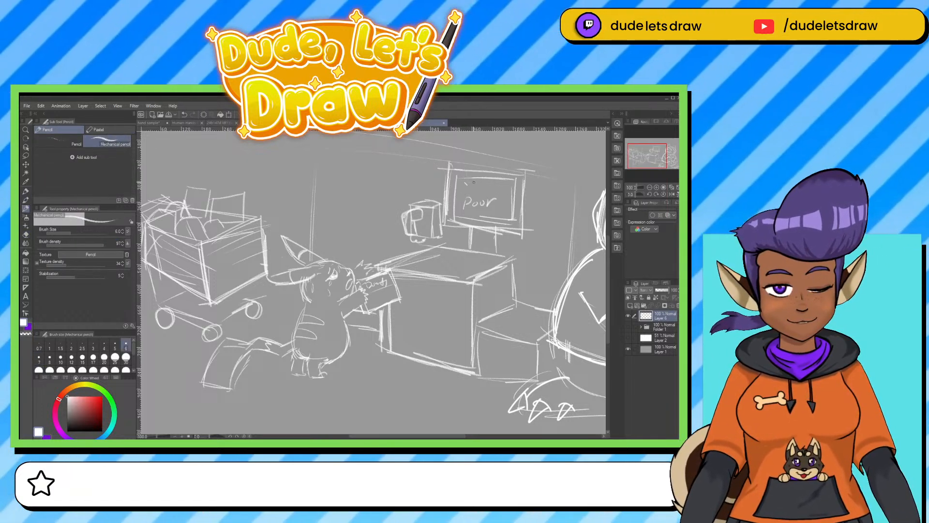
pyautogui.moveTo(474, 182)
pyautogui.mouseDown()
pyautogui.moveTo(467, 191)
pyautogui.moveTo(487, 187)
pyautogui.mouseUp()
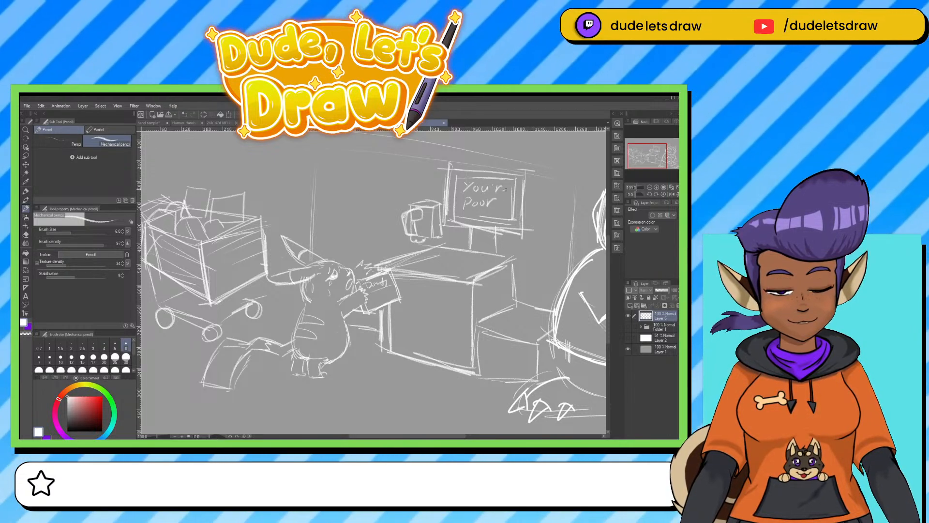
# Erase "Poor" from the monitor and letter "Short" in its place with the Mechanical pencil.
pyautogui.press('e')
pyautogui.moveTo(499, 204); pyautogui.dragTo(470, 202)
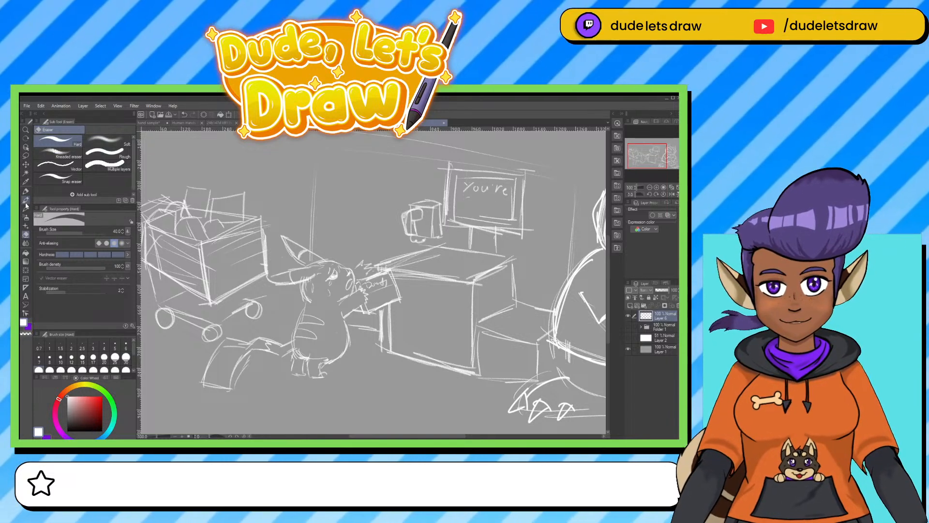
pyautogui.click(26, 207)
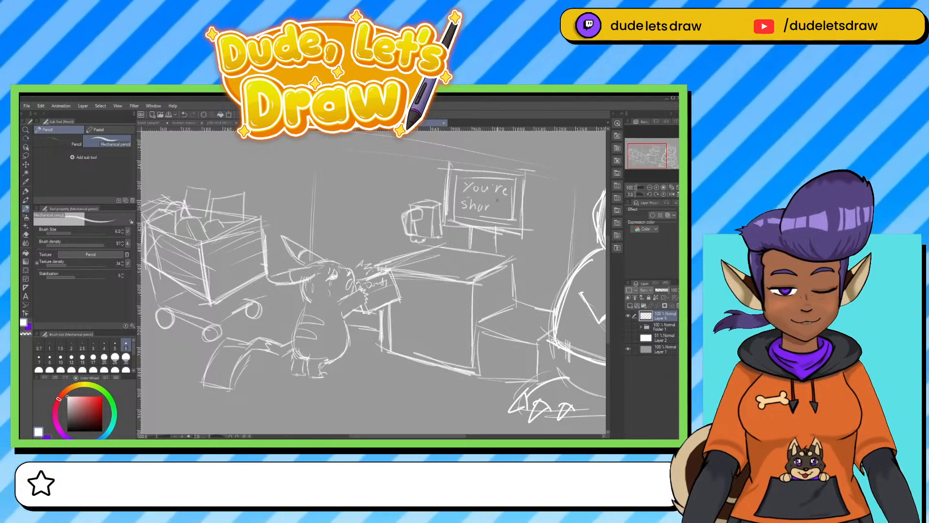
pyautogui.moveTo(497, 200); pyautogui.dragTo(496, 212)
pyautogui.moveTo(492, 206); pyautogui.dragTo(499, 204)
pyautogui.hotkey('ctrl', '0')
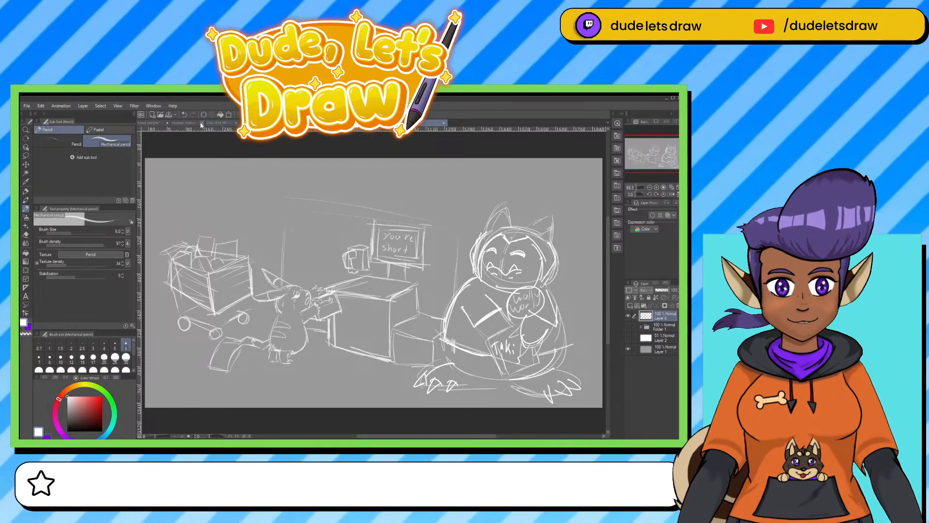
# Look through the other open documents, including the hands tutorial, and return to the room sketch.
pyautogui.click(397, 123)
pyautogui.click(363, 123)
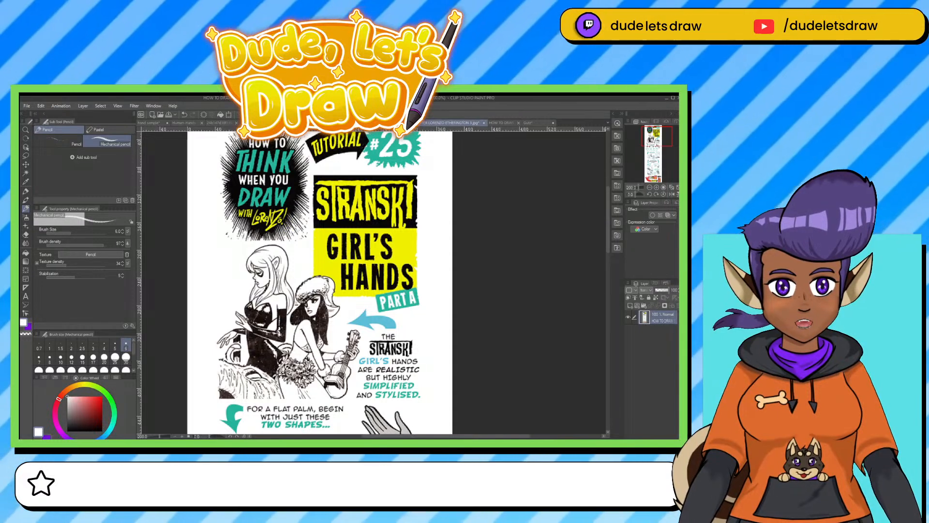
pyautogui.click(291, 123)
pyautogui.click(438, 123)
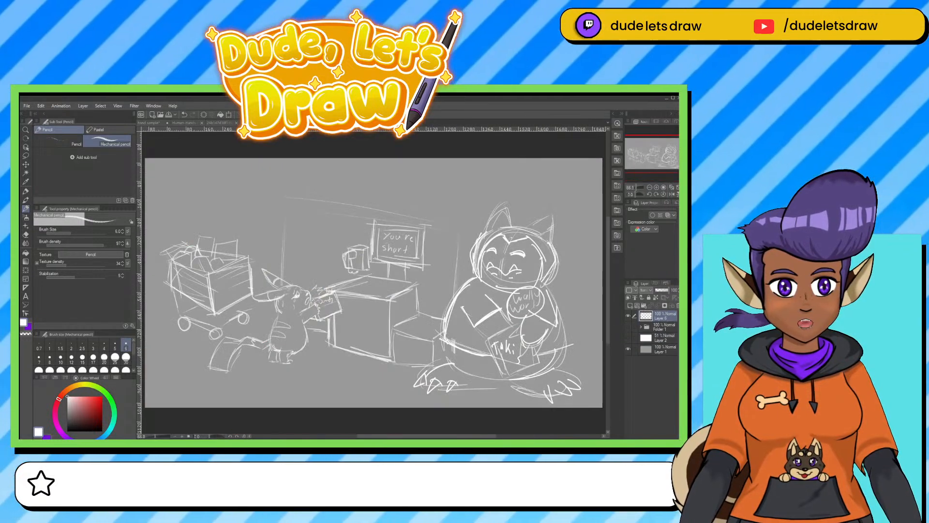
# Toggle the room sketch layer and Folder 1 to view the portrait drawing, and restore the room sketch.
pyautogui.click(628, 315)
pyautogui.click(628, 326)
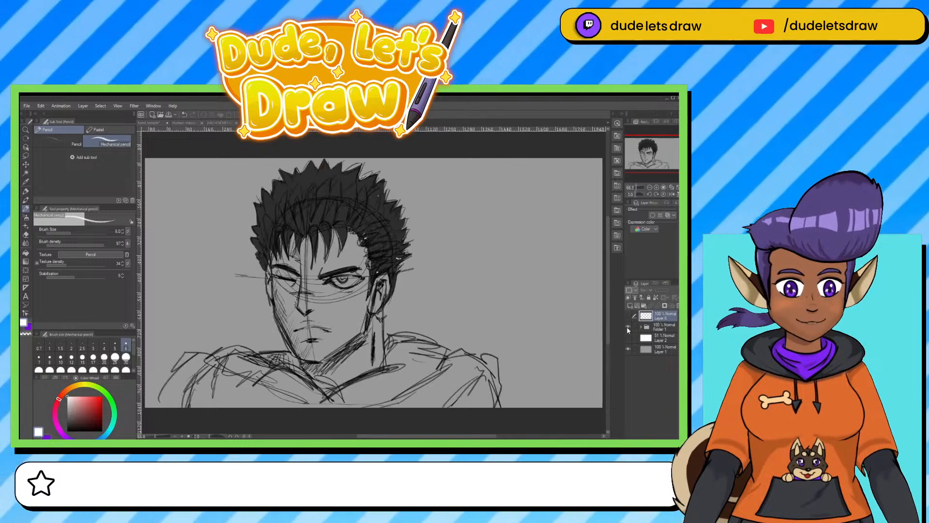
pyautogui.click(629, 327)
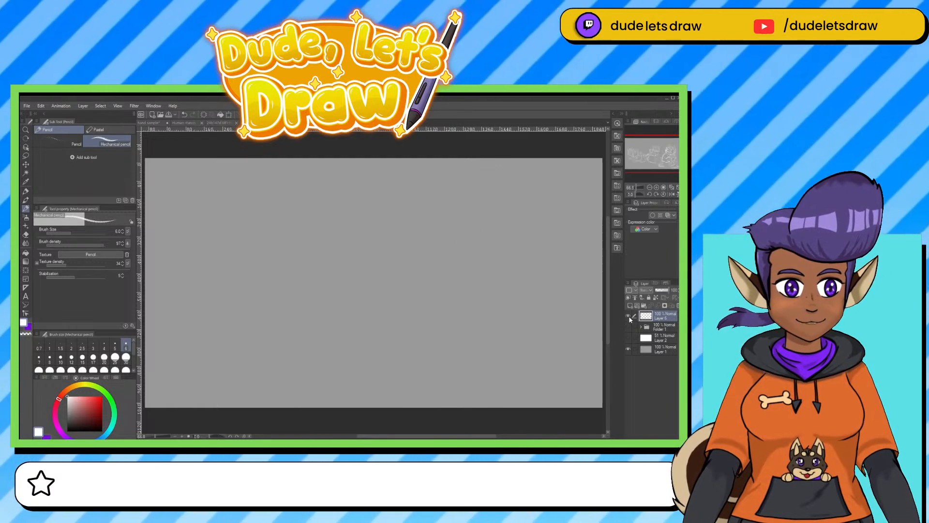
pyautogui.click(629, 316)
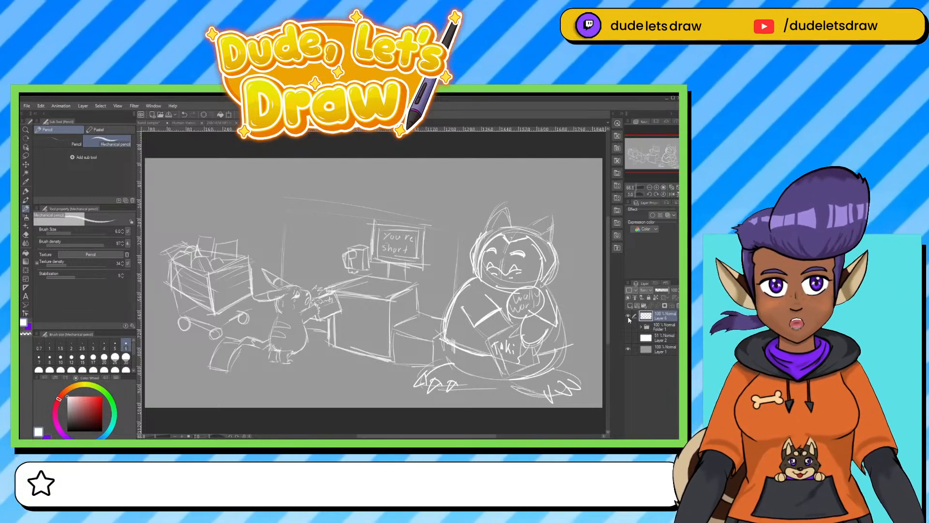
pyautogui.click(628, 316)
pyautogui.click(628, 326)
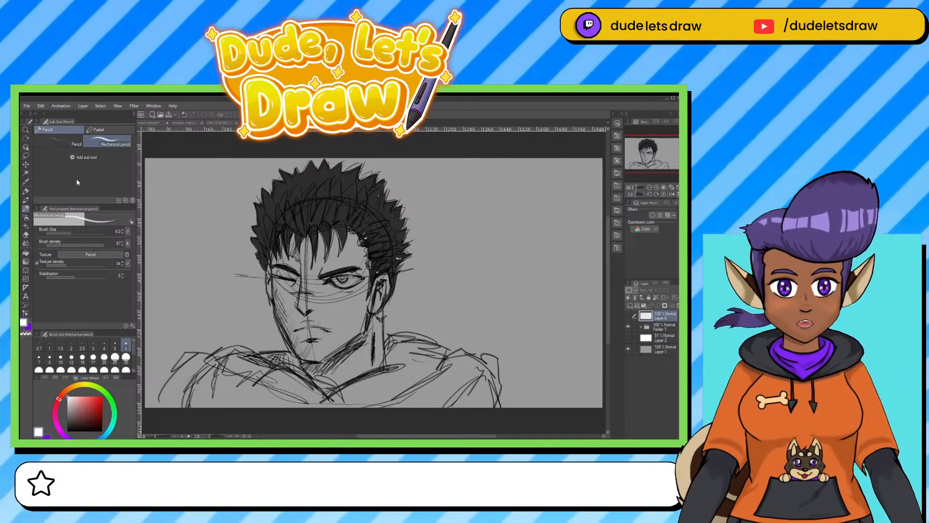
pyautogui.click(27, 106)
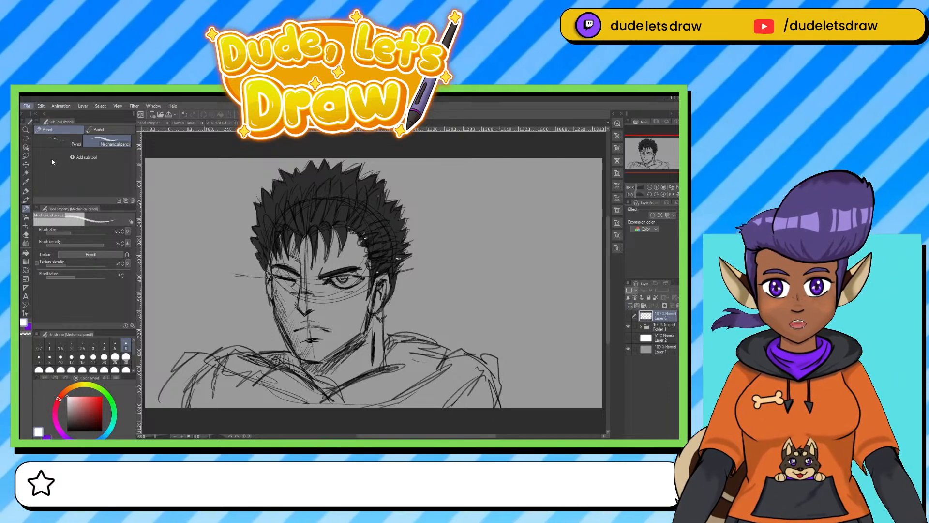
pyautogui.click(47, 131)
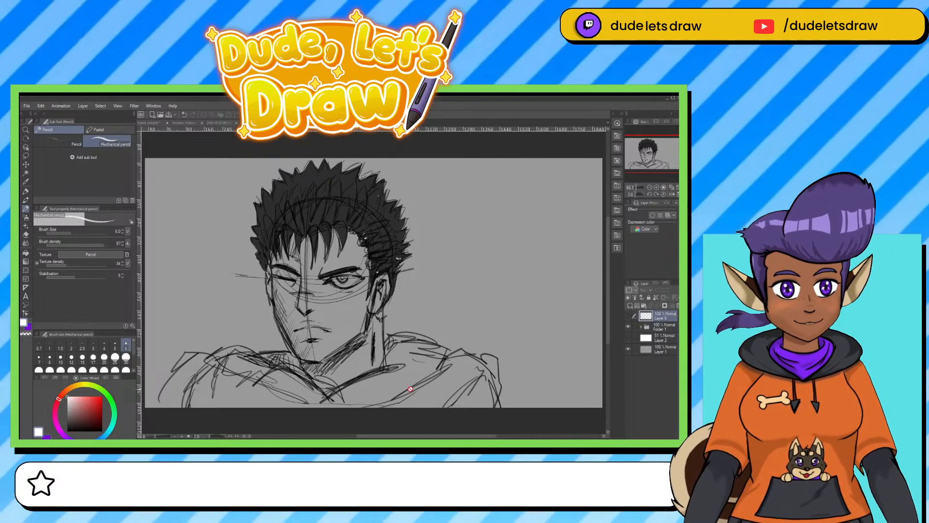
pyautogui.click(627, 327)
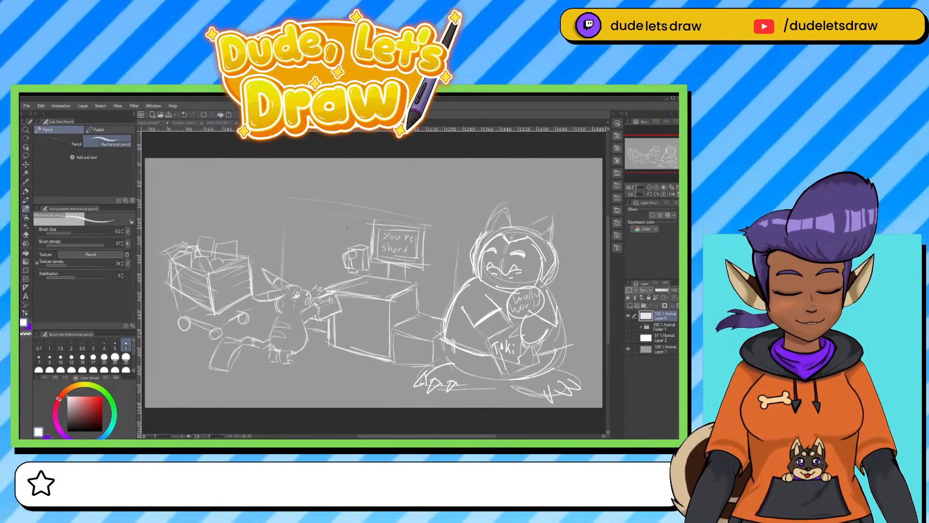
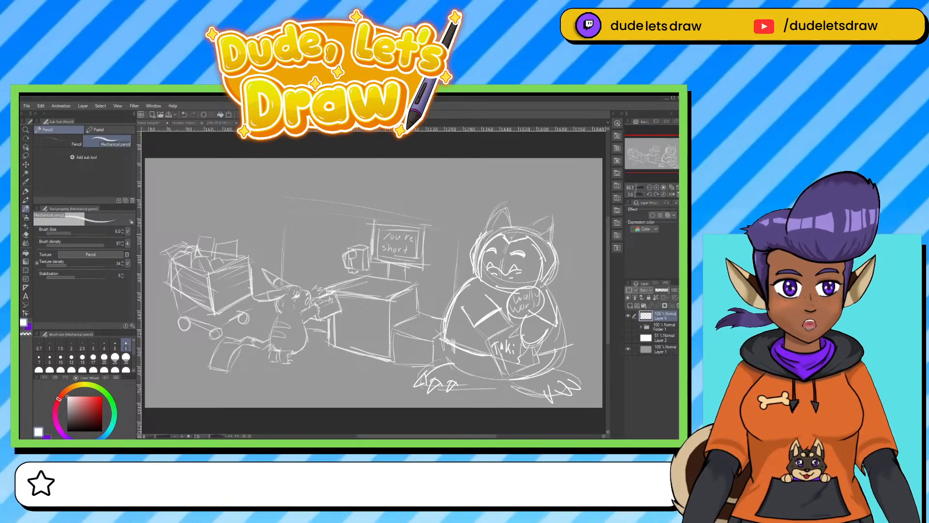
# Hide the checkout sketch, add a new layer, and rough in a round head with a small nose and a curved headband line.
pyautogui.click(629, 316)
pyautogui.click(630, 305)
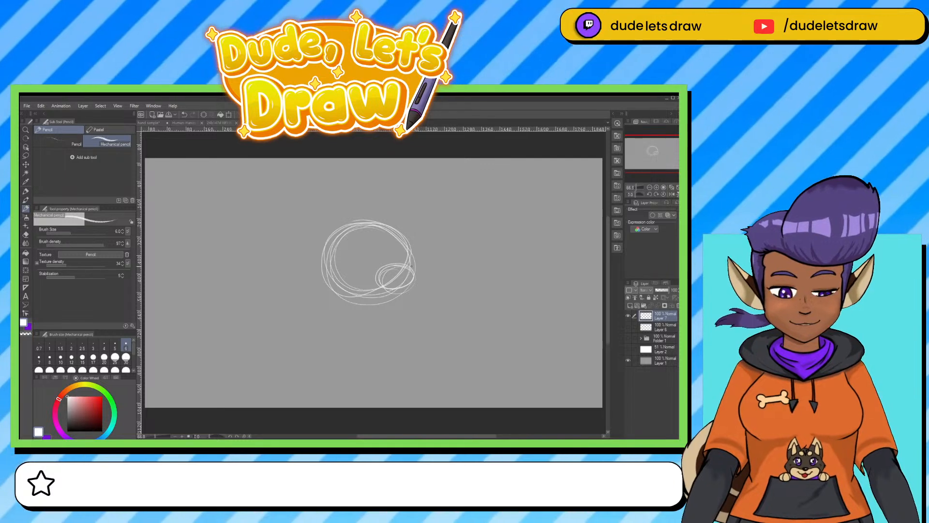
pyautogui.hotkey('ctrl', 'z')
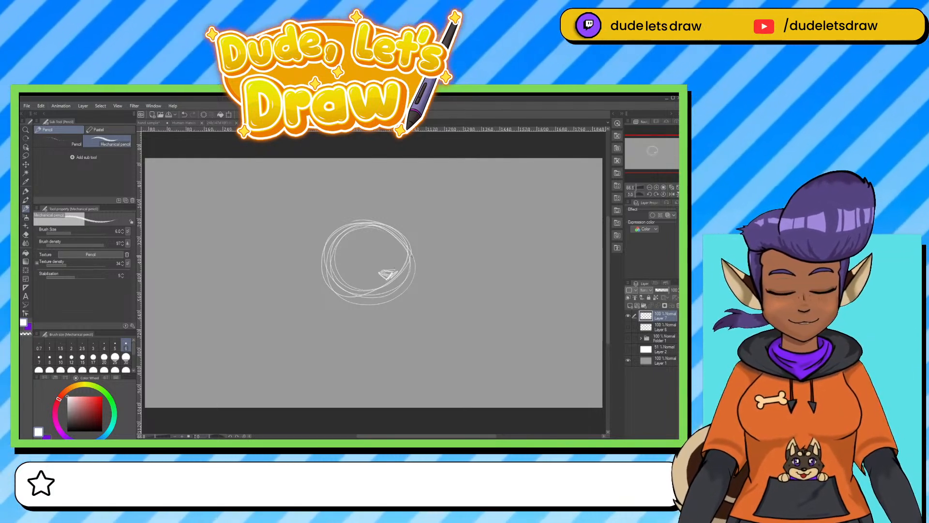
pyautogui.moveTo(313, 276)
pyautogui.mouseDown()
pyautogui.moveTo(403, 248)
pyautogui.moveTo(410, 255)
pyautogui.mouseUp()
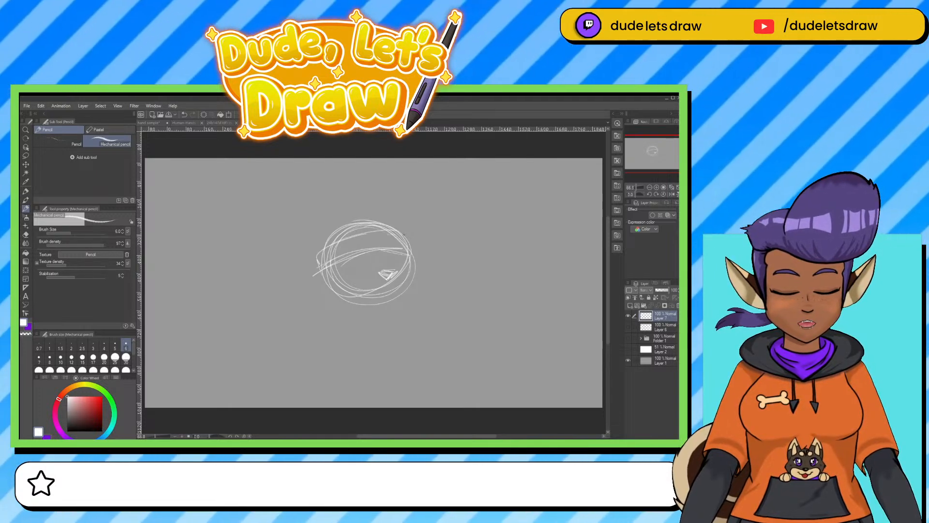
# Sketch a rounded ear beside the head and a chain of three shrinking circles descending from the chin.
pyautogui.moveTo(318, 261); pyautogui.dragTo(275, 270)
pyautogui.moveTo(298, 276)
pyautogui.mouseDown()
pyautogui.moveTo(290, 304)
pyautogui.moveTo(325, 300)
pyautogui.mouseUp()
pyautogui.moveTo(411, 291)
pyautogui.mouseDown()
pyautogui.moveTo(400, 325)
pyautogui.moveTo(438, 308)
pyautogui.moveTo(393, 296)
pyautogui.mouseUp()
pyautogui.moveTo(443, 318)
pyautogui.mouseDown()
pyautogui.moveTo(441, 351)
pyautogui.moveTo(430, 332)
pyautogui.moveTo(444, 320)
pyautogui.moveTo(475, 343)
pyautogui.mouseUp()
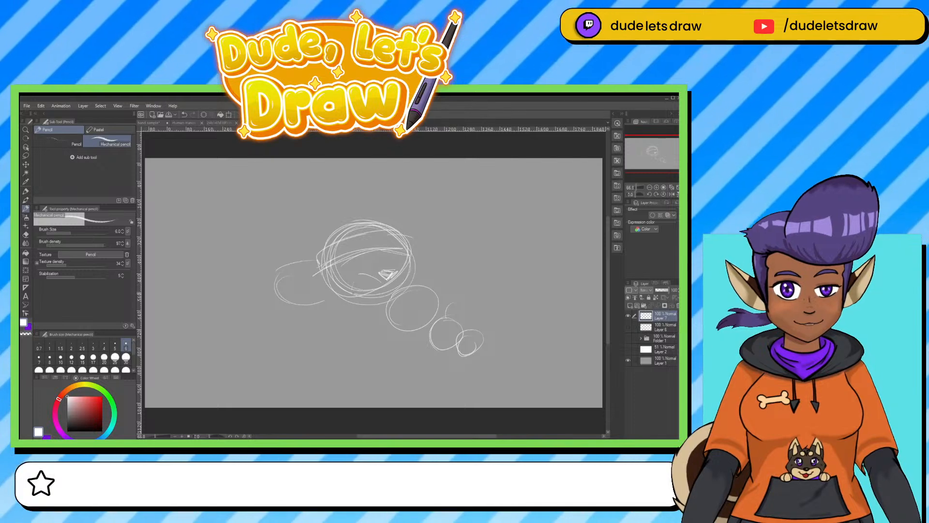
# Draw the wide open mouth and the closed, arched eyes, and add an inner curve to the ear.
pyautogui.moveTo(361, 273); pyautogui.dragTo(354, 292)
pyautogui.moveTo(411, 255); pyautogui.dragTo(414, 284)
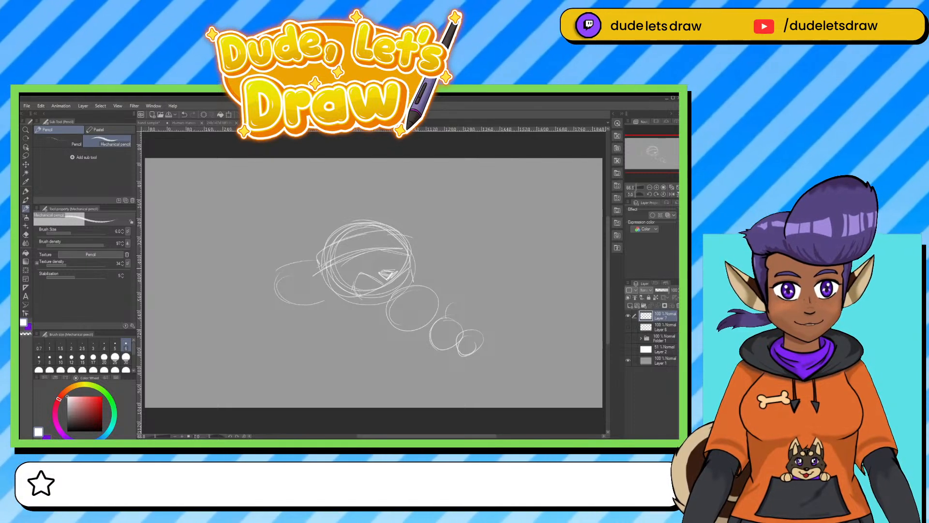
pyautogui.moveTo(359, 275)
pyautogui.mouseDown()
pyautogui.moveTo(364, 299)
pyautogui.moveTo(377, 303)
pyautogui.moveTo(367, 280)
pyautogui.moveTo(393, 289)
pyautogui.mouseUp()
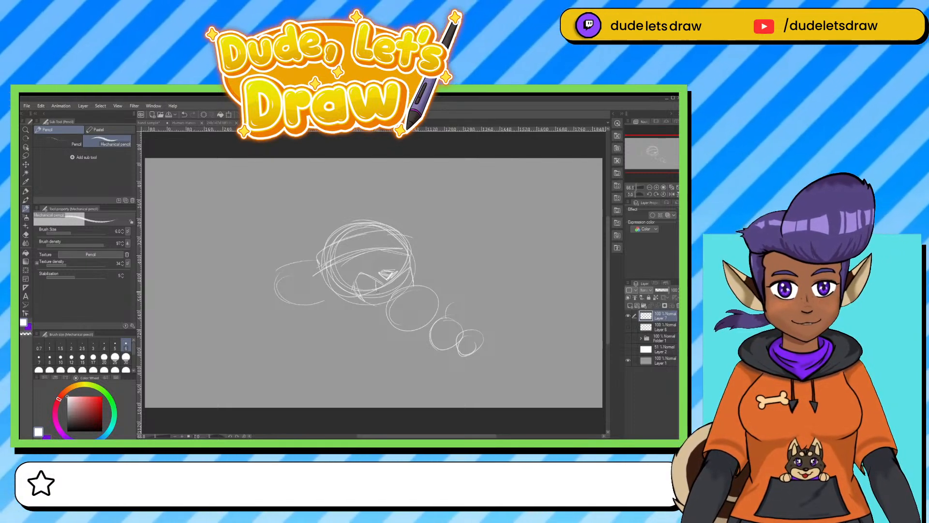
pyautogui.moveTo(350, 258)
pyautogui.mouseDown()
pyautogui.moveTo(371, 265)
pyautogui.moveTo(408, 255)
pyautogui.mouseUp()
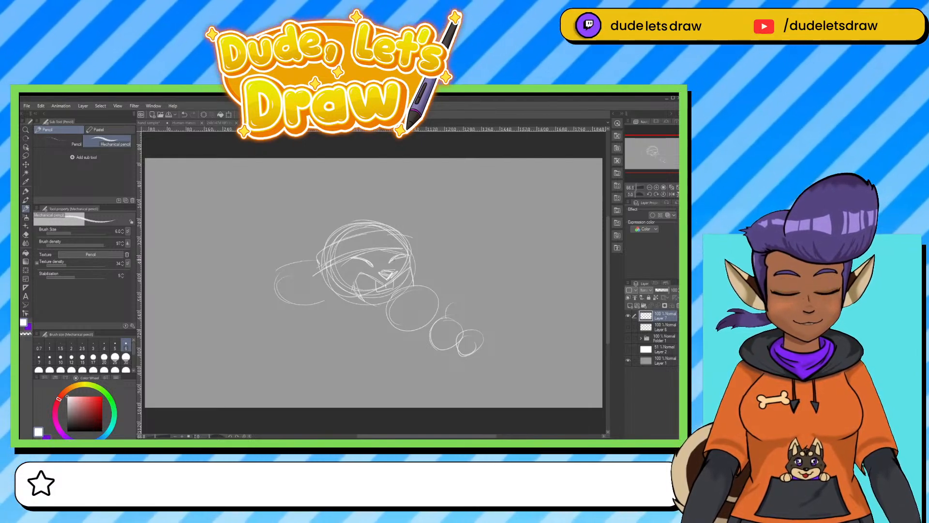
pyautogui.moveTo(327, 273); pyautogui.dragTo(320, 300)
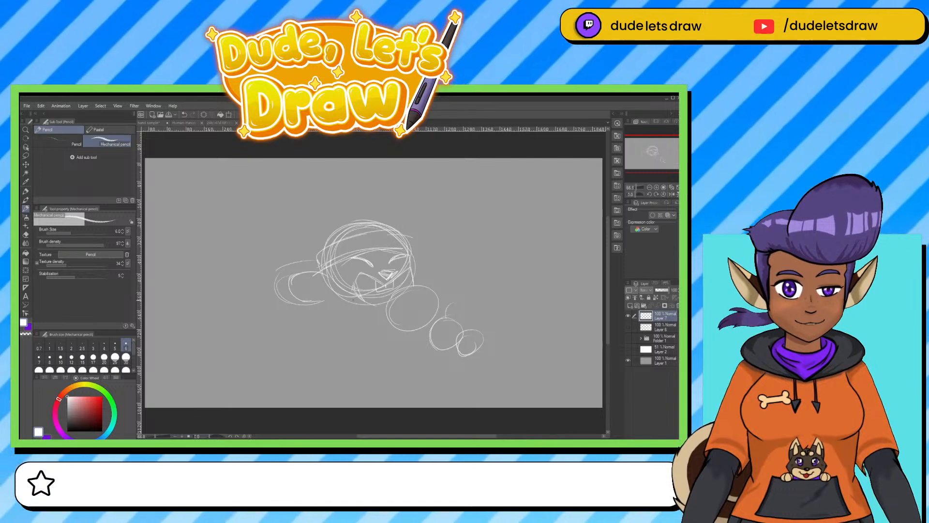
# Draw the large puffy hat shape above the head, stripe the headband, and add detail around the eyes.
pyautogui.moveTo(332, 200)
pyautogui.mouseDown()
pyautogui.moveTo(294, 221)
pyautogui.moveTo(261, 220)
pyautogui.moveTo(290, 269)
pyautogui.mouseUp()
pyautogui.moveTo(257, 234)
pyautogui.mouseDown()
pyautogui.moveTo(296, 222)
pyautogui.moveTo(261, 250)
pyautogui.mouseUp()
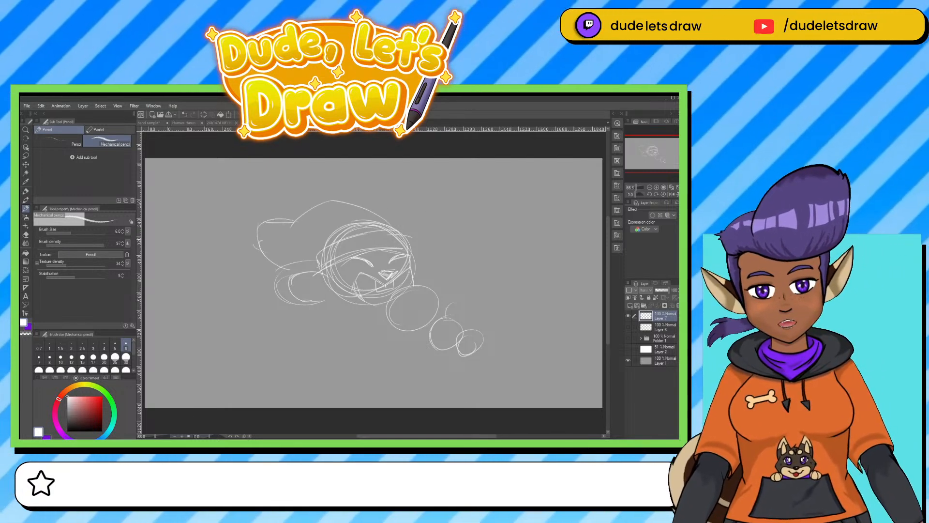
pyautogui.moveTo(400, 233)
pyautogui.mouseDown()
pyautogui.moveTo(389, 217)
pyautogui.moveTo(294, 221)
pyautogui.mouseUp()
pyautogui.moveTo(340, 243)
pyautogui.mouseDown()
pyautogui.moveTo(346, 256)
pyautogui.moveTo(370, 248)
pyautogui.mouseUp()
pyautogui.moveTo(376, 235)
pyautogui.mouseDown()
pyautogui.moveTo(383, 247)
pyautogui.moveTo(410, 232)
pyautogui.moveTo(412, 251)
pyautogui.mouseUp()
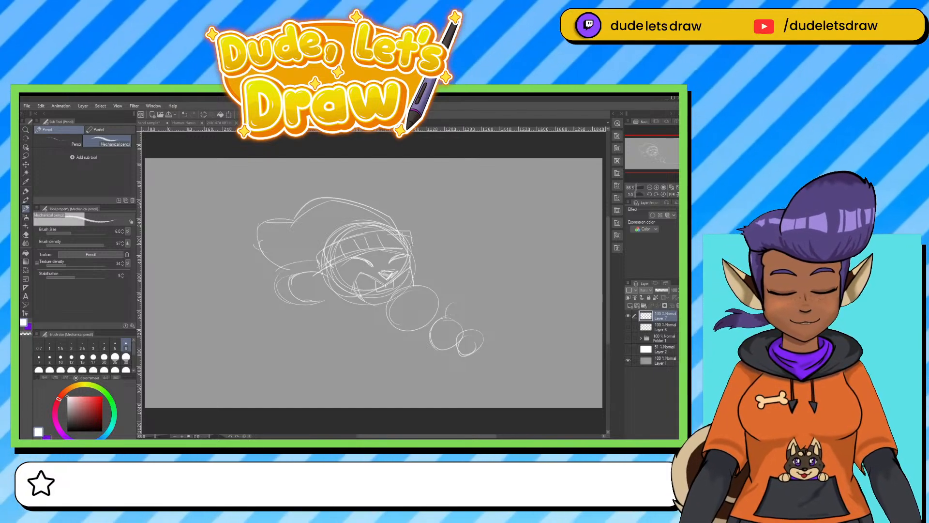
pyautogui.moveTo(354, 258)
pyautogui.mouseDown()
pyautogui.moveTo(374, 266)
pyautogui.moveTo(386, 257)
pyautogui.mouseUp()
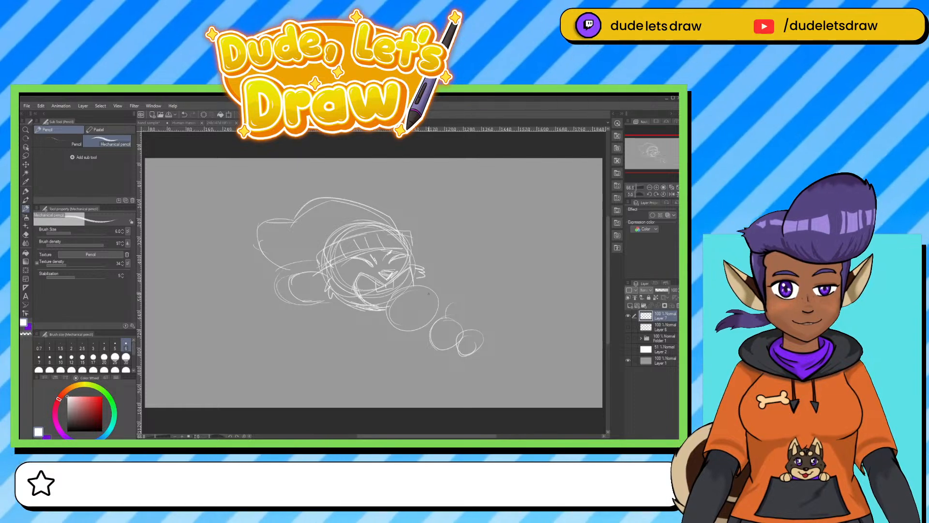
# Sketch a torso curve beneath the head and erase the chain of circles by the chin.
pyautogui.moveTo(413, 289)
pyautogui.mouseDown()
pyautogui.moveTo(396, 324)
pyautogui.moveTo(418, 327)
pyautogui.mouseUp()
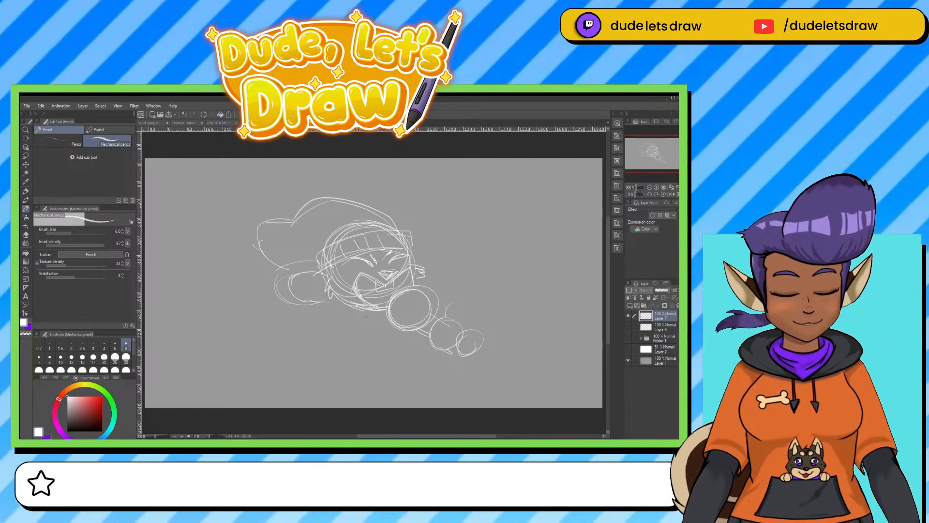
pyautogui.moveTo(340, 309); pyautogui.dragTo(387, 358)
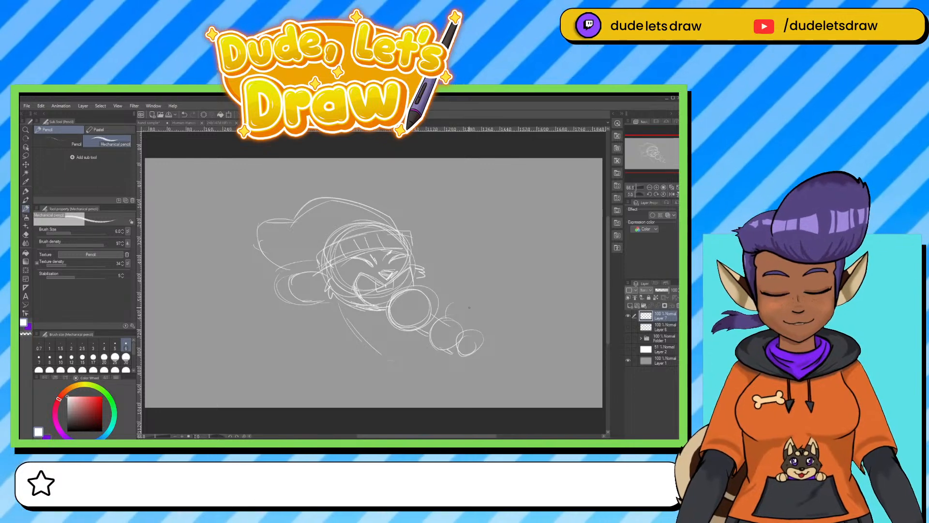
pyautogui.press('e')
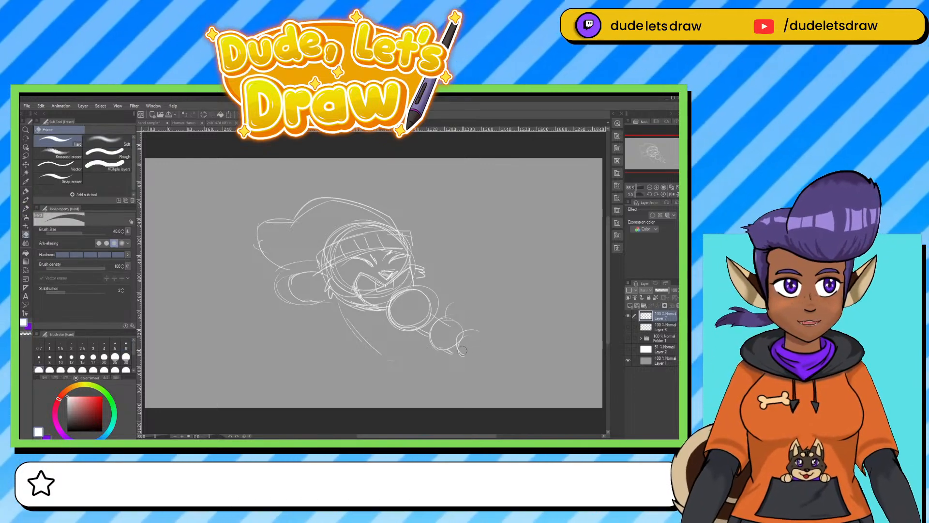
pyautogui.moveTo(476, 336); pyautogui.dragTo(400, 315)
# Draw a smaller round microphone head under the chin with the Mechanical pencil and add short strokes beside the cheek.
pyautogui.click(26, 192)
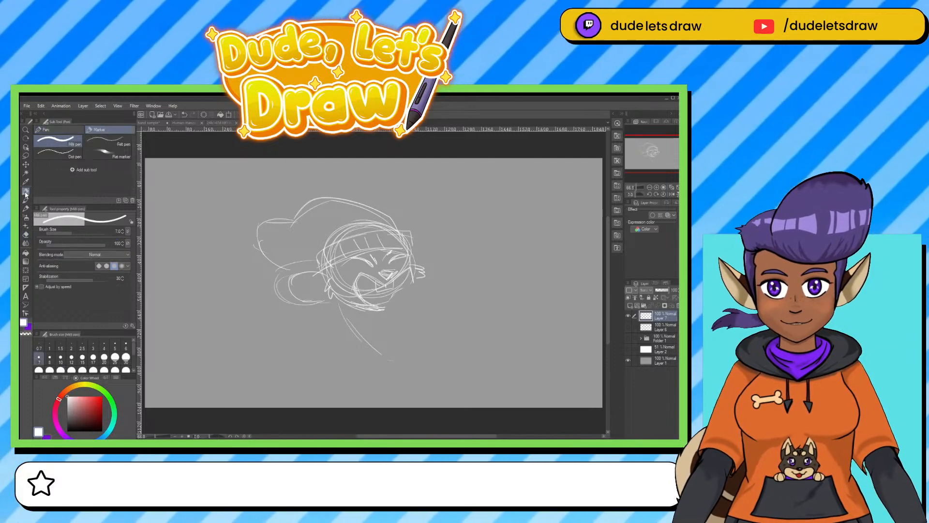
pyautogui.click(27, 209)
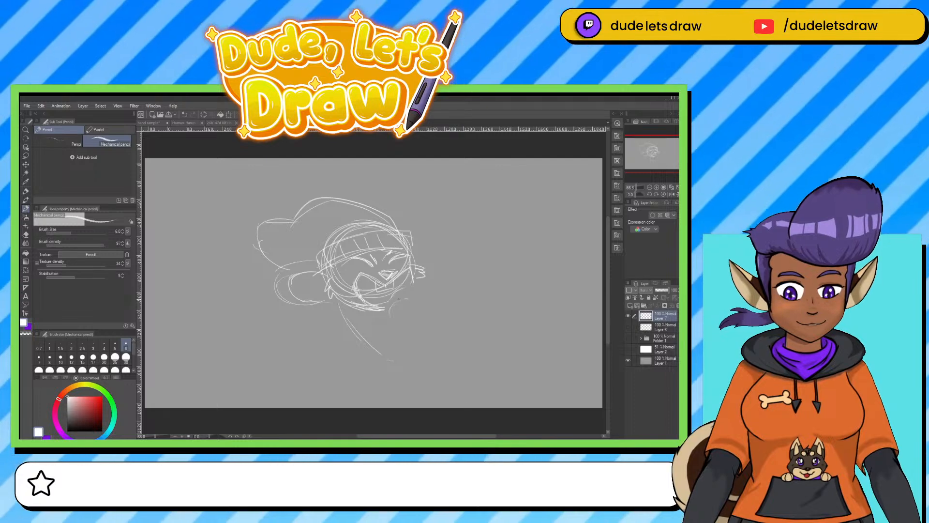
pyautogui.moveTo(398, 299)
pyautogui.mouseDown()
pyautogui.moveTo(419, 312)
pyautogui.moveTo(386, 308)
pyautogui.moveTo(419, 311)
pyautogui.moveTo(386, 322)
pyautogui.mouseUp()
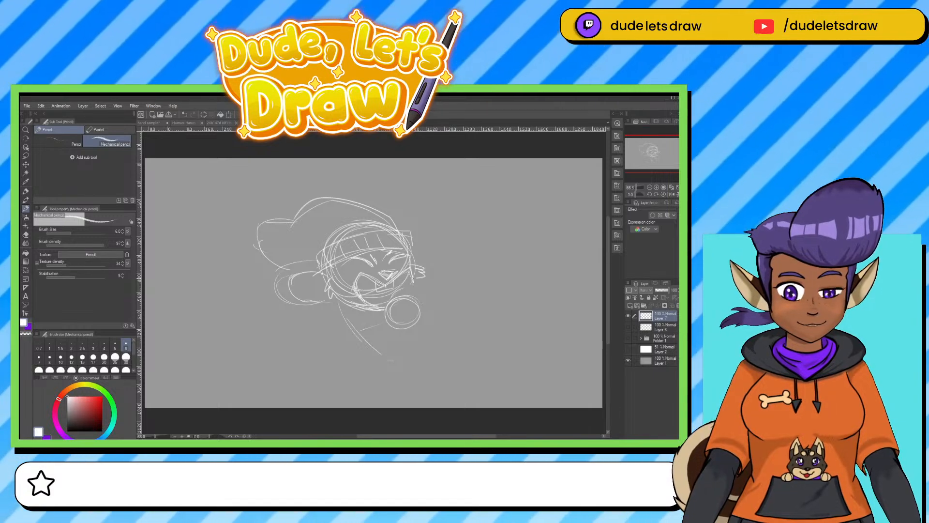
pyautogui.moveTo(424, 276); pyautogui.dragTo(415, 294)
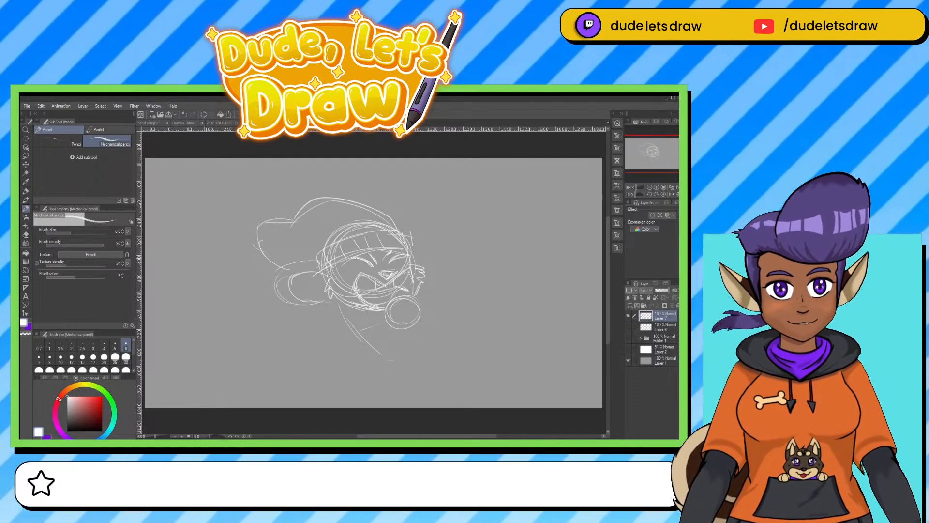
# Reinforce the headband's upper and lower edges and the outline of the ear.
pyautogui.moveTo(327, 271)
pyautogui.mouseDown()
pyautogui.moveTo(366, 251)
pyautogui.moveTo(412, 253)
pyautogui.moveTo(400, 252)
pyautogui.mouseUp()
pyautogui.moveTo(394, 236)
pyautogui.mouseDown()
pyautogui.moveTo(414, 255)
pyautogui.moveTo(351, 237)
pyautogui.moveTo(314, 267)
pyautogui.mouseUp()
pyautogui.moveTo(315, 267); pyautogui.dragTo(353, 238)
pyautogui.moveTo(318, 270)
pyautogui.mouseDown()
pyautogui.moveTo(335, 256)
pyautogui.moveTo(294, 280)
pyautogui.moveTo(319, 301)
pyautogui.moveTo(278, 280)
pyautogui.moveTo(328, 303)
pyautogui.mouseUp()
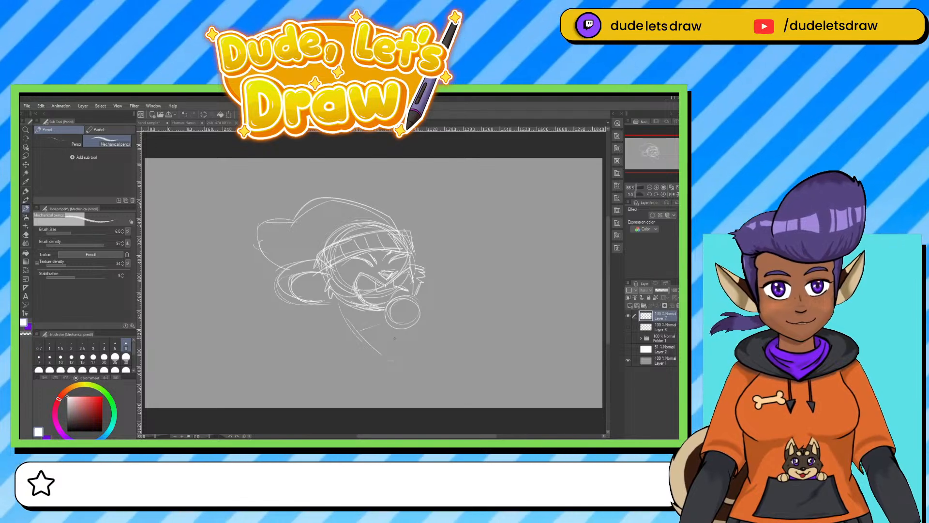
# Draw the microphone's mesh and handle with the bent arm holding it, and outline the torso below.
pyautogui.moveTo(390, 323)
pyautogui.mouseDown()
pyautogui.moveTo(408, 307)
pyautogui.moveTo(400, 324)
pyautogui.moveTo(409, 296)
pyautogui.moveTo(404, 327)
pyautogui.moveTo(424, 339)
pyautogui.moveTo(437, 328)
pyautogui.mouseUp()
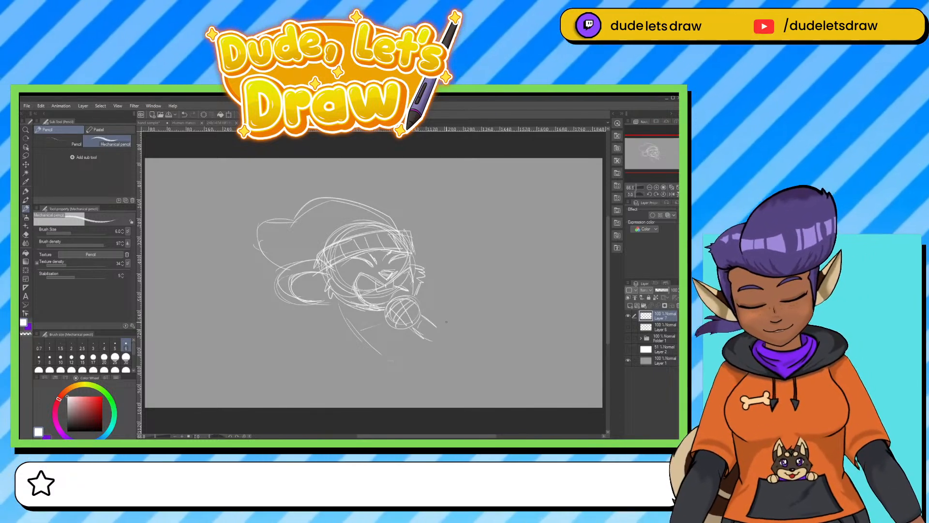
pyautogui.moveTo(427, 318)
pyautogui.mouseDown()
pyautogui.moveTo(416, 334)
pyautogui.moveTo(433, 343)
pyautogui.moveTo(444, 313)
pyautogui.moveTo(435, 344)
pyautogui.moveTo(424, 331)
pyautogui.moveTo(429, 339)
pyautogui.mouseUp()
pyautogui.moveTo(424, 289); pyautogui.dragTo(464, 280)
pyautogui.moveTo(469, 282); pyautogui.dragTo(451, 330)
pyautogui.moveTo(448, 284); pyautogui.dragTo(422, 290)
pyautogui.moveTo(344, 304)
pyautogui.mouseDown()
pyautogui.moveTo(296, 326)
pyautogui.moveTo(289, 344)
pyautogui.moveTo(362, 337)
pyautogui.moveTo(403, 367)
pyautogui.mouseUp()
pyautogui.moveTo(407, 335); pyautogui.dragTo(415, 376)
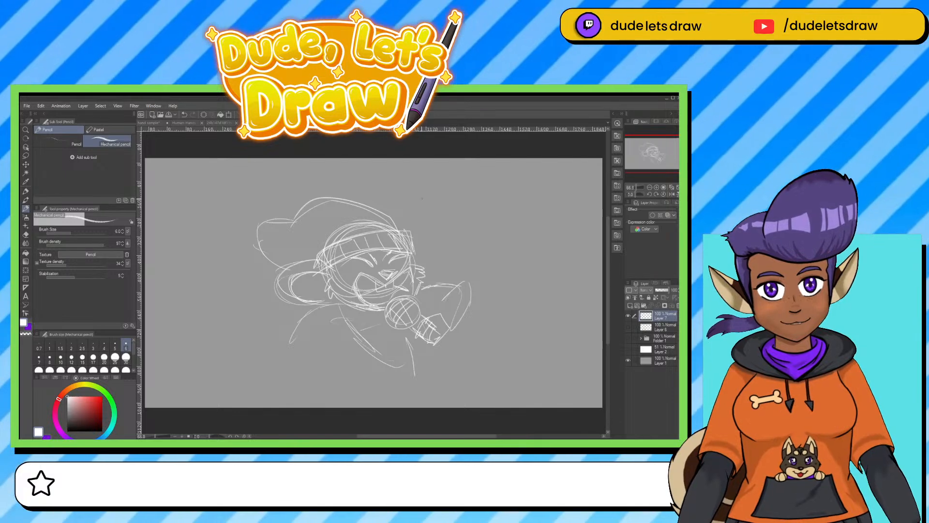
# Letter a down arrow, an up arrow and "BABA" beside the head, with "start!" underneath.
pyautogui.moveTo(424, 188); pyautogui.dragTo(421, 216)
pyautogui.moveTo(432, 197)
pyautogui.mouseDown()
pyautogui.moveTo(448, 209)
pyautogui.moveTo(456, 181)
pyautogui.moveTo(470, 199)
pyautogui.moveTo(482, 193)
pyautogui.moveTo(481, 211)
pyautogui.moveTo(504, 193)
pyautogui.mouseUp()
pyautogui.moveTo(504, 192)
pyautogui.mouseDown()
pyautogui.moveTo(512, 218)
pyautogui.moveTo(510, 207)
pyautogui.mouseUp()
pyautogui.moveTo(525, 196)
pyautogui.mouseDown()
pyautogui.moveTo(527, 222)
pyautogui.moveTo(546, 194)
pyautogui.mouseUp()
pyautogui.moveTo(546, 195)
pyautogui.mouseDown()
pyautogui.moveTo(553, 223)
pyautogui.moveTo(551, 211)
pyautogui.mouseUp()
pyautogui.moveTo(457, 232); pyautogui.dragTo(448, 245)
pyautogui.moveTo(464, 228); pyautogui.dragTo(464, 246)
pyautogui.moveTo(467, 236); pyautogui.dragTo(480, 244)
pyautogui.moveTo(482, 243)
pyautogui.mouseDown()
pyautogui.moveTo(485, 232)
pyautogui.moveTo(494, 244)
pyautogui.mouseUp()
pyautogui.moveTo(492, 236); pyautogui.dragTo(518, 243)
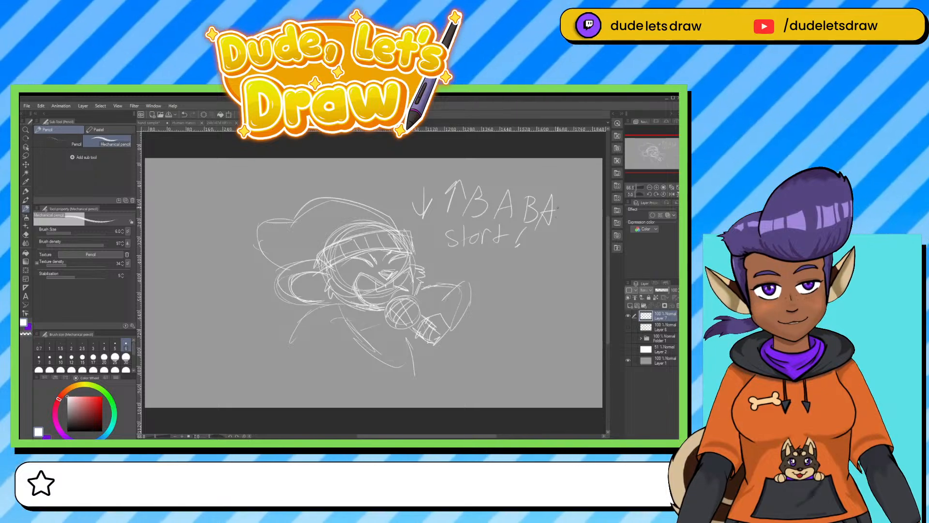
# Add a left arrow after "BABA" and enclose the lettering in an oval speech bubble with a tail toward the mouth.
pyautogui.moveTo(579, 211); pyautogui.dragTo(559, 216)
pyautogui.moveTo(558, 216); pyautogui.dragTo(567, 221)
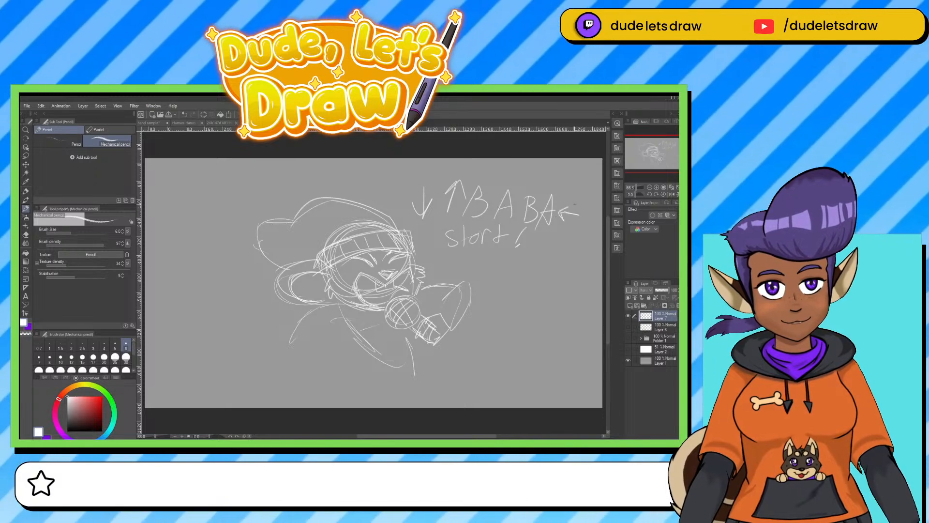
pyautogui.moveTo(550, 177)
pyautogui.mouseDown()
pyautogui.moveTo(486, 162)
pyautogui.moveTo(403, 192)
pyautogui.moveTo(433, 260)
pyautogui.moveTo(516, 270)
pyautogui.moveTo(584, 223)
pyautogui.mouseUp()
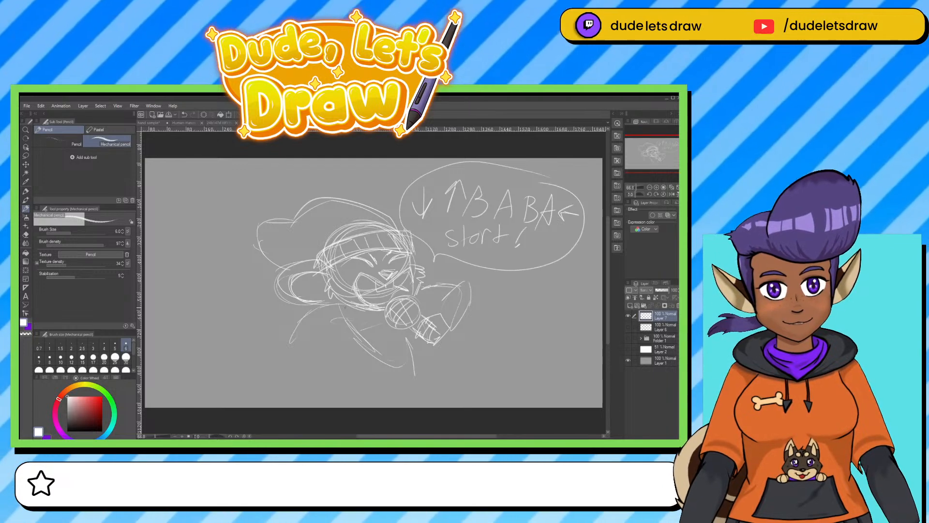
# Sketch the upper and lower edges of the figure's outstretched arm below the ear.
pyautogui.moveTo(340, 290)
pyautogui.mouseDown()
pyautogui.moveTo(264, 296)
pyautogui.moveTo(251, 338)
pyautogui.mouseUp()
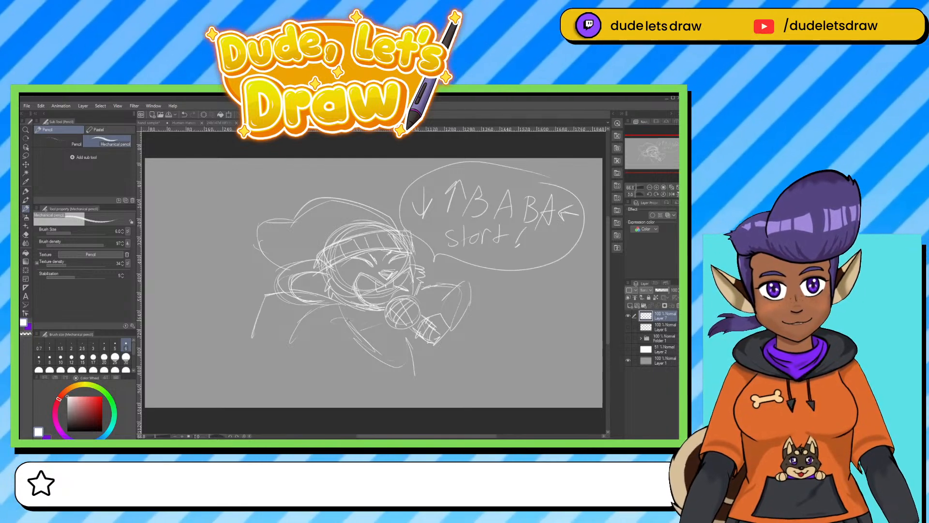
pyautogui.moveTo(349, 319); pyautogui.dragTo(285, 326)
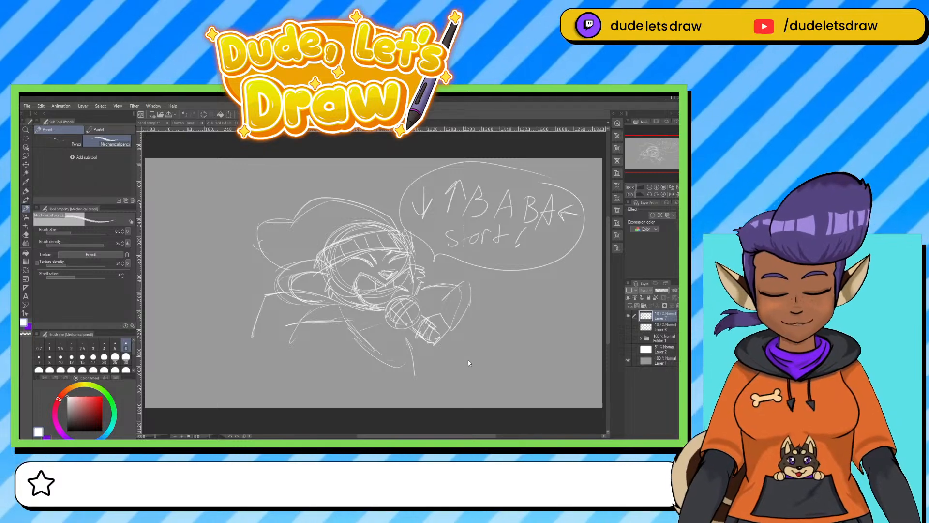
# Scale the whole singer sketch and speech bubble to 80 percent and move them slightly down the canvas.
pyautogui.hotkey('ctrl', 't')
pyautogui.moveTo(585, 376); pyautogui.dragTo(518, 332)
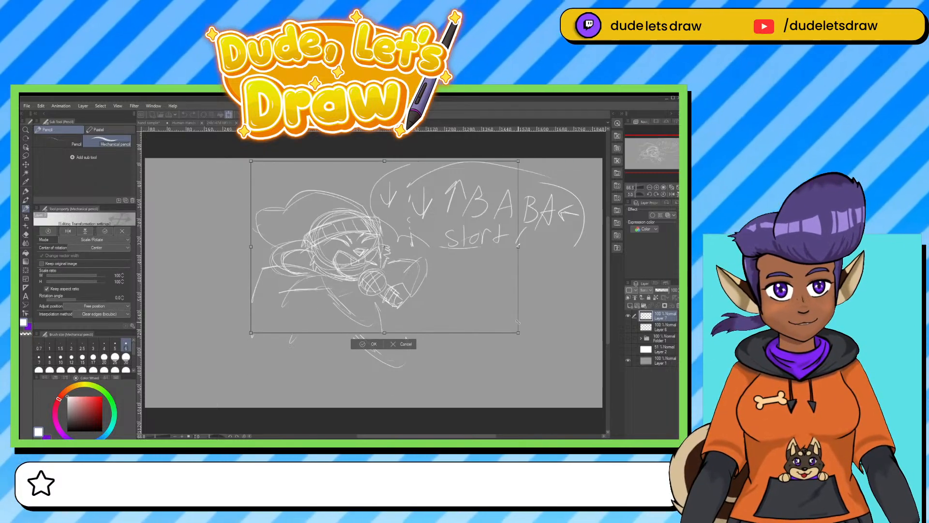
pyautogui.moveTo(401, 299); pyautogui.dragTo(408, 318)
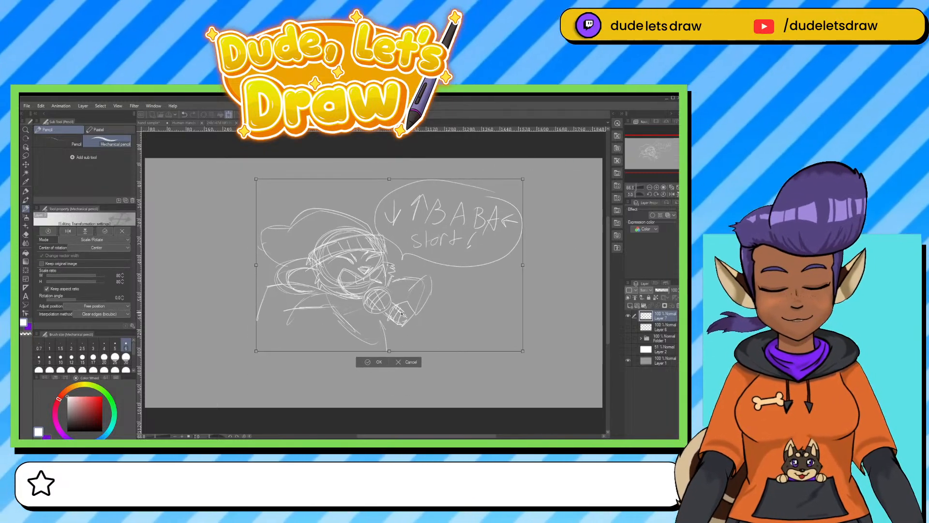
pyautogui.press('Return')
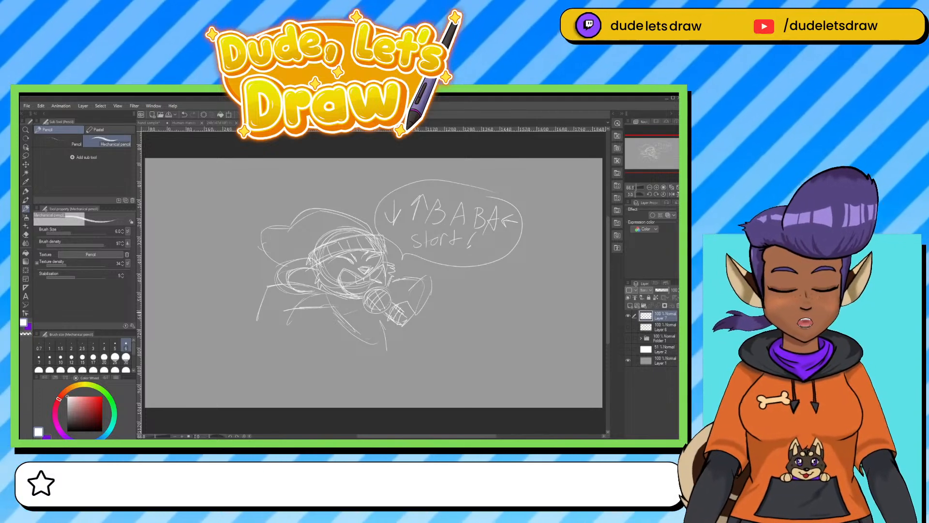
# Sketch the sides of the torso, the hip curve and the two legs extending to the canvas's lower edge.
pyautogui.moveTo(324, 310); pyautogui.dragTo(336, 345)
pyautogui.moveTo(386, 315)
pyautogui.mouseDown()
pyautogui.moveTo(338, 349)
pyautogui.moveTo(440, 345)
pyautogui.mouseUp()
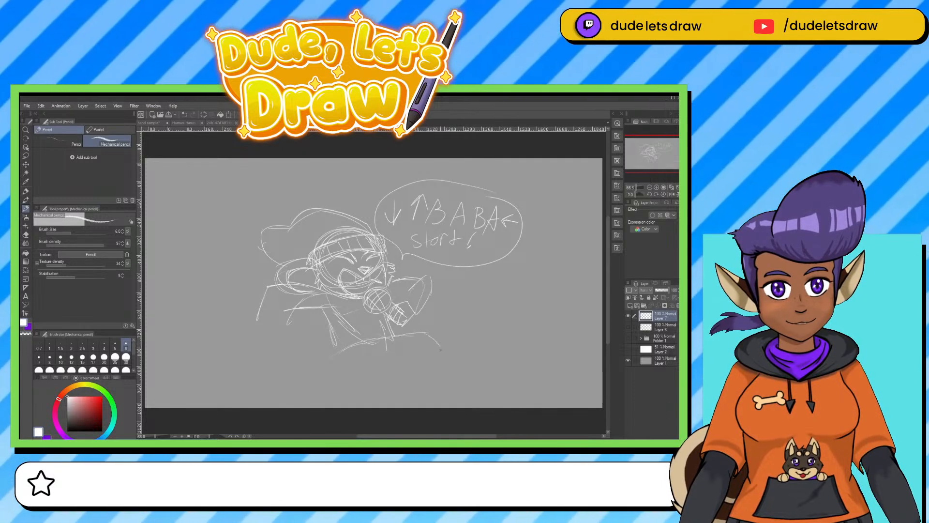
pyautogui.moveTo(385, 359); pyautogui.dragTo(414, 357)
pyautogui.moveTo(344, 352)
pyautogui.mouseDown()
pyautogui.moveTo(326, 376)
pyautogui.moveTo(328, 361)
pyautogui.moveTo(334, 402)
pyautogui.mouseUp()
pyautogui.moveTo(369, 364); pyautogui.dragTo(377, 401)
pyautogui.moveTo(336, 372)
pyautogui.mouseDown()
pyautogui.moveTo(392, 359)
pyautogui.moveTo(416, 392)
pyautogui.mouseUp()
# Erase the legs beneath the hip curve with a larger hard eraser.
pyautogui.press('e')
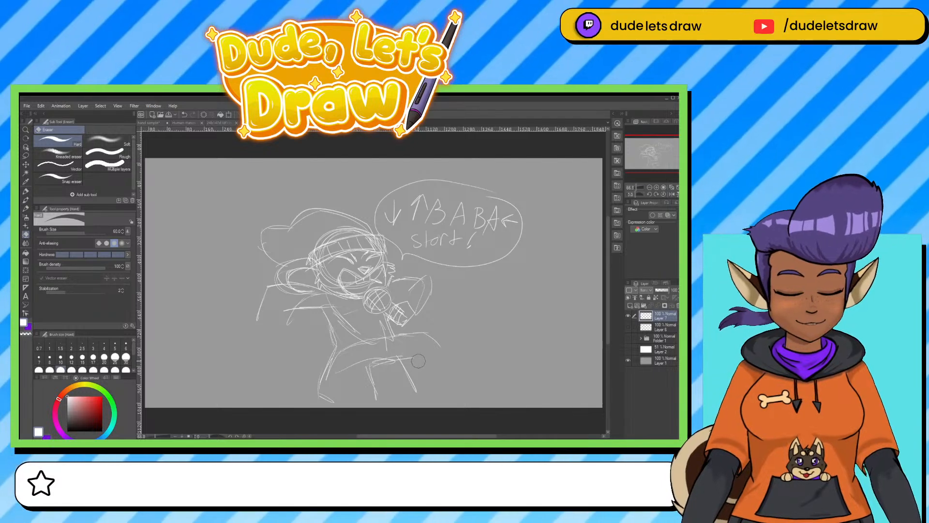
pyautogui.moveTo(423, 369)
pyautogui.mouseDown()
pyautogui.moveTo(330, 381)
pyautogui.moveTo(349, 393)
pyautogui.moveTo(334, 405)
pyautogui.moveTo(418, 347)
pyautogui.moveTo(363, 376)
pyautogui.mouseUp()
pyautogui.press('[')
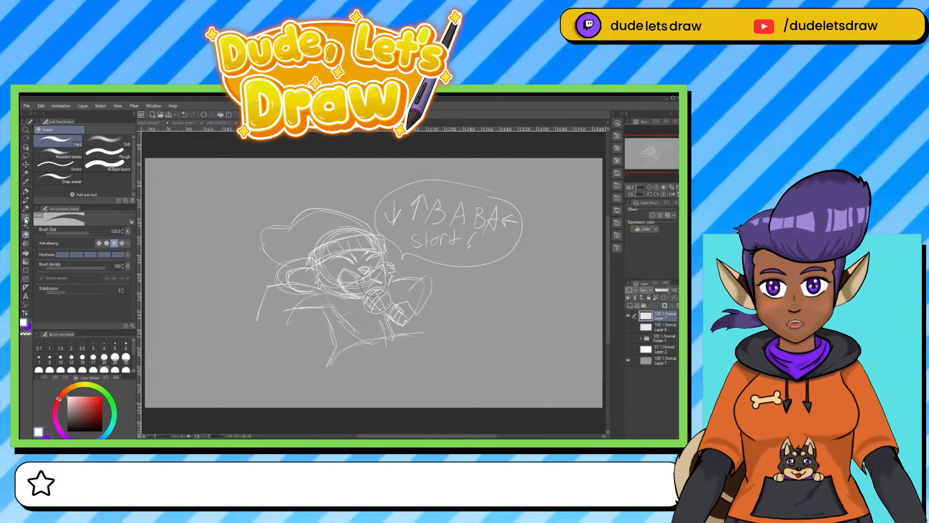
# Draw the outstretched arm's sleeve edges and its fingered hand with the Mechanical pencil.
pyautogui.click(25, 208)
pyautogui.moveTo(287, 320); pyautogui.dragTo(329, 315)
pyautogui.moveTo(330, 311)
pyautogui.mouseDown()
pyautogui.moveTo(252, 324)
pyautogui.moveTo(285, 325)
pyautogui.mouseUp()
pyautogui.moveTo(269, 325)
pyautogui.mouseDown()
pyautogui.moveTo(234, 343)
pyautogui.moveTo(258, 331)
pyautogui.moveTo(275, 346)
pyautogui.mouseUp()
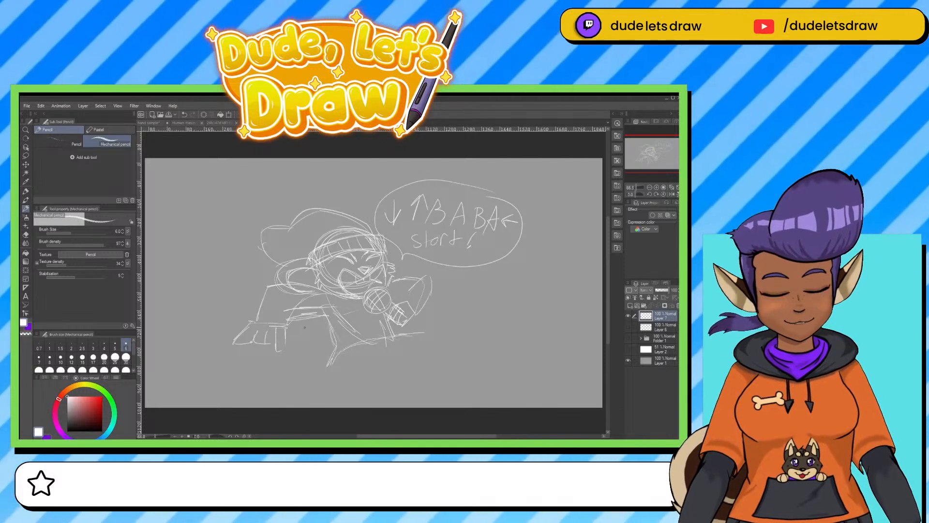
pyautogui.moveTo(322, 289)
pyautogui.mouseDown()
pyautogui.moveTo(300, 285)
pyautogui.moveTo(254, 320)
pyautogui.moveTo(294, 315)
pyautogui.mouseUp()
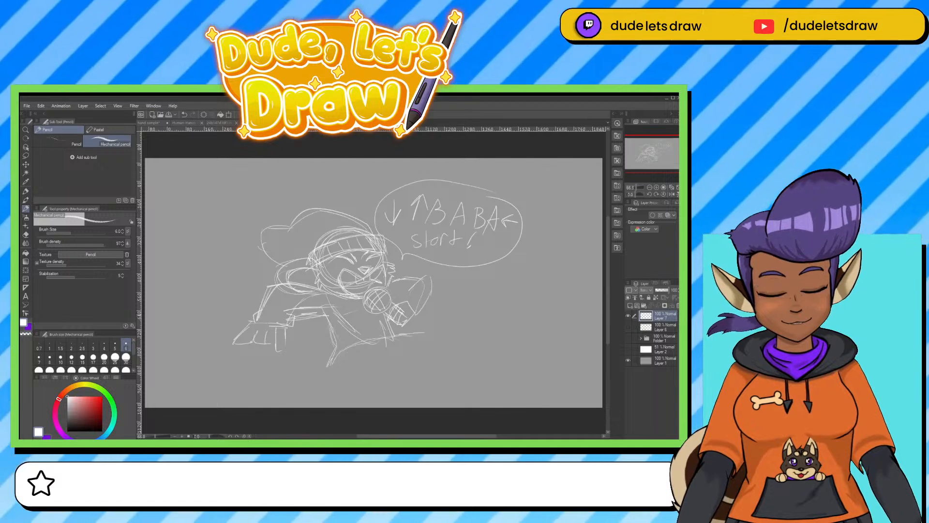
# Reinforce the line beneath the outstretched arm, add its last finger, and redraw the edge of the raised forearm.
pyautogui.press('e')
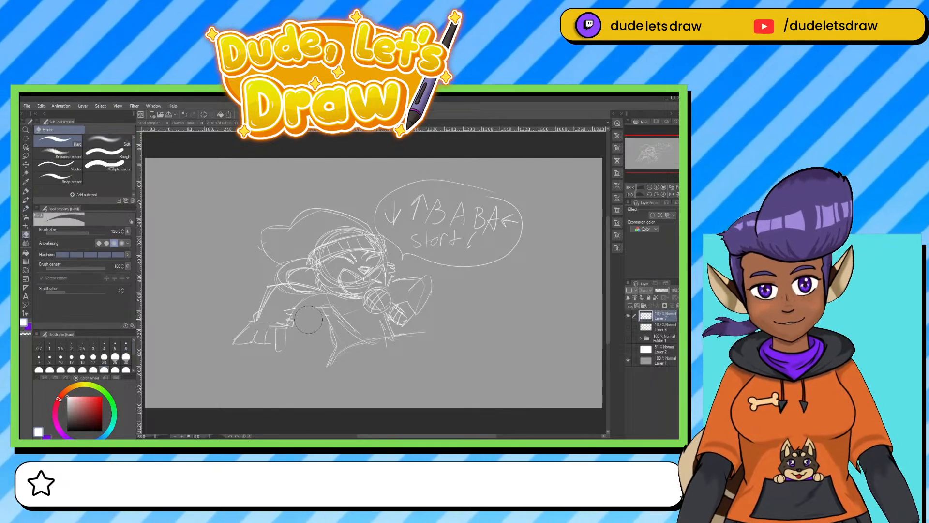
pyautogui.click(26, 192)
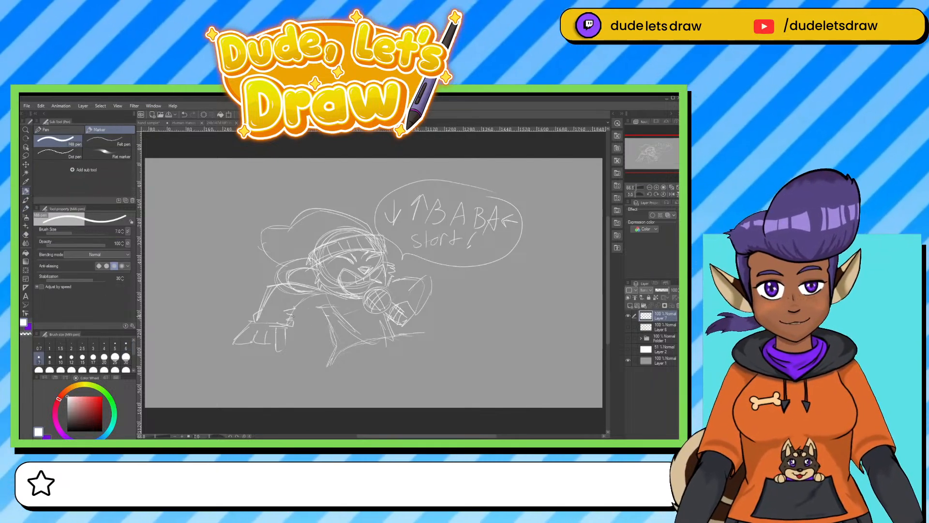
pyautogui.moveTo(293, 317)
pyautogui.mouseDown()
pyautogui.moveTo(297, 306)
pyautogui.moveTo(330, 309)
pyautogui.mouseUp()
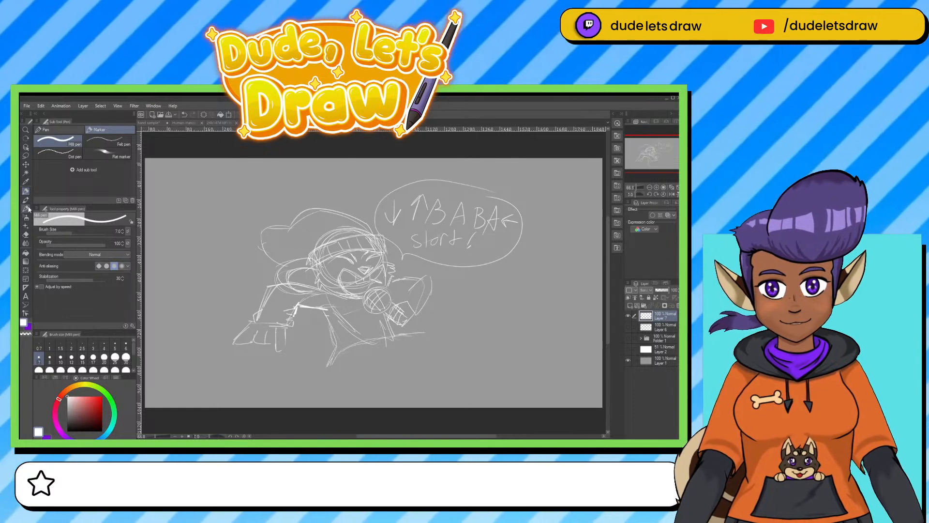
pyautogui.click(26, 209)
pyautogui.moveTo(287, 329); pyautogui.dragTo(279, 356)
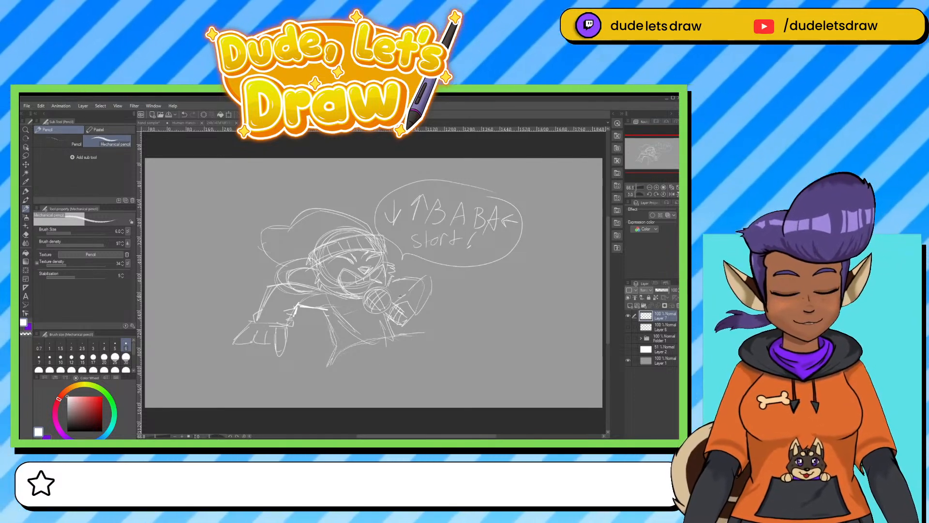
pyautogui.moveTo(406, 299)
pyautogui.mouseDown()
pyautogui.moveTo(416, 309)
pyautogui.moveTo(403, 322)
pyautogui.moveTo(422, 276)
pyautogui.moveTo(421, 307)
pyautogui.mouseUp()
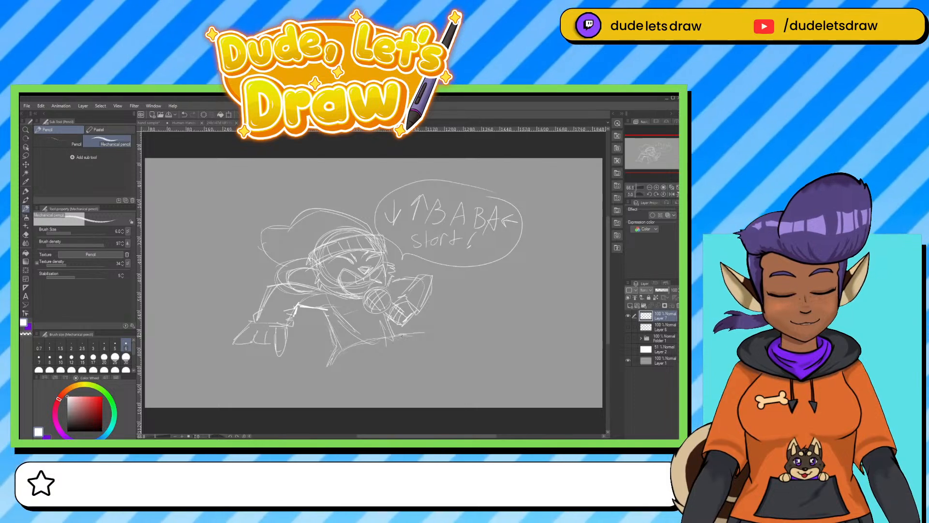
# Sketch the extended front leg with its trouser cuff and a rounded shoe with the Mechanical pencil.
pyautogui.moveTo(401, 335); pyautogui.dragTo(433, 329)
pyautogui.moveTo(444, 331); pyautogui.dragTo(448, 366)
pyautogui.moveTo(386, 362)
pyautogui.mouseDown()
pyautogui.moveTo(444, 367)
pyautogui.moveTo(431, 356)
pyautogui.mouseUp()
pyautogui.moveTo(439, 354); pyautogui.dragTo(457, 355)
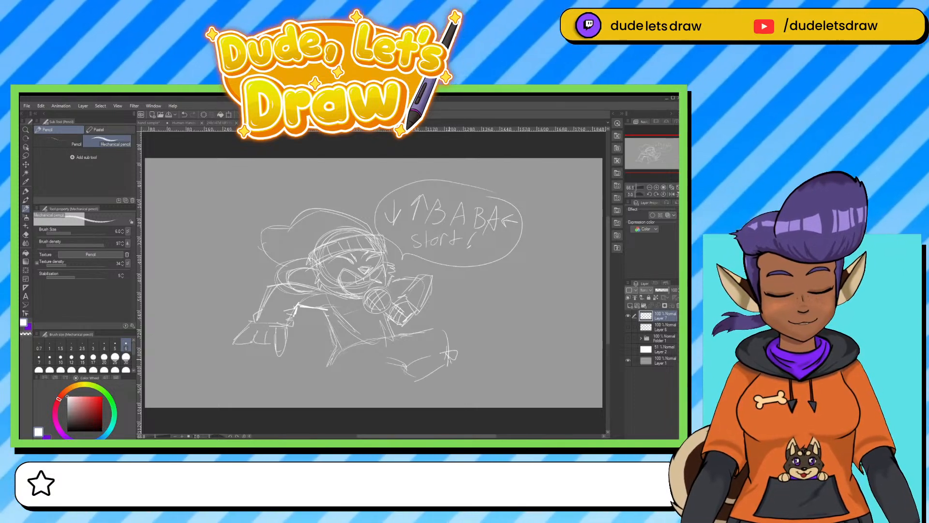
pyautogui.moveTo(410, 377)
pyautogui.mouseDown()
pyautogui.moveTo(418, 396)
pyautogui.moveTo(486, 378)
pyautogui.moveTo(486, 394)
pyautogui.mouseUp()
pyautogui.moveTo(460, 395); pyautogui.dragTo(421, 398)
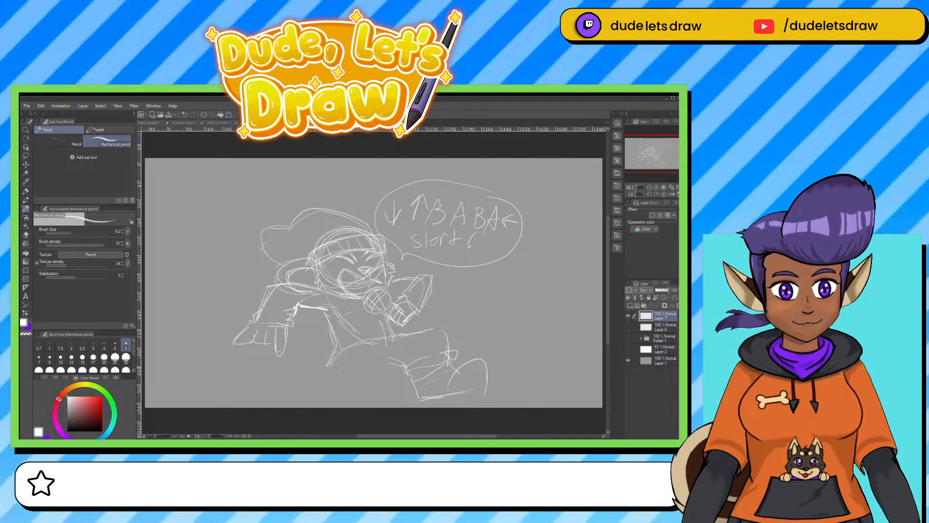
# Draw the bent rear leg and its rounded shoe, adding curved contour lines around the thigh, shin and ankle.
pyautogui.moveTo(324, 367); pyautogui.dragTo(329, 398)
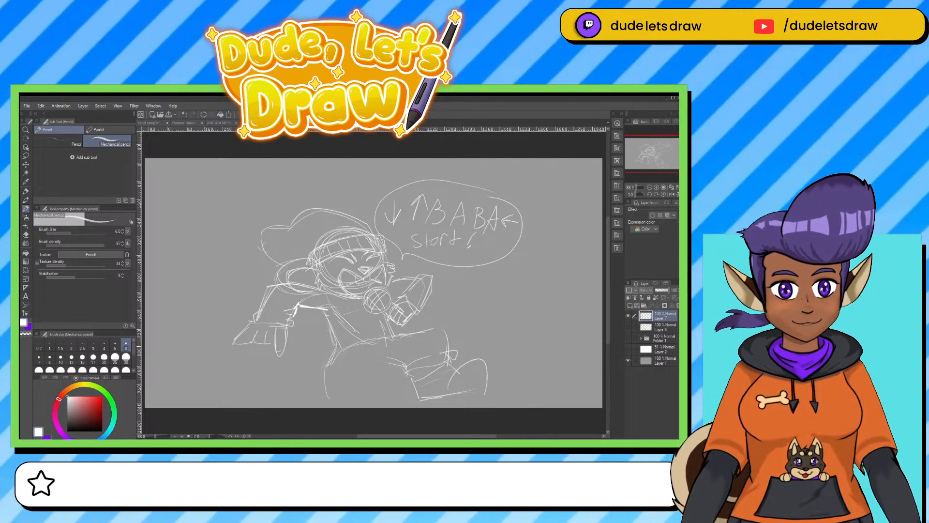
pyautogui.moveTo(334, 344)
pyautogui.mouseDown()
pyautogui.moveTo(302, 381)
pyautogui.moveTo(386, 361)
pyautogui.mouseUp()
pyautogui.moveTo(325, 380); pyautogui.dragTo(372, 364)
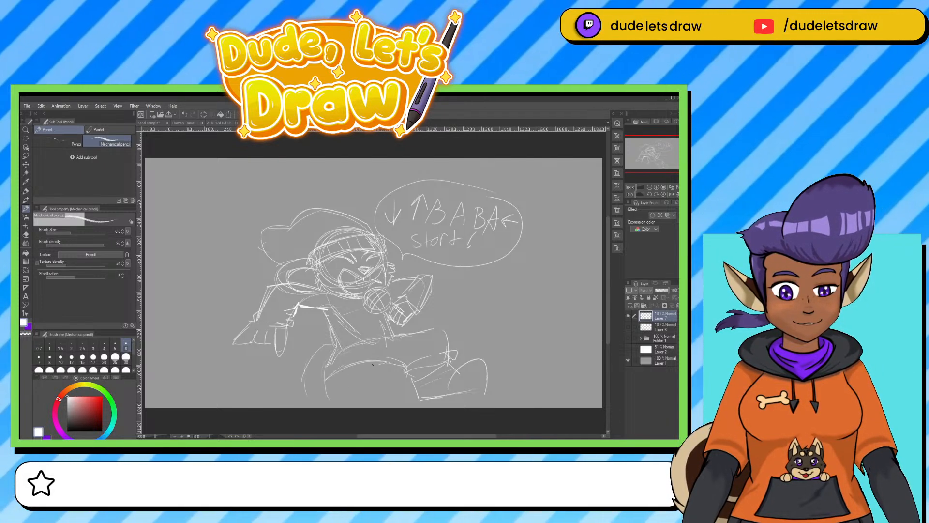
pyautogui.moveTo(297, 358)
pyautogui.mouseDown()
pyautogui.moveTo(293, 400)
pyautogui.moveTo(267, 404)
pyautogui.mouseUp()
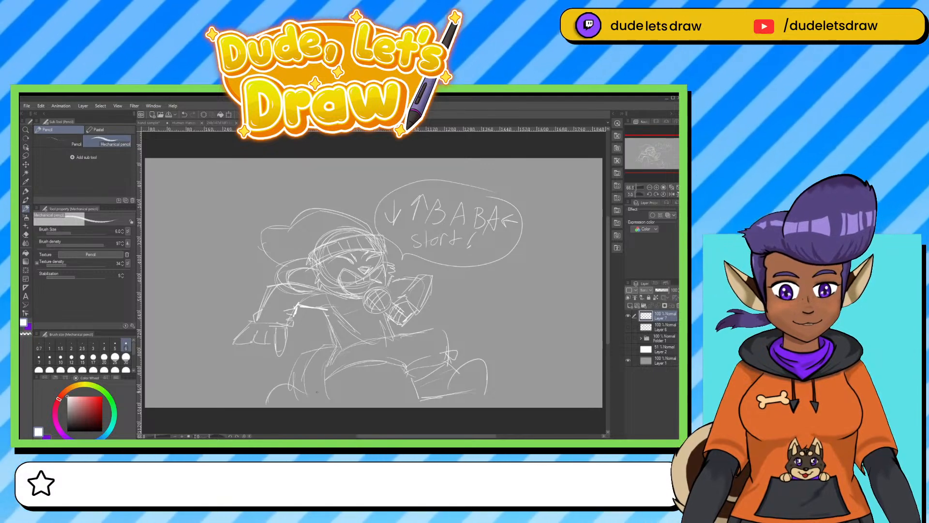
pyautogui.moveTo(327, 372); pyautogui.dragTo(335, 406)
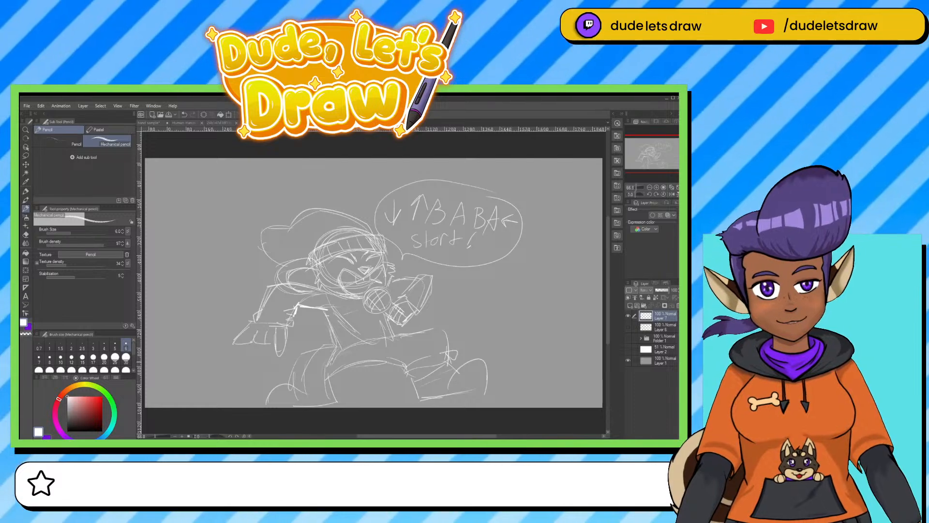
pyautogui.moveTo(341, 347)
pyautogui.mouseDown()
pyautogui.moveTo(300, 388)
pyautogui.moveTo(300, 373)
pyautogui.moveTo(333, 381)
pyautogui.moveTo(294, 379)
pyautogui.moveTo(336, 395)
pyautogui.moveTo(292, 379)
pyautogui.moveTo(300, 403)
pyautogui.mouseUp()
pyautogui.moveTo(292, 380)
pyautogui.mouseDown()
pyautogui.moveTo(266, 401)
pyautogui.moveTo(337, 405)
pyautogui.mouseUp()
pyautogui.moveTo(341, 337); pyautogui.dragTo(295, 367)
pyautogui.moveTo(331, 331); pyautogui.dragTo(310, 324)
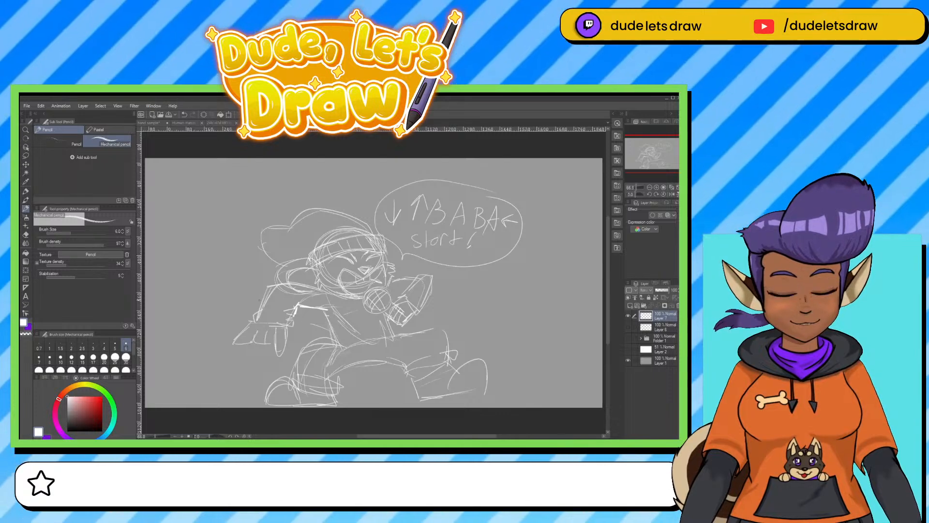
# Sketch a jagged trailing shape behind the outstretched arm and strengthen the outlines of that arm and hand.
pyautogui.moveTo(252, 295)
pyautogui.mouseDown()
pyautogui.moveTo(215, 281)
pyautogui.moveTo(159, 297)
pyautogui.moveTo(151, 327)
pyautogui.mouseUp()
pyautogui.moveTo(191, 304)
pyautogui.mouseDown()
pyautogui.moveTo(204, 319)
pyautogui.moveTo(226, 297)
pyautogui.moveTo(305, 336)
pyautogui.moveTo(336, 334)
pyautogui.mouseUp()
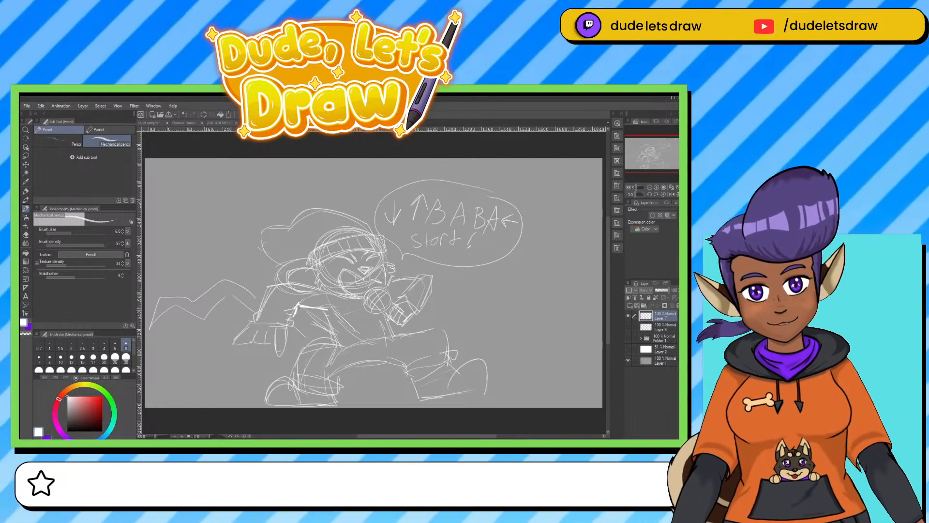
pyautogui.moveTo(297, 307)
pyautogui.mouseDown()
pyautogui.moveTo(309, 309)
pyautogui.moveTo(274, 283)
pyautogui.moveTo(257, 320)
pyautogui.moveTo(288, 312)
pyautogui.moveTo(293, 326)
pyautogui.moveTo(230, 349)
pyautogui.moveTo(252, 341)
pyautogui.moveTo(277, 356)
pyautogui.mouseUp()
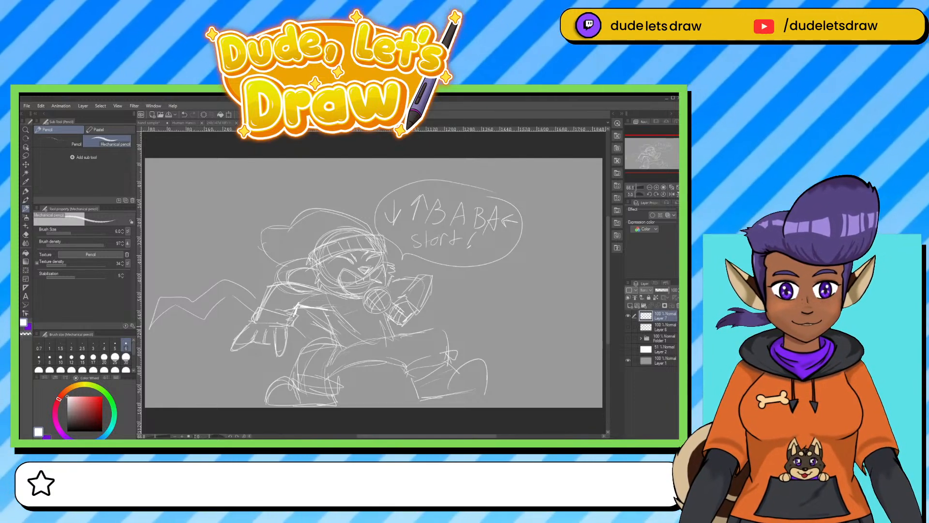
pyautogui.moveTo(296, 323)
pyautogui.mouseDown()
pyautogui.moveTo(292, 337)
pyautogui.moveTo(232, 350)
pyautogui.mouseUp()
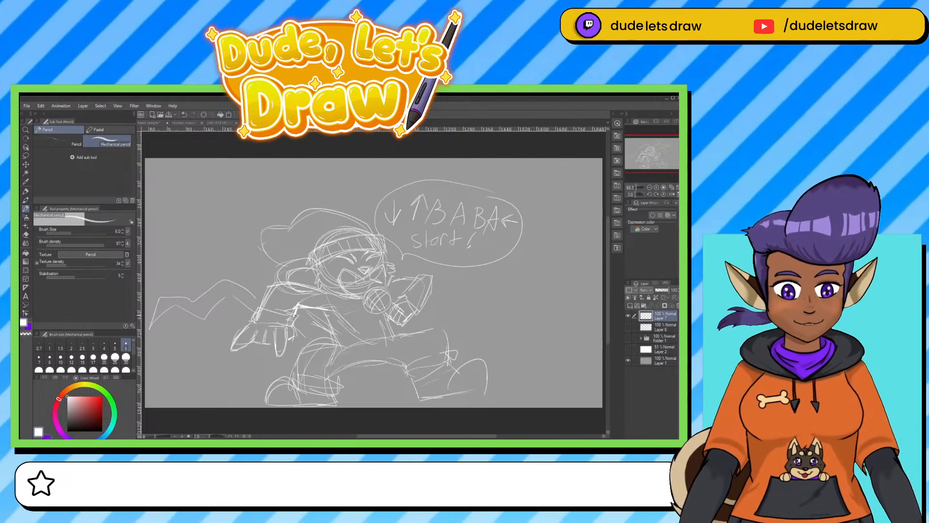
# Rework the raised arm beside the microphone with extra contour strokes and a pointed upper end.
pyautogui.moveTo(402, 292); pyautogui.dragTo(388, 295)
pyautogui.moveTo(408, 283)
pyautogui.mouseDown()
pyautogui.moveTo(396, 291)
pyautogui.moveTo(409, 301)
pyautogui.mouseUp()
pyautogui.moveTo(423, 296)
pyautogui.mouseDown()
pyautogui.moveTo(412, 310)
pyautogui.moveTo(424, 269)
pyautogui.mouseUp()
pyautogui.press('e')
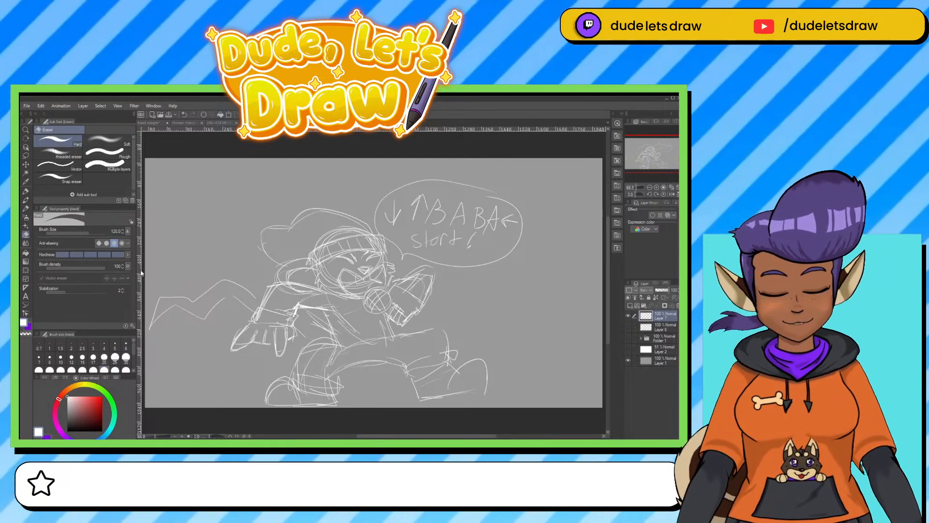
pyautogui.press('p')
pyautogui.moveTo(389, 301)
pyautogui.mouseDown()
pyautogui.moveTo(416, 312)
pyautogui.moveTo(428, 301)
pyautogui.mouseUp()
pyautogui.hotkey('ctrl', 'z')
pyautogui.hotkey('ctrl', 'z')
pyautogui.hotkey('ctrl', 'z')
pyautogui.hotkey('ctrl', 'z')
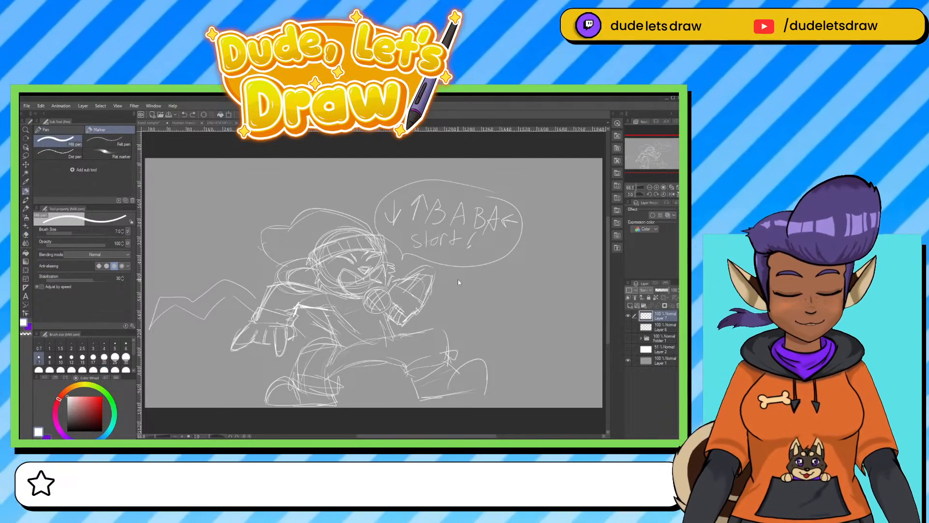
# Pencil a short limb section below the microphone hand and hatch the torso's side and the jagged trailing shape.
pyautogui.click(26, 208)
pyautogui.moveTo(406, 322)
pyautogui.mouseDown()
pyautogui.moveTo(419, 334)
pyautogui.moveTo(428, 314)
pyautogui.moveTo(417, 333)
pyautogui.mouseUp()
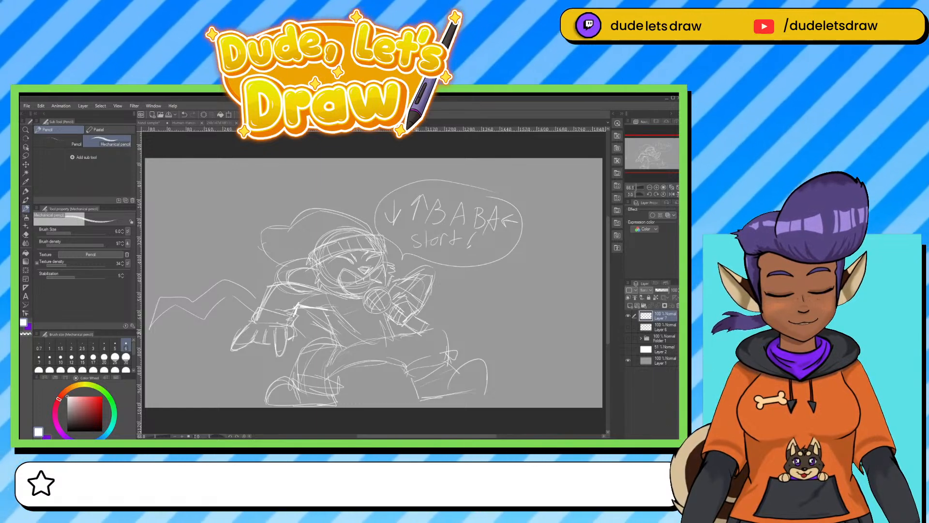
pyautogui.moveTo(325, 310)
pyautogui.mouseDown()
pyautogui.moveTo(341, 346)
pyautogui.moveTo(316, 319)
pyautogui.mouseUp()
pyautogui.moveTo(303, 328); pyautogui.dragTo(315, 313)
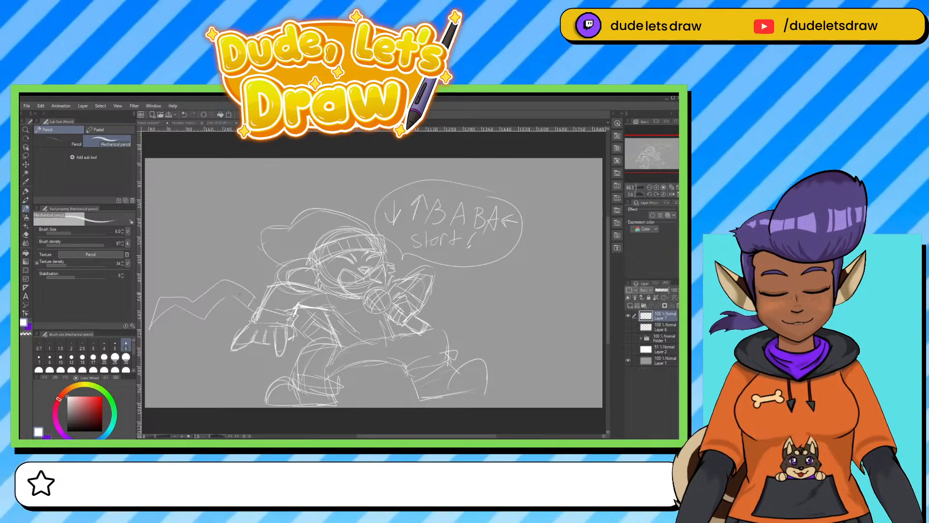
pyautogui.moveTo(223, 284); pyautogui.dragTo(213, 305)
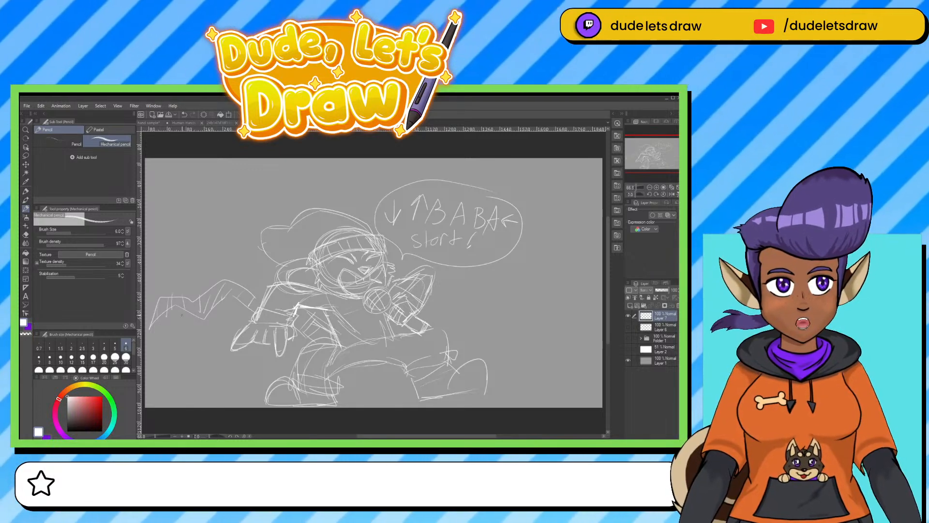
# Reinforce the front leg's upper edge, the torso's side and the waistline with darker pencil strokes.
pyautogui.moveTo(401, 337); pyautogui.dragTo(441, 356)
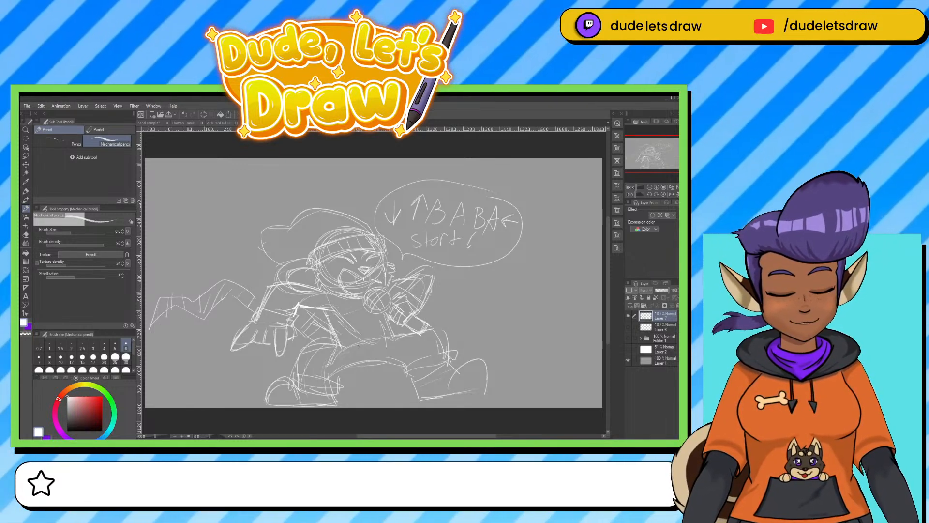
pyautogui.moveTo(330, 345)
pyautogui.mouseDown()
pyautogui.moveTo(350, 355)
pyautogui.moveTo(398, 342)
pyautogui.mouseUp()
pyautogui.moveTo(343, 345); pyautogui.dragTo(374, 339)
pyautogui.moveTo(321, 313); pyautogui.dragTo(334, 334)
pyautogui.moveTo(392, 329)
pyautogui.mouseDown()
pyautogui.moveTo(397, 343)
pyautogui.moveTo(362, 345)
pyautogui.mouseUp()
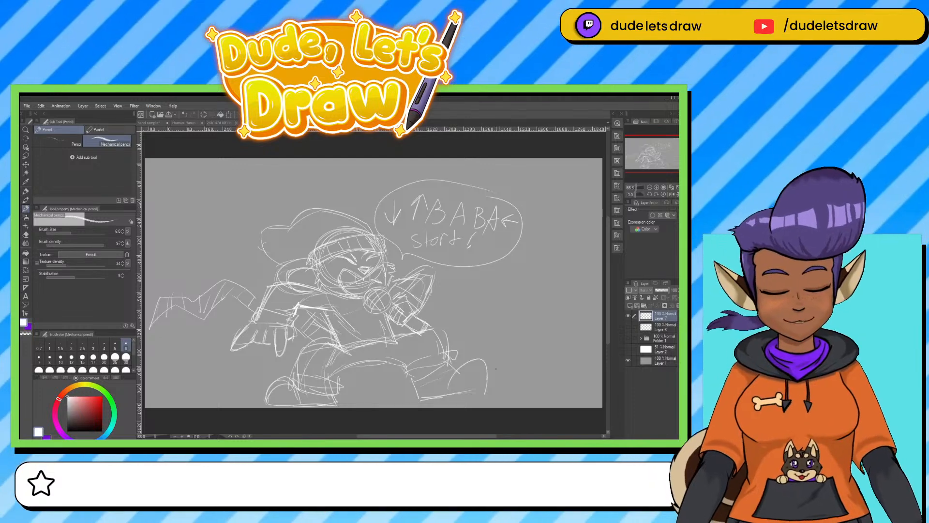
# Add curved contour lines across the toes of both shoes.
pyautogui.moveTo(462, 376); pyautogui.dragTo(460, 394)
pyautogui.moveTo(470, 363)
pyautogui.mouseDown()
pyautogui.moveTo(465, 389)
pyautogui.moveTo(481, 389)
pyautogui.moveTo(458, 376)
pyautogui.moveTo(448, 392)
pyautogui.moveTo(456, 389)
pyautogui.mouseUp()
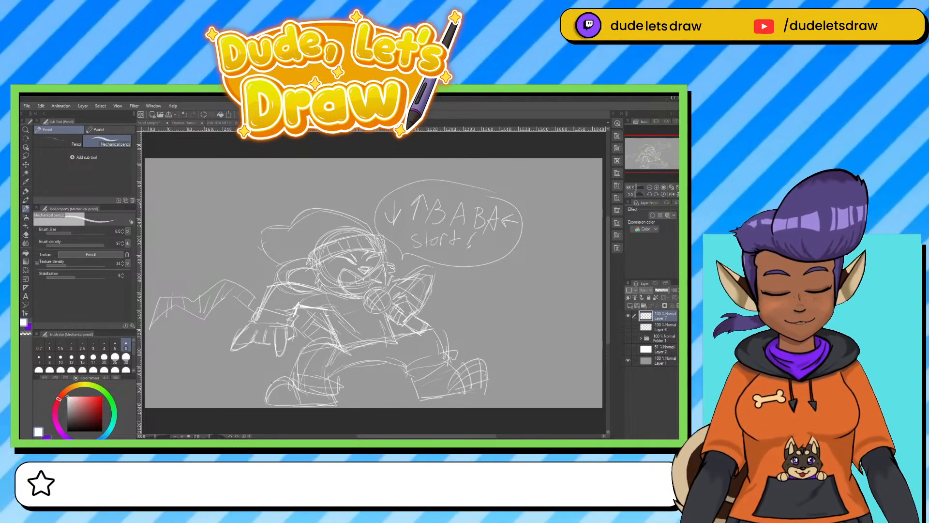
pyautogui.moveTo(294, 387); pyautogui.dragTo(286, 403)
pyautogui.moveTo(289, 391)
pyautogui.mouseDown()
pyautogui.moveTo(271, 397)
pyautogui.moveTo(278, 401)
pyautogui.mouseUp()
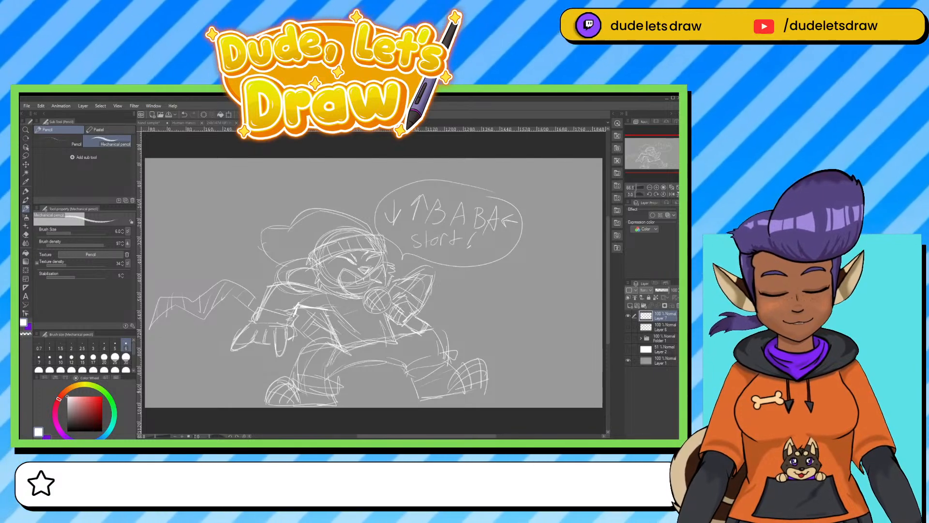